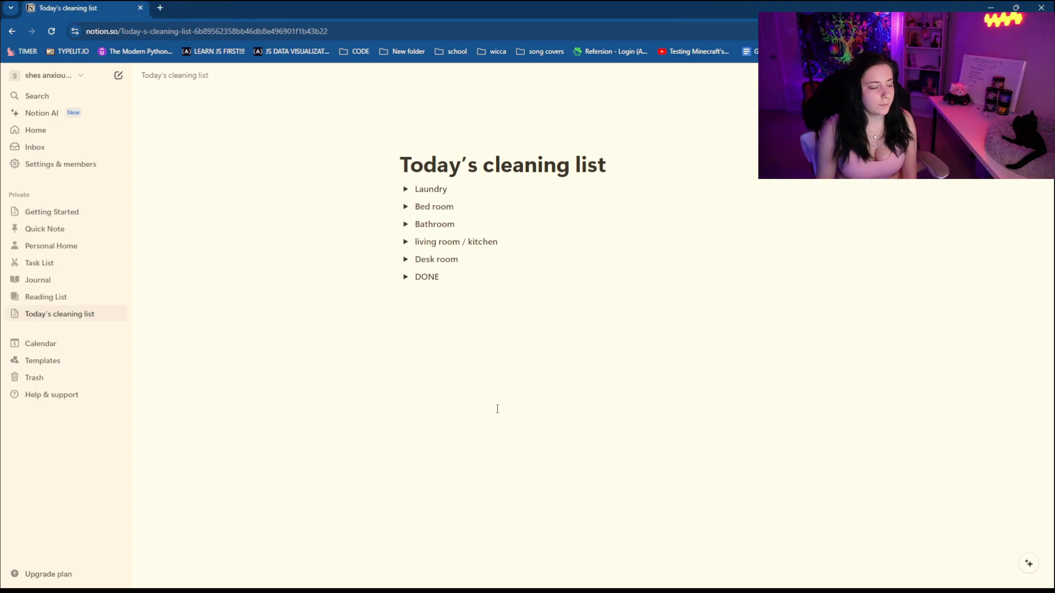
left_click(510, 403)
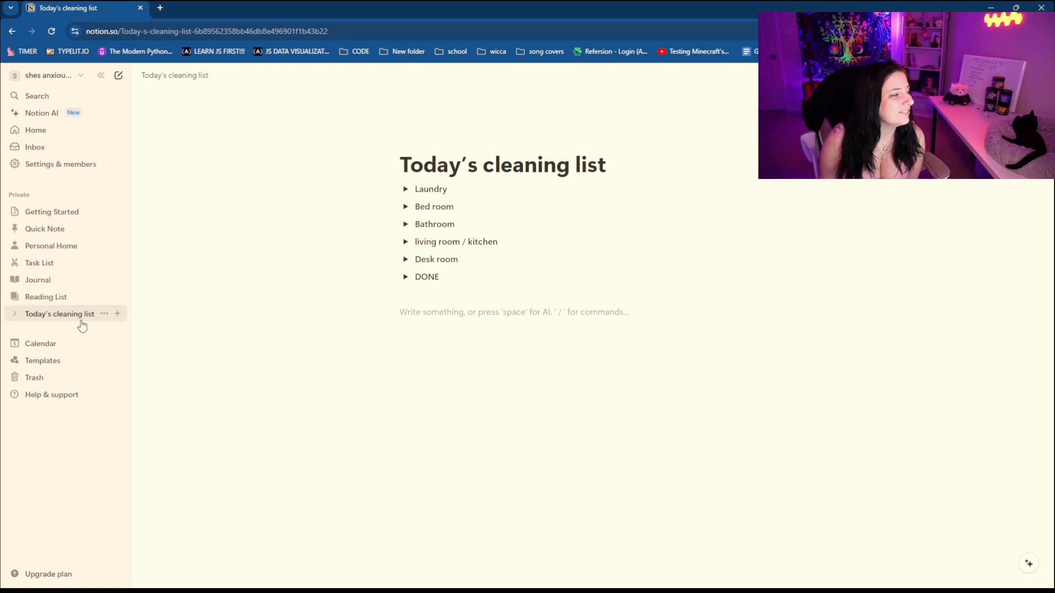
right_click(104, 316)
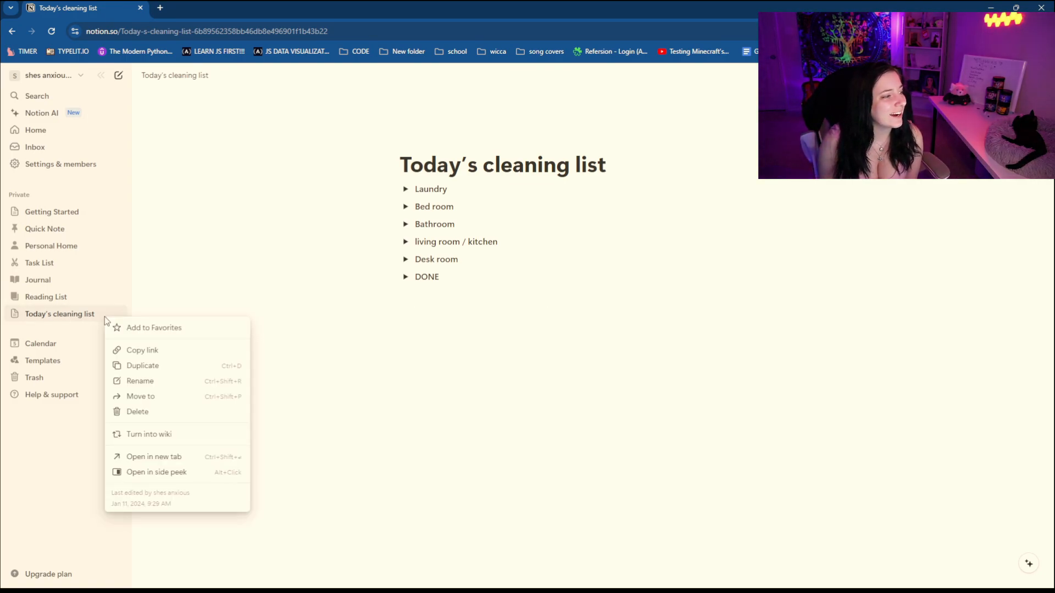
left_click(161, 530)
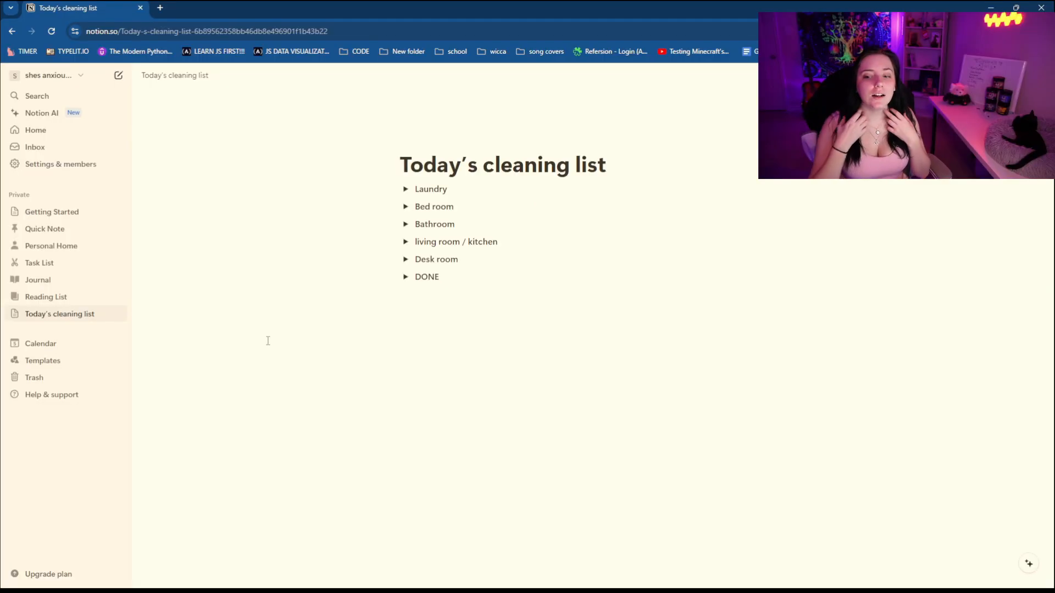
Step: Search the web in a new browser tab for "notion templates monthly planning"
left_click(160, 8)
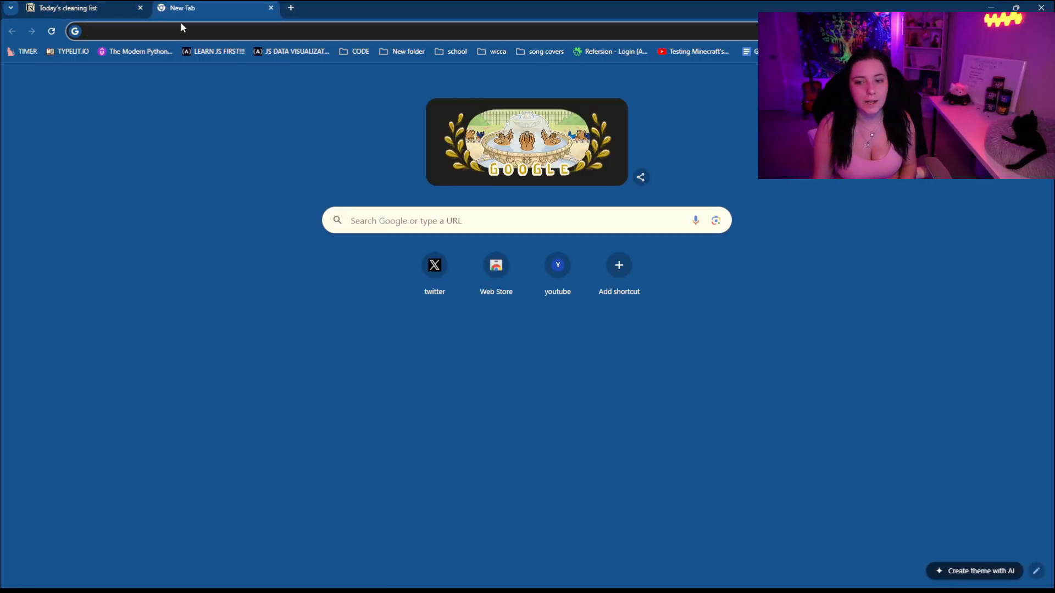
type("no")
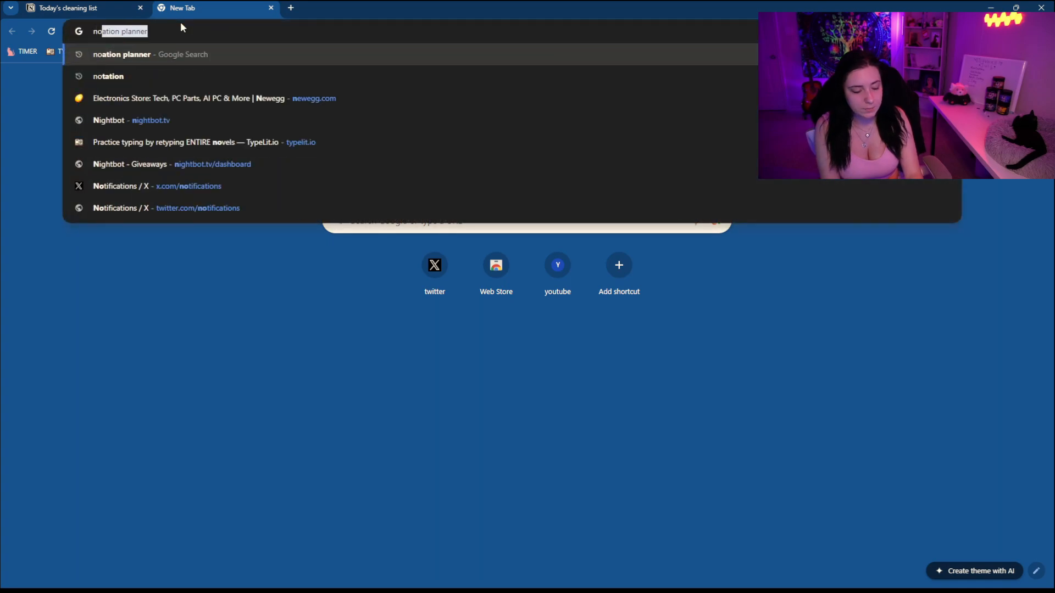
type("tion template")
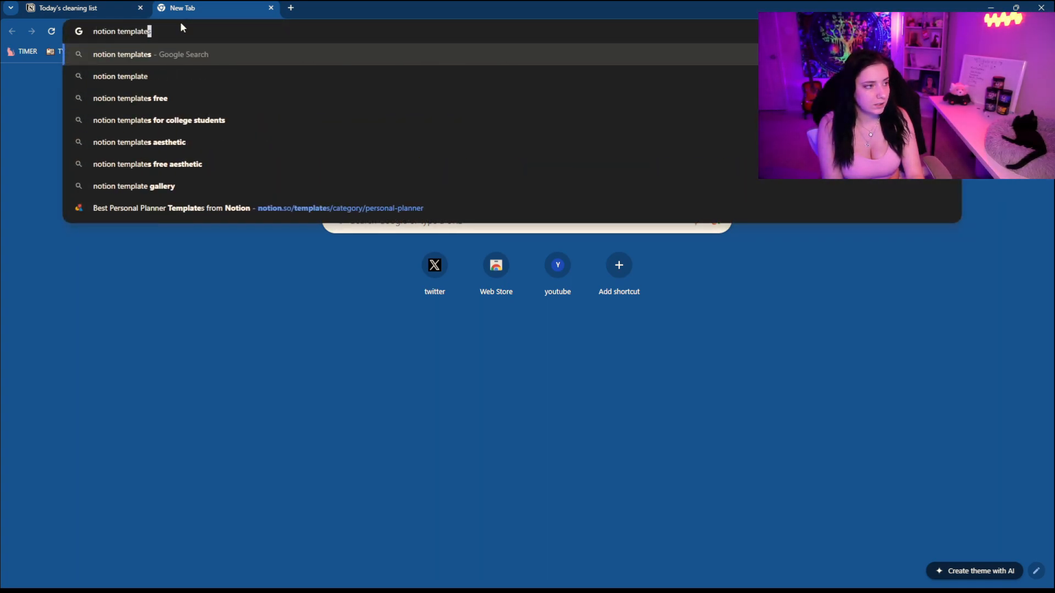
type("s monthly planning")
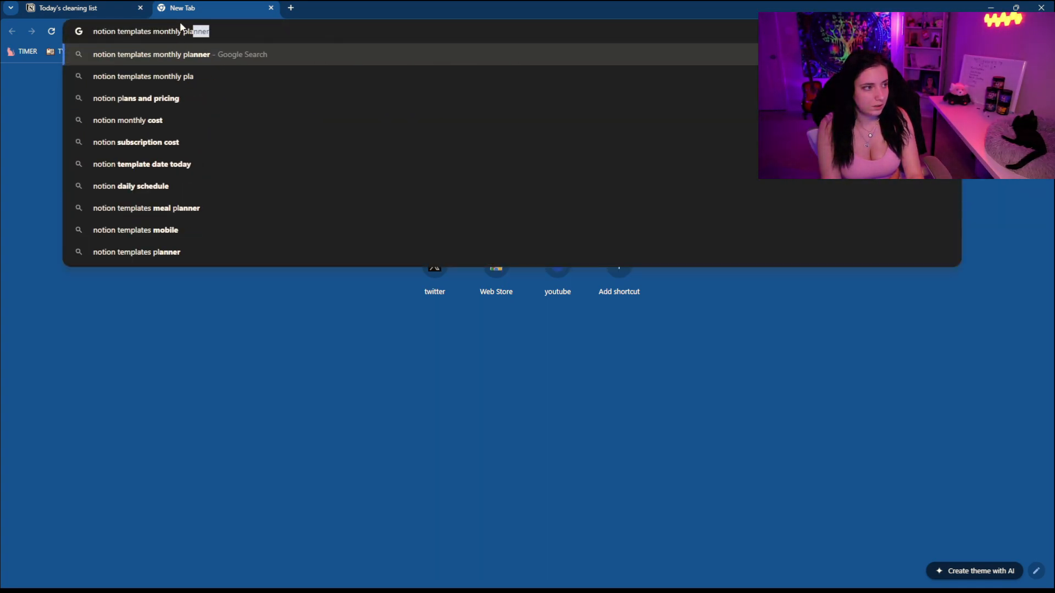
key("Return")
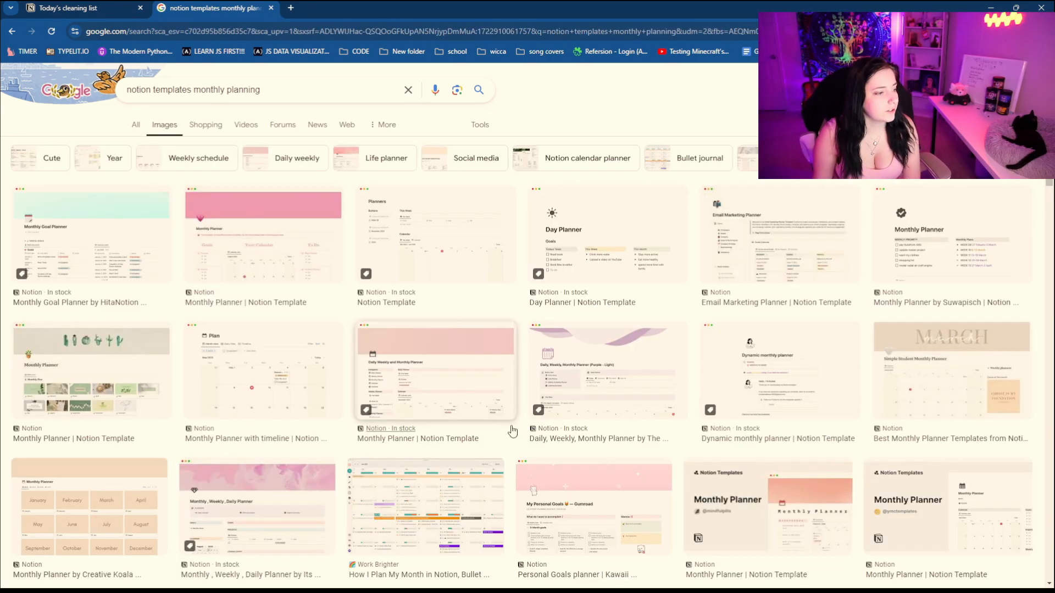
Step: Browse the image results and preview several monthly and weekly planner templates for layout ideas
left_click(615, 506)
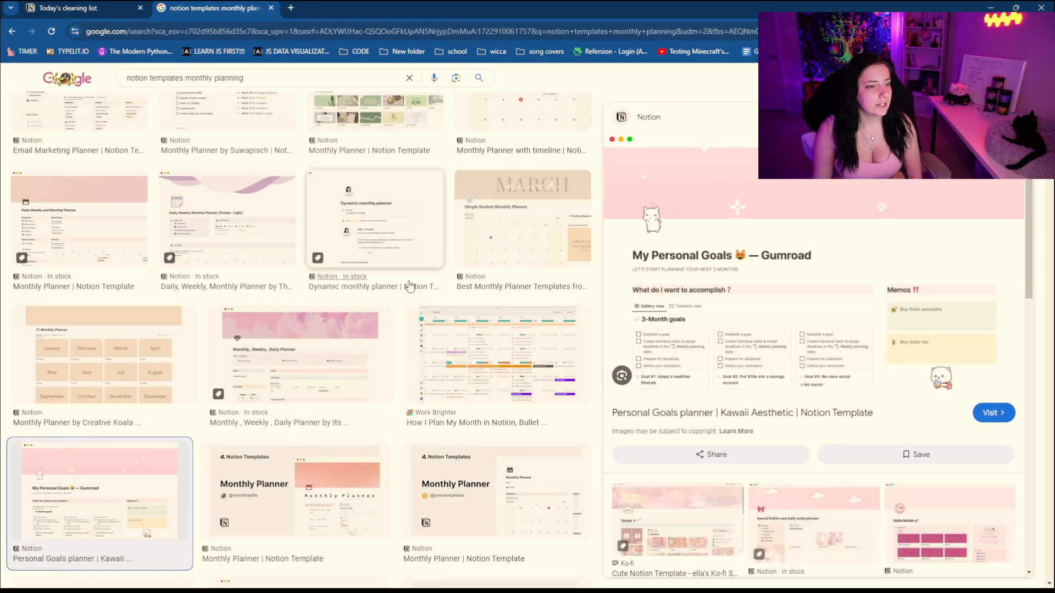
left_click(79, 220)
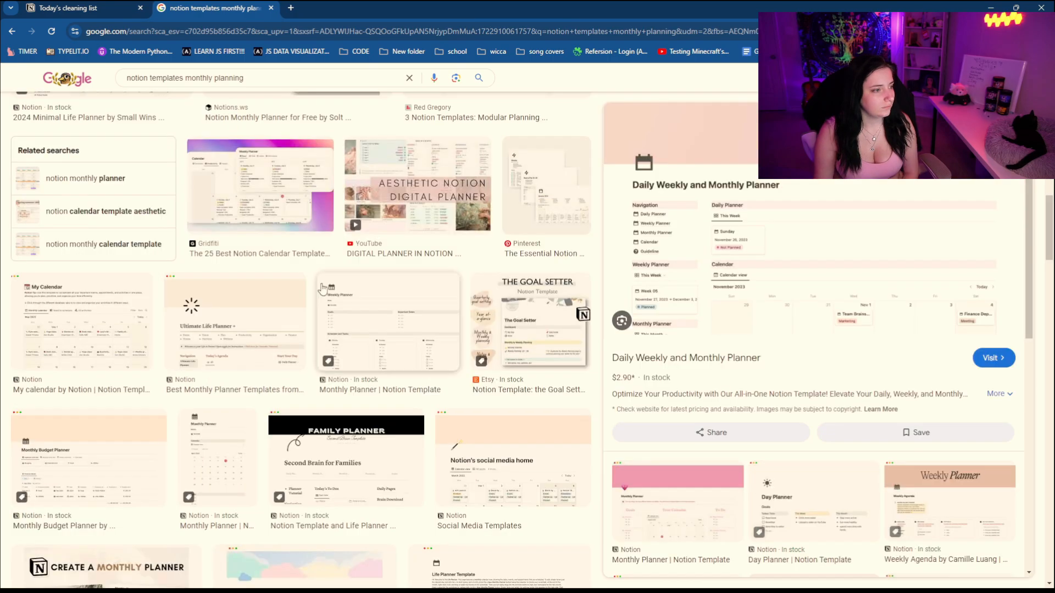
scroll(308, 307, "down", 4)
left_click(342, 353)
scroll(485, 370, "down", 20)
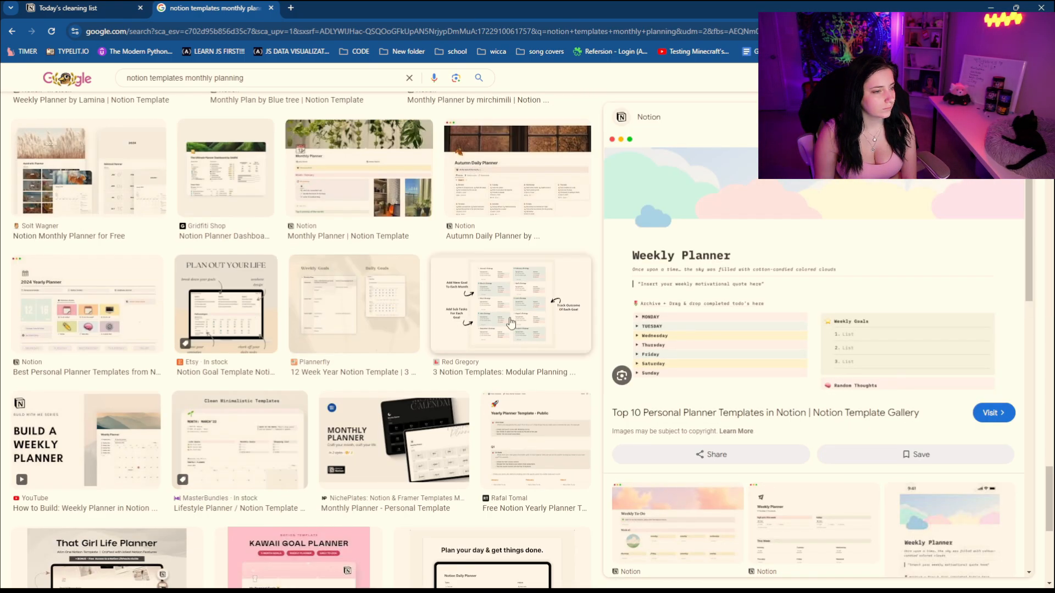
left_click(511, 302)
scroll(384, 352, "down", 2)
scroll(298, 394, "up", 20)
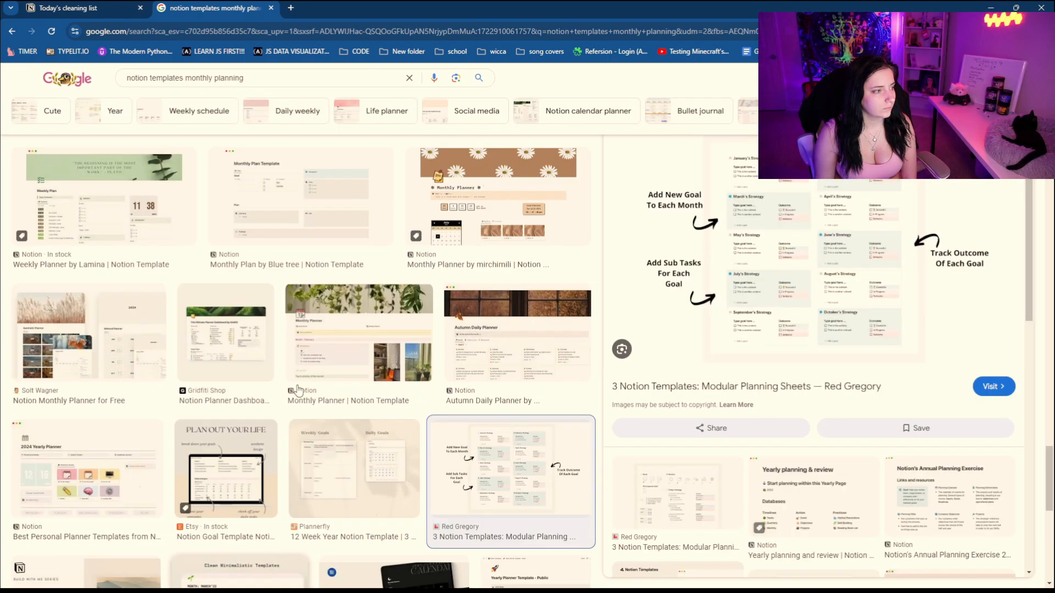
Step: Return to Notion and look through existing pages such as Quick Note, Getting Started and Today's cleaning list, dismissing the Calendar pop-up
left_click(123, 11)
left_click(38, 280)
left_click(47, 228)
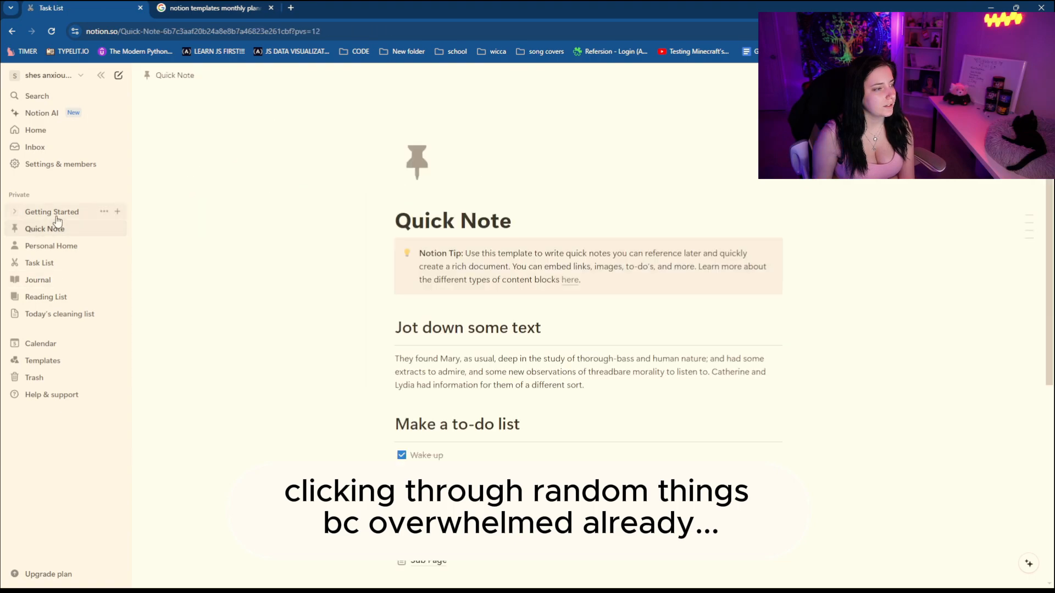
left_click(52, 213)
left_click(65, 315)
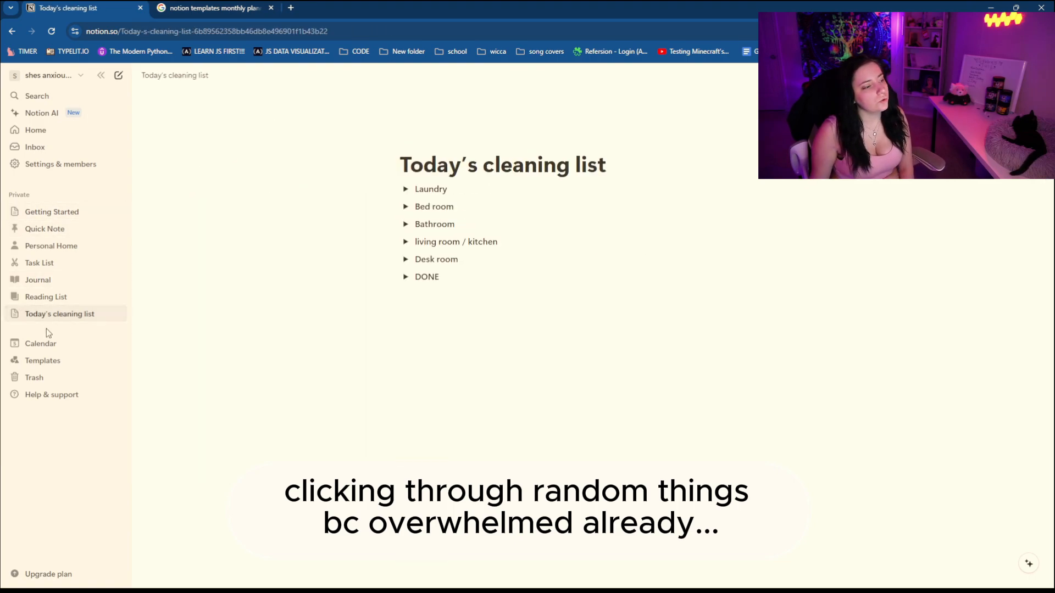
left_click(45, 344)
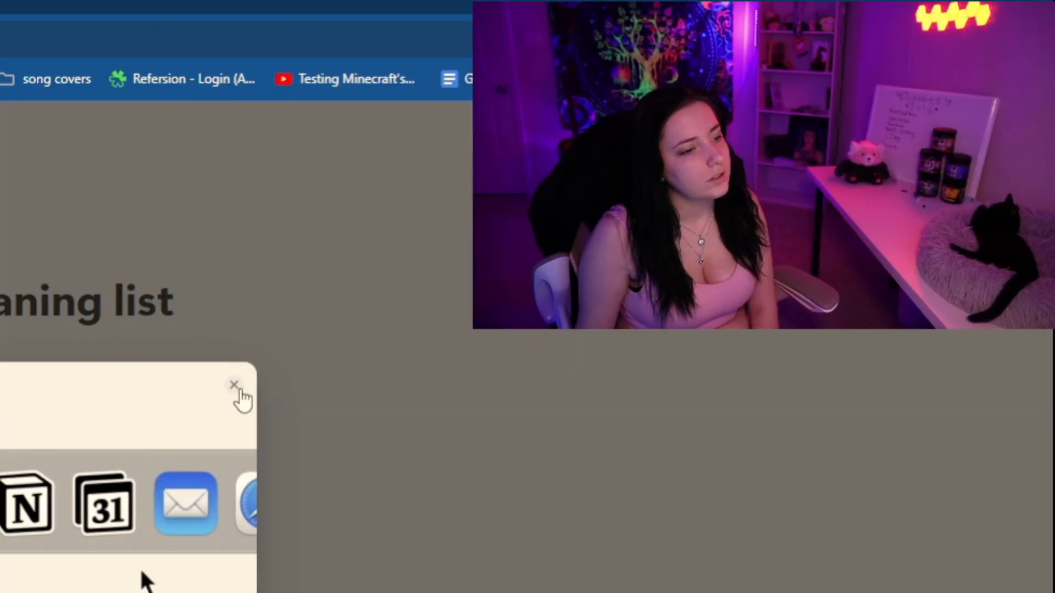
left_click(235, 386)
Step: Create a new page and give it the blue-and-peach gradient cover from the Color & Gradient gallery
left_click(259, 231)
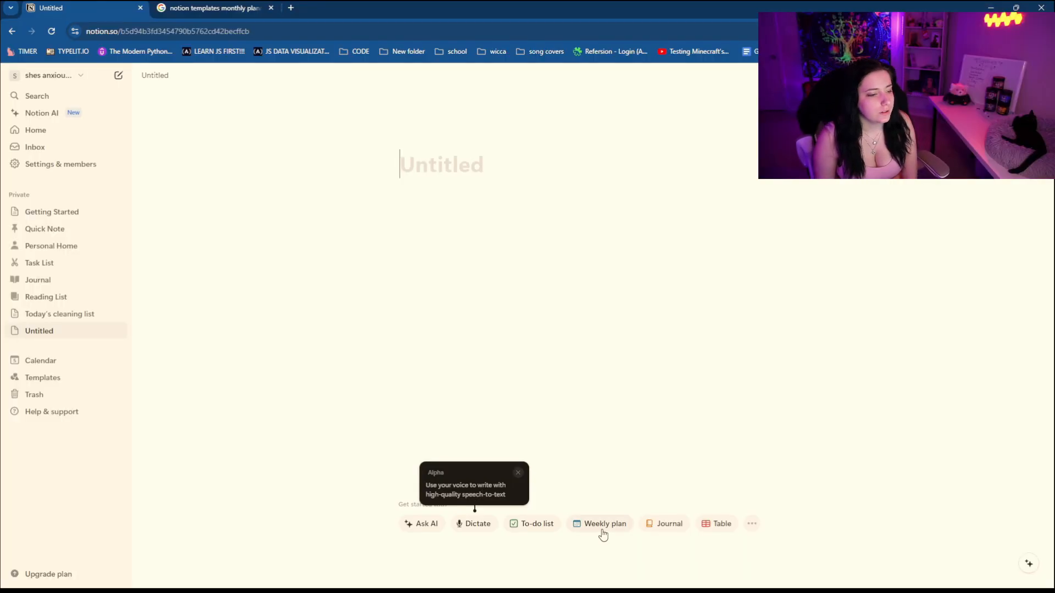
left_click(754, 525)
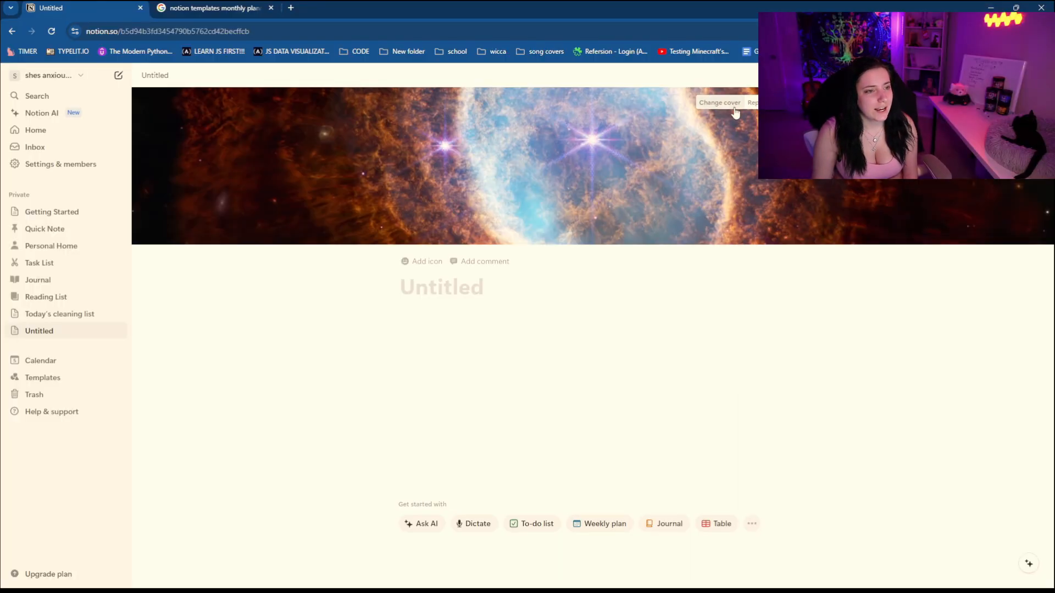
left_click(730, 105)
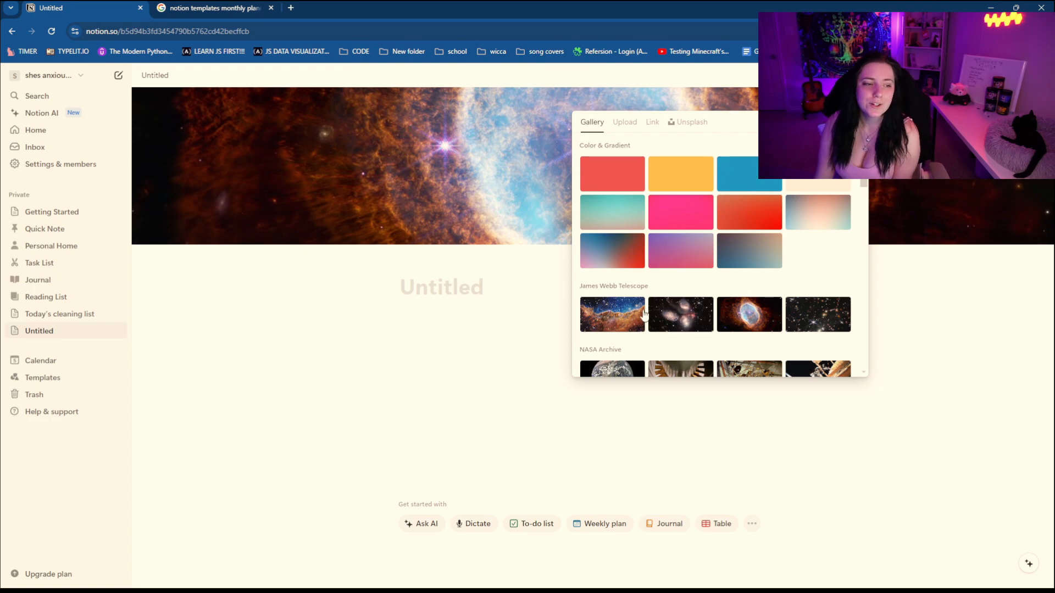
left_click(599, 247)
scroll(687, 308, "down", 1)
scroll(701, 313, "down", 10)
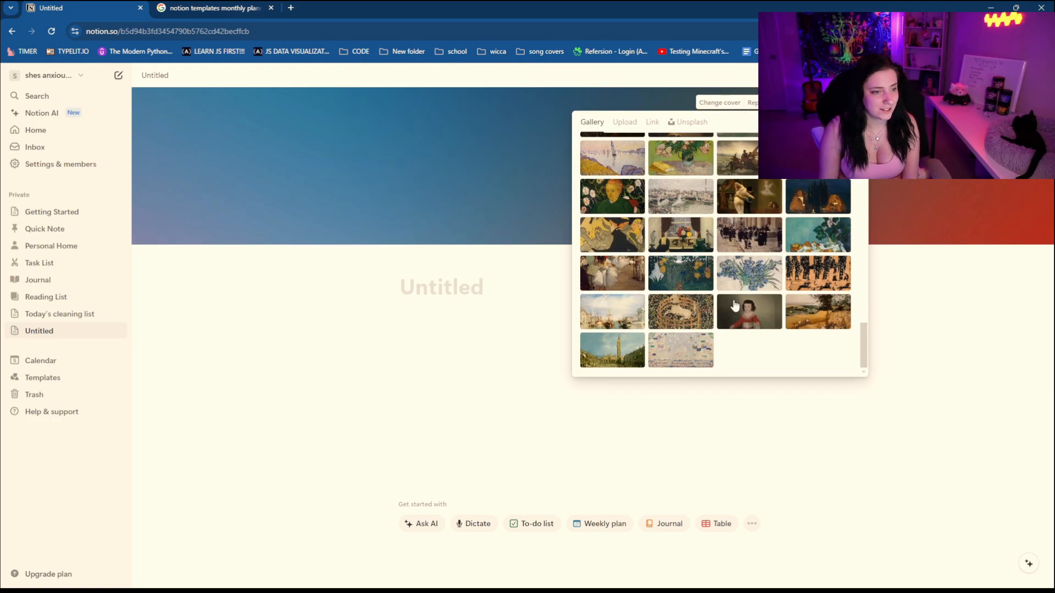
scroll(758, 300, "up", 6)
scroll(786, 286, "up", 5)
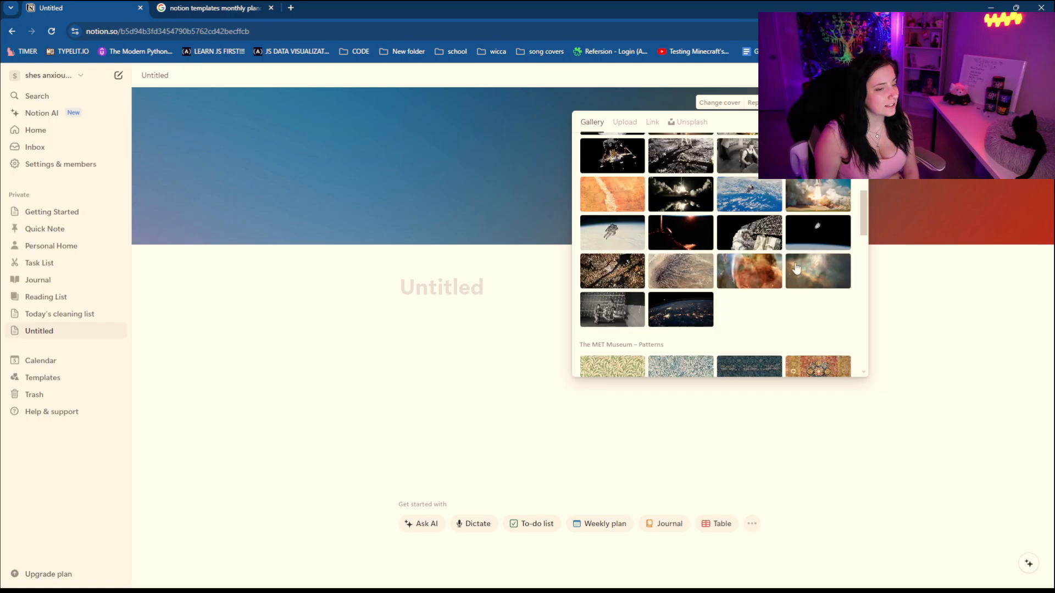
scroll(812, 274, "up", 1)
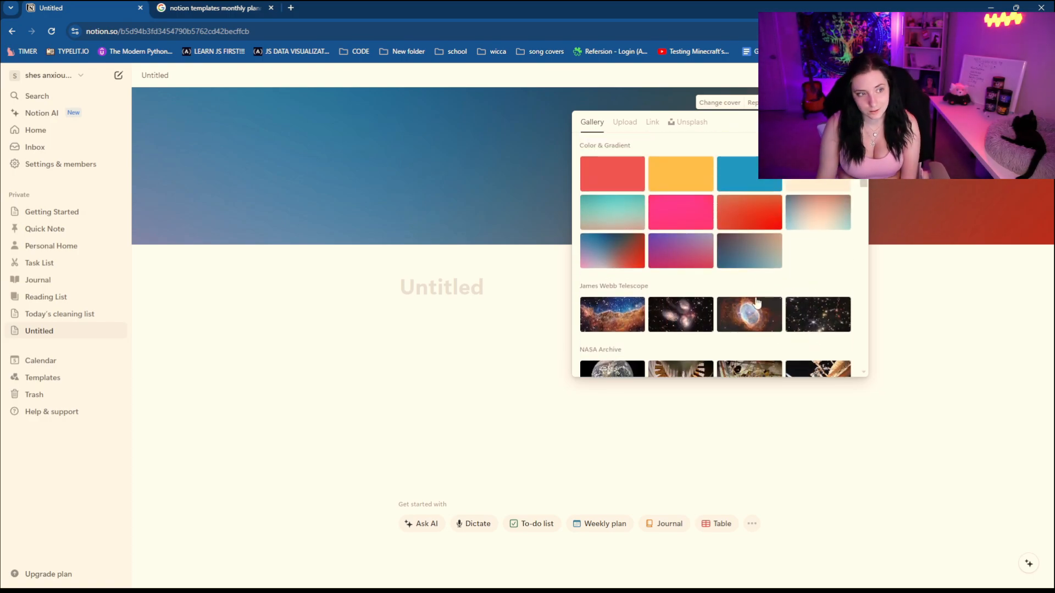
left_click(828, 227)
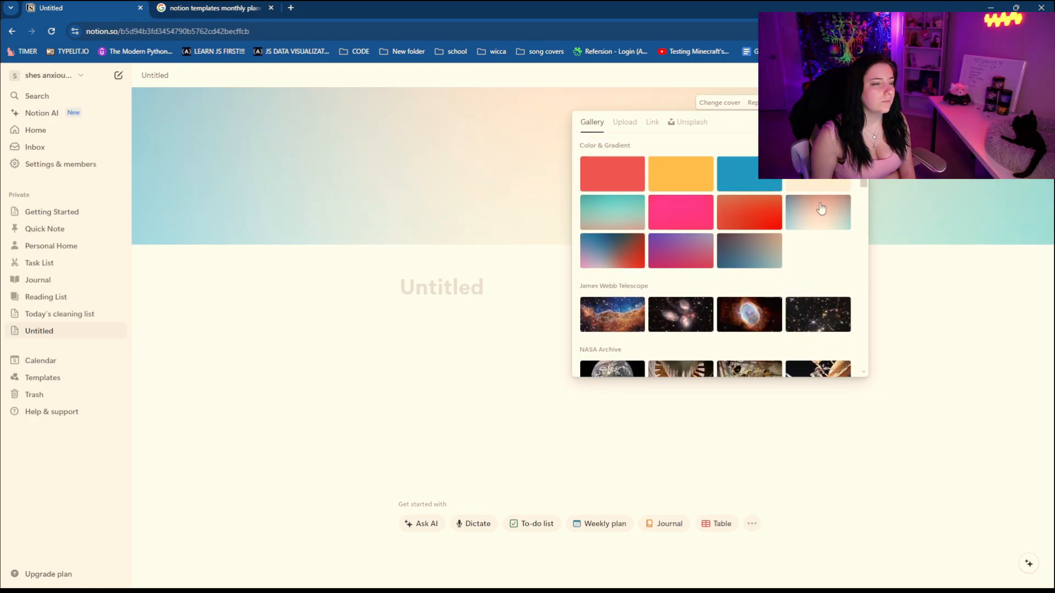
Step: Title the new page "August Plans"
left_click(489, 301)
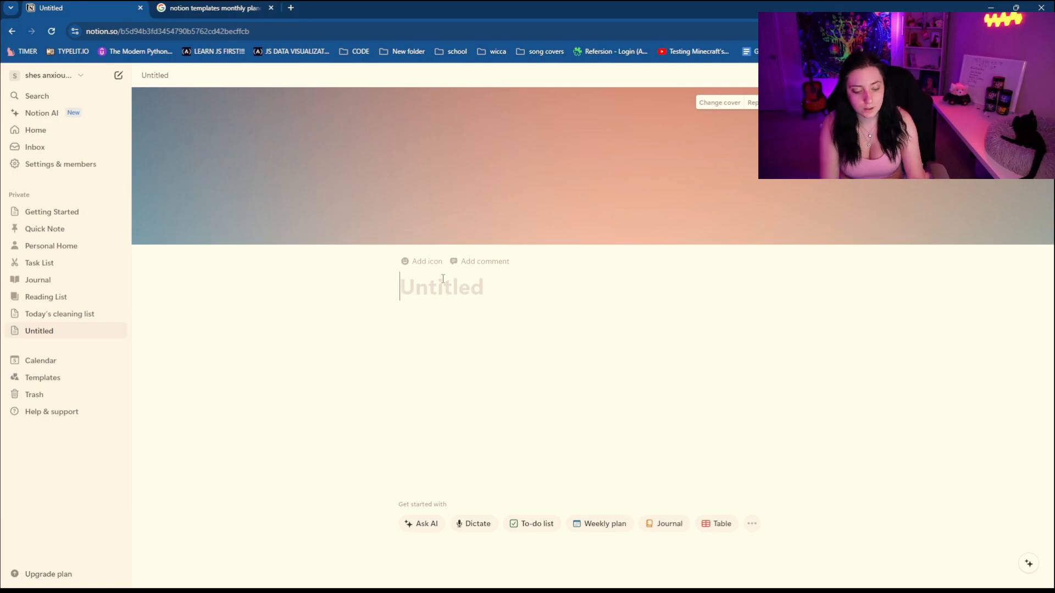
type("August P")
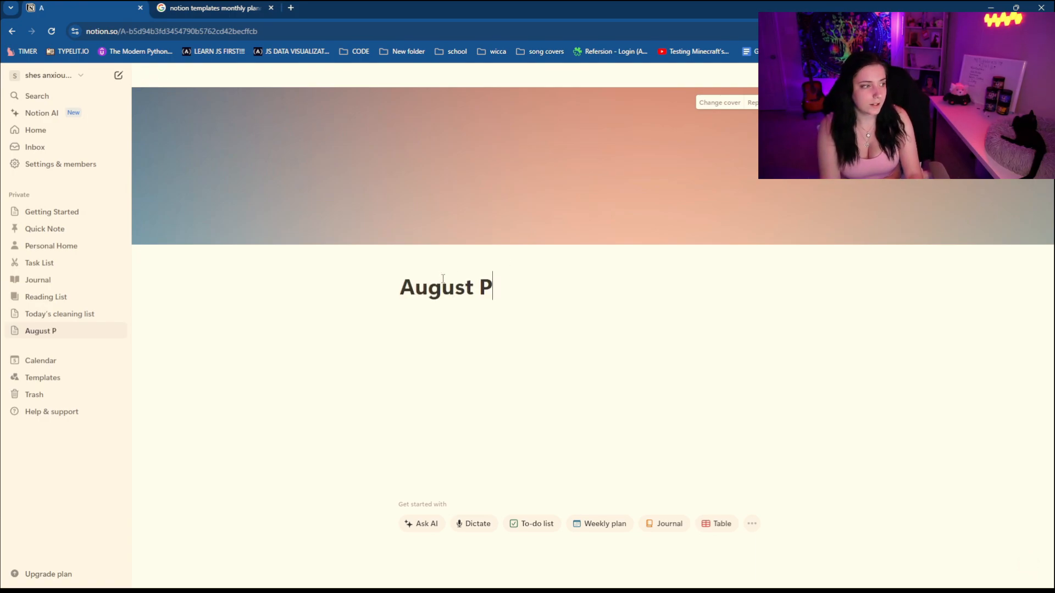
type("lans")
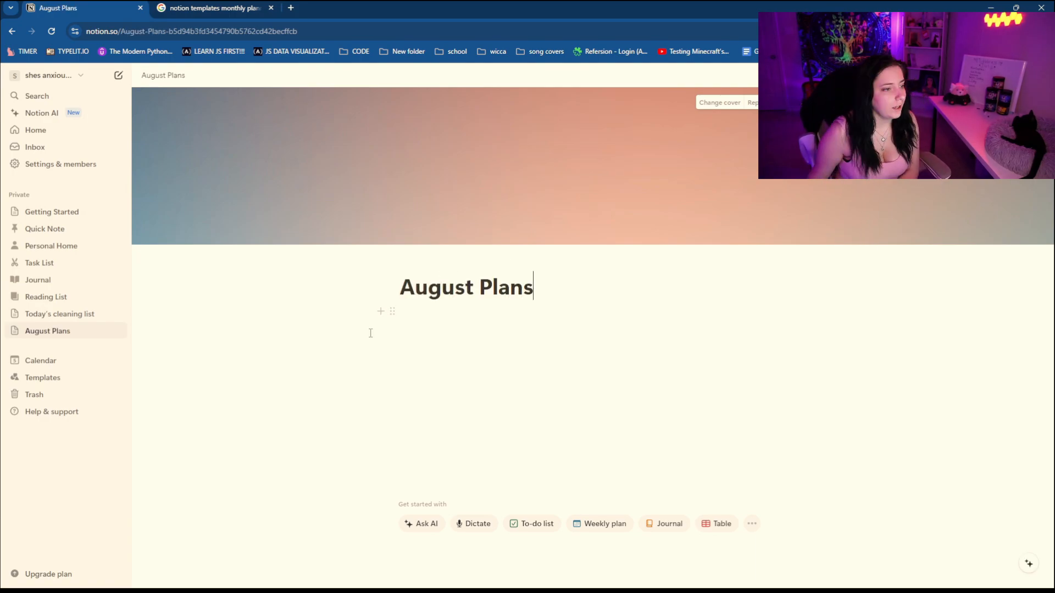
Step: Add a toggle list below the title with the entries "Reading list" and "content list"
left_click(379, 311)
scroll(491, 443, "down", 3)
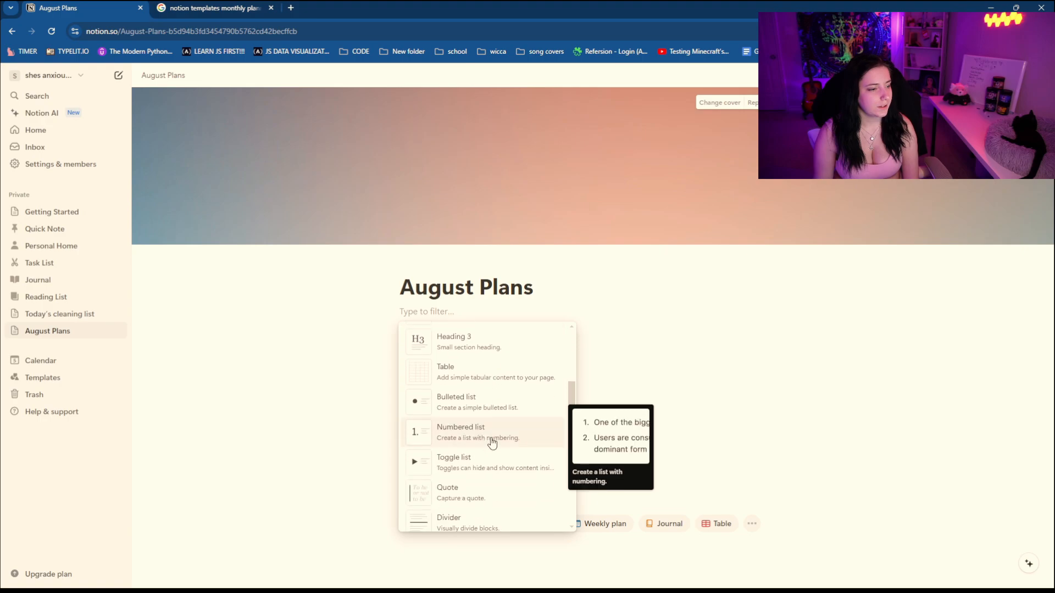
left_click(478, 468)
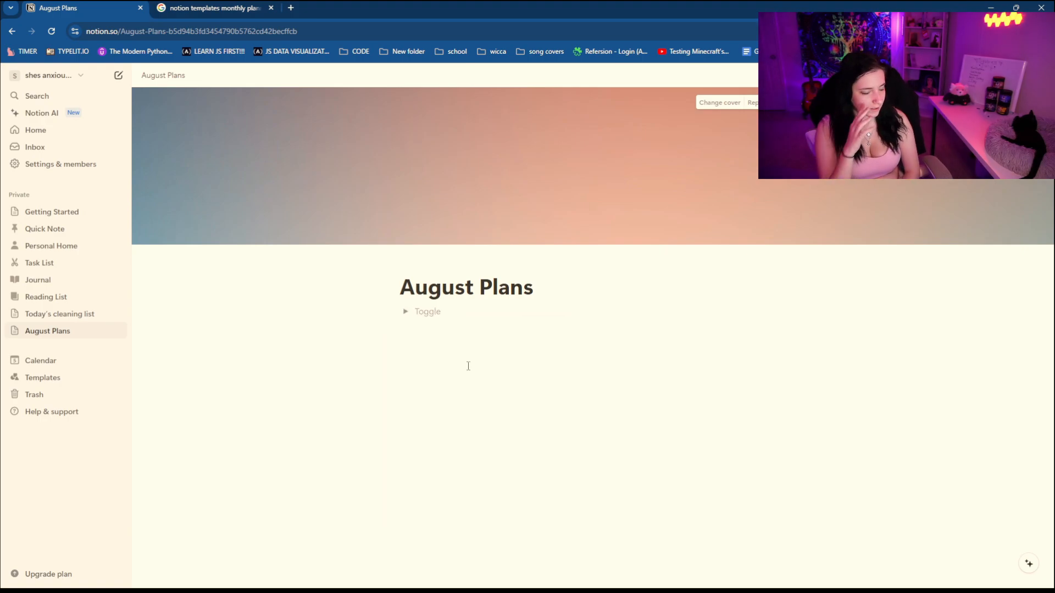
type("Reading list")
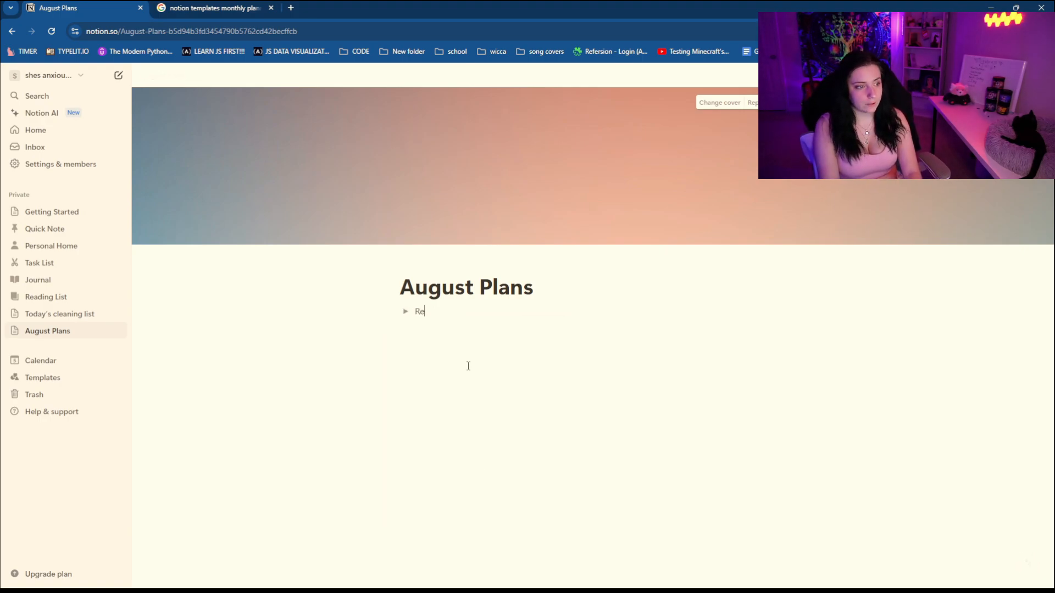
key("Return")
type("conten")
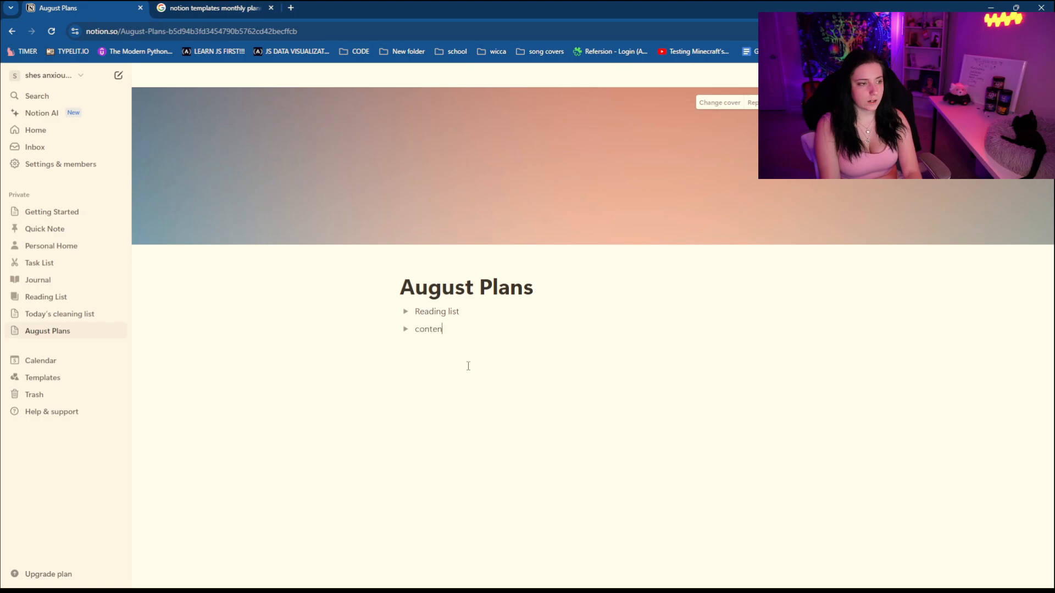
type("t list")
left_click(468, 366)
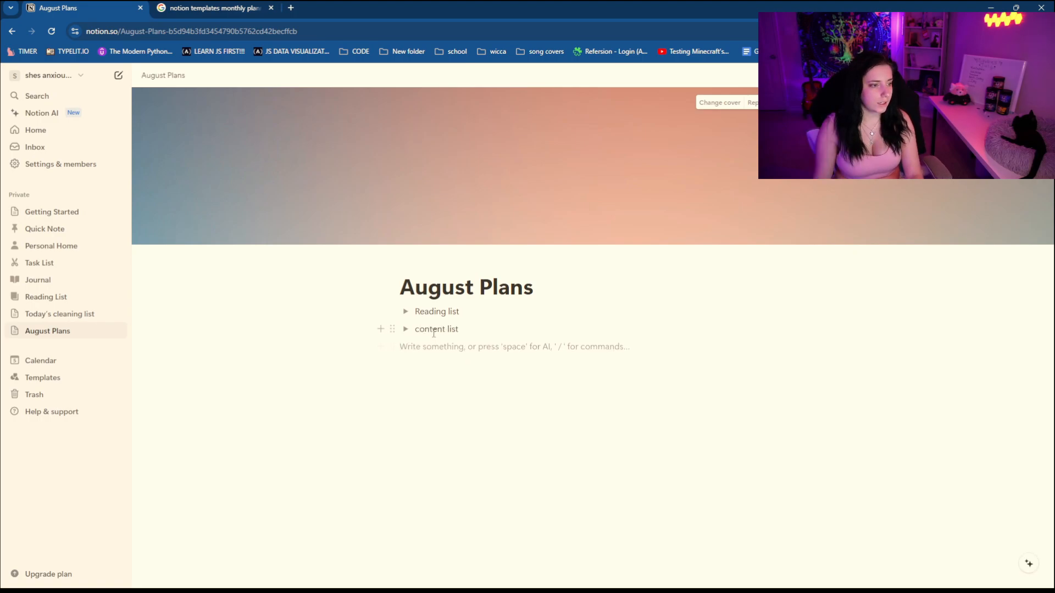
Step: Expand the "content list" toggle and add two nested toggles inside it, "short form" and "long form"
left_click(404, 329)
left_click(437, 347)
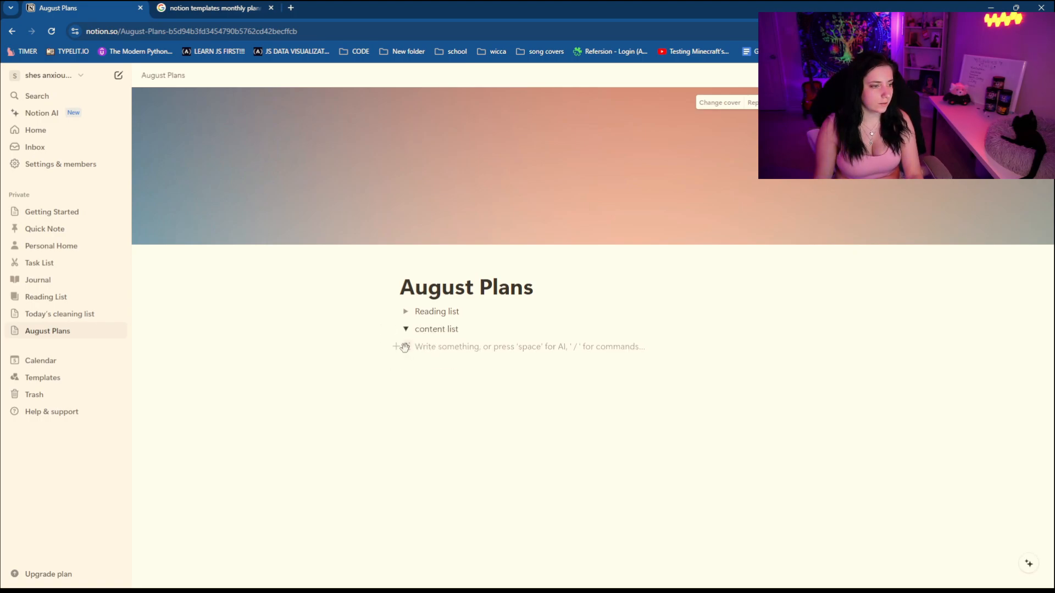
left_click(396, 346)
left_click(507, 385)
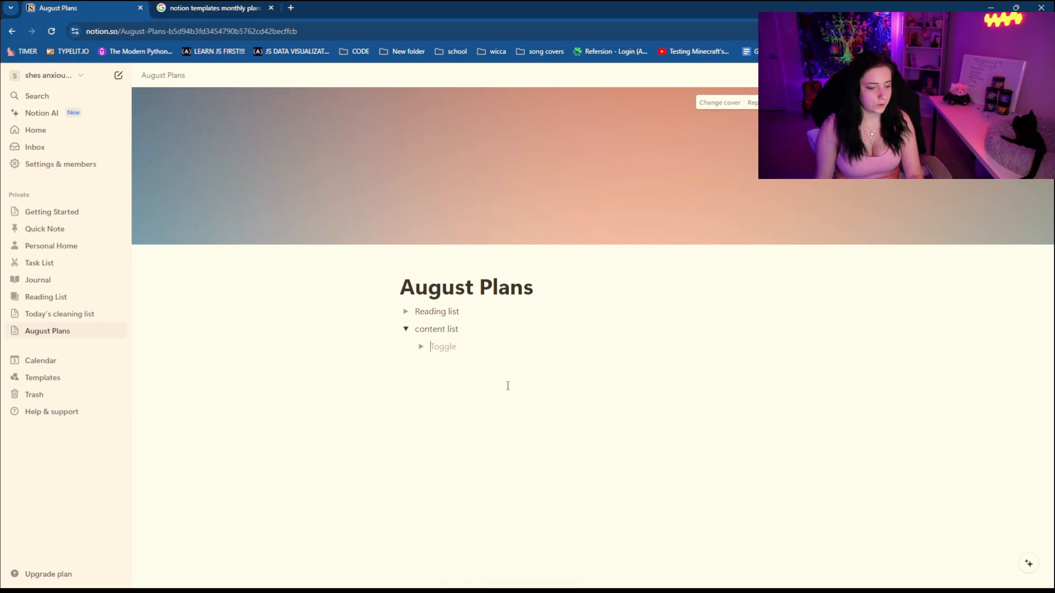
type("short")
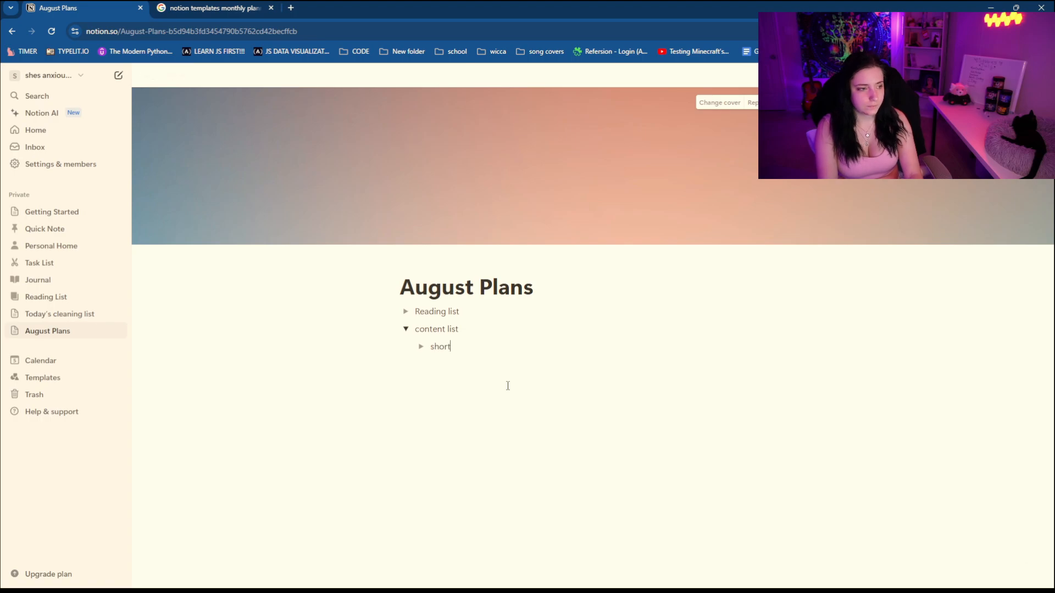
type(" form")
key("Return")
type("long ")
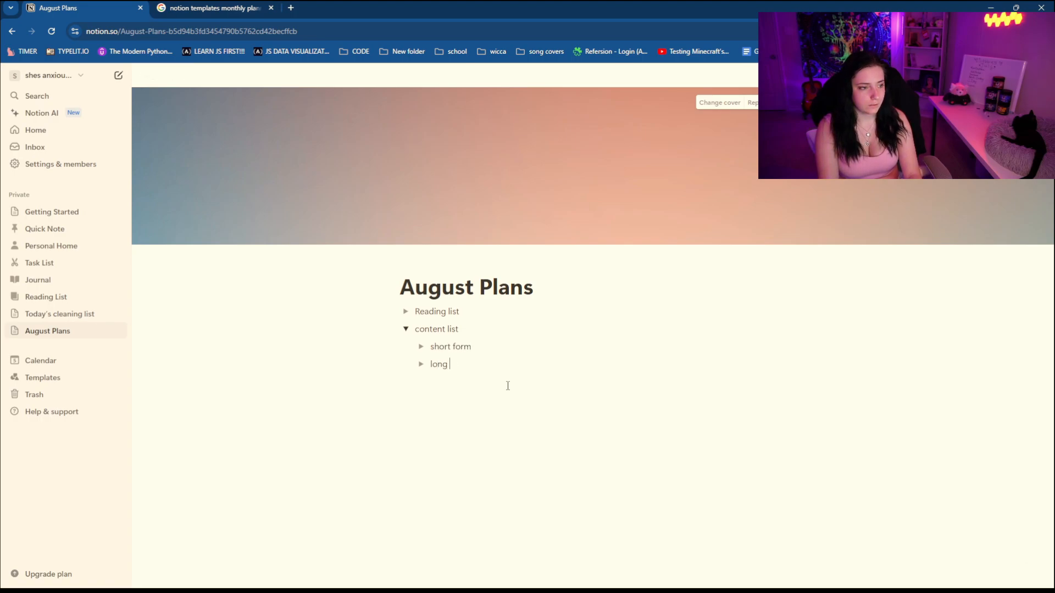
type("form")
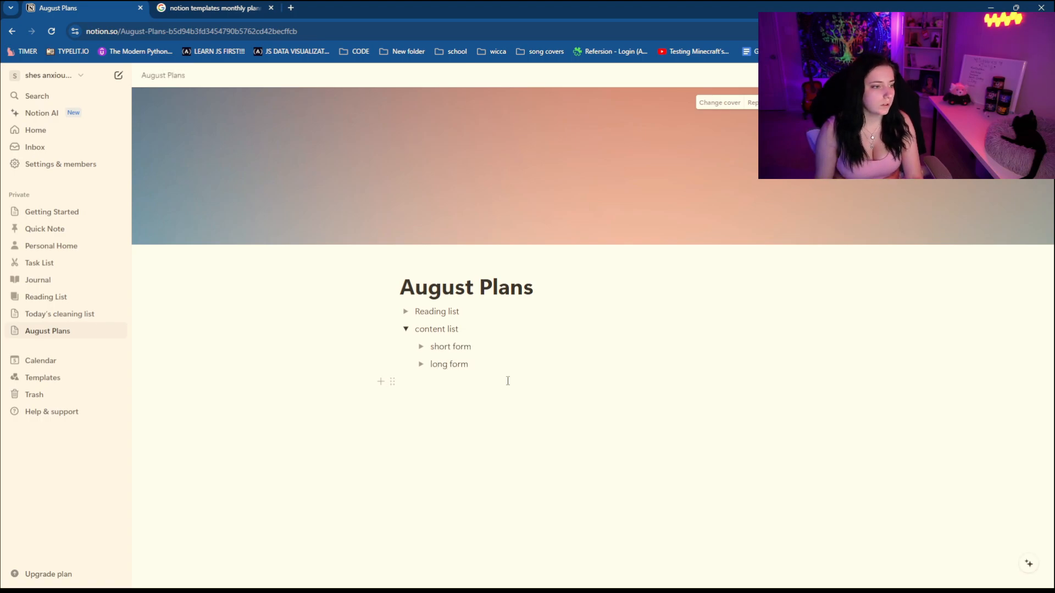
Step: Add a top-level toggle named "TV series" below the content list and collapse the content list
left_click(506, 385)
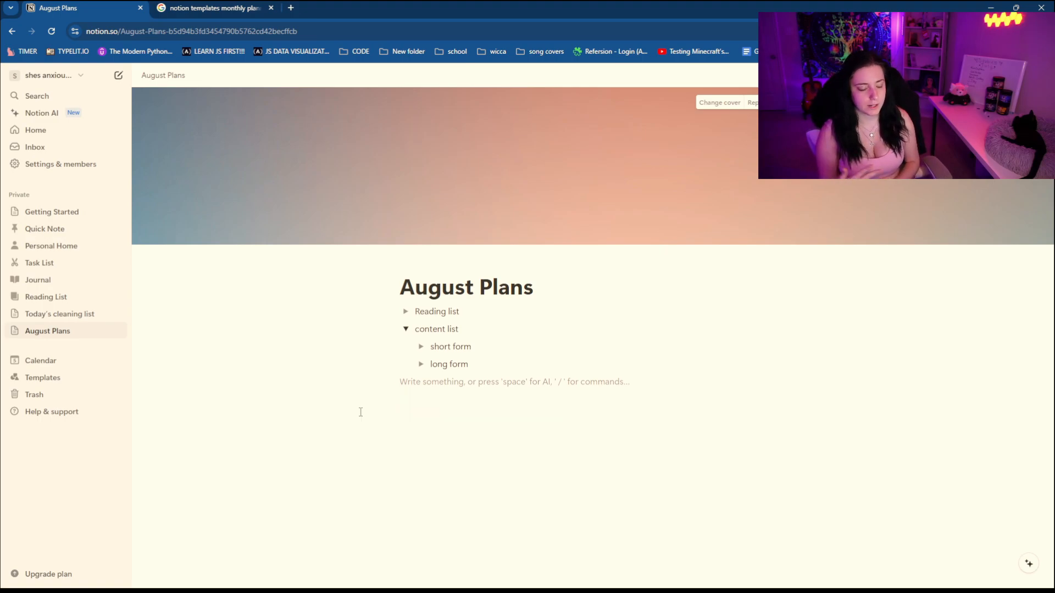
left_click(390, 381)
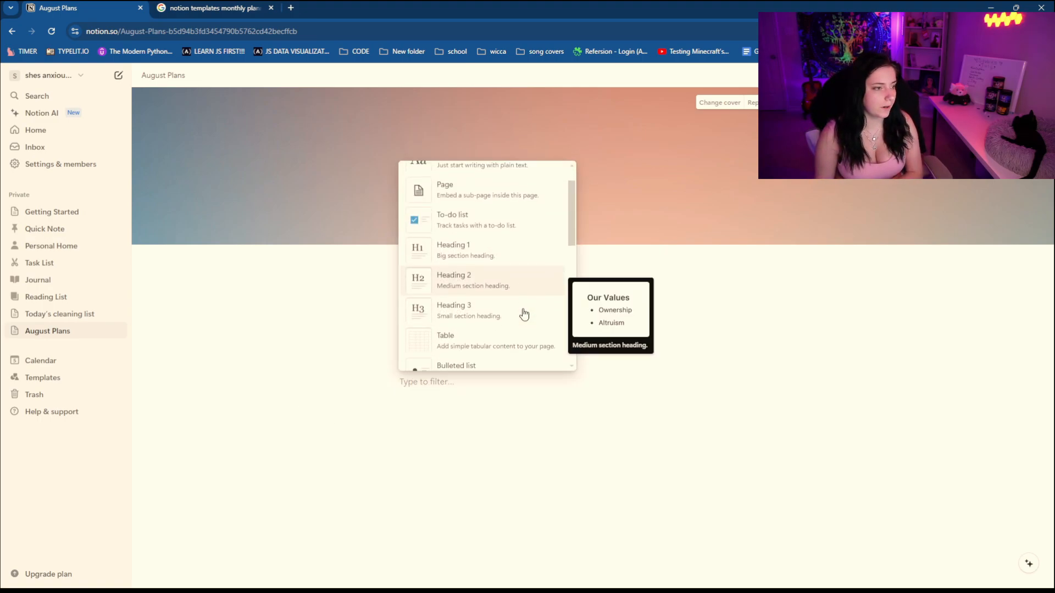
scroll(523, 314, "down", 2)
left_click(423, 346)
type("TV series")
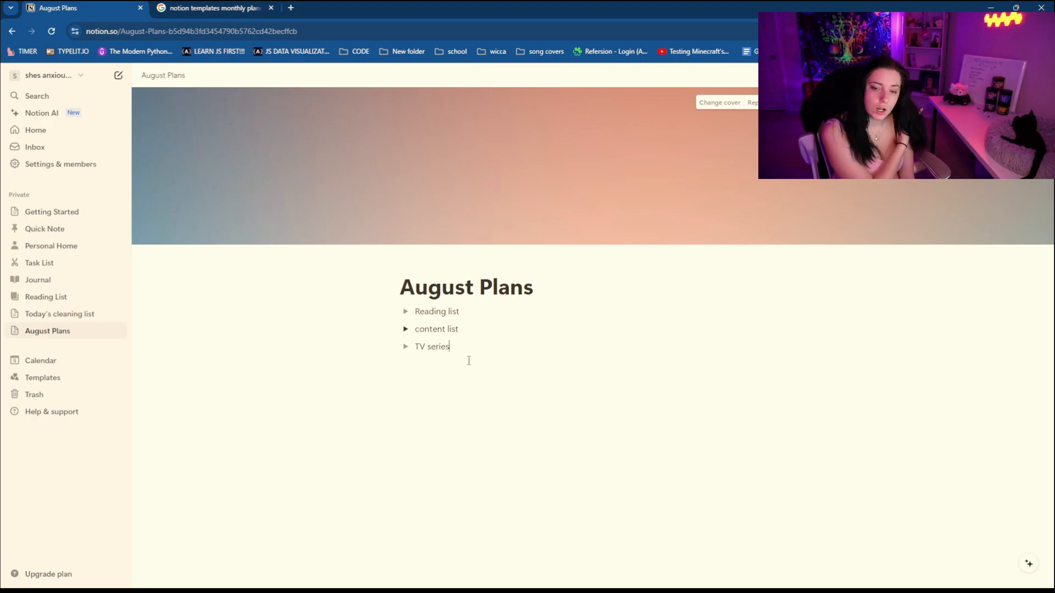
Step: Capitalize the first letter of the "content list" toggle so it reads "Content list"
left_click(420, 329)
key("BackSpace")
type("C")
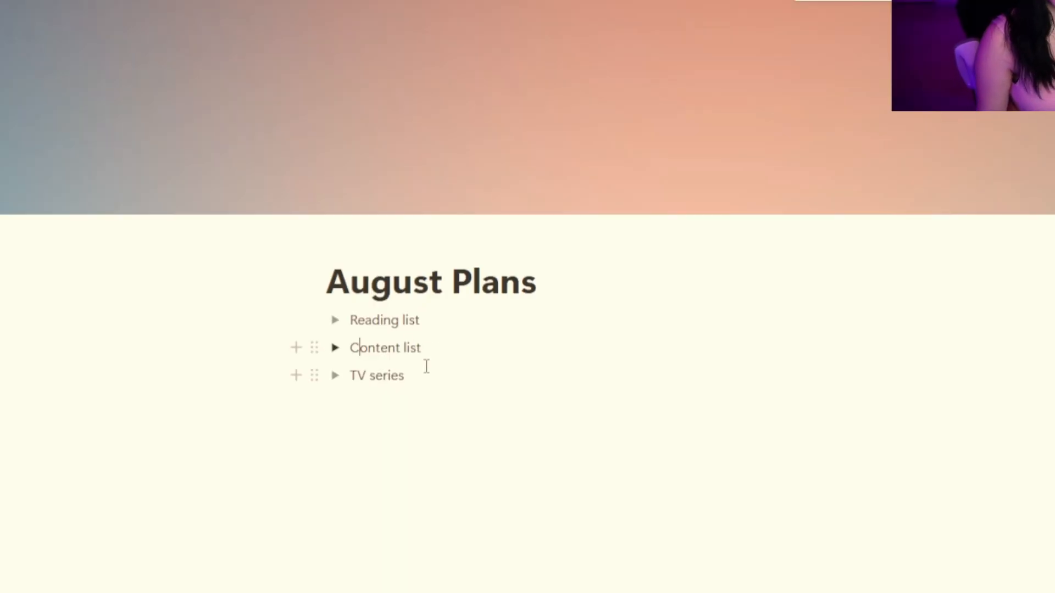
Step: Add three more top-level toggles below "TV series": "Fitness", "Etsy" and "Self-care"
left_click(435, 370)
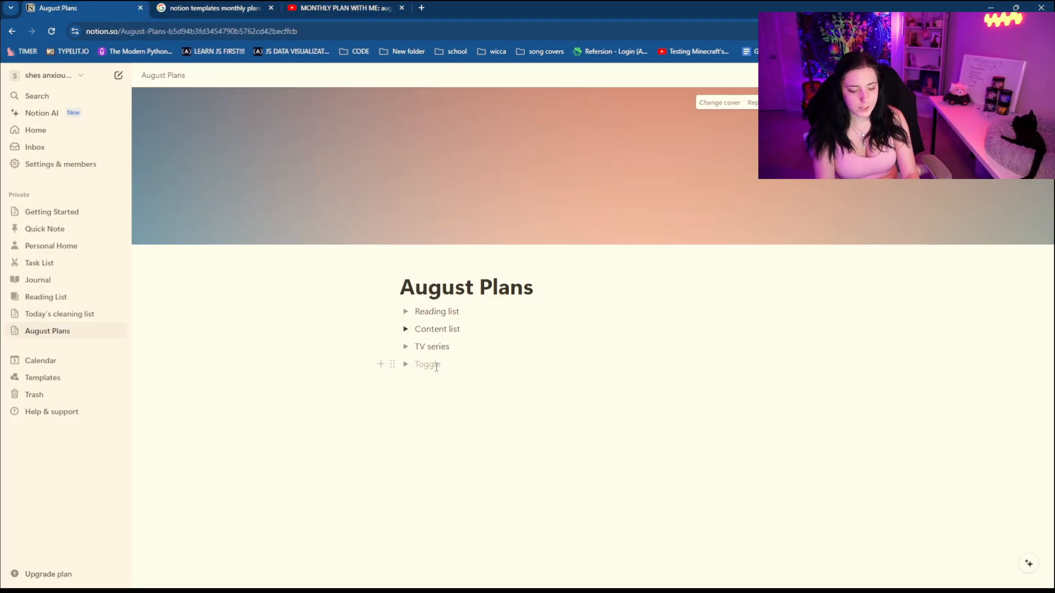
type("fitness")
key("Return")
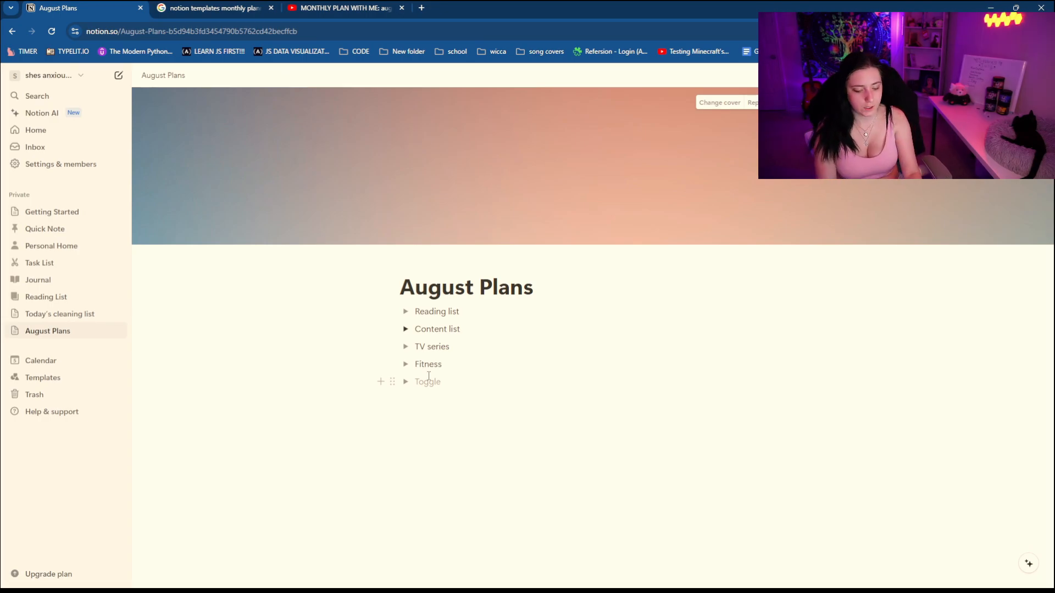
left_click(429, 379)
type("Etsy")
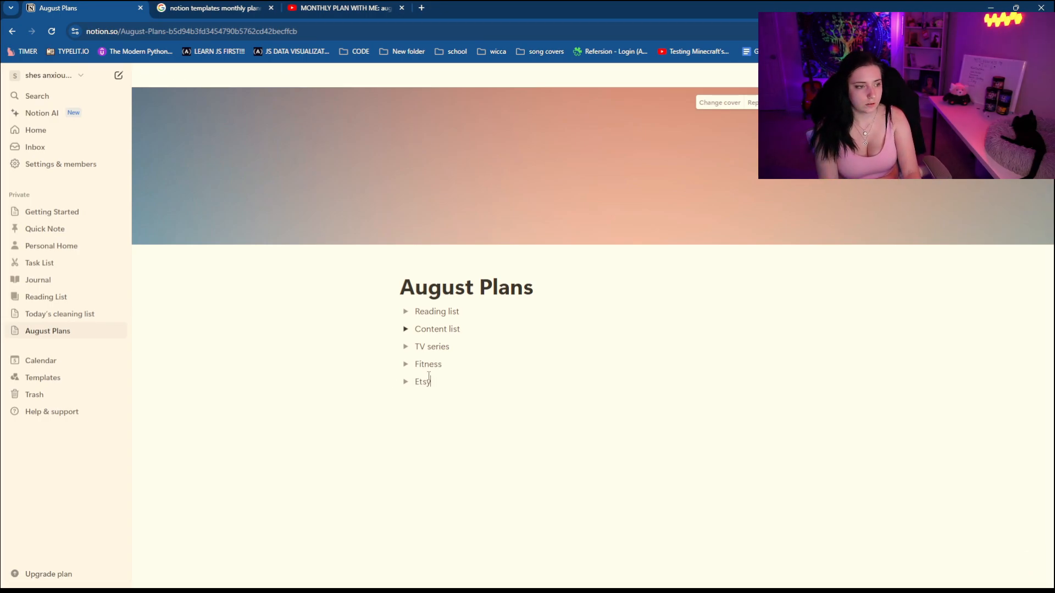
key("Return")
type("Se")
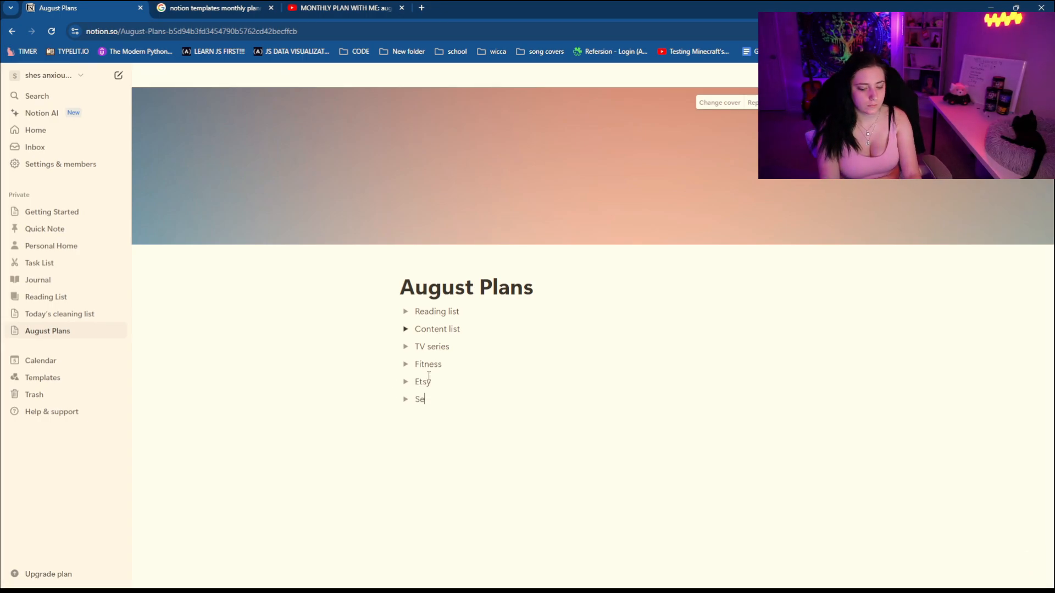
type("lf-care")
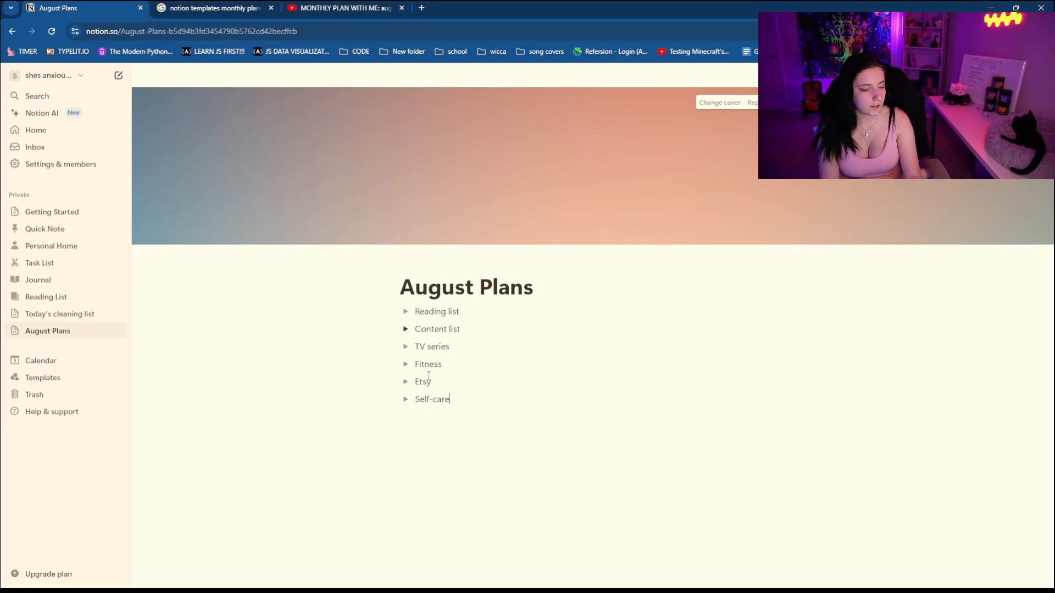
left_click(401, 312)
left_click(459, 332)
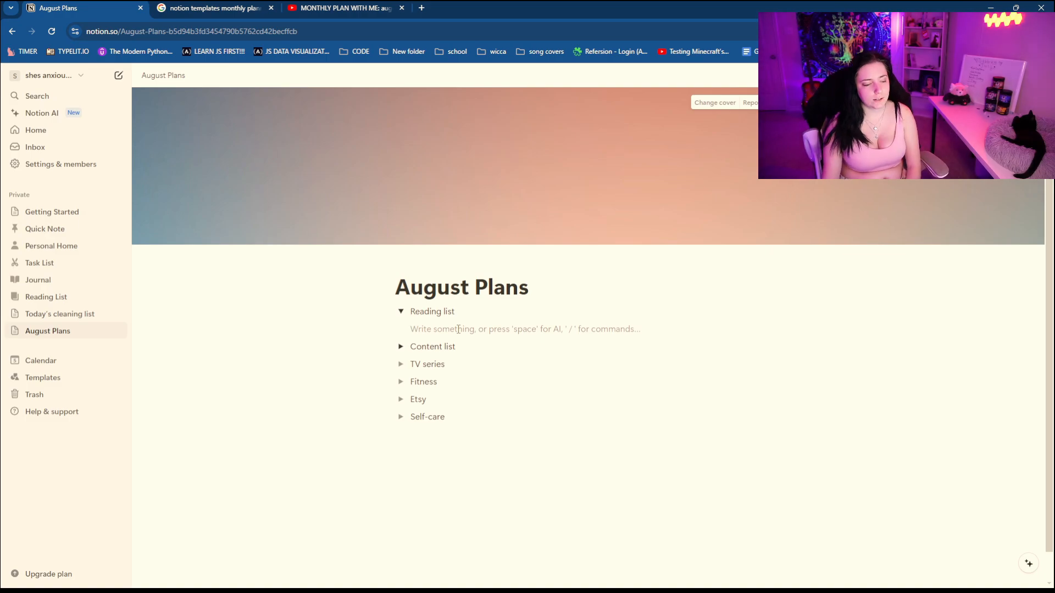
left_click(402, 313)
left_click_drag(445, 417, 474, 380)
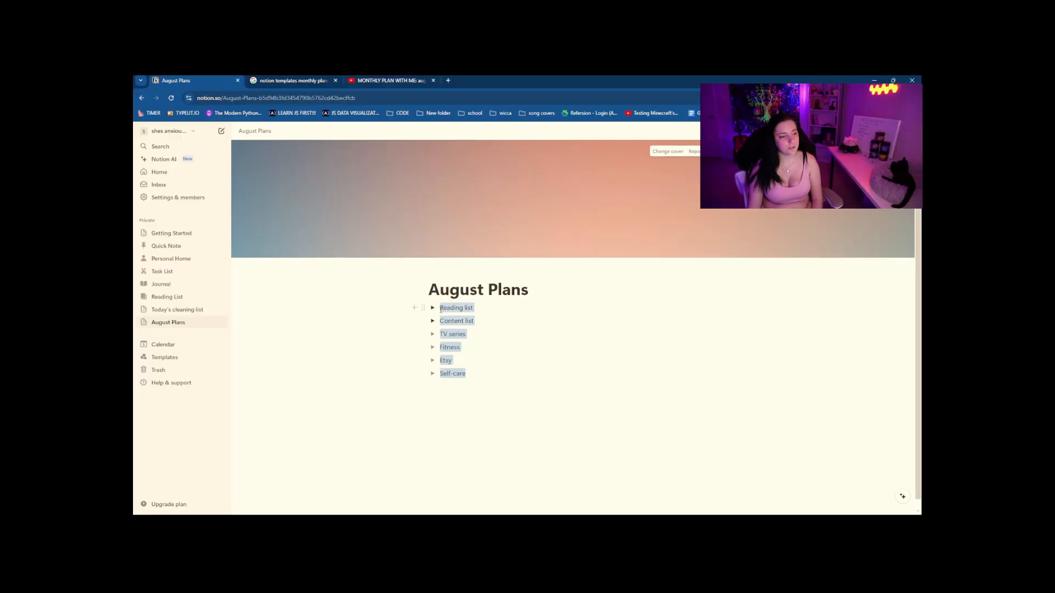
left_click(474, 383)
key("Return")
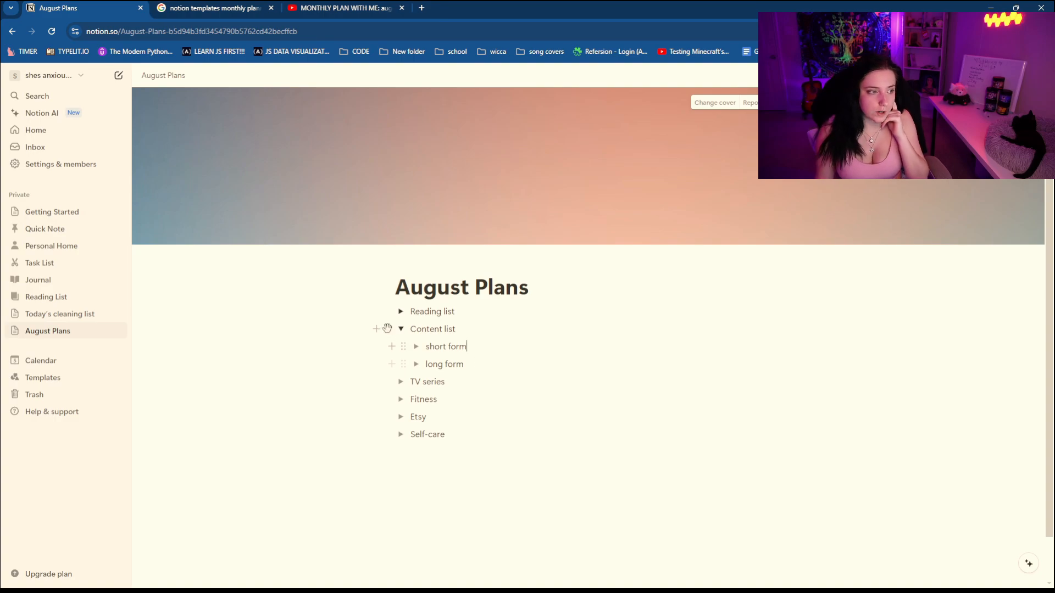
Step: Add a nested toggle "Streaming" under Content list and capitalize its siblings as "Short form" and "Long form"
left_click(474, 365)
key("Return")
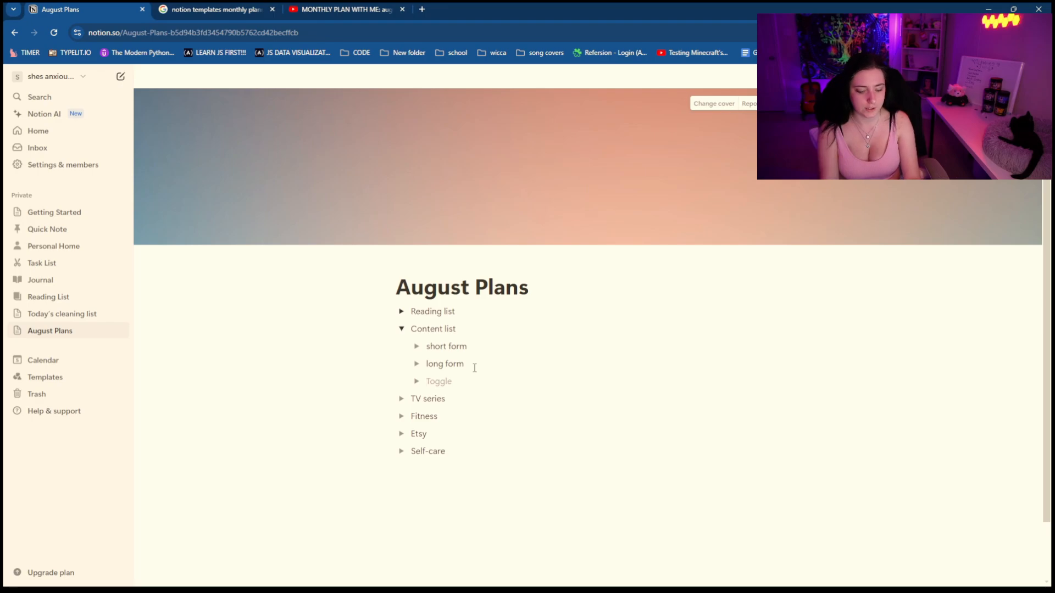
type("Streaming")
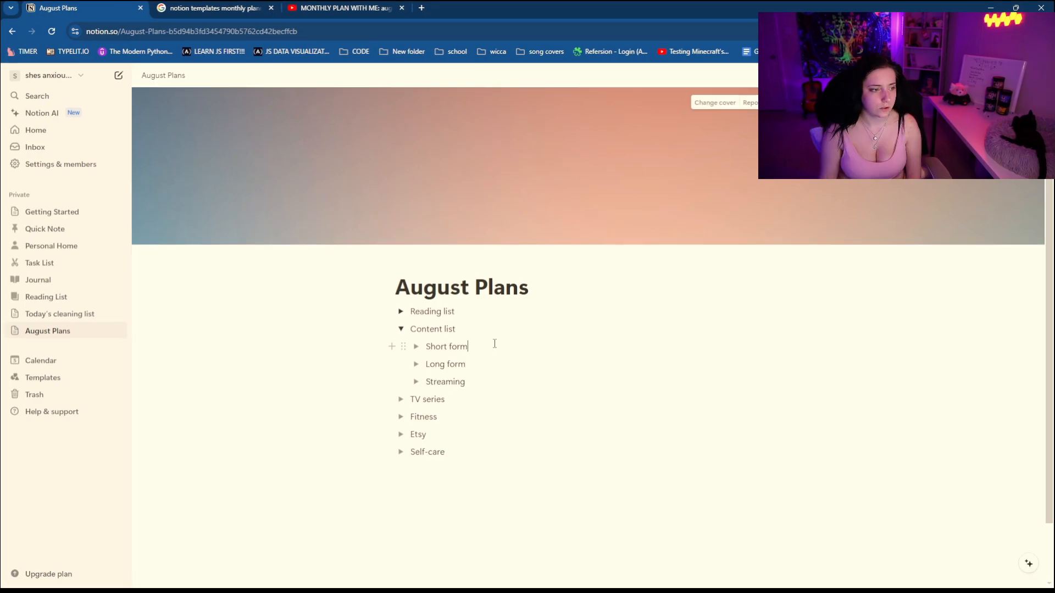
Step: Fill the Short form toggle with the lines "3 clips to YT, Insta, TIKTOK / week" and "12 clips this month.", and collapse it
left_click(416, 346)
left_click(488, 364)
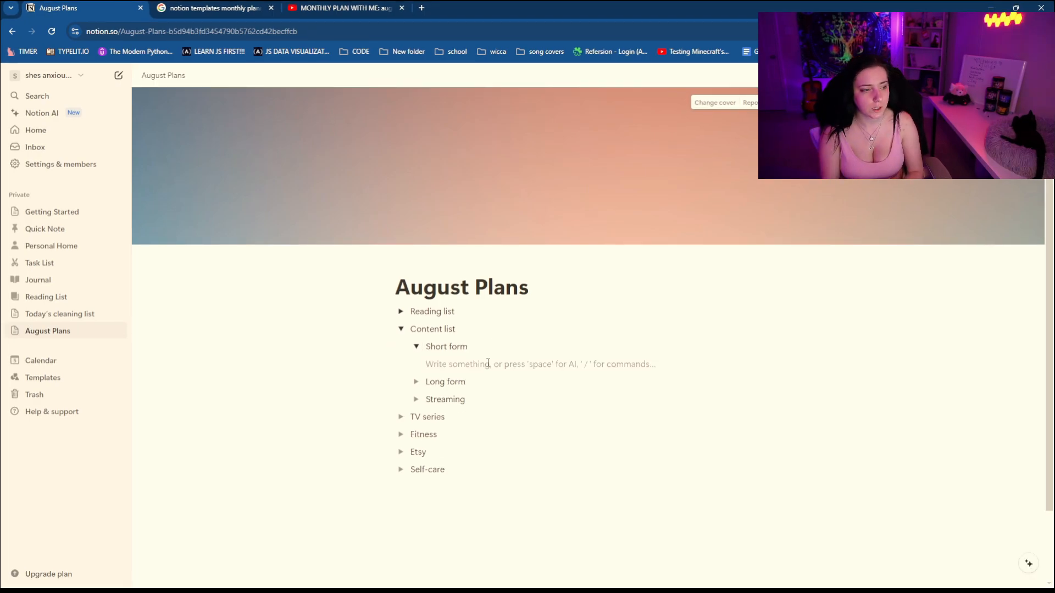
type("3 cli")
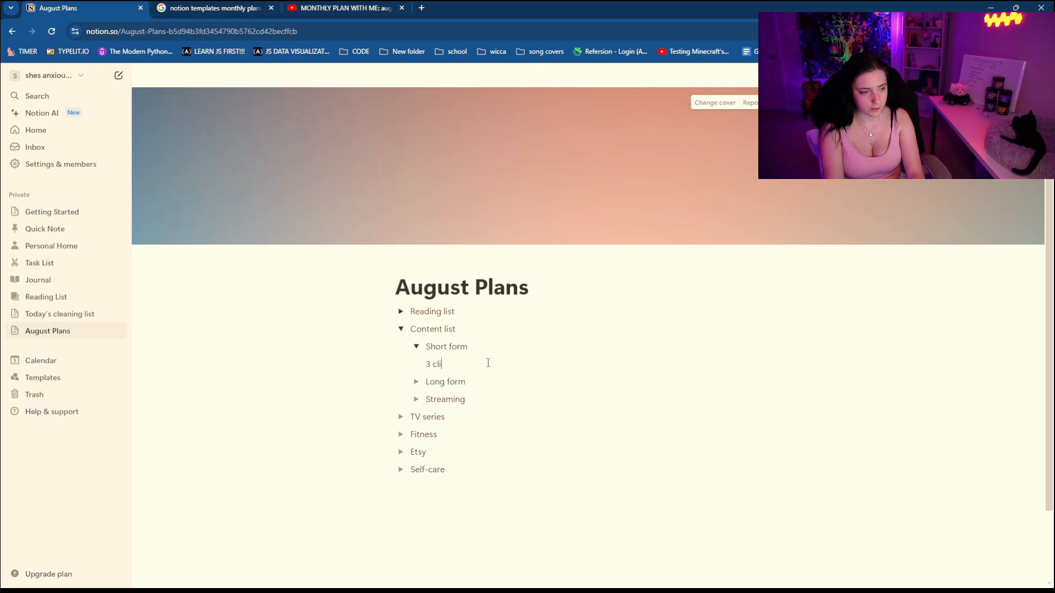
type("ps to YT, ")
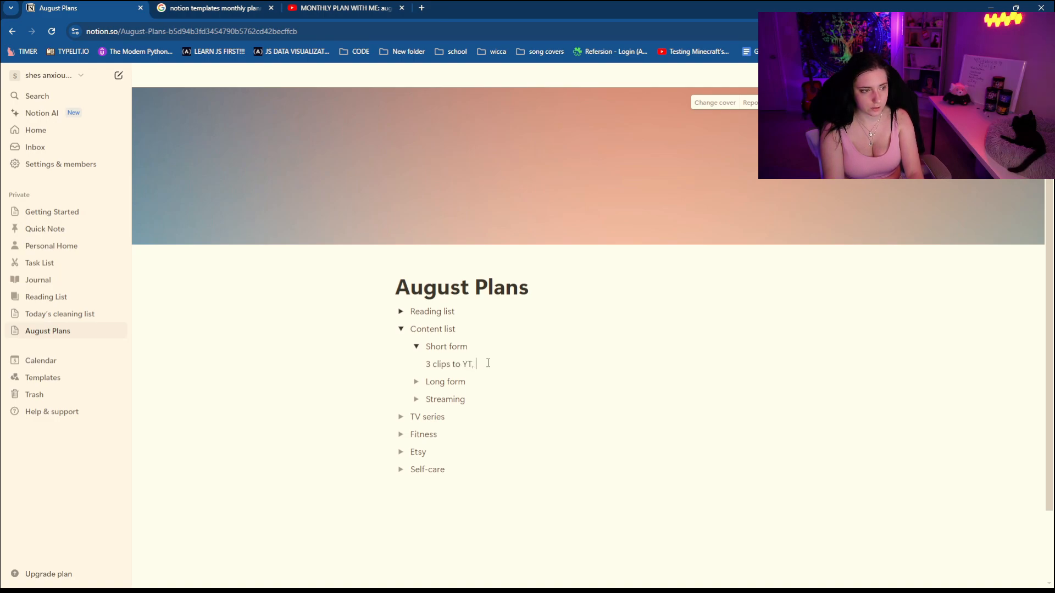
type("Insta, TIK")
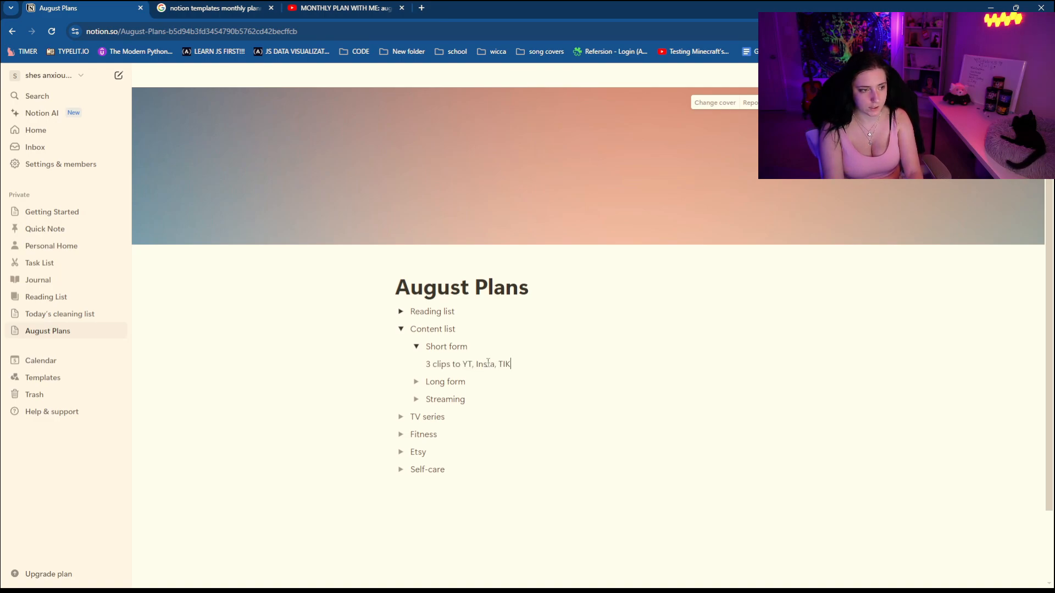
type("TOK / week")
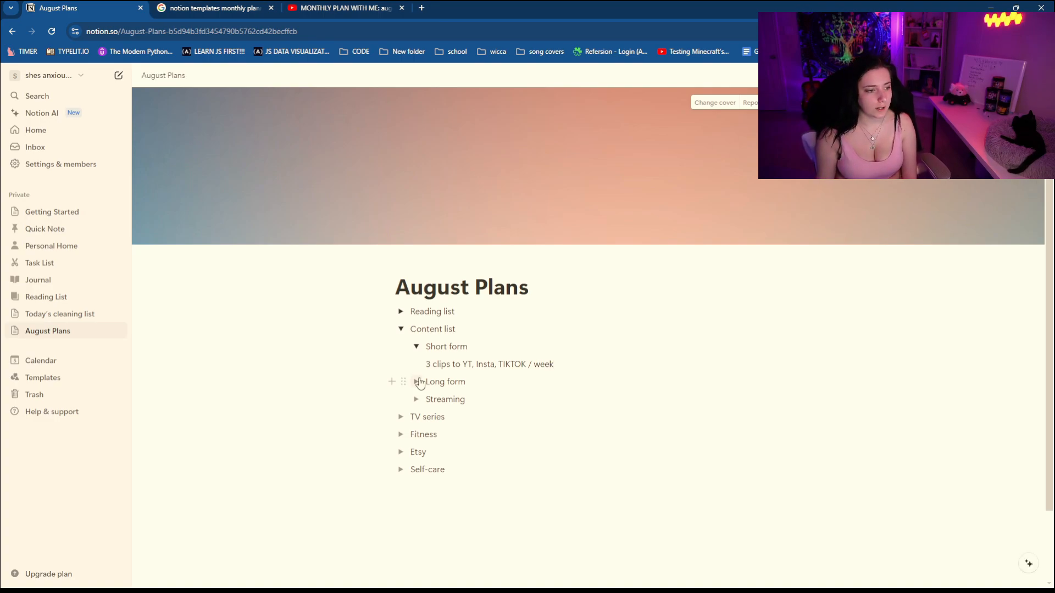
key("Return")
type("12")
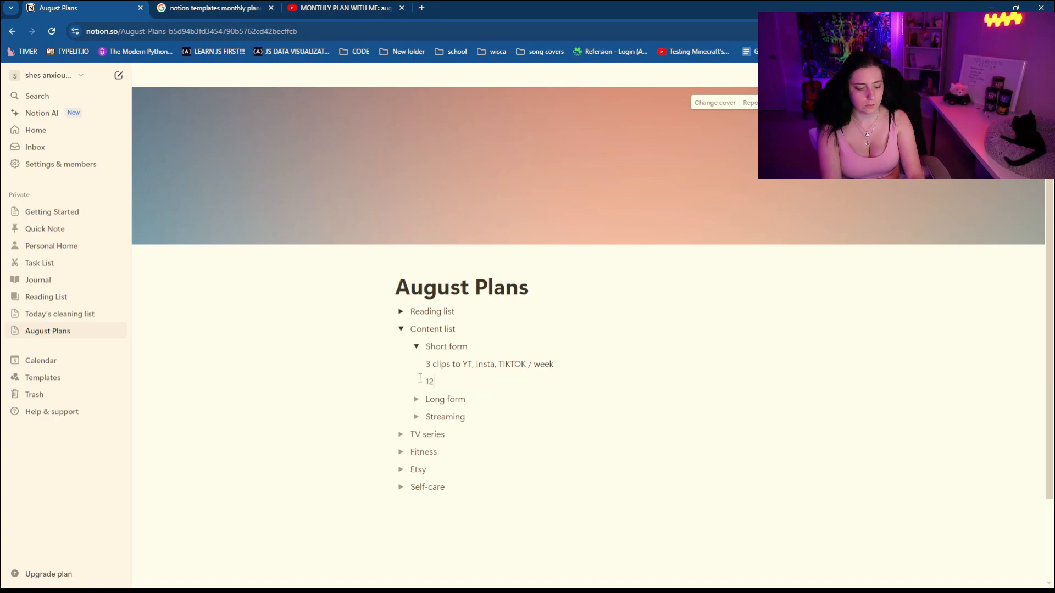
type(" clips this month")
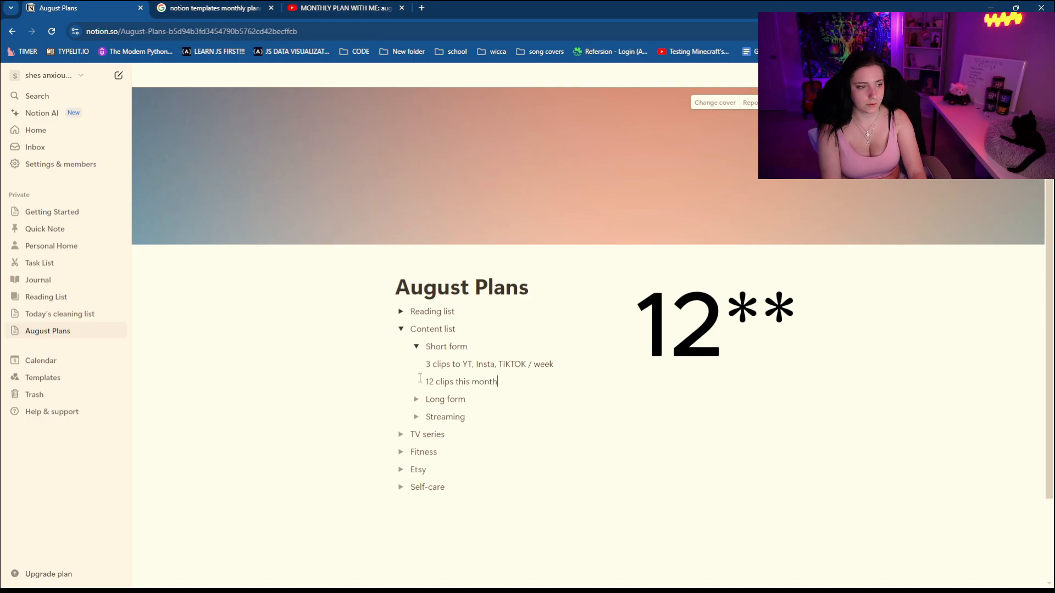
left_click(415, 346)
Step: Write "3 vlogs for YT" inside the Long form toggle and collapse it
left_click(416, 364)
left_click(499, 386)
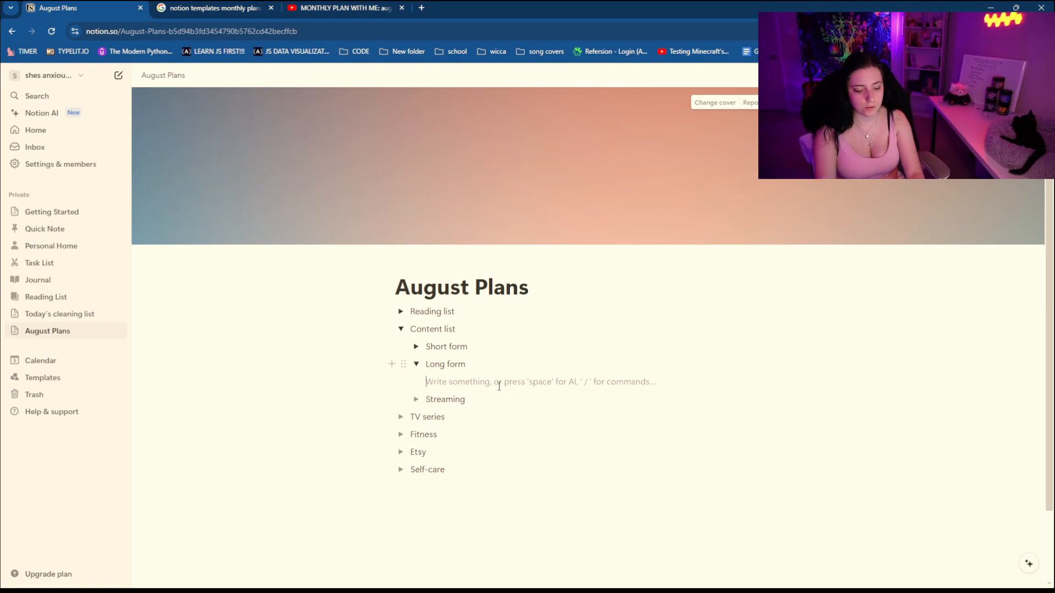
type("3 vlogs")
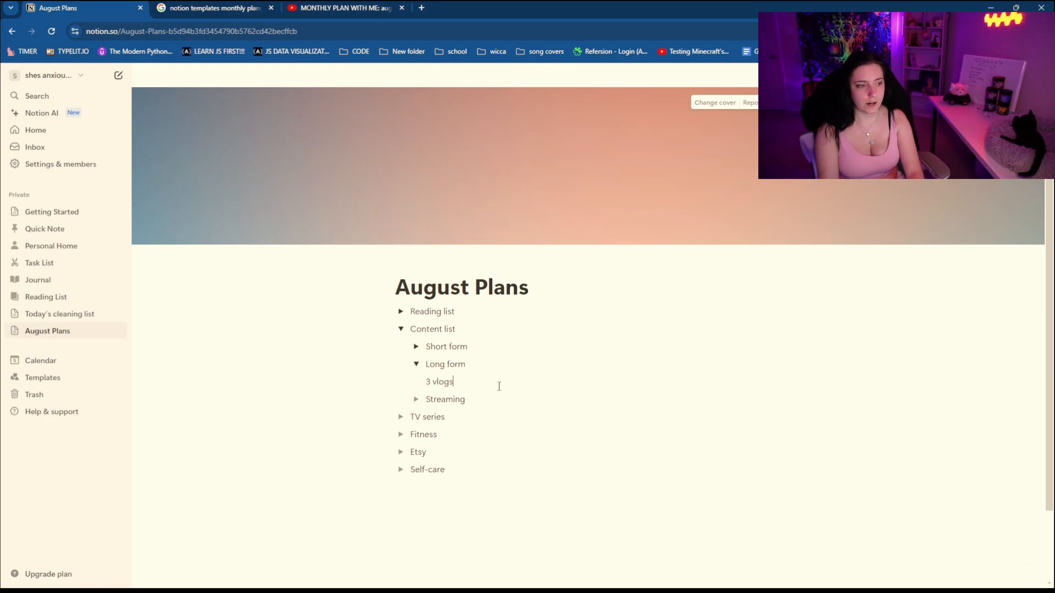
type(" for")
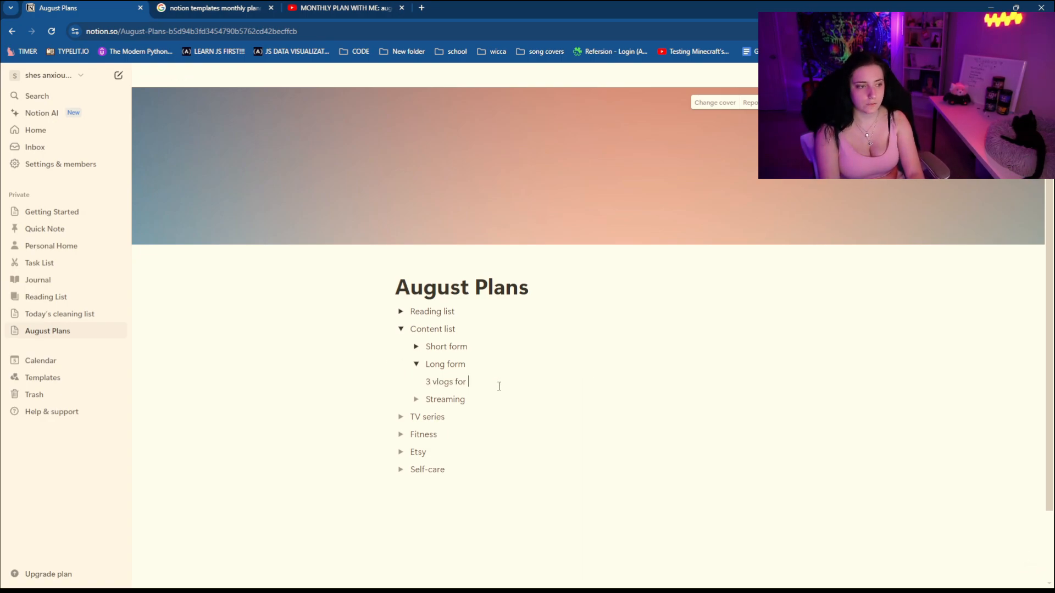
type(" YT")
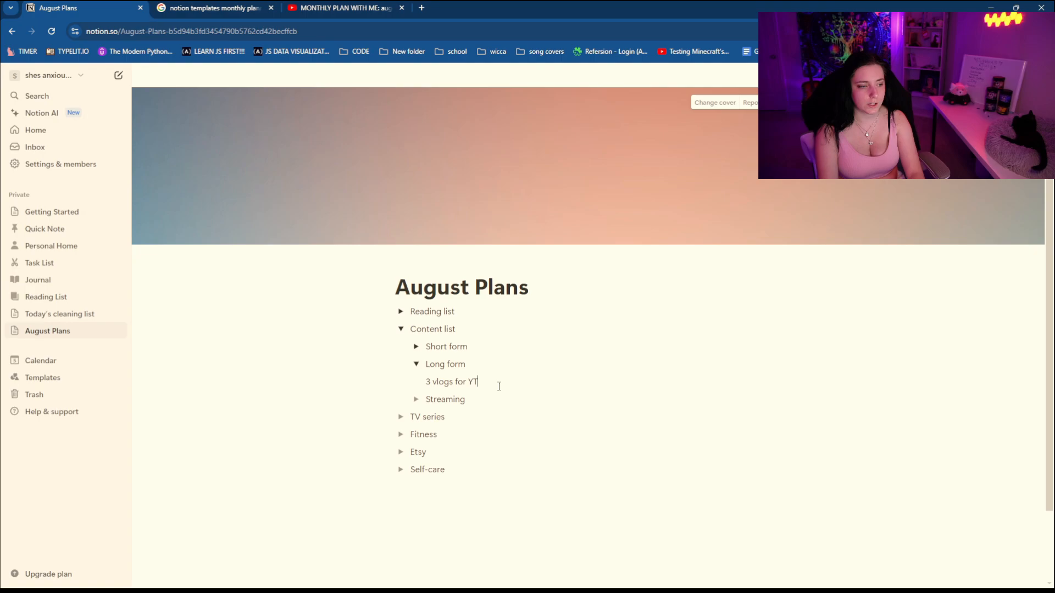
left_click(416, 364)
Step: Insert the line "Glytch Energy promo post" above the existing lines in the Short form toggle
left_click(417, 346)
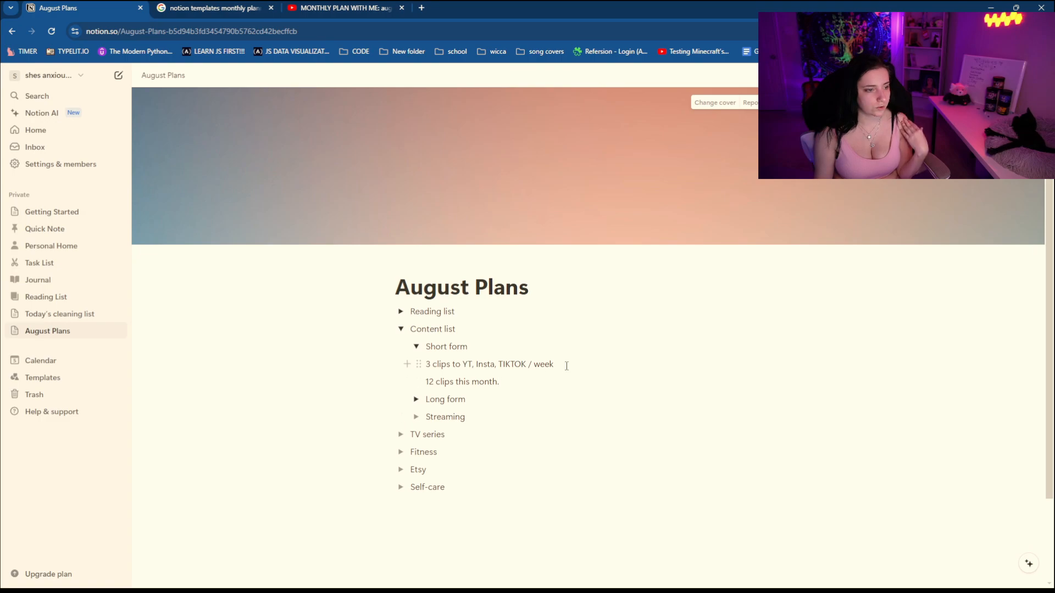
key("Return")
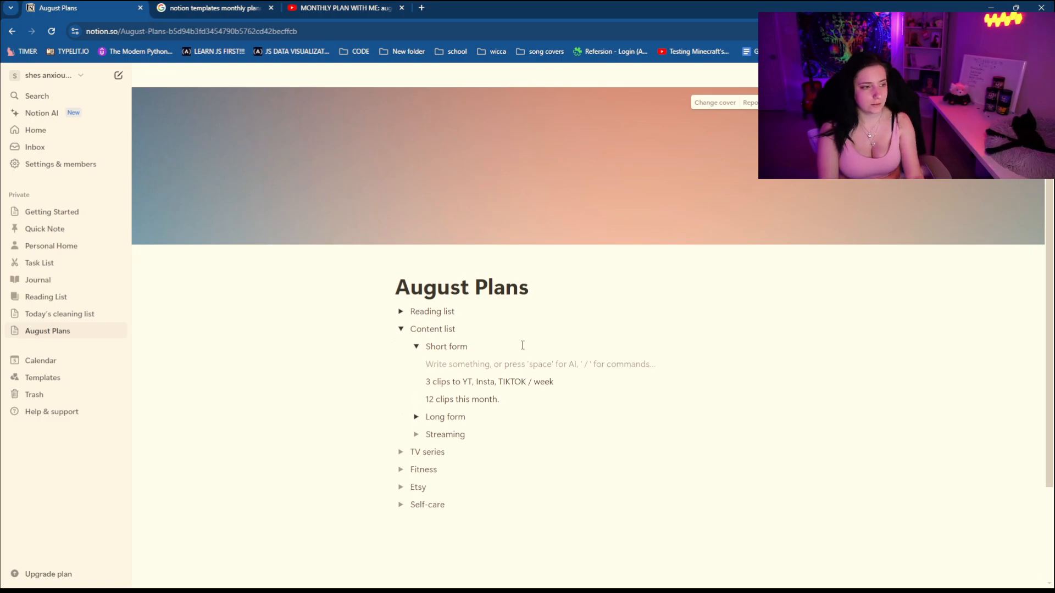
type("Glytch Energy ")
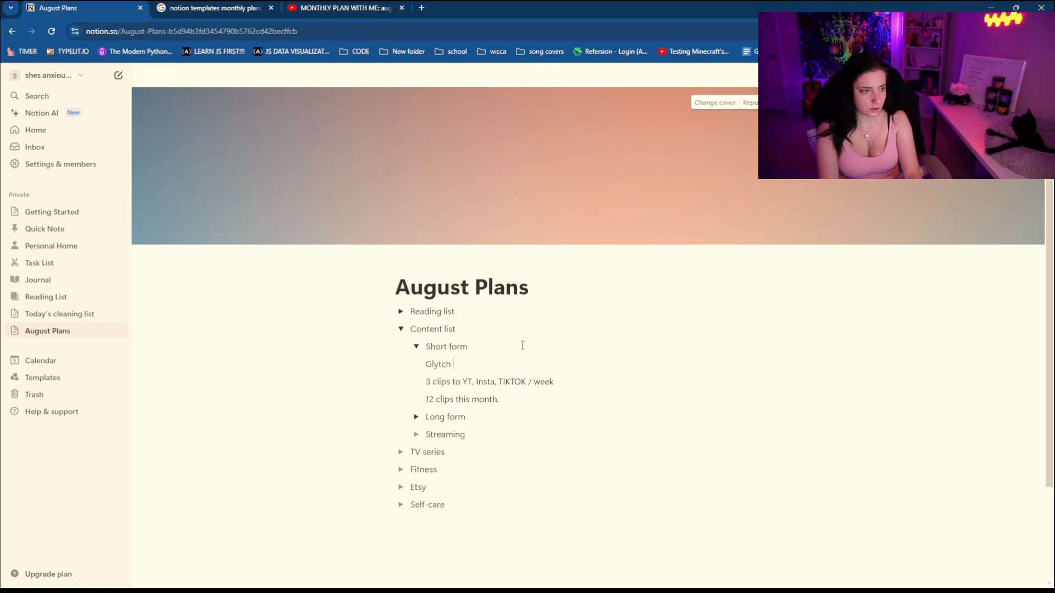
type("promo post")
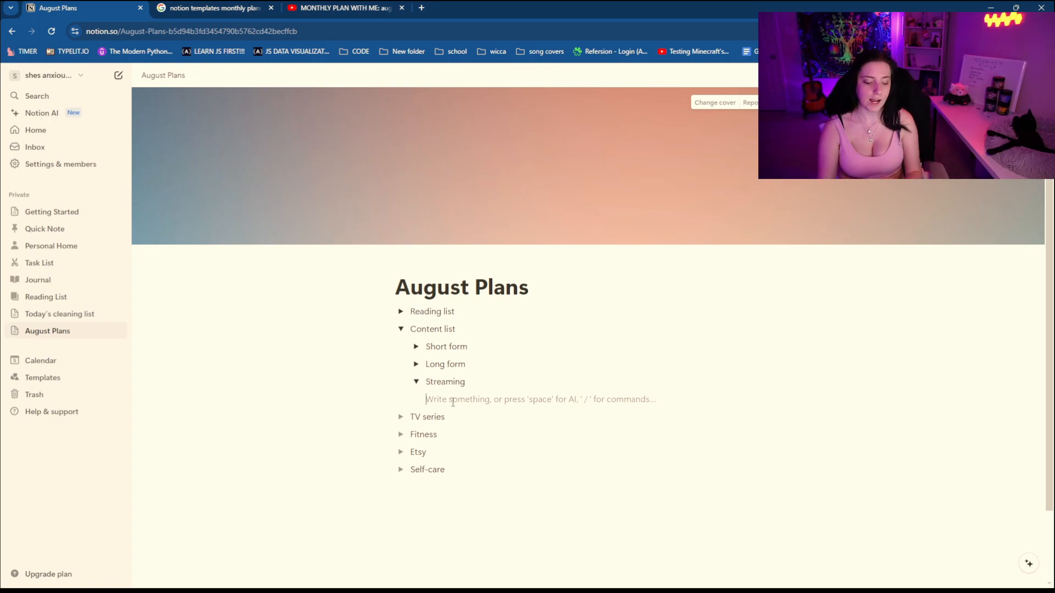
Step: Write the lines "15 hours / week" and "Day time streams (weekdays)" inside the Streaming toggle
type("15 h")
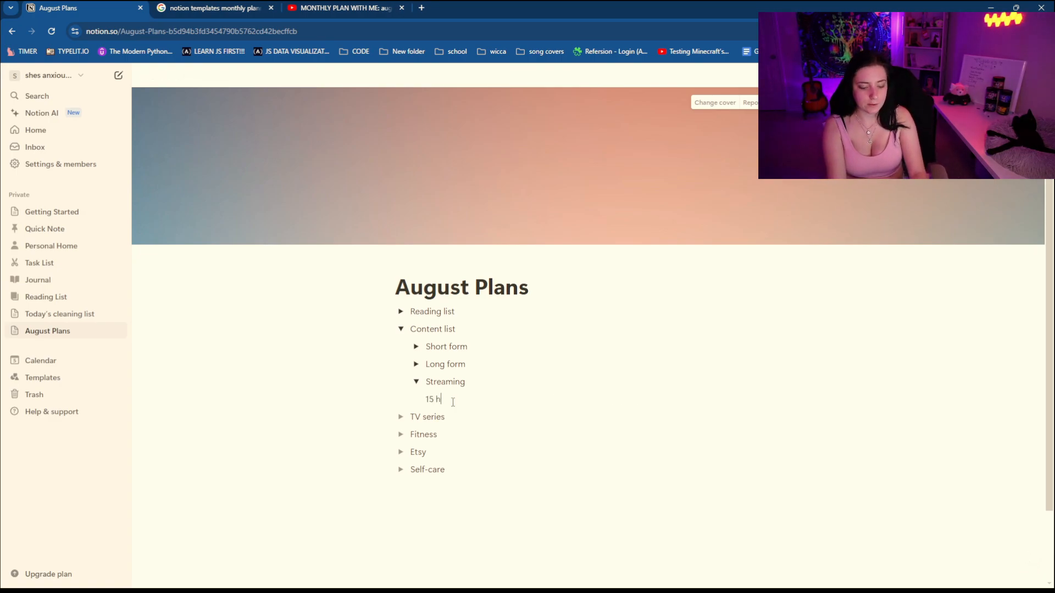
type("ours / week")
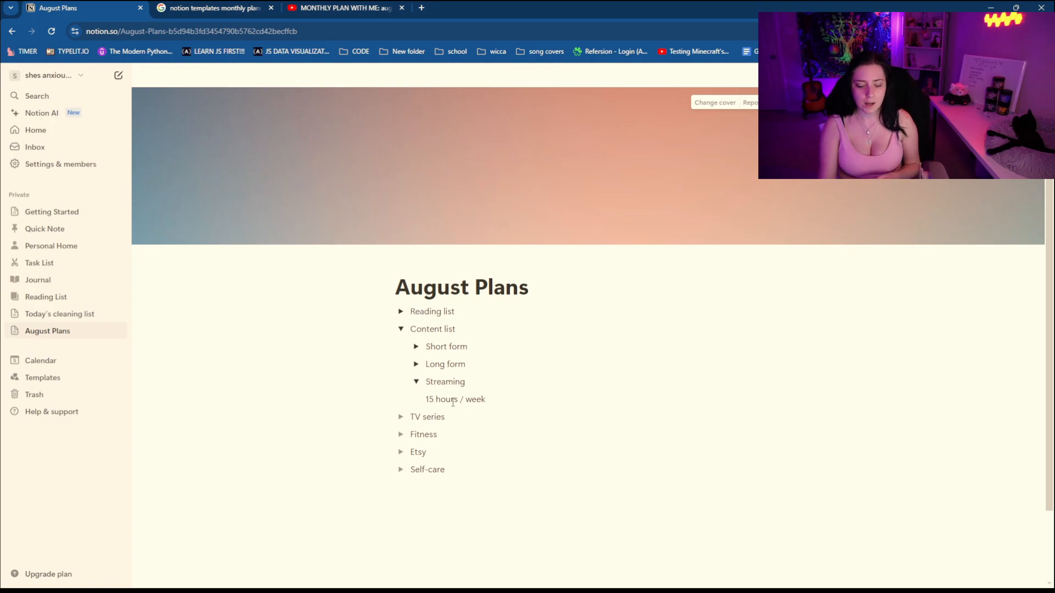
key("Return")
type("Day ")
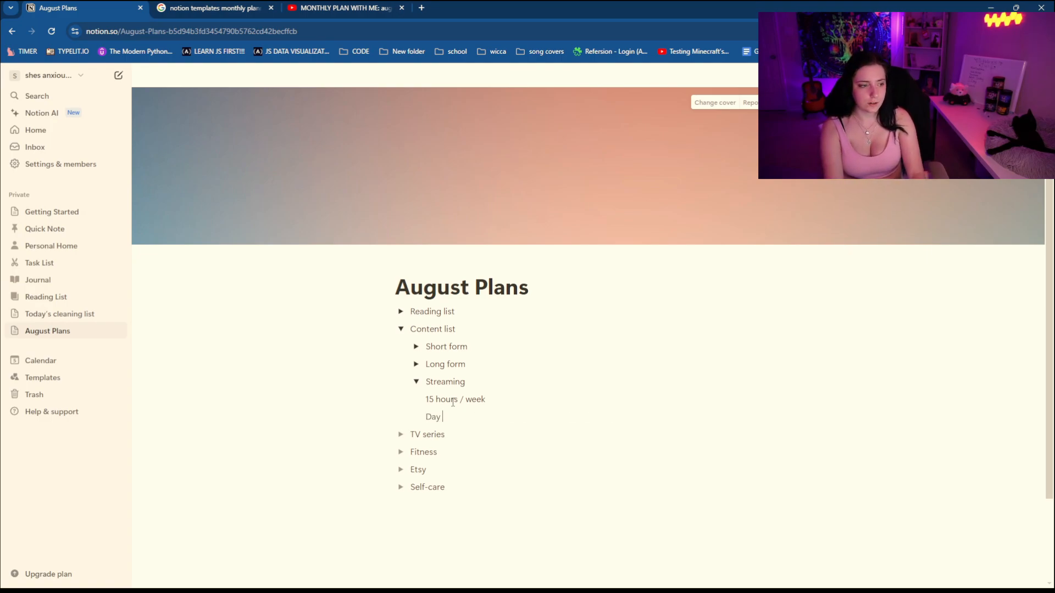
type("time stream")
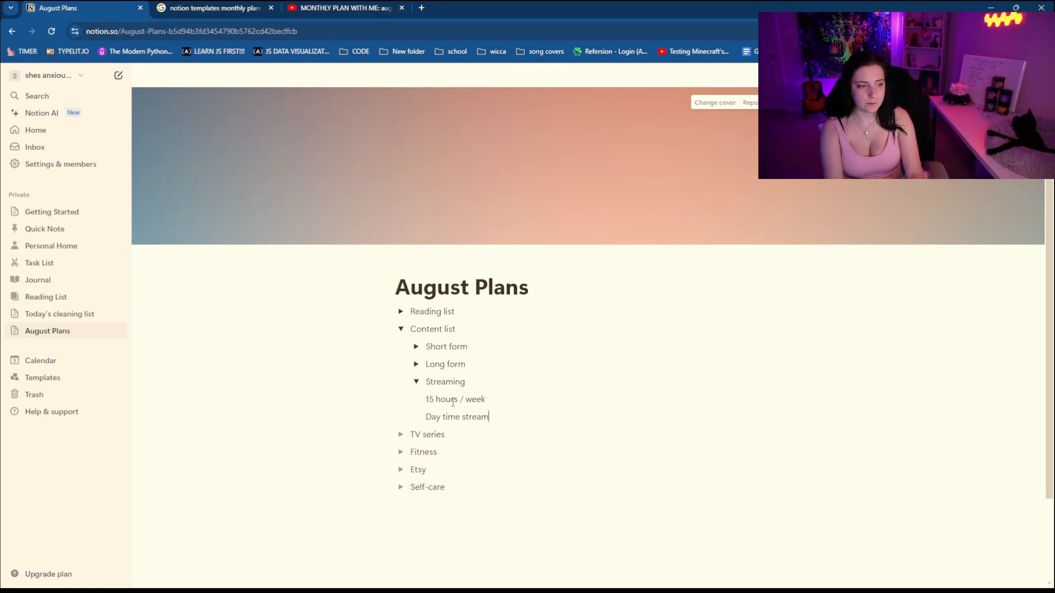
type("s (weekdays)")
key("Return")
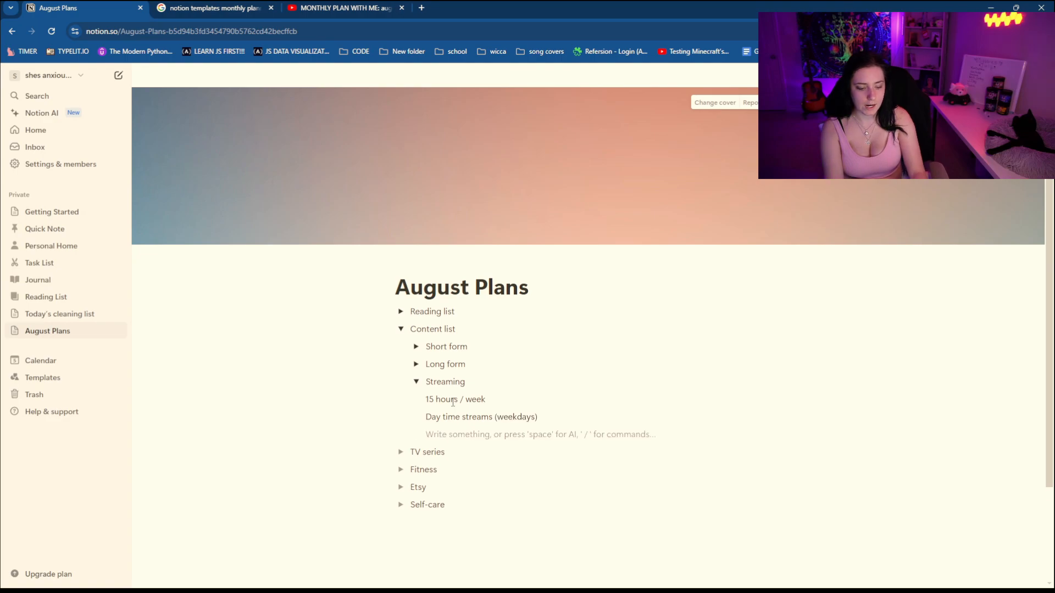
Step: Add the lines "Late night streams (weekend)" and "Sunday off-day" to the Streaming toggle and collapse it
type("LAte")
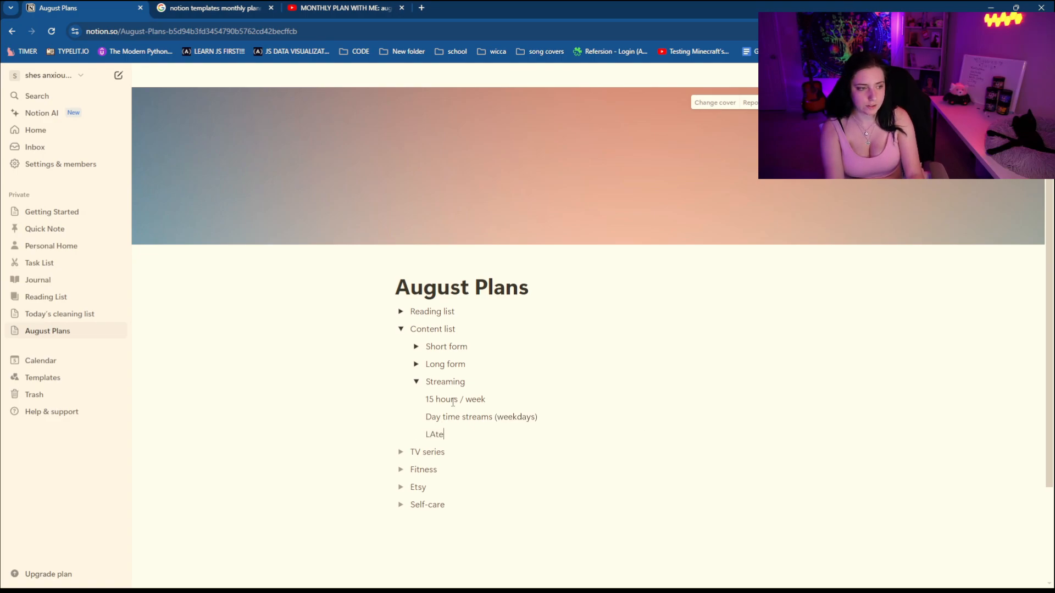
key("BackSpace")
key("BackSpace")
key("BackSpace")
type("ate night streams (weekend")
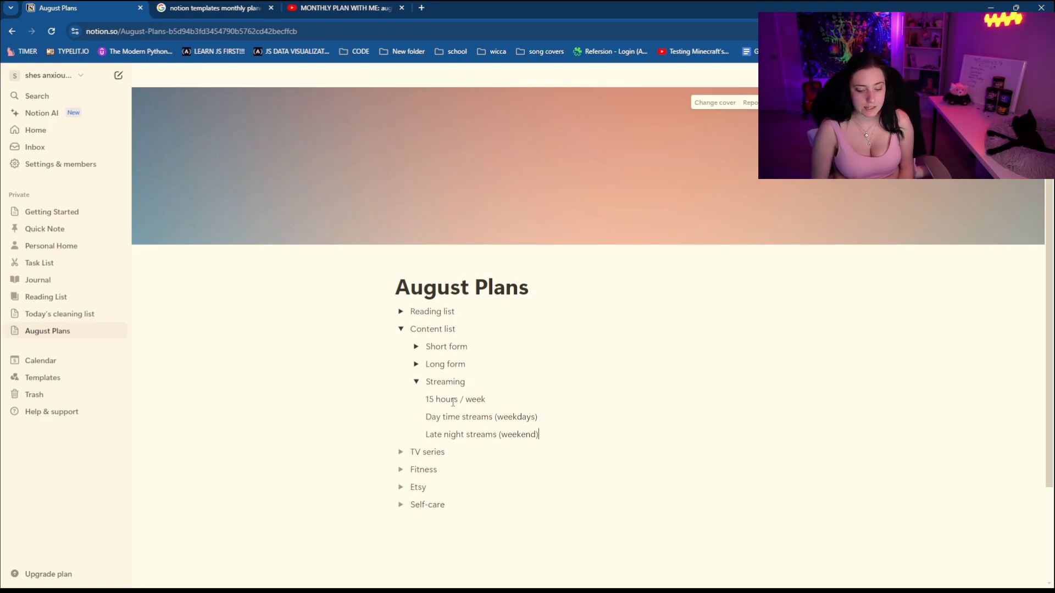
key("Return")
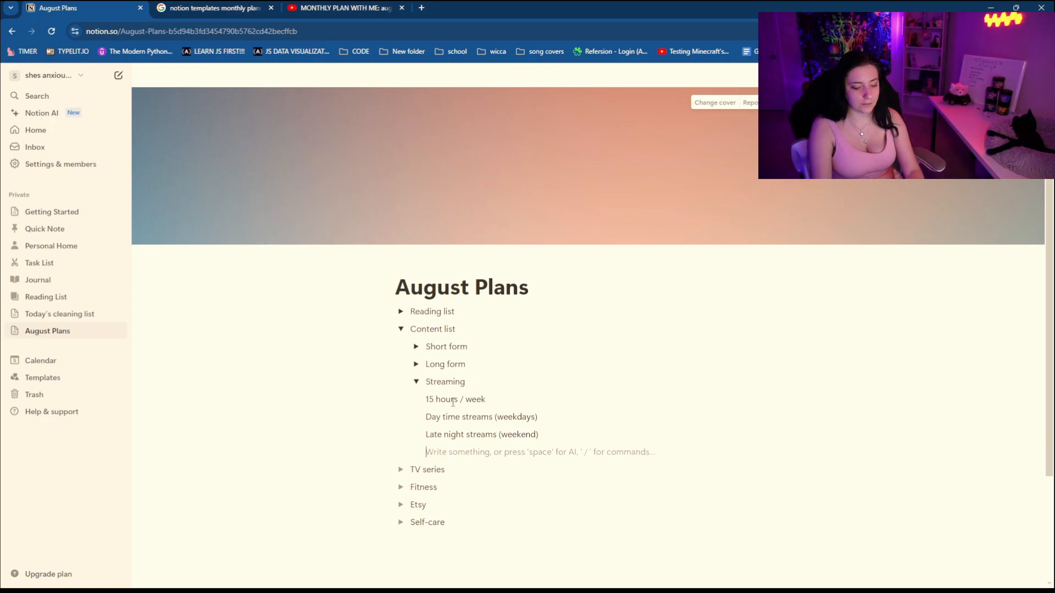
type("Sunday off-day")
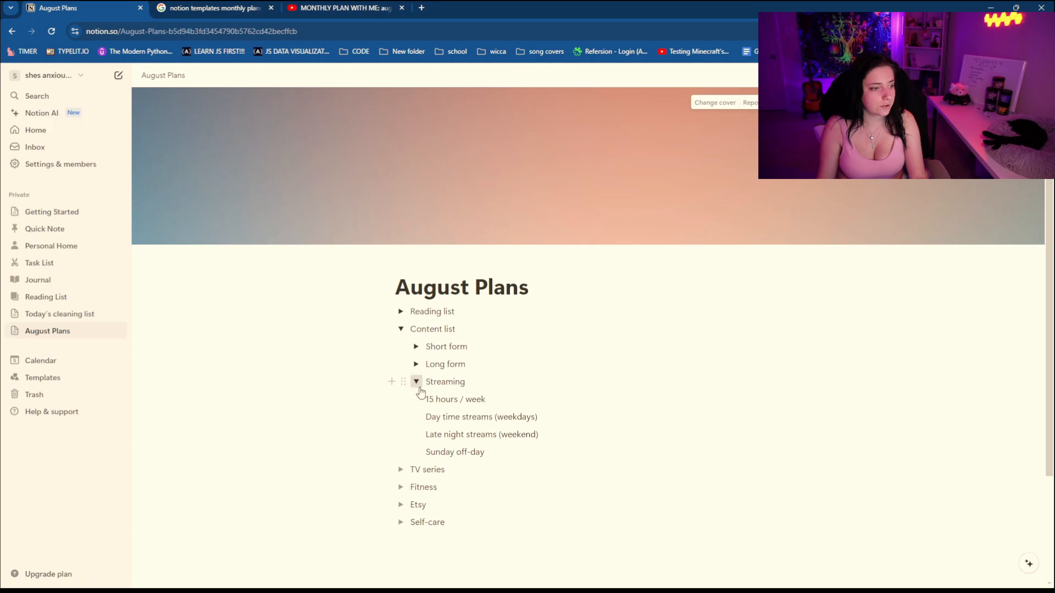
left_click(416, 383)
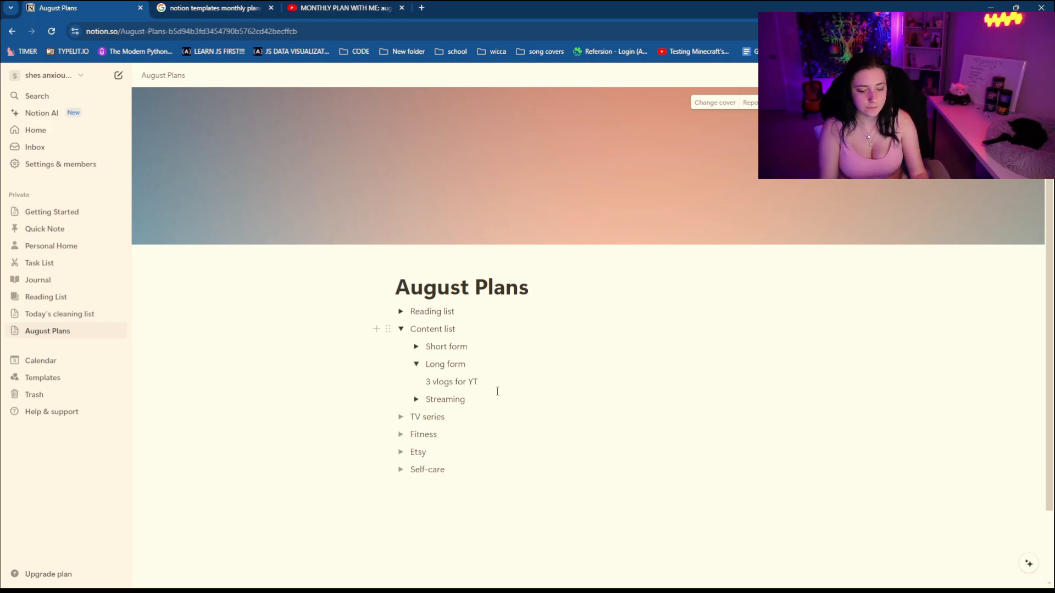
Step: Add a bulleted item below "3 vlogs for YT" in the Long form toggle reading "Books I'm reading, Book shelf tour, Book Stuff vlog"
key("Return")
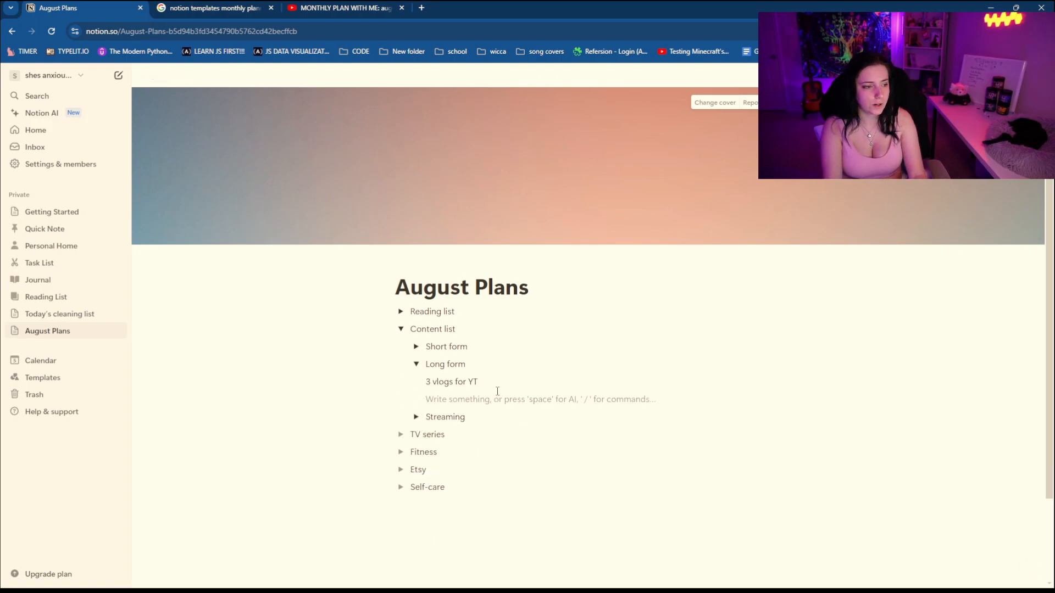
type("/")
scroll(455, 313, "down", 3)
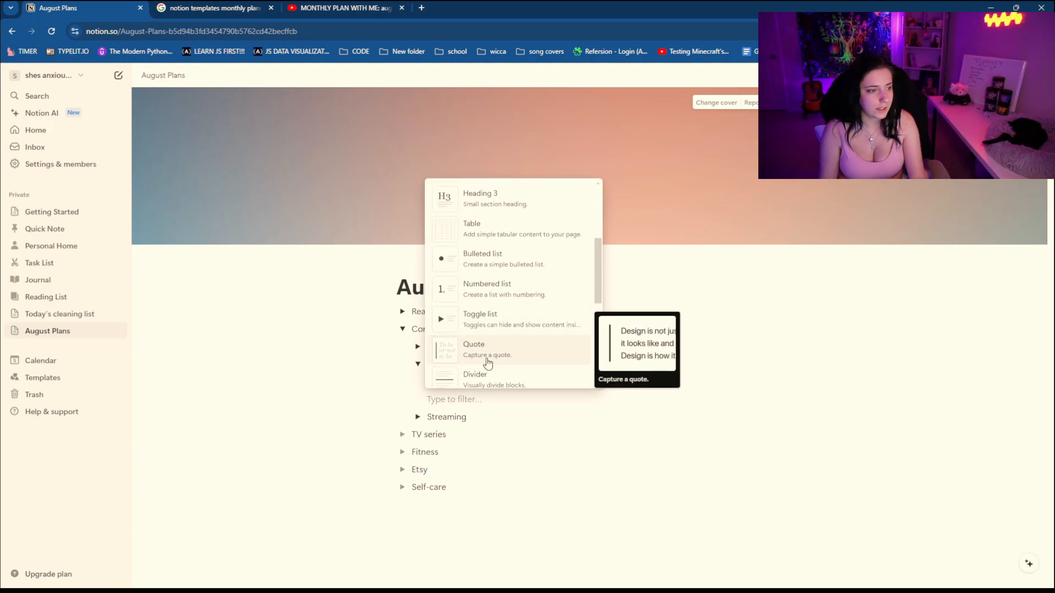
key("BackSpace")
type("/")
scroll(536, 247, "down", 3)
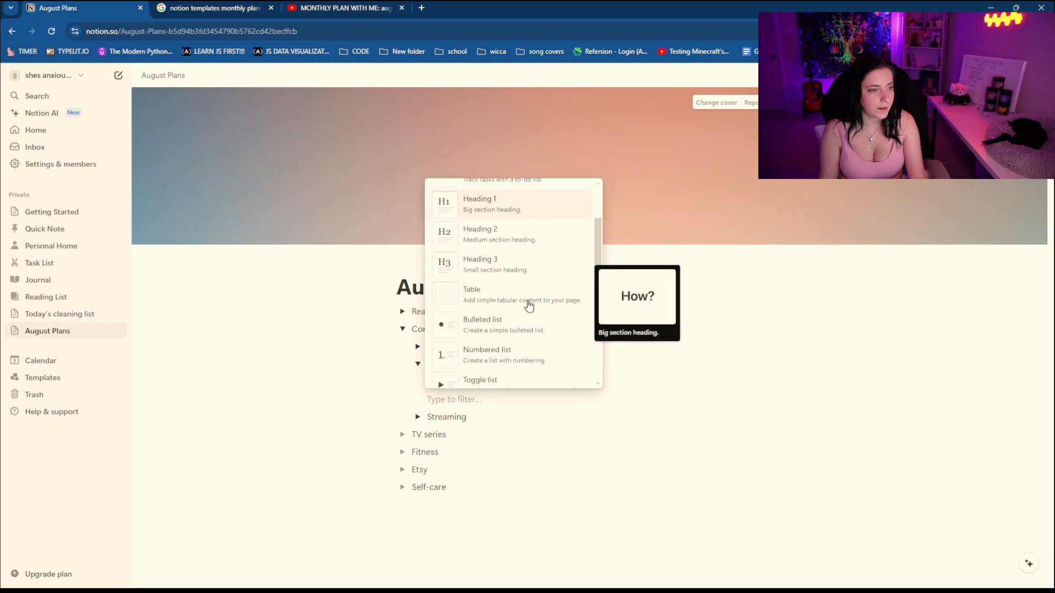
left_click(518, 322)
type("Book")
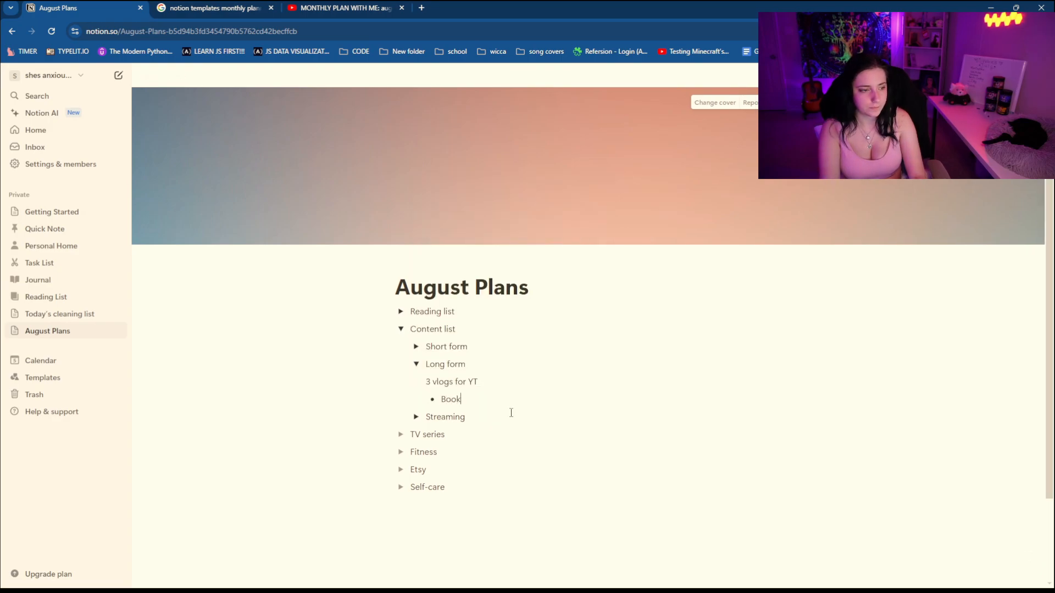
type("s I'm reading, Book shelve")
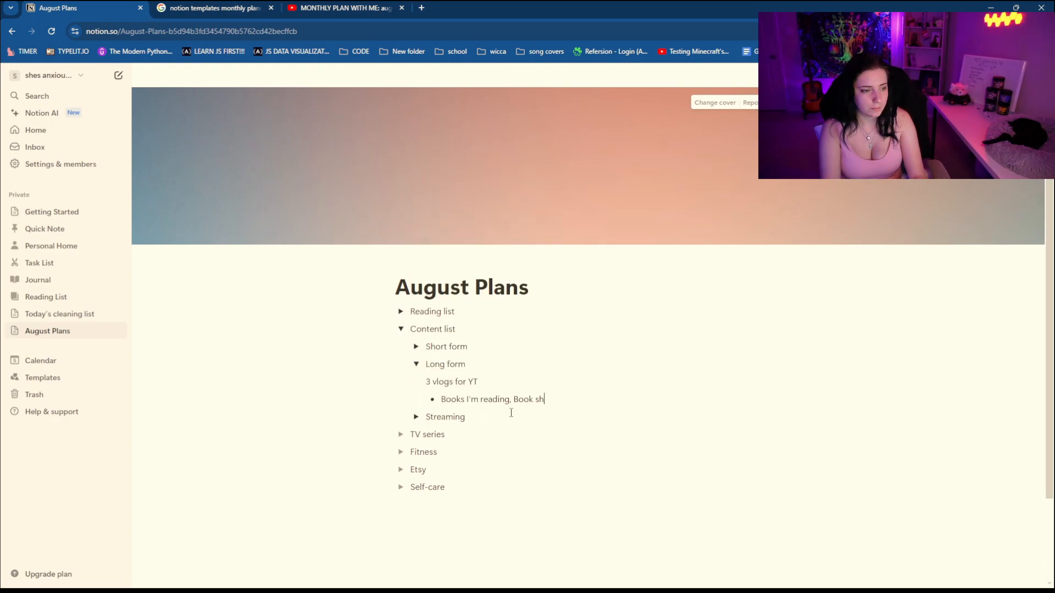
key("BackSpace")
key("BackSpace")
type("f tour, Book S")
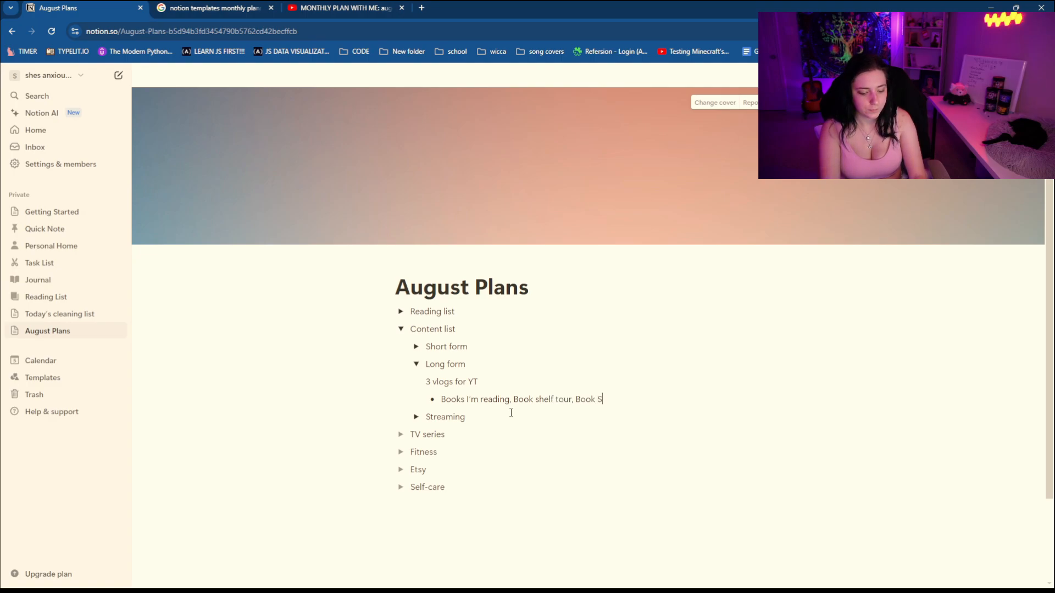
type("tuff vlog")
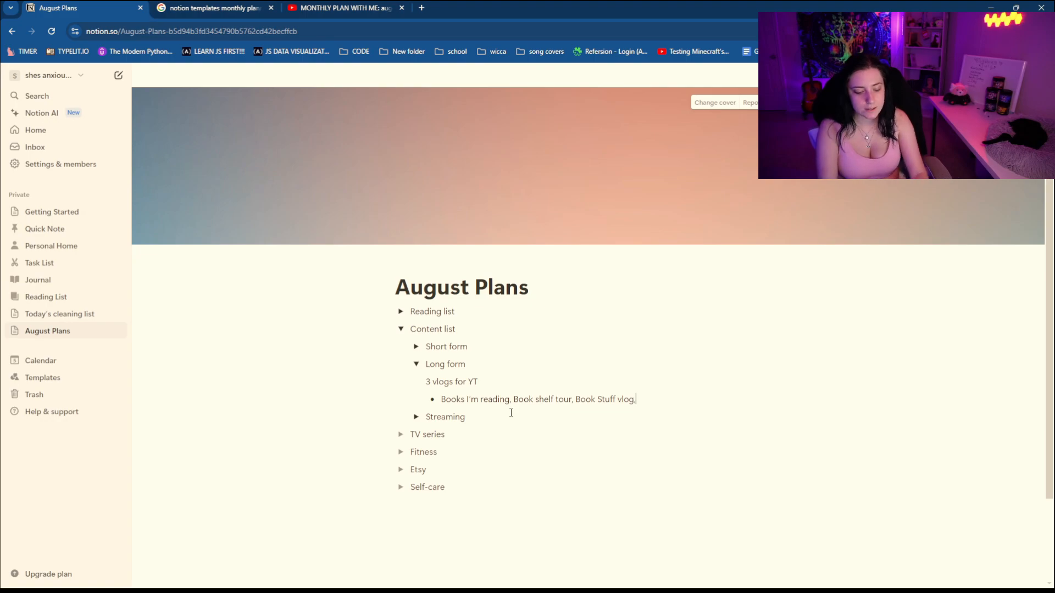
Step: Extend the vlog ideas bullet with ", Half price books vlog, book haul, Good reads tour" and collapse the Long form toggle
type(", Used books")
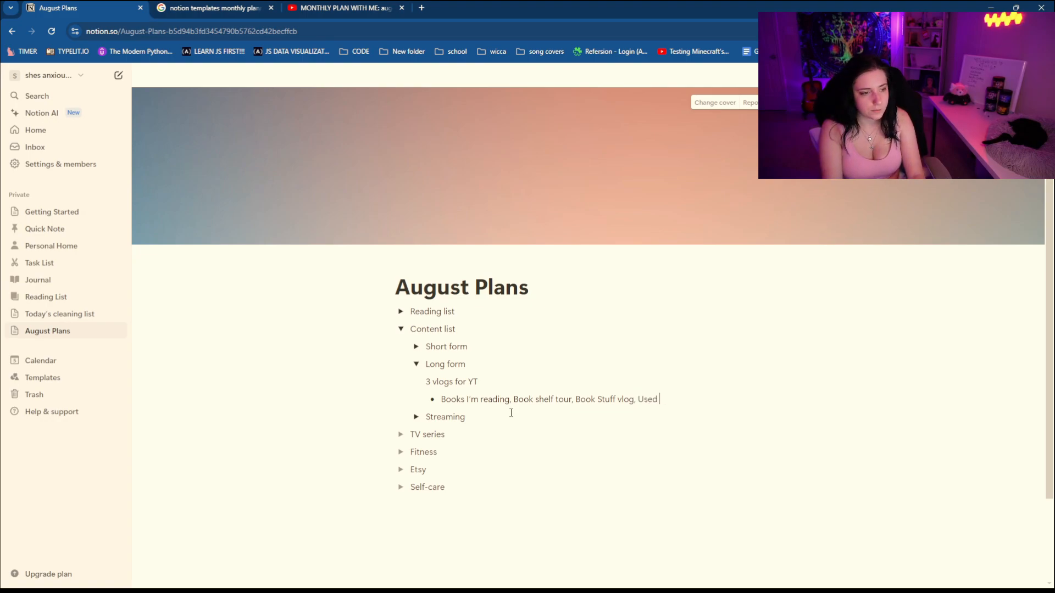
key("BackSpace")
key("BackSpace")
key("BackSpace")
key("BackSpace")
key("BackSpace")
key("BackSpace")
key("BackSpace")
key("BackSpace")
key("BackSpace")
key("BackSpace")
type("Ha")
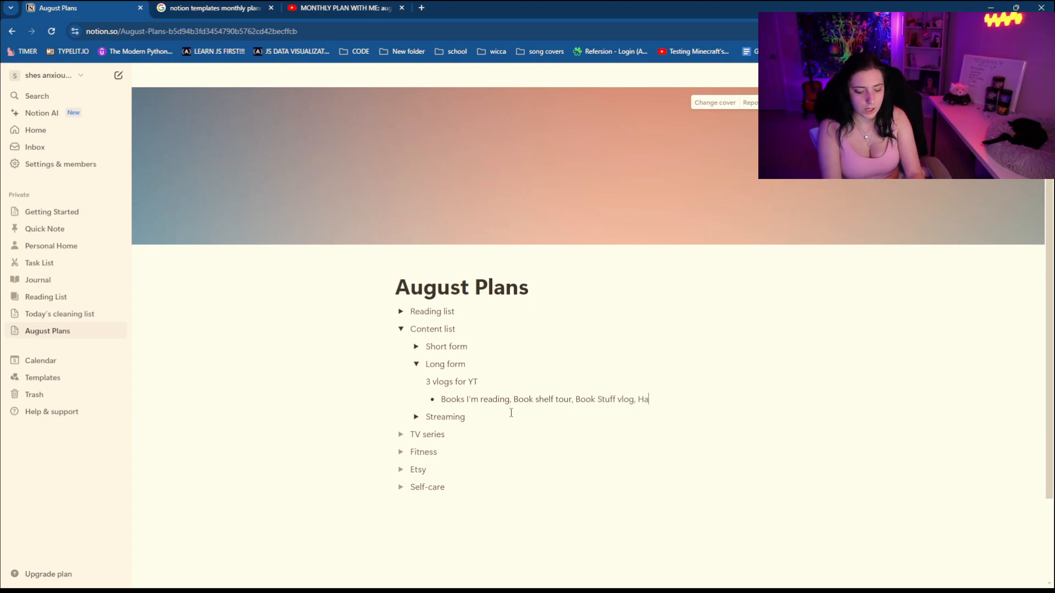
type("lf price books")
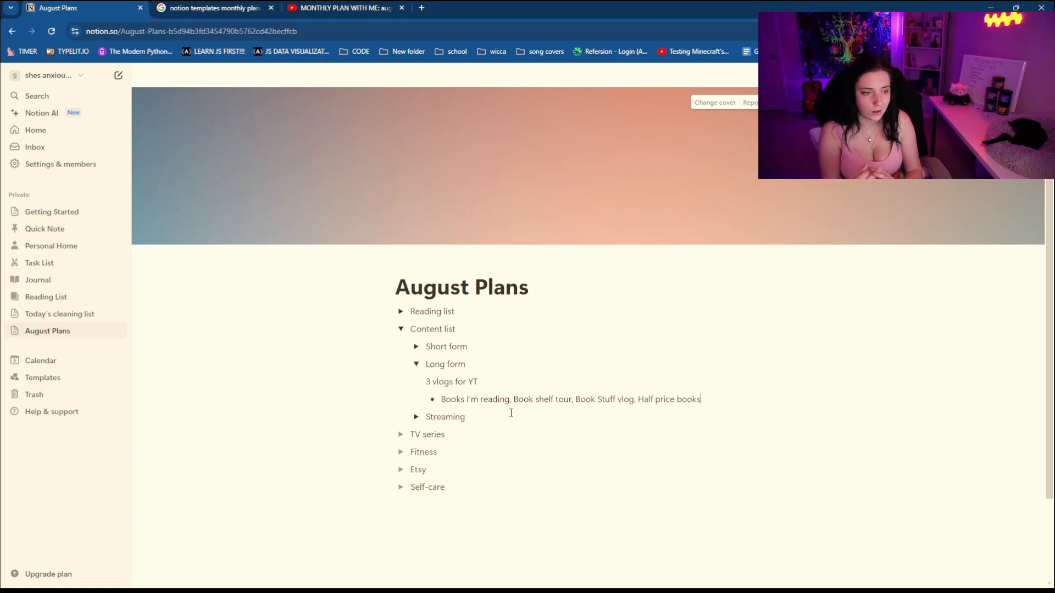
type(" vlog, book hau")
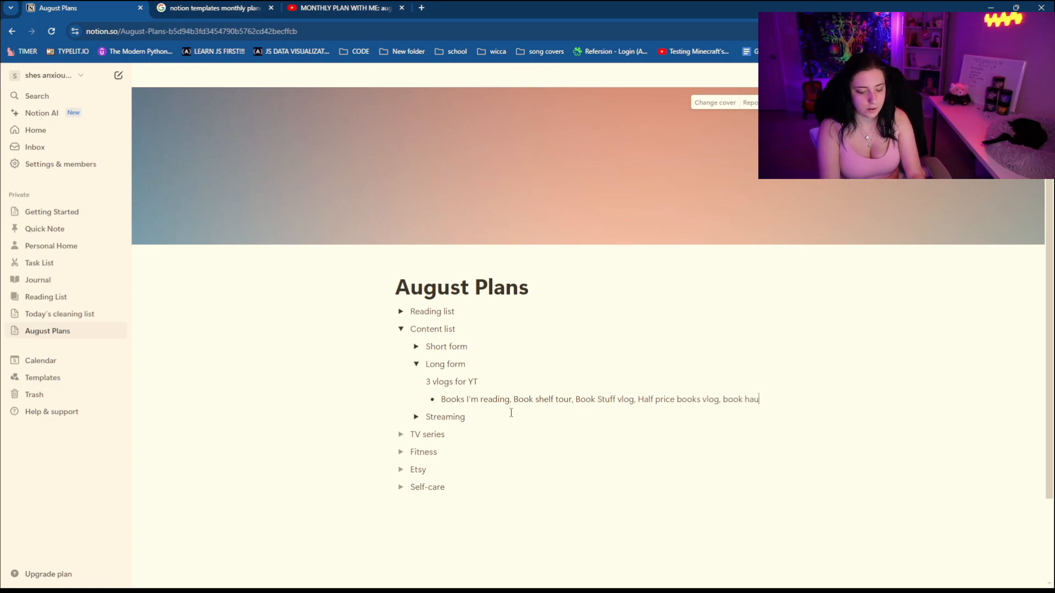
type("l, Good reads tour")
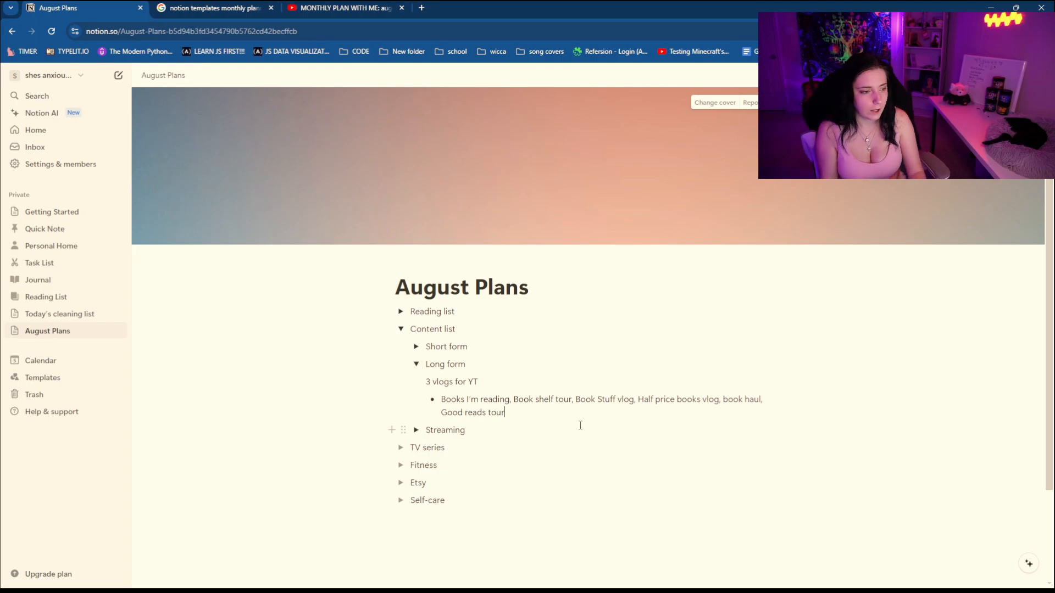
left_click(416, 365)
Step: Append ": Warzone Resurgence, Modded MC, PokeMMO" to the "15 hours / week" line in the Streaming toggle
left_click(416, 381)
left_click(509, 402)
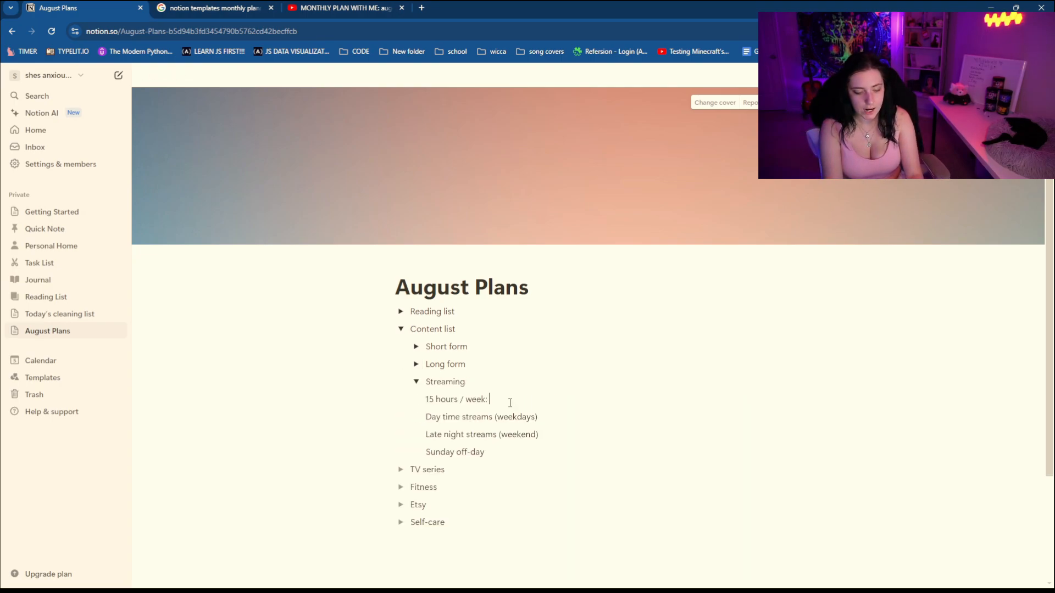
type("Warzone Resurg")
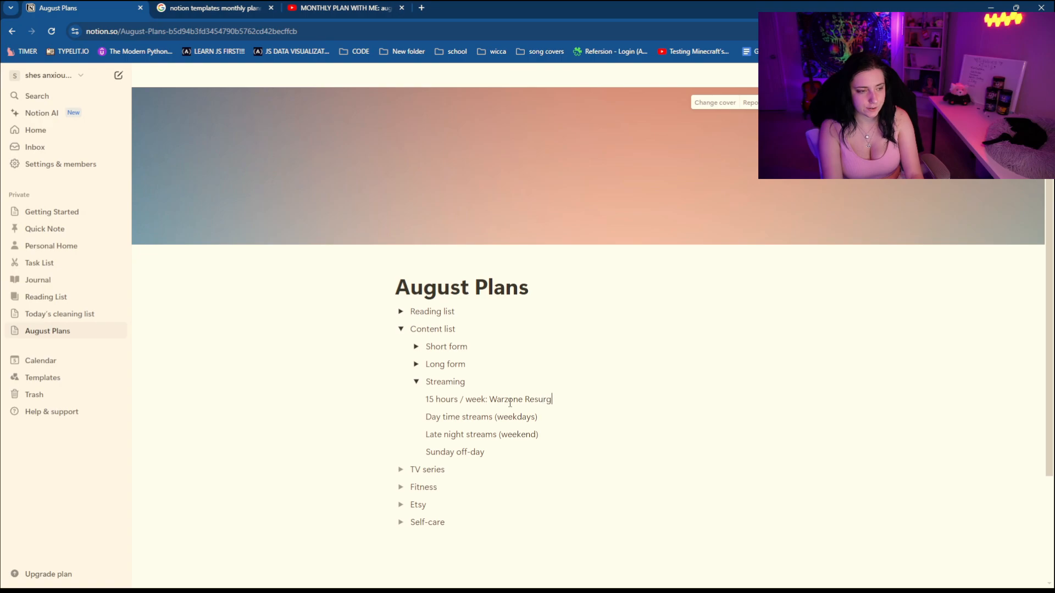
type("ence, Mine")
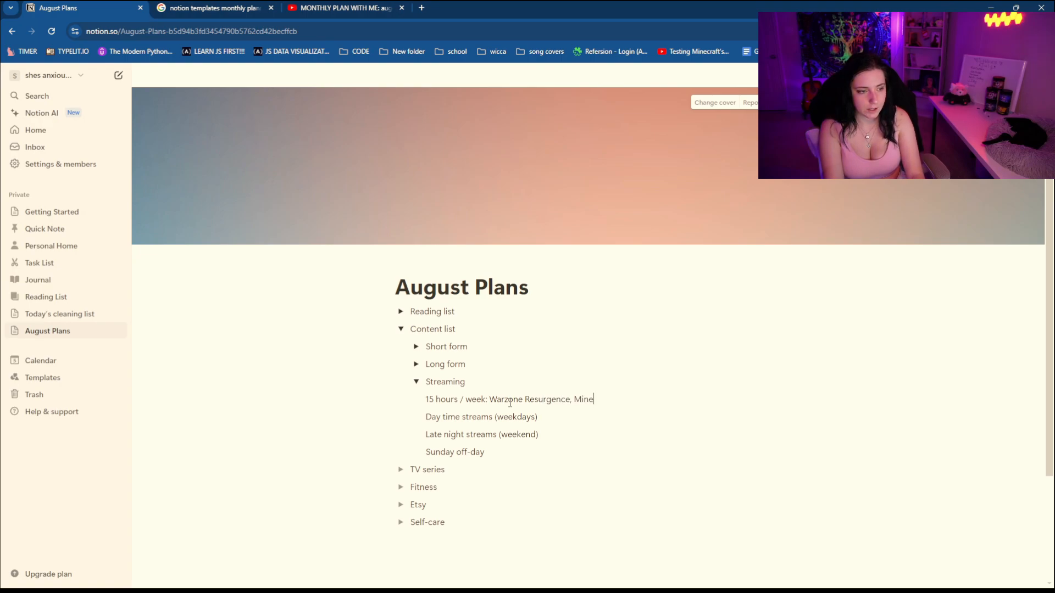
key("BackSpace")
key("BackSpace")
key("BackSpace")
type("odded MC")
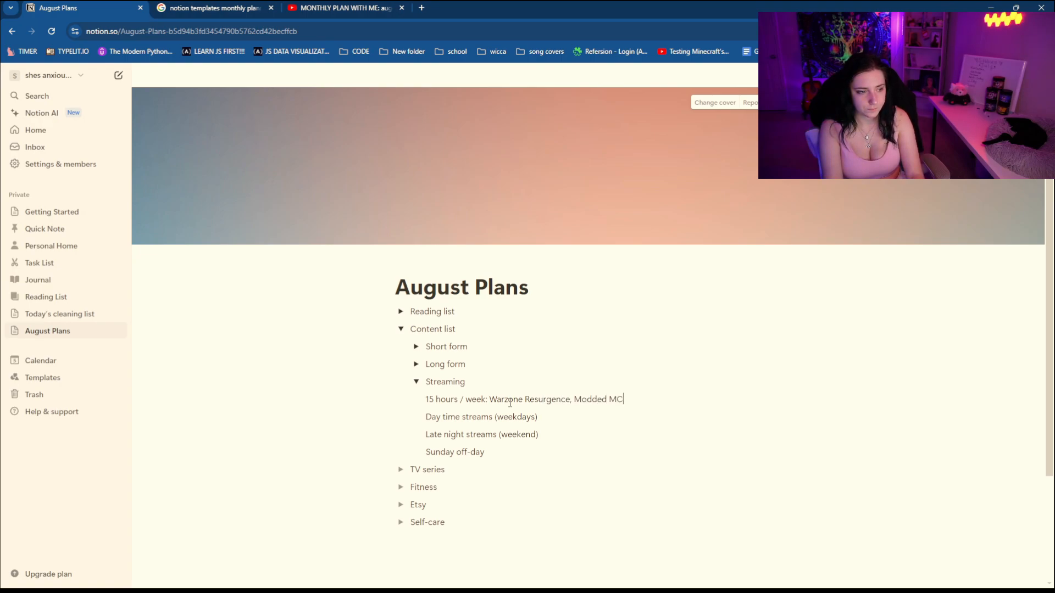
type(", ")
type("P")
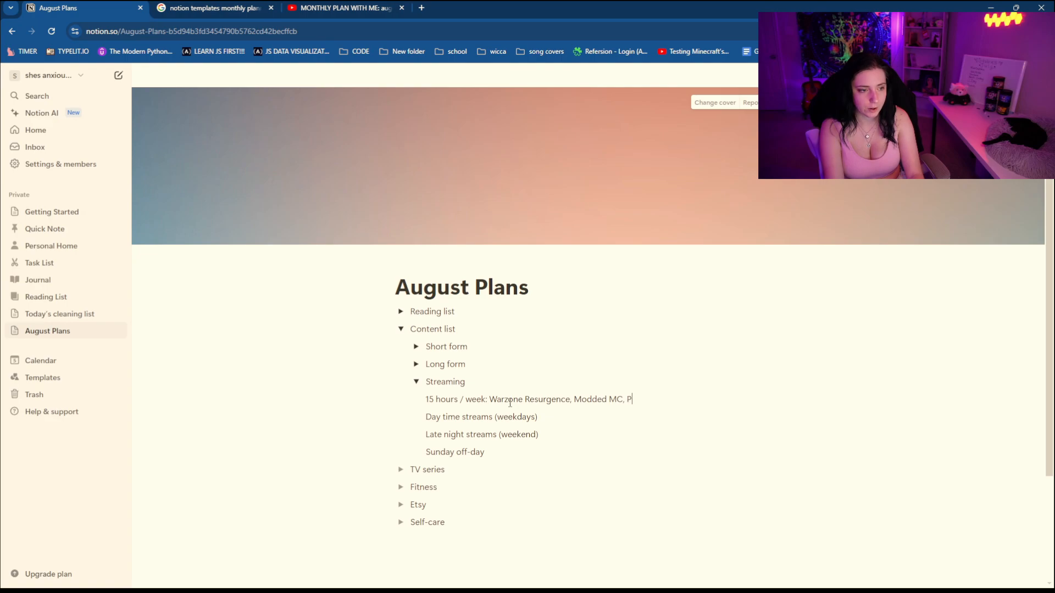
type("okeMMO")
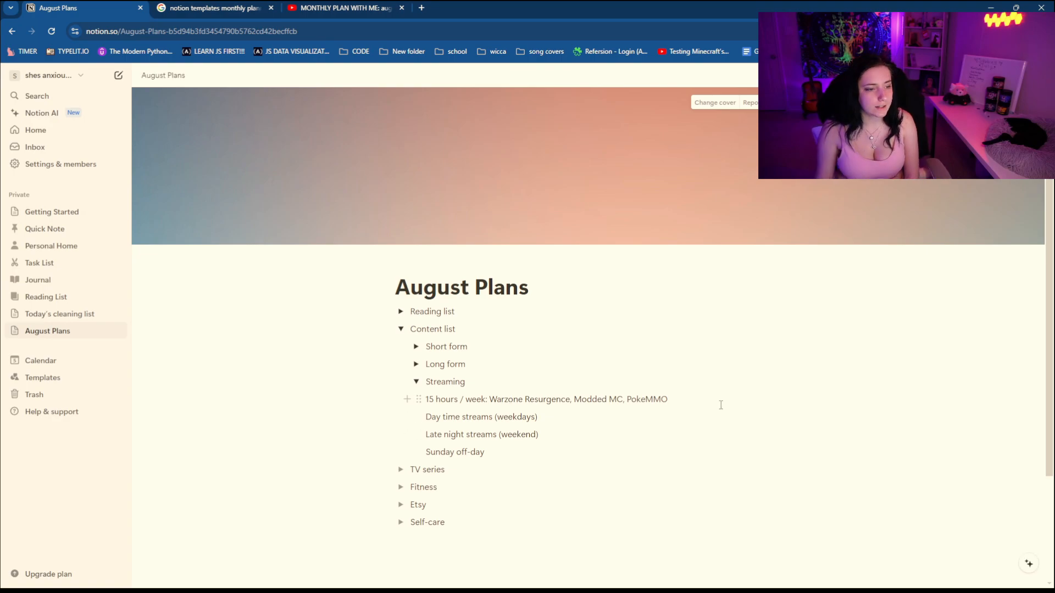
Step: Insert the line "YouTube (find mods),Kick, Twitch" below the streaming hours line, and collapse the Streaming and Content list toggles
key("Return")
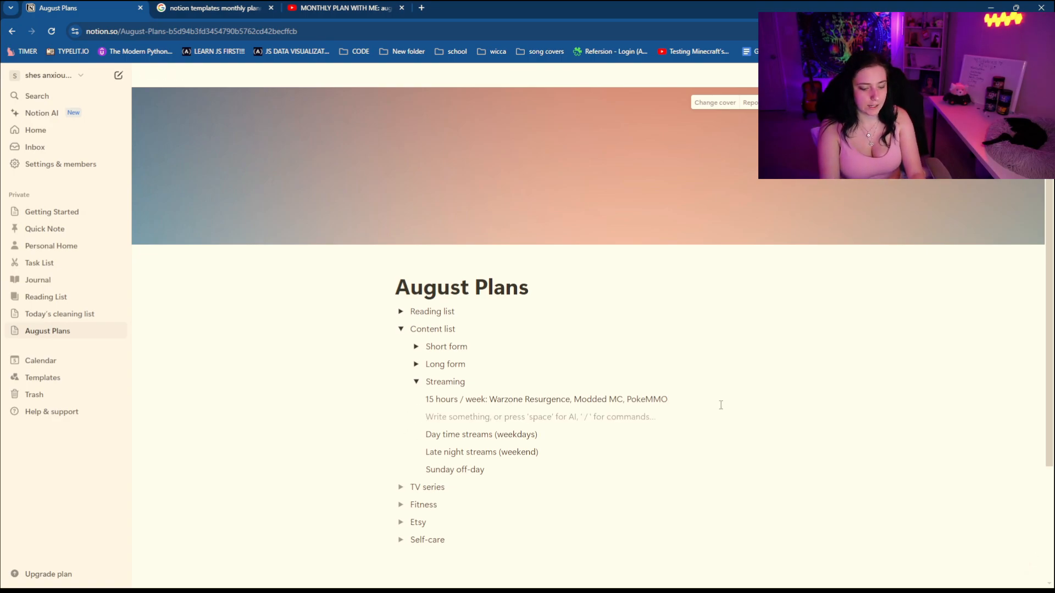
type("YouTuiv")
key("BackSpace")
key("BackSpace")
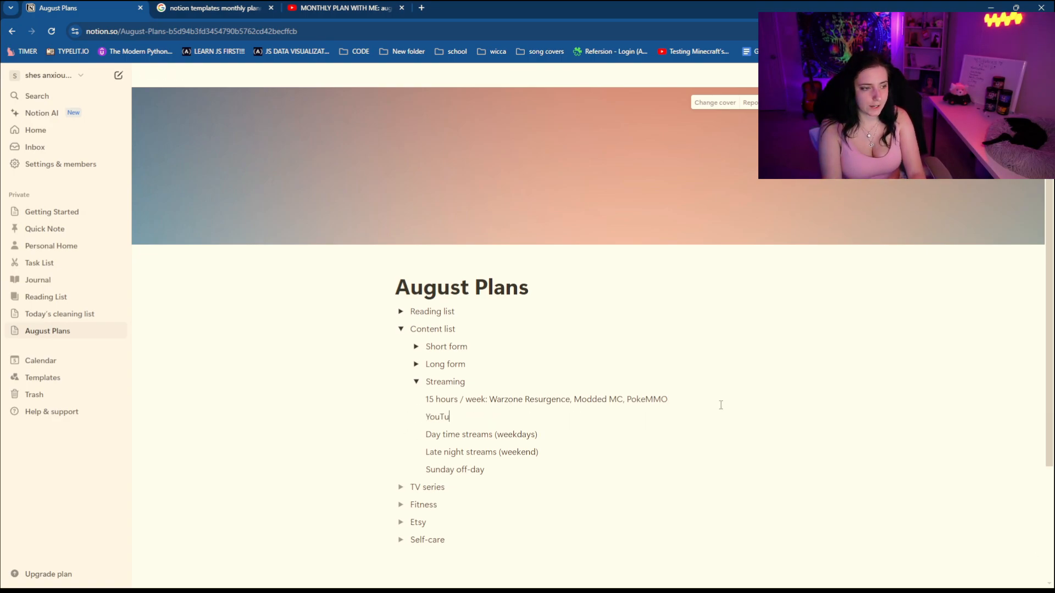
type("be (find mods")
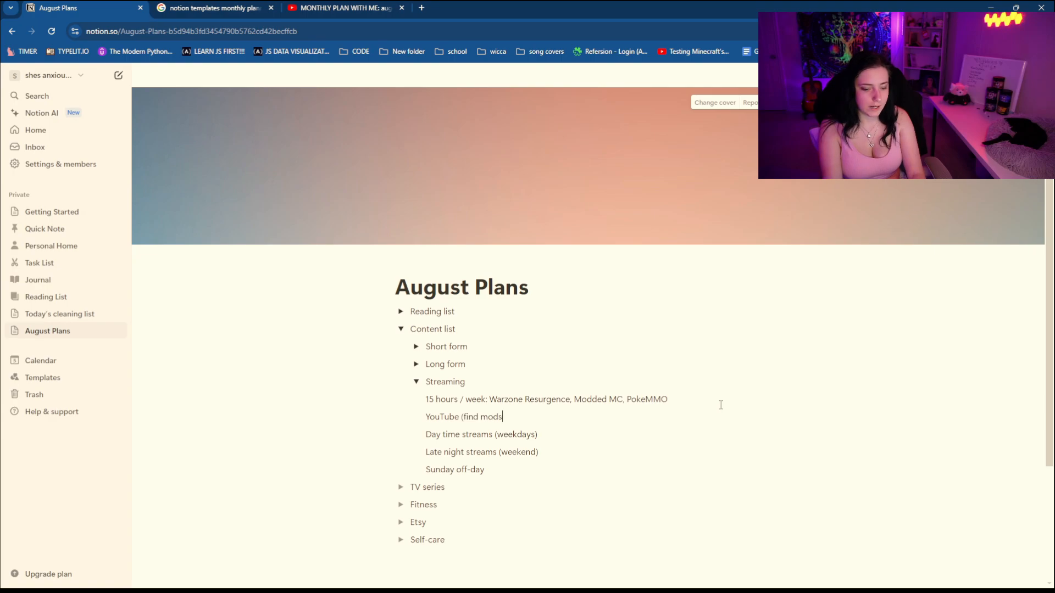
type("),Ki")
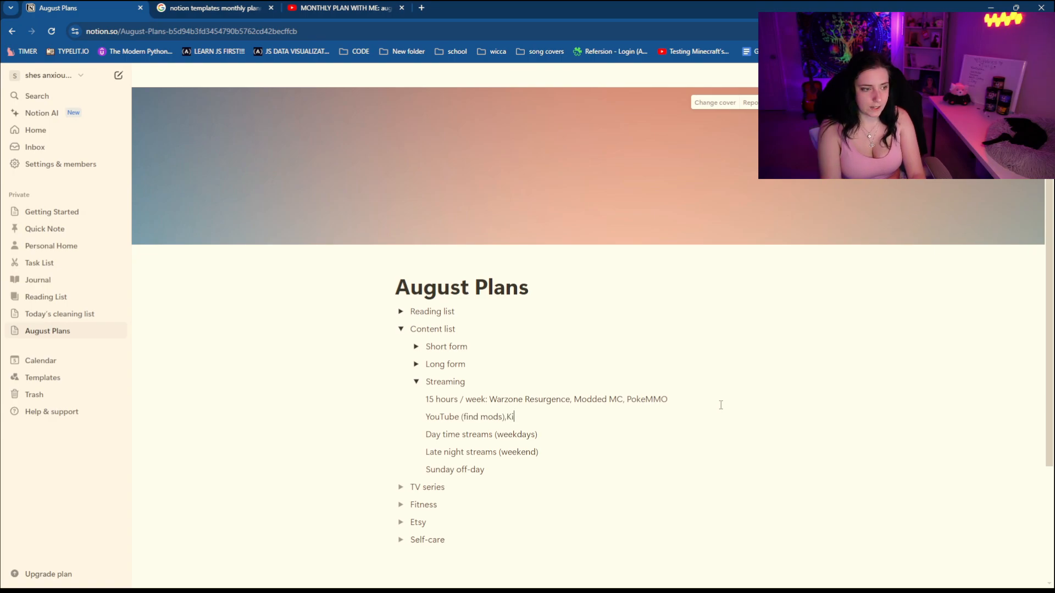
type("ck, Twitch")
left_click(575, 453)
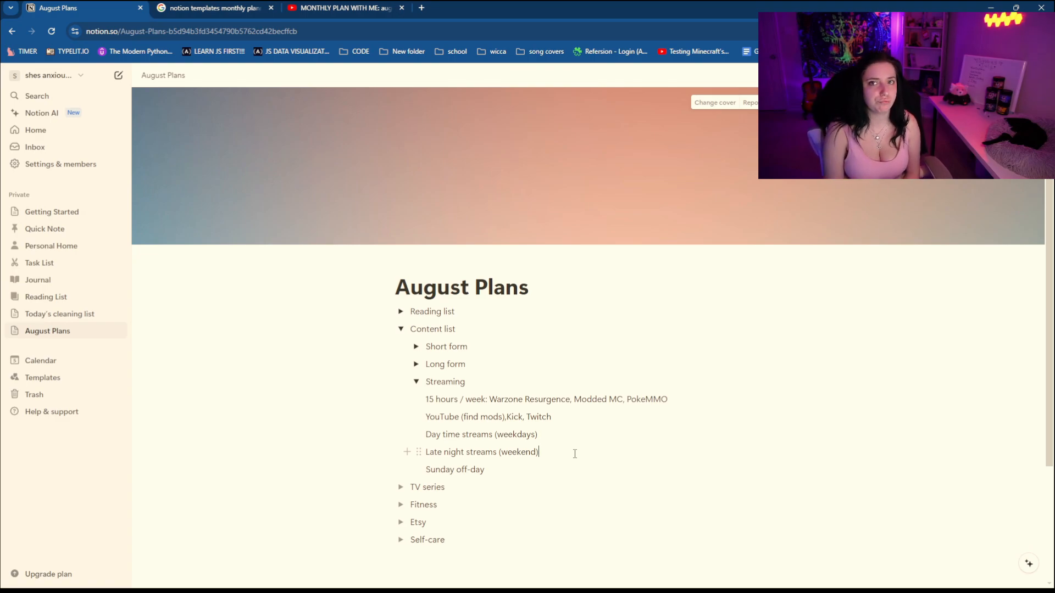
left_click(416, 381)
left_click(401, 329)
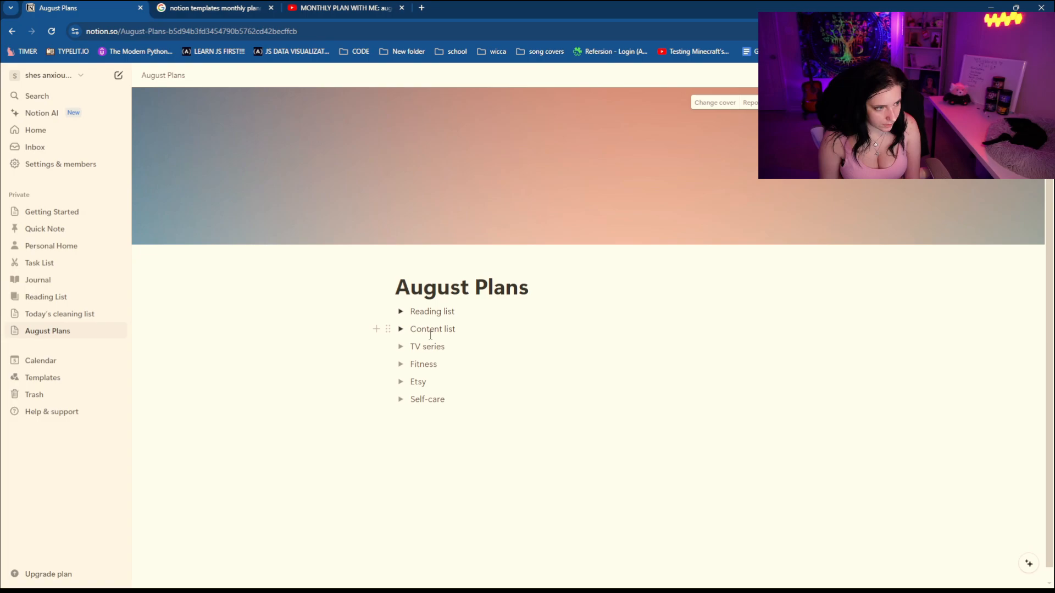
Step: Expand the Reading list toggle and add the line "Tomorrow and tomorrow and tomorrow" inside it
left_click(401, 311)
left_click(448, 330)
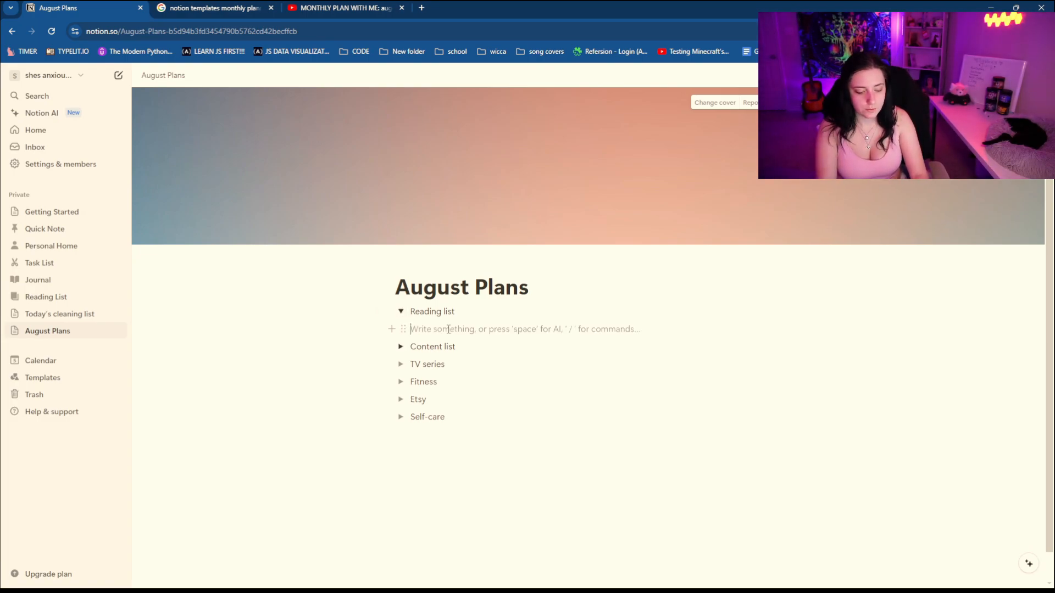
type("Tomorrow and tomorrow and ")
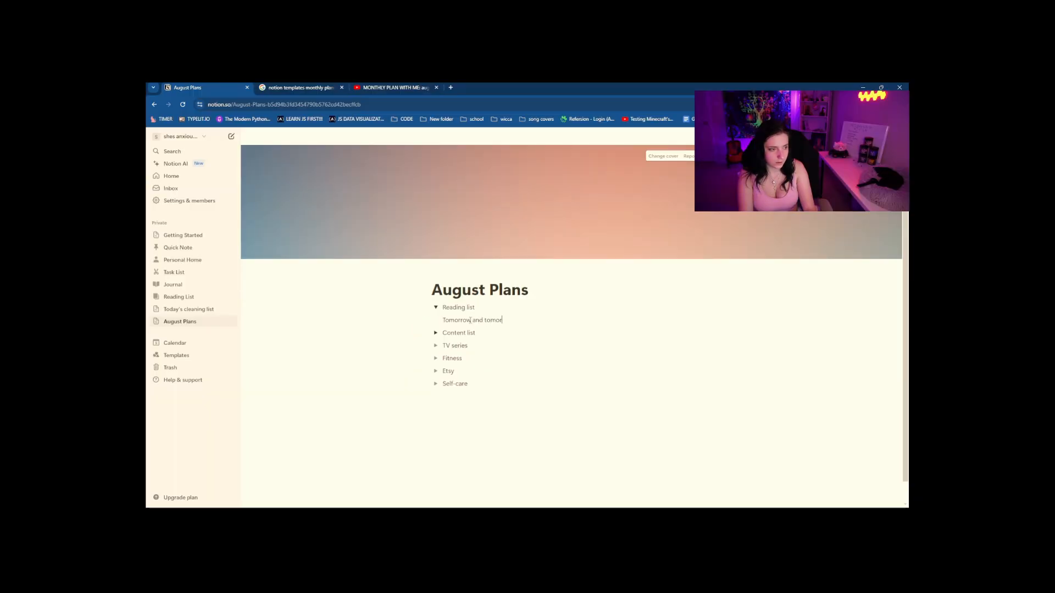
type("tomorrow")
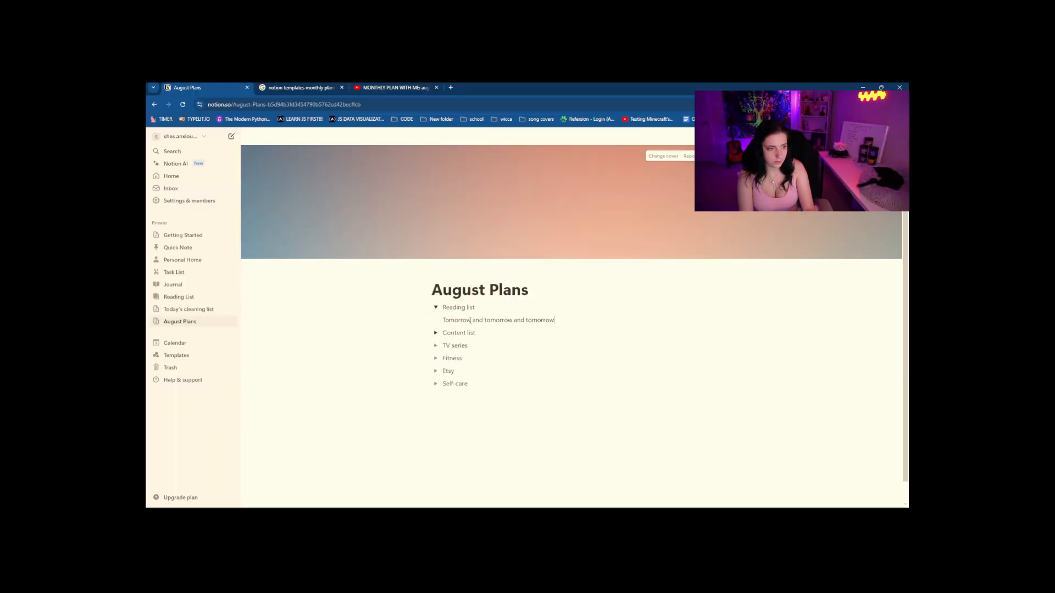
key("Return")
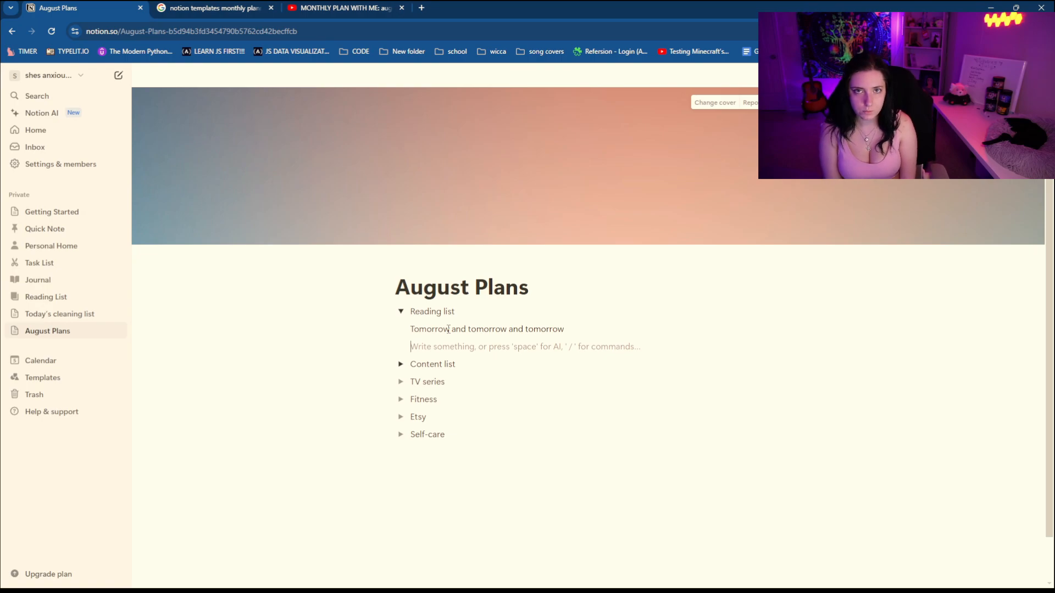
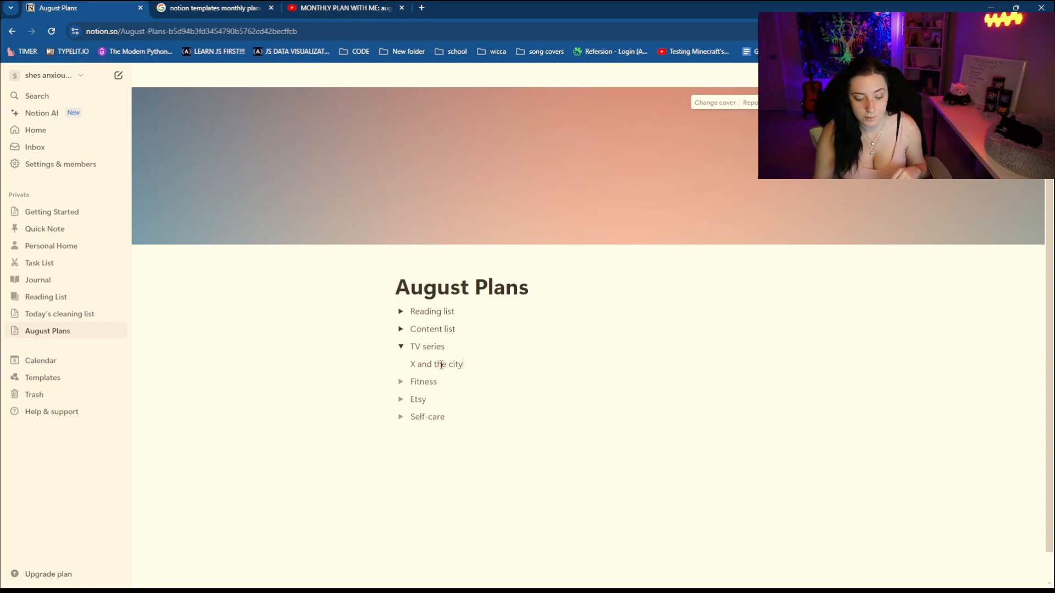
Step: Add the lines "Date & related" and "Monk" below "X and the city" in the TV series toggle
key("Return")
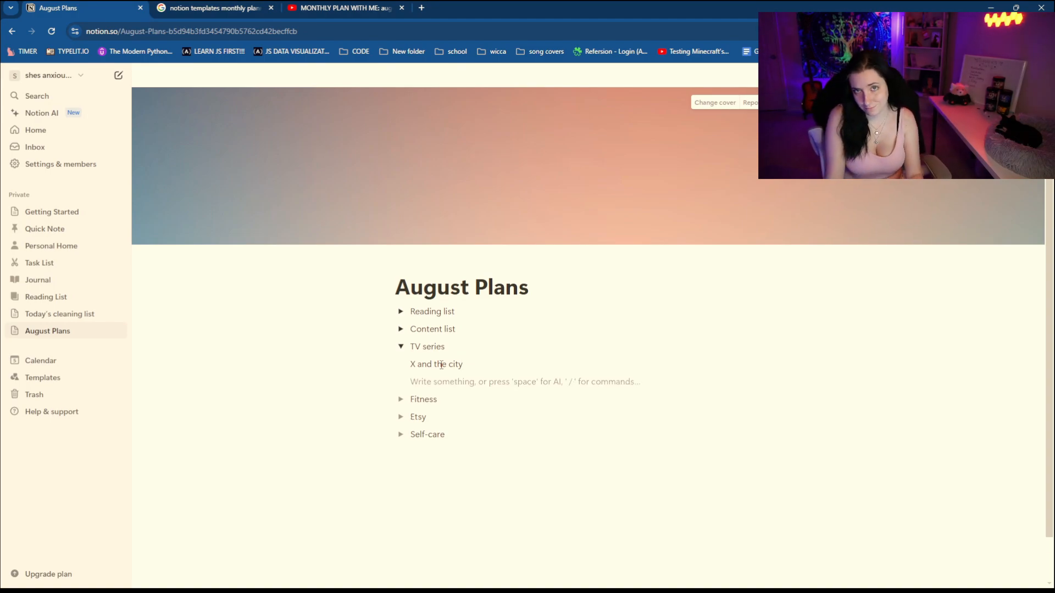
type("Date ")
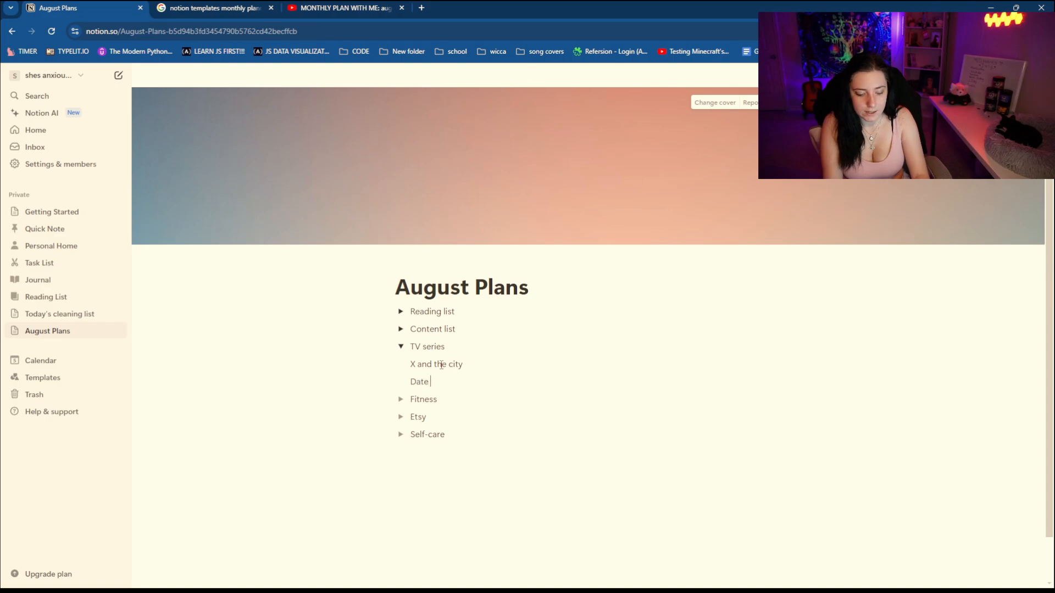
type("& related")
key("Return")
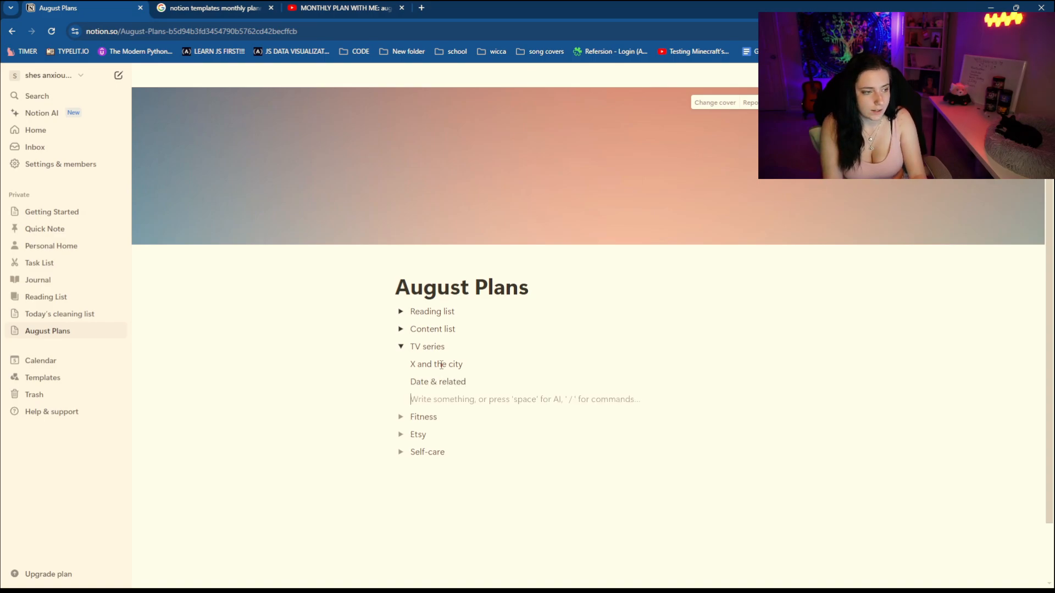
type("Monk")
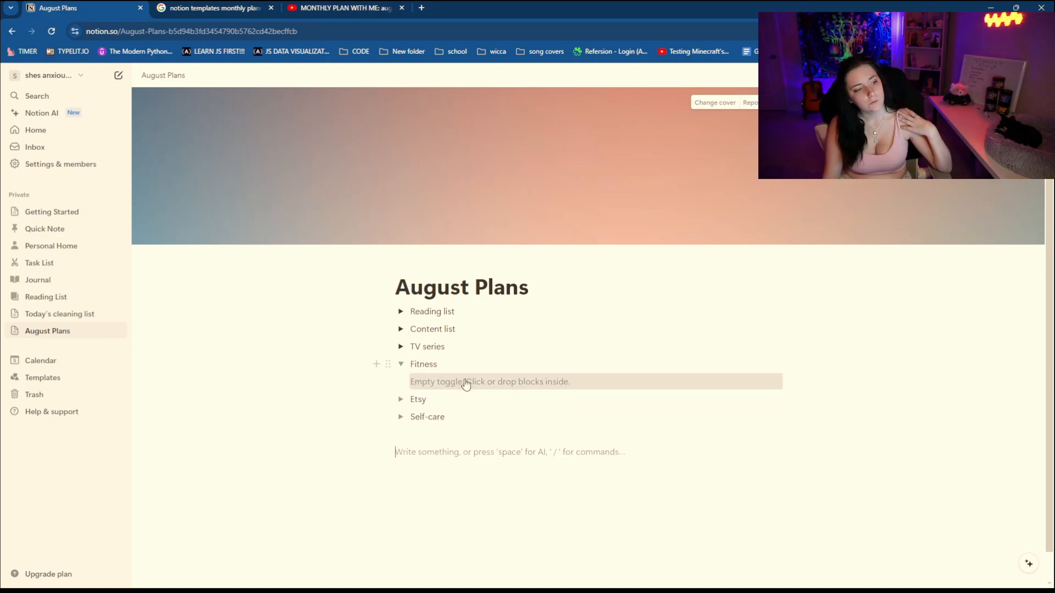
Step: Fill the Fitness toggle with the lines "Walks twice a week" and "drink more water"
left_click(464, 380)
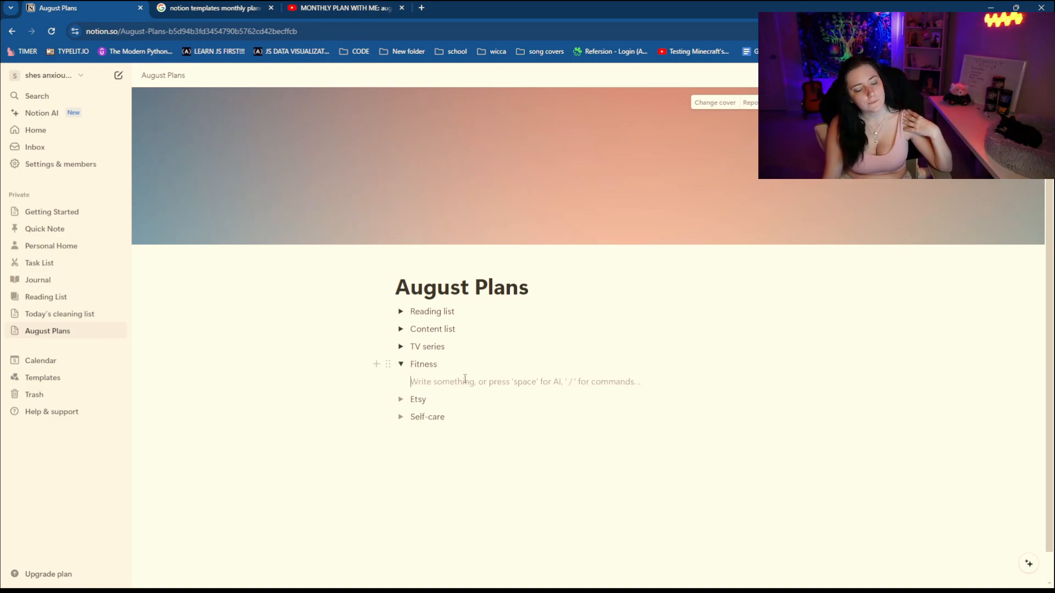
type("Walks")
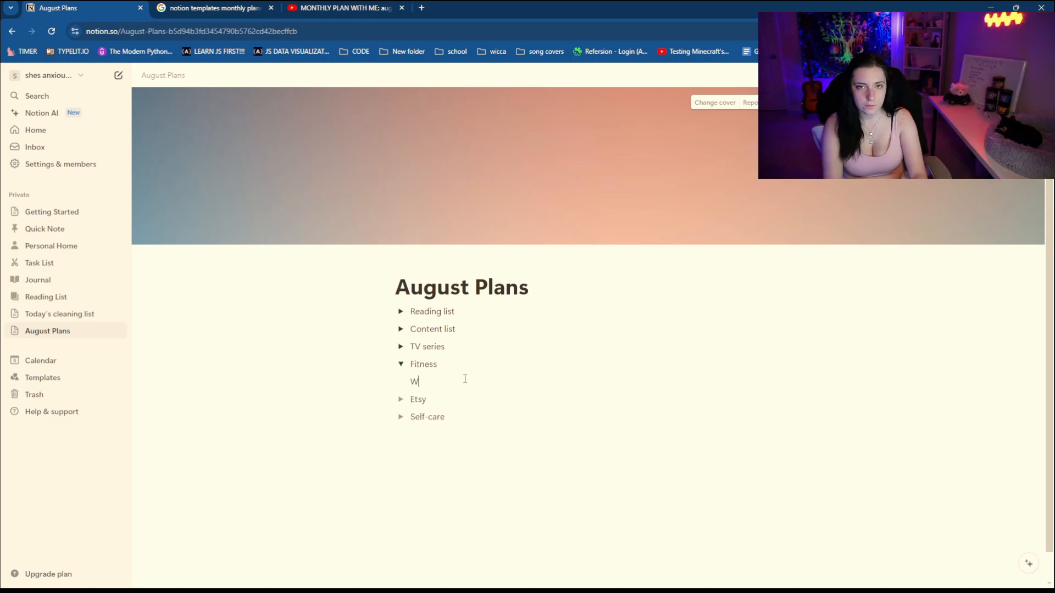
type(" (daily) 10k")
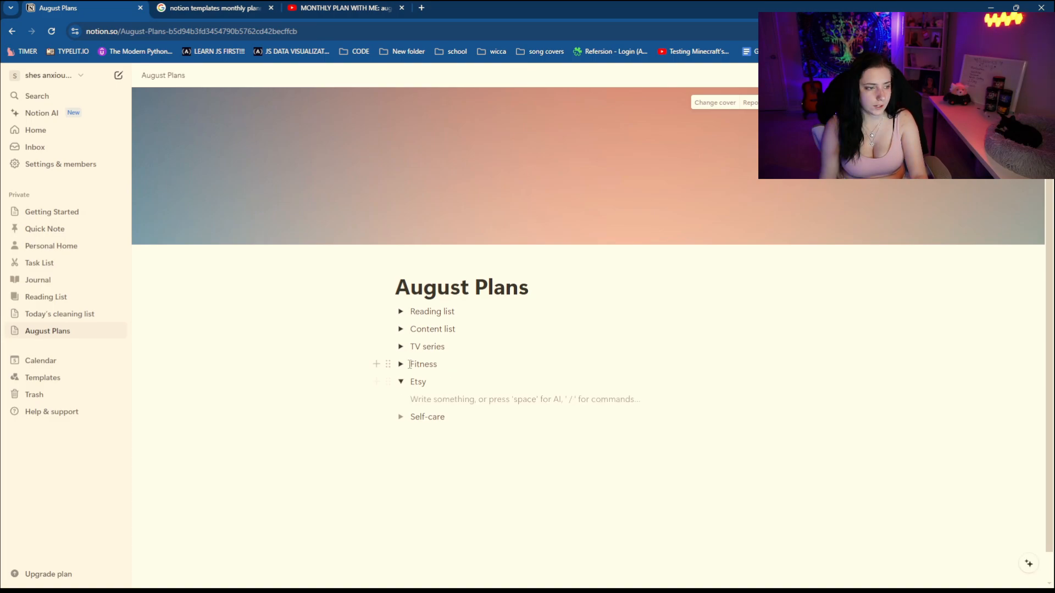
left_click(400, 364)
left_click(492, 383)
key("Return")
type("drink more water")
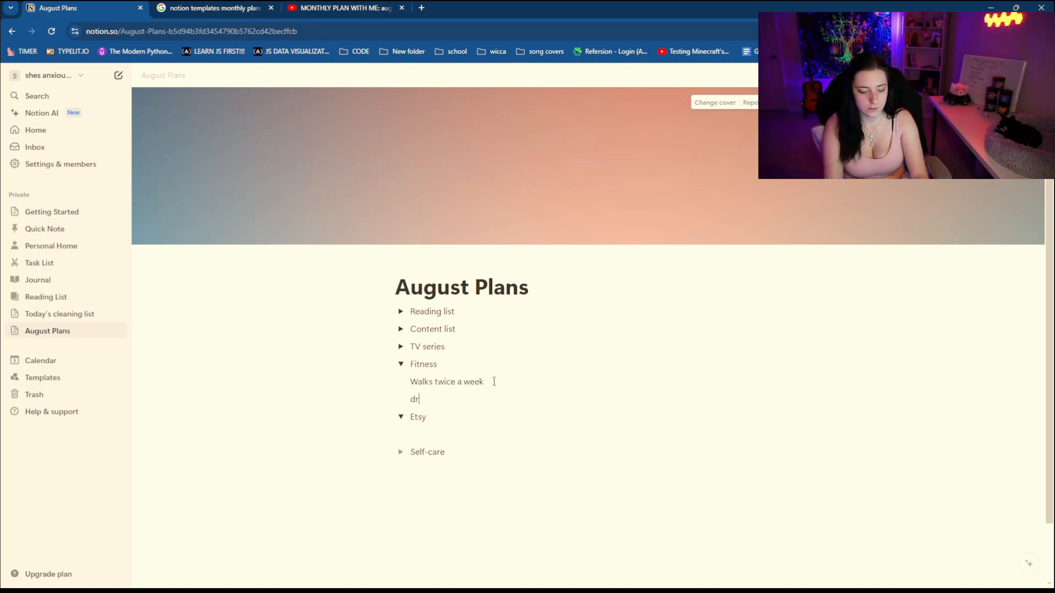
Step: Enter the line "$500 in sales 40 sales" inside the Etsy toggle
left_click(434, 435)
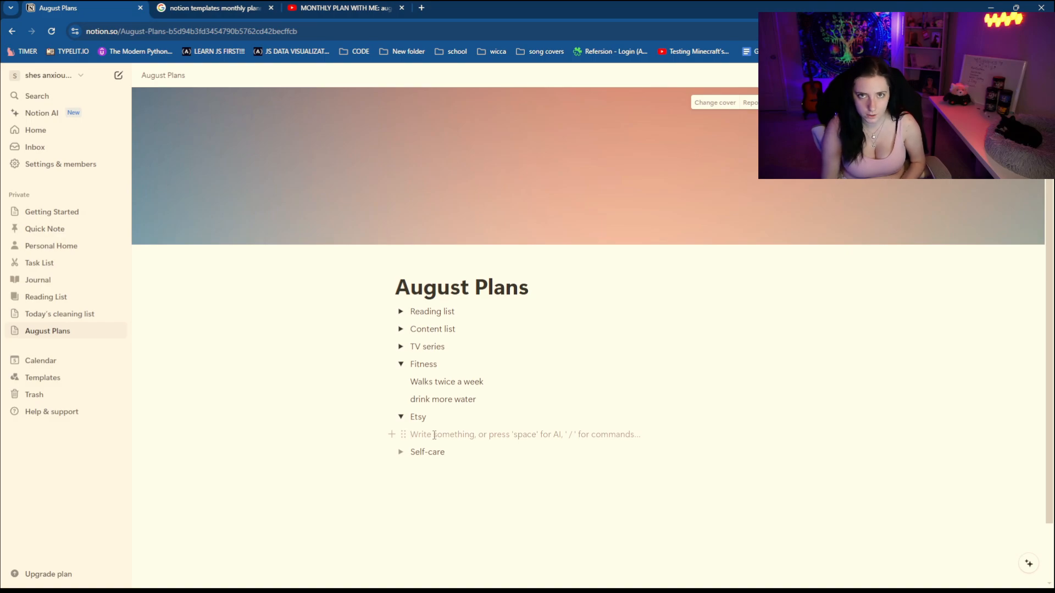
type("$")
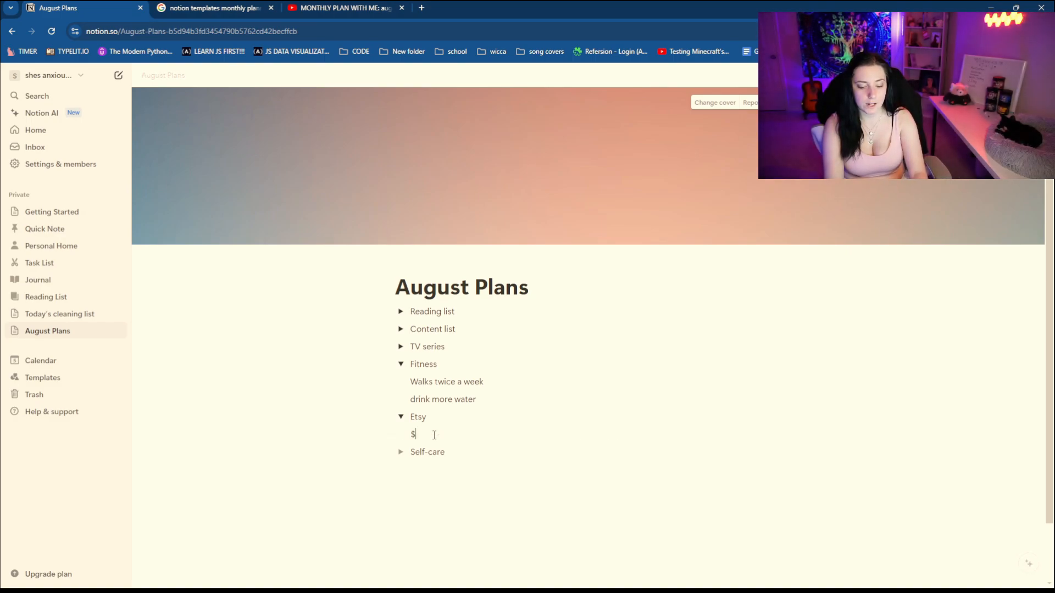
type("500 ")
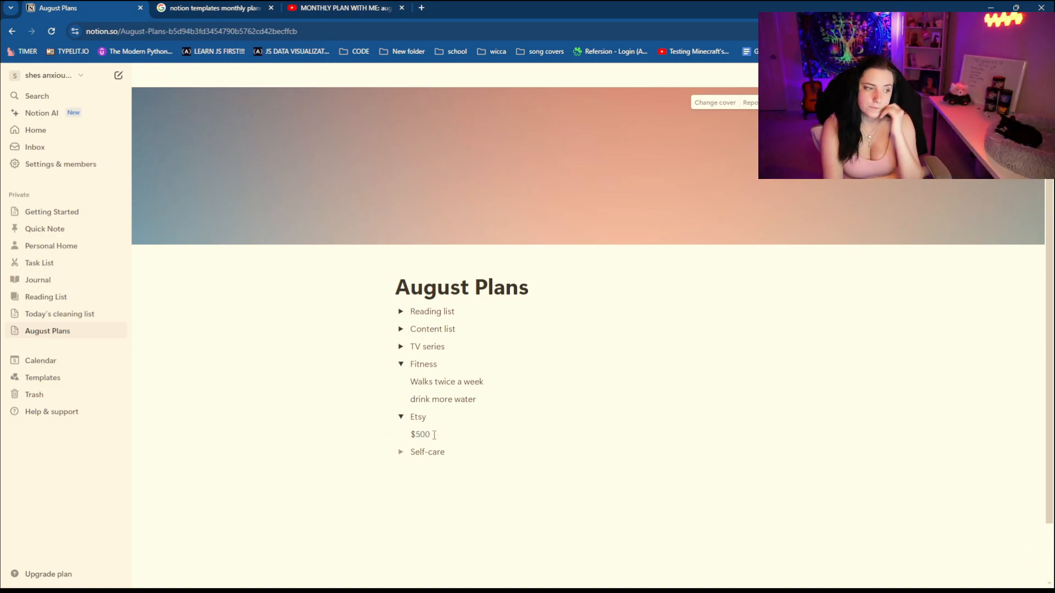
type("in sale")
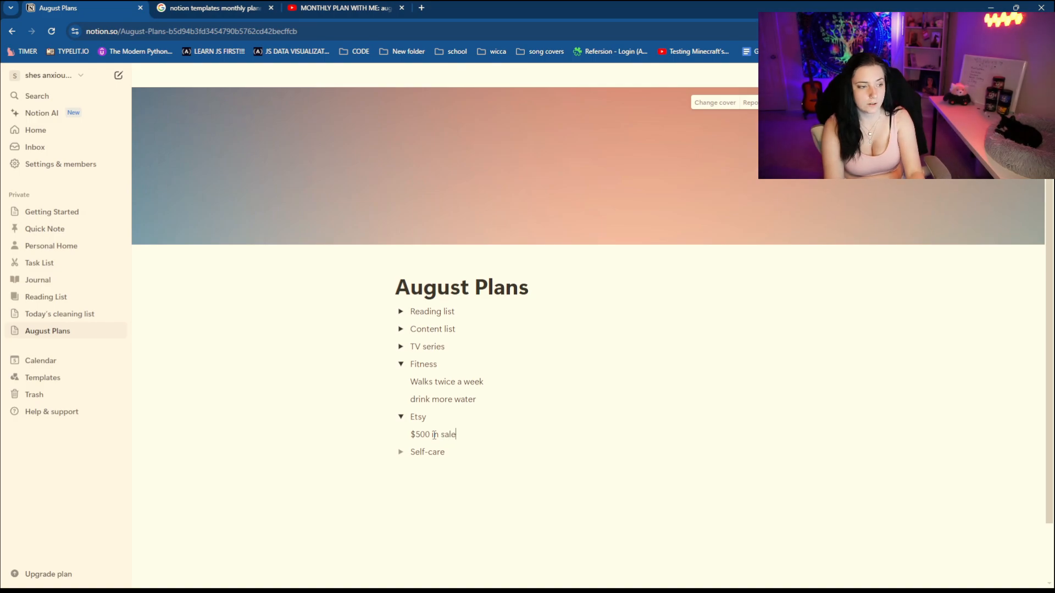
type("s 40 ")
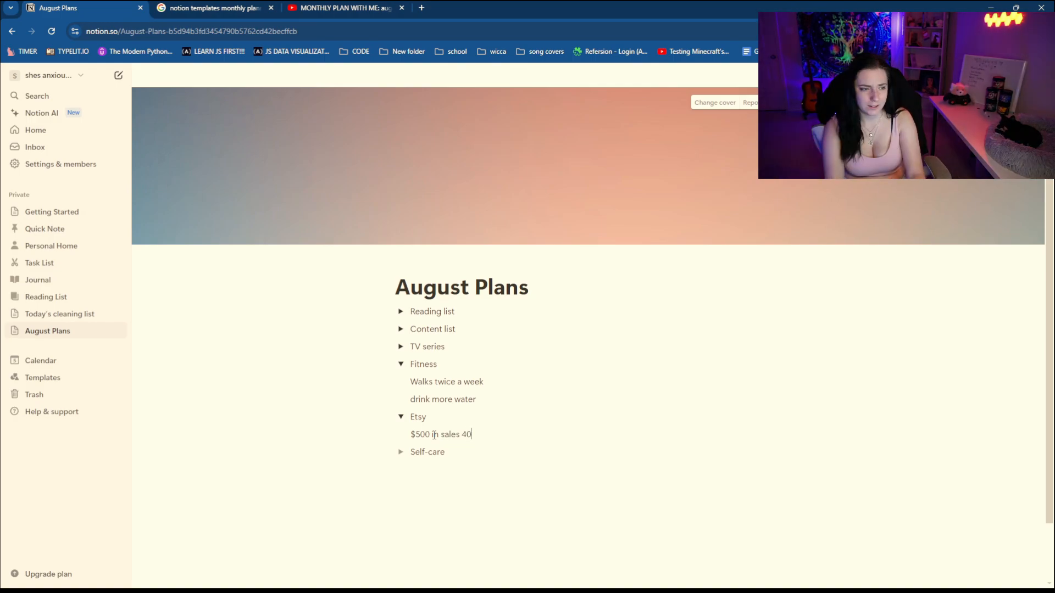
type("sales")
key("Return")
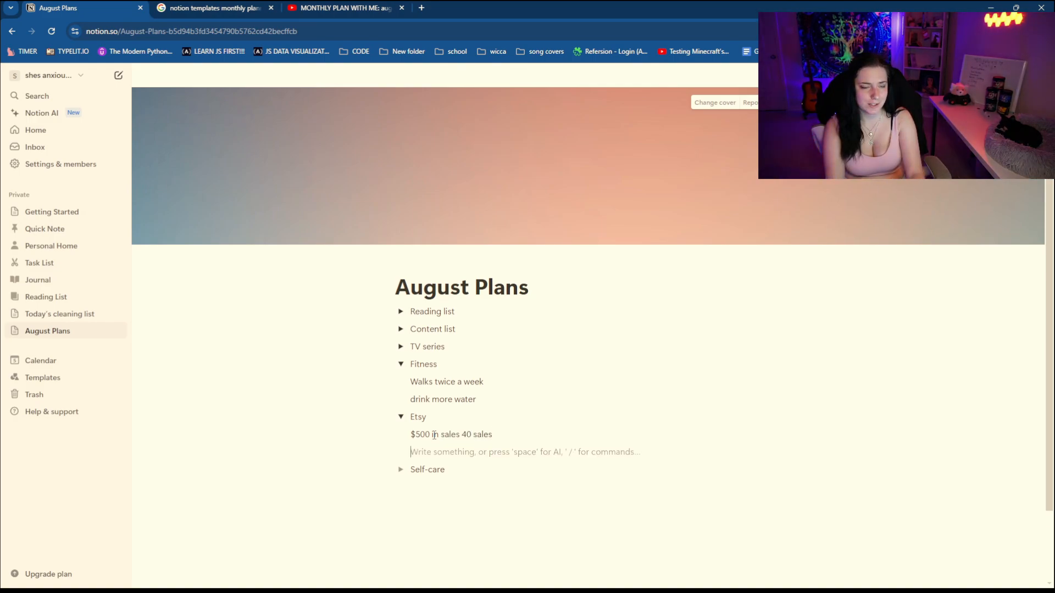
Step: Change the number of sales in the Etsy goal line to 80 and collapse the Etsy toggle
key("BackSpace")
left_click(472, 434)
key("BackSpace")
key("BackSpace")
type("80")
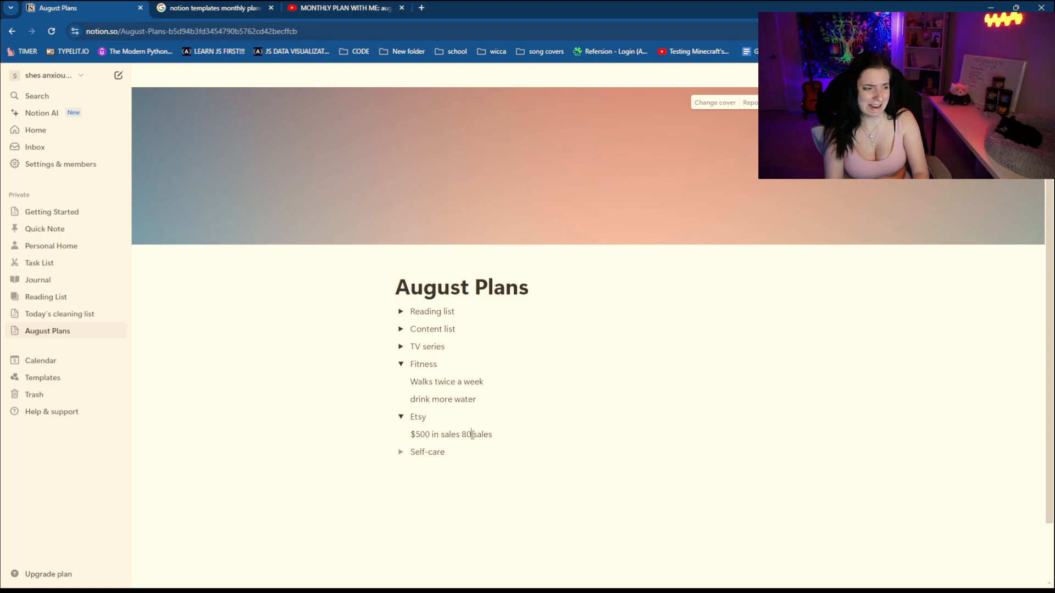
left_click(502, 430)
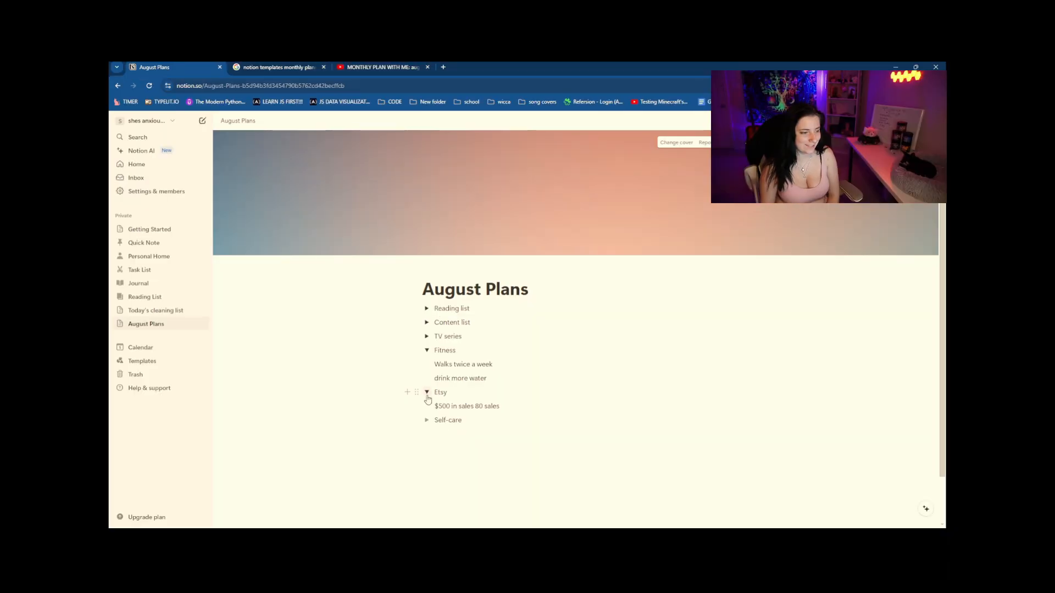
left_click(401, 416)
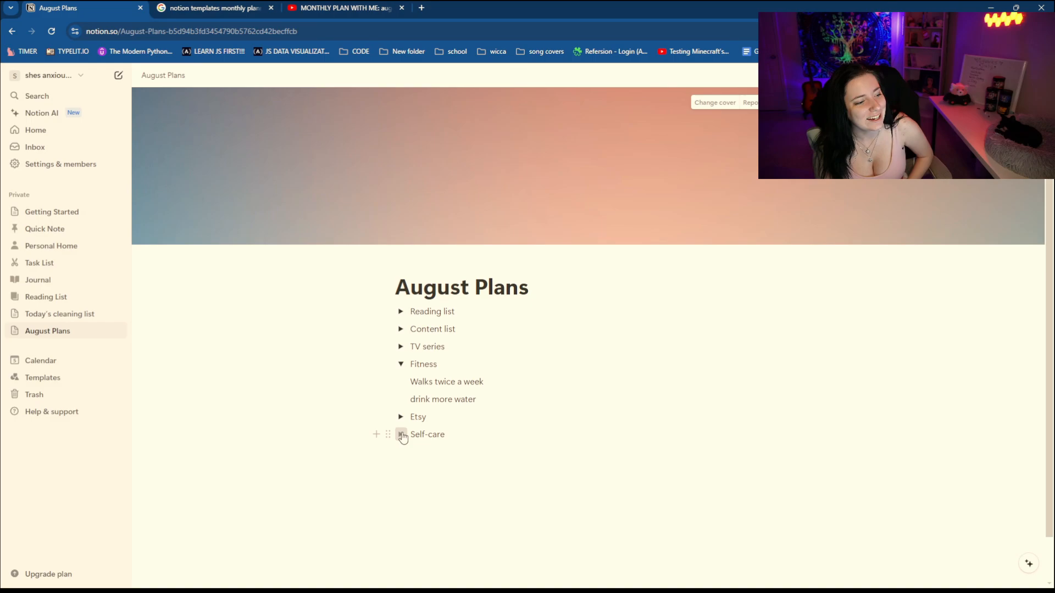
Step: Expand the Self-care toggle and add the lines "Take more baths" and ">2 days break / week"
left_click(401, 435)
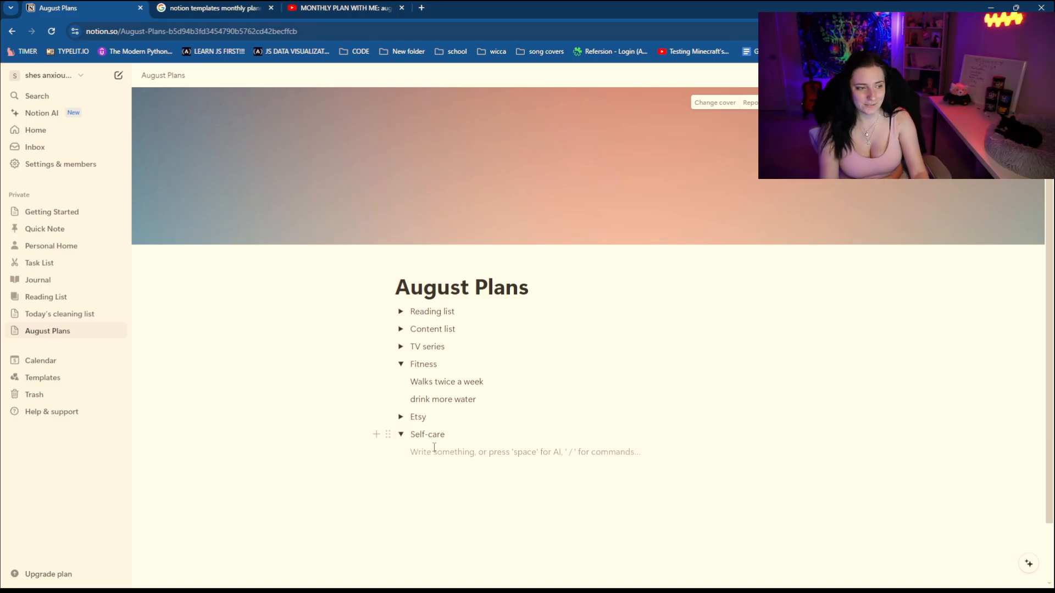
type("Ta")
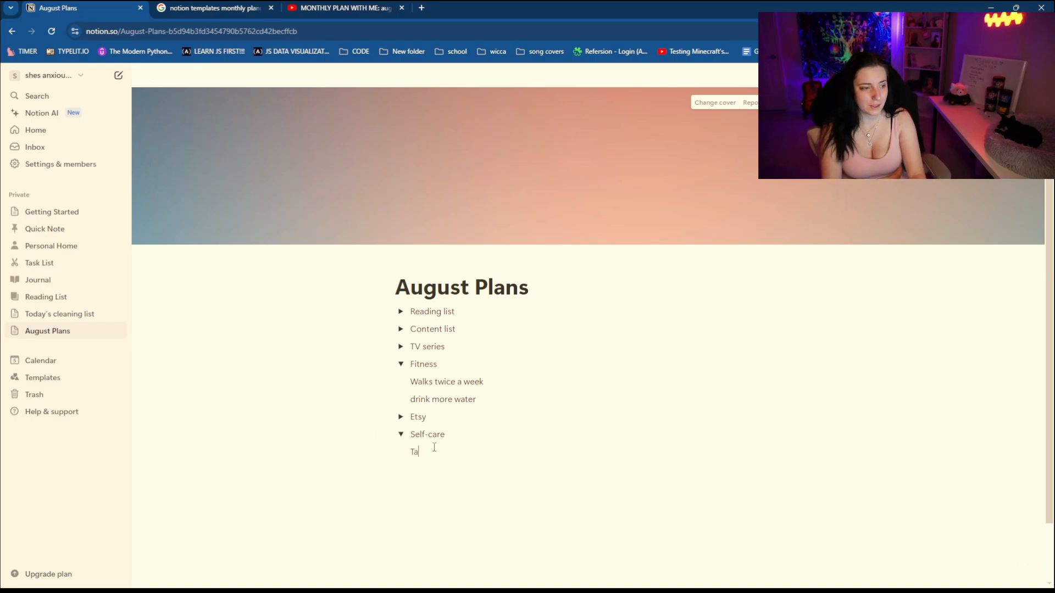
type("ke more baths")
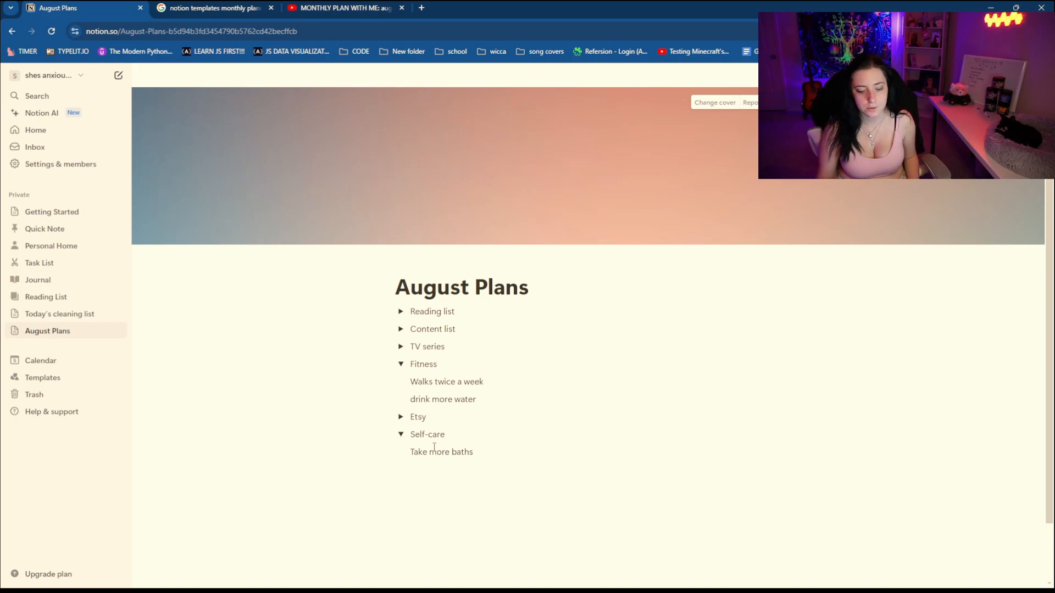
key("Return")
type(">2 d")
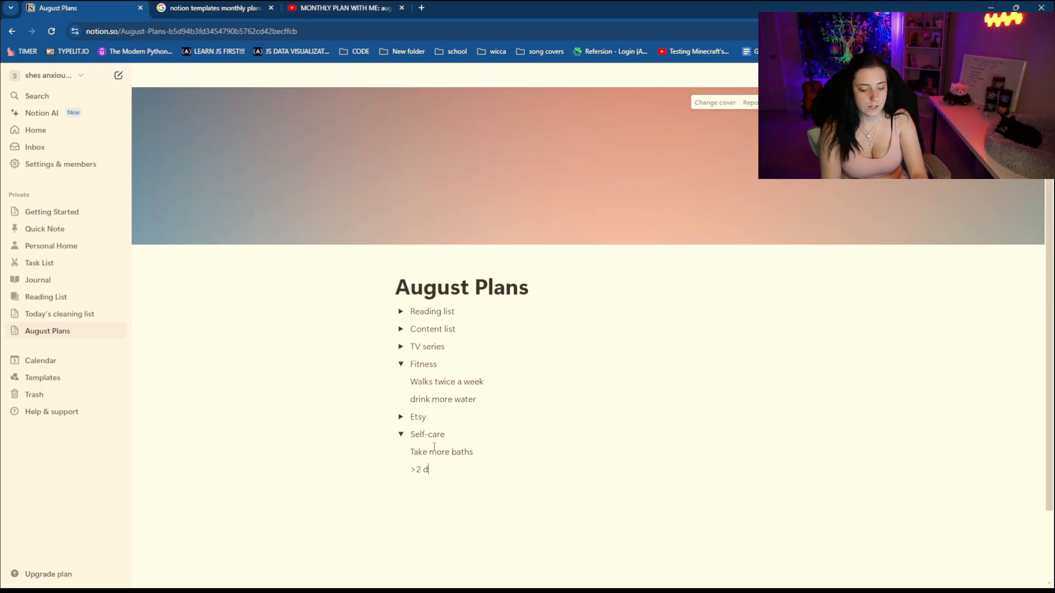
type("ays break")
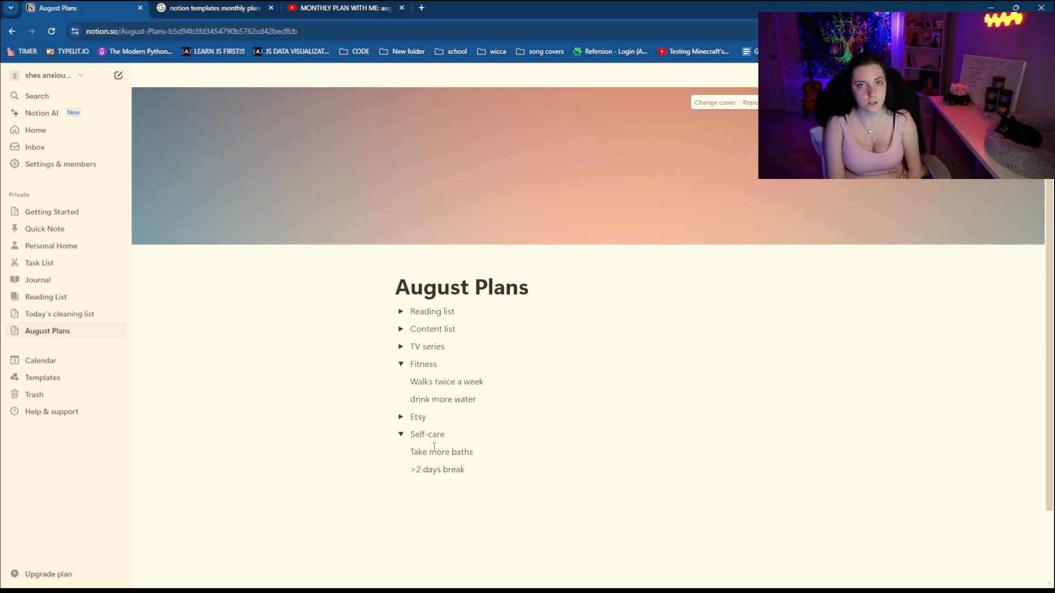
type("/ week")
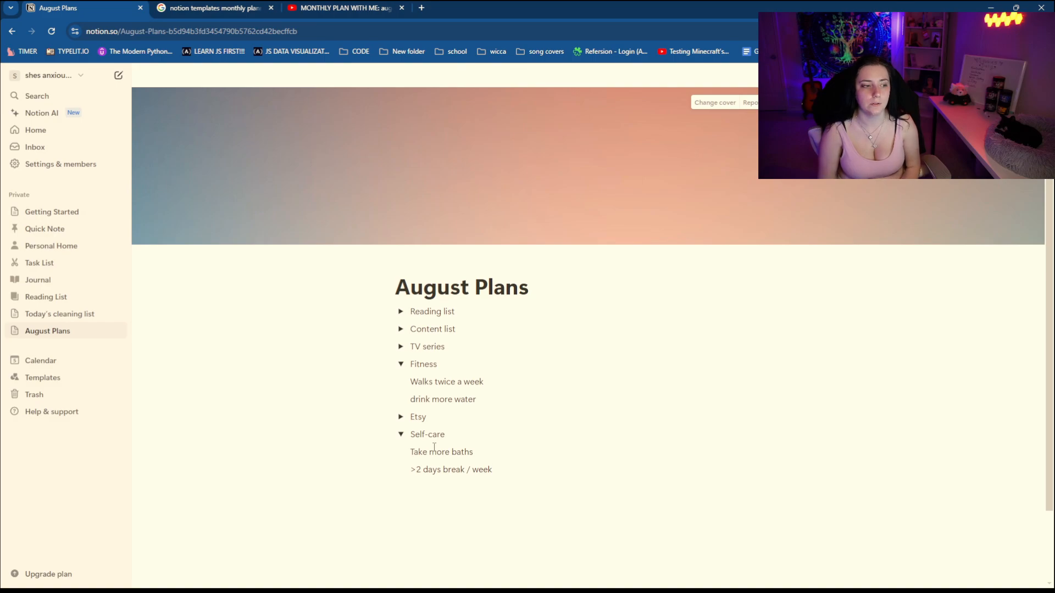
Step: Add the lines "Meditate twice a week" and "Journal Wrap-up Friday" below the weekly break line in the Self-care toggle
key("Return")
type("Meditate")
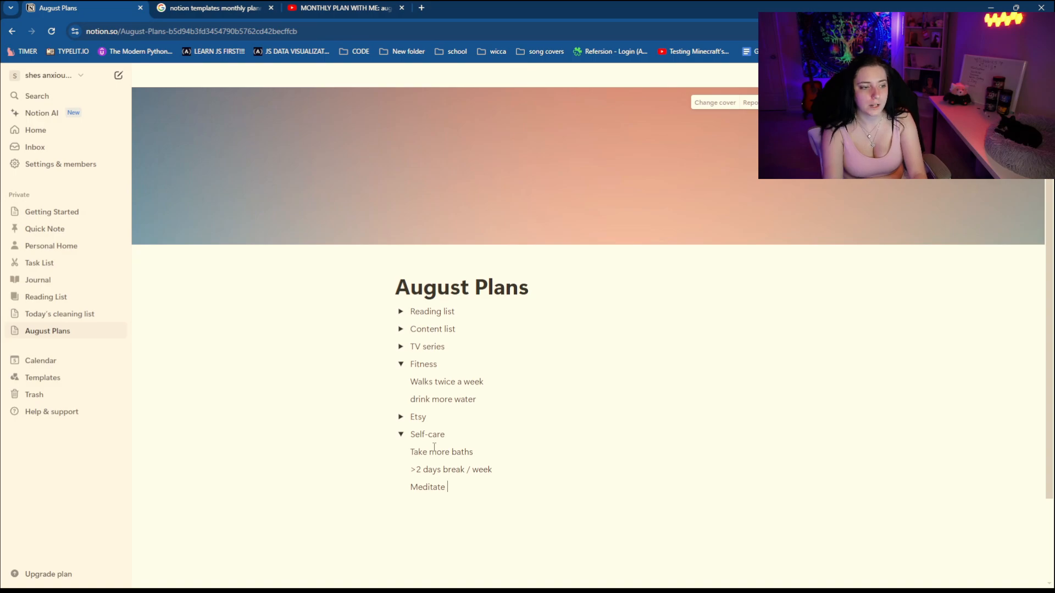
type(" twice")
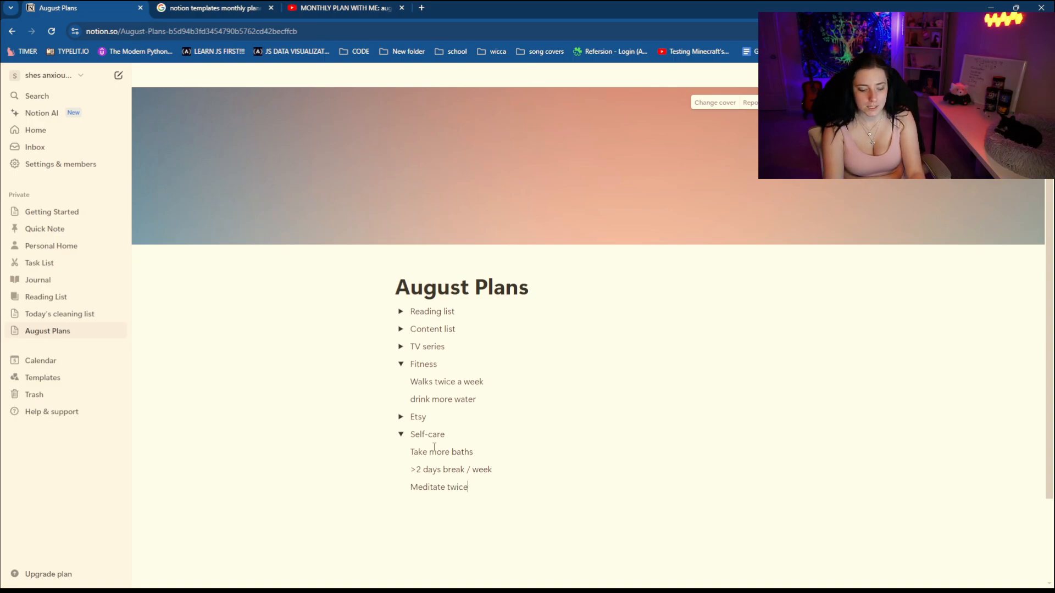
type(" a week")
key("Return")
type("Jou")
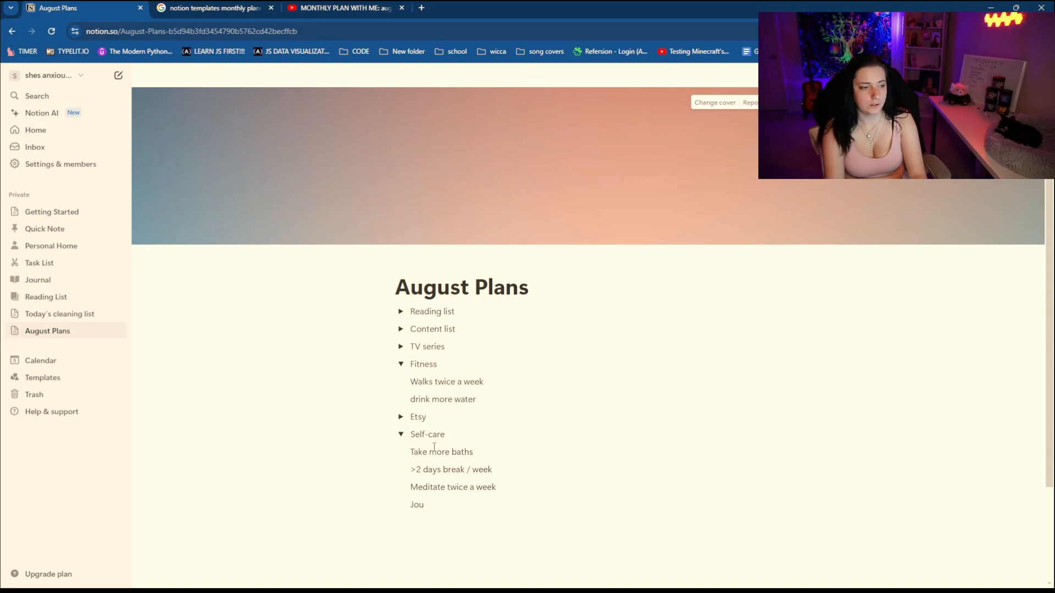
type("rnal")
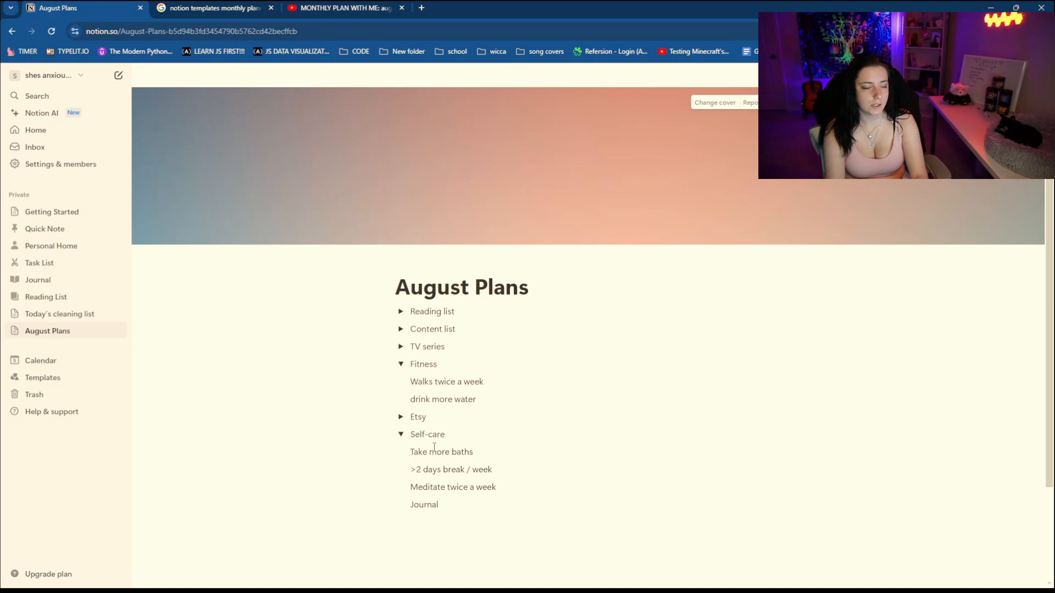
type(" Wr")
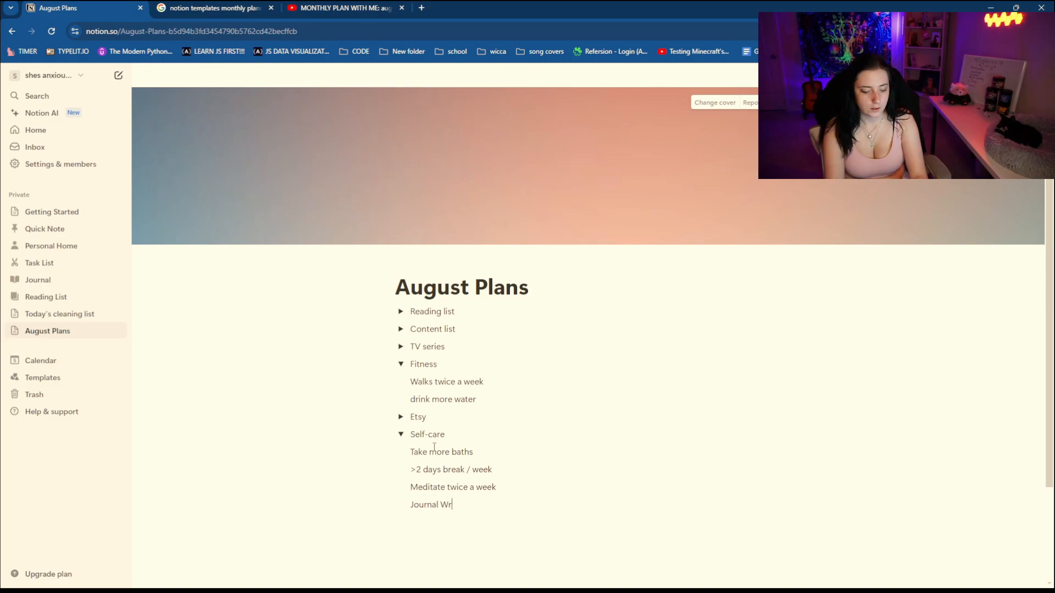
type("ap-up Friday")
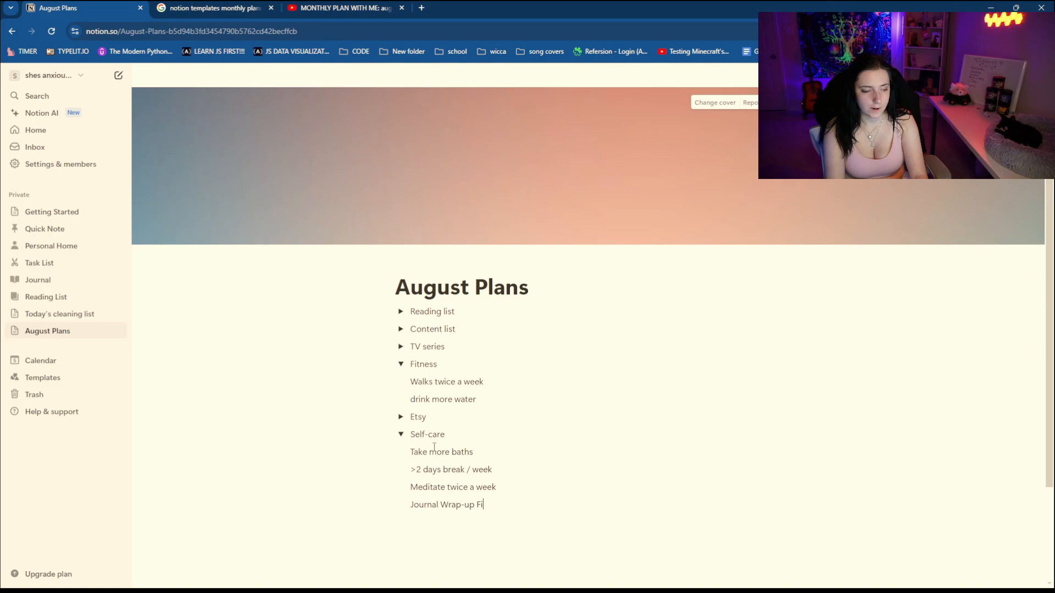
key("Return")
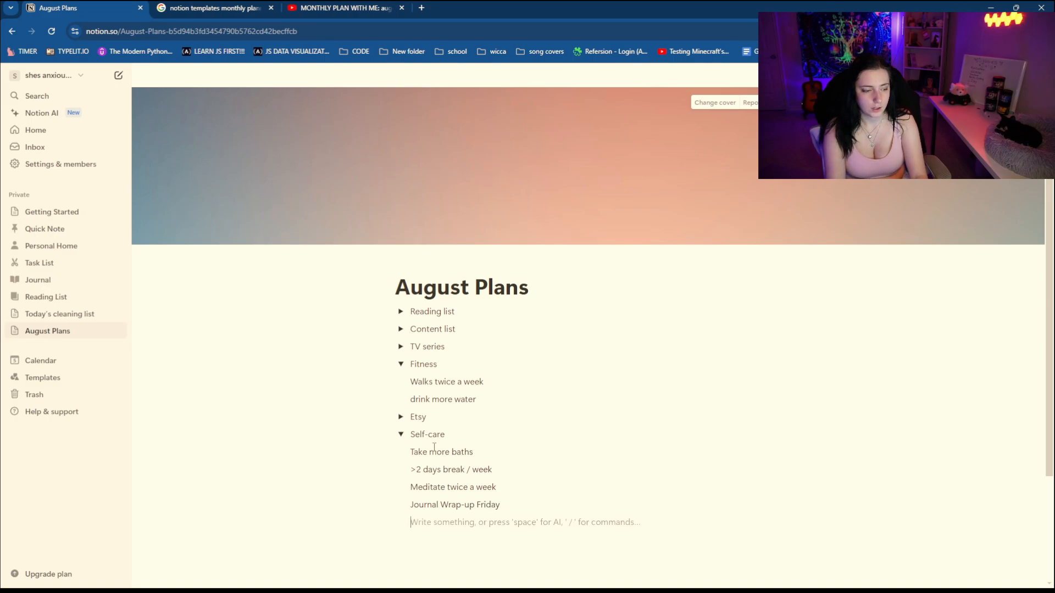
Step: Add the line "Journal planner Sunday" at the end of the Self-care toggle
type("Journal planner M")
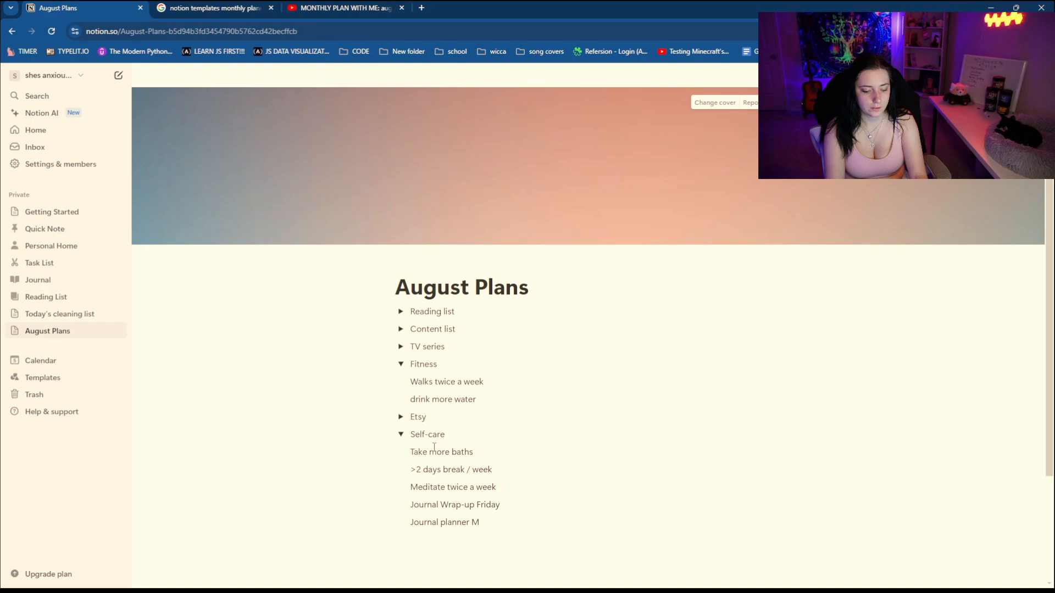
key("BackSpace")
type("Sunday")
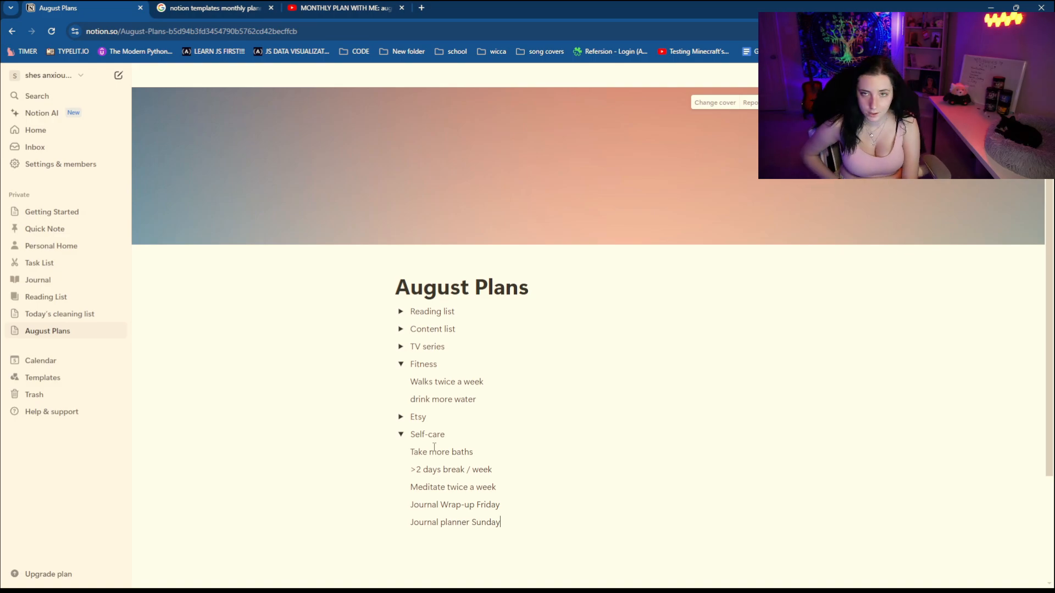
Step: Expand the Short form, Long form and Streaming toggles and review the full August Plans page
scroll(768, 364, "up", 2)
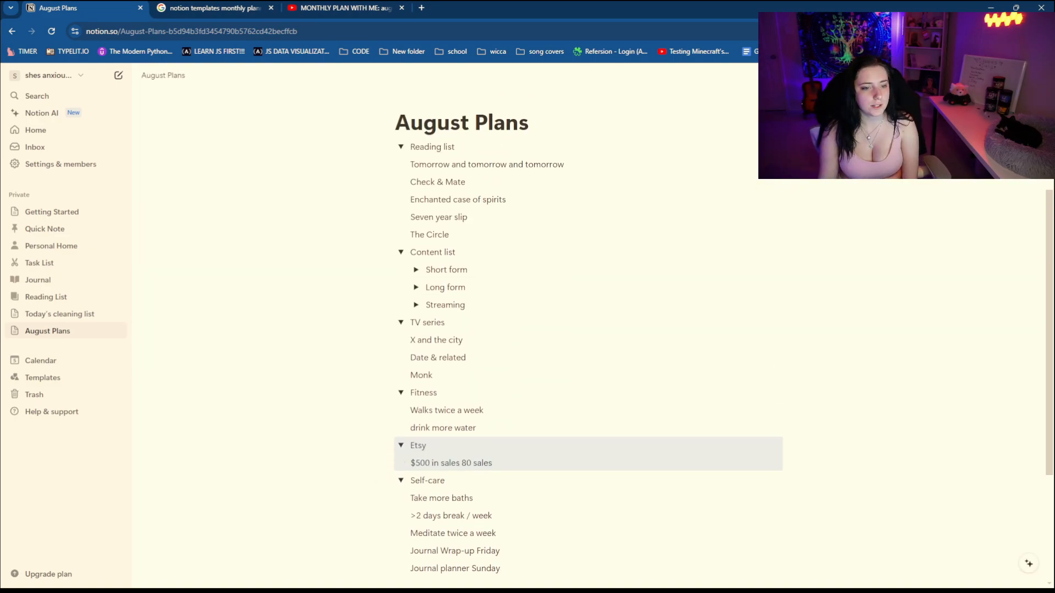
left_click(925, 353)
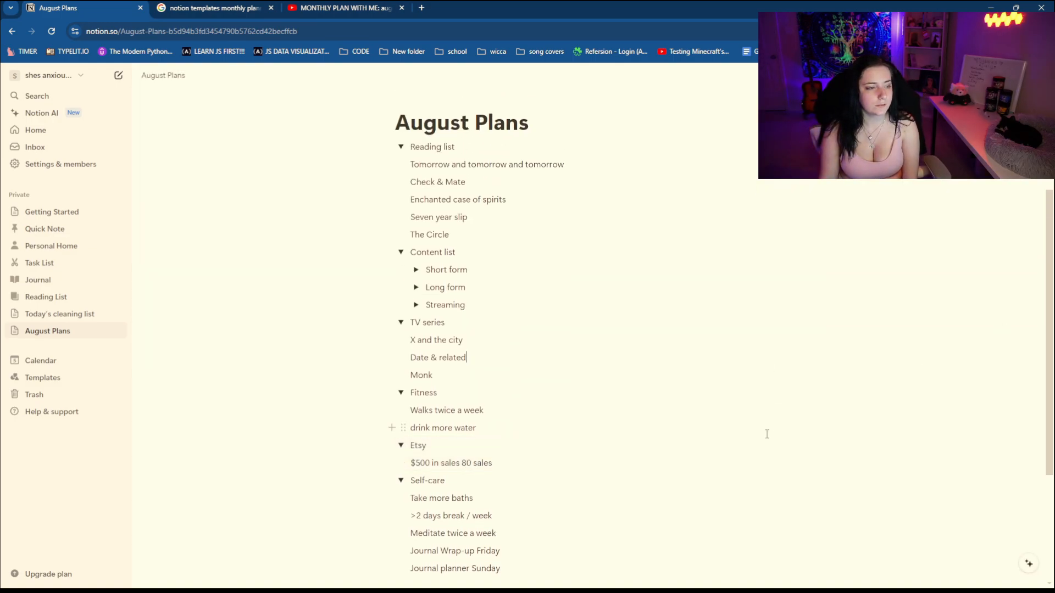
left_click_drag(1050, 305, 1047, 317)
left_click(417, 251)
left_click(417, 321)
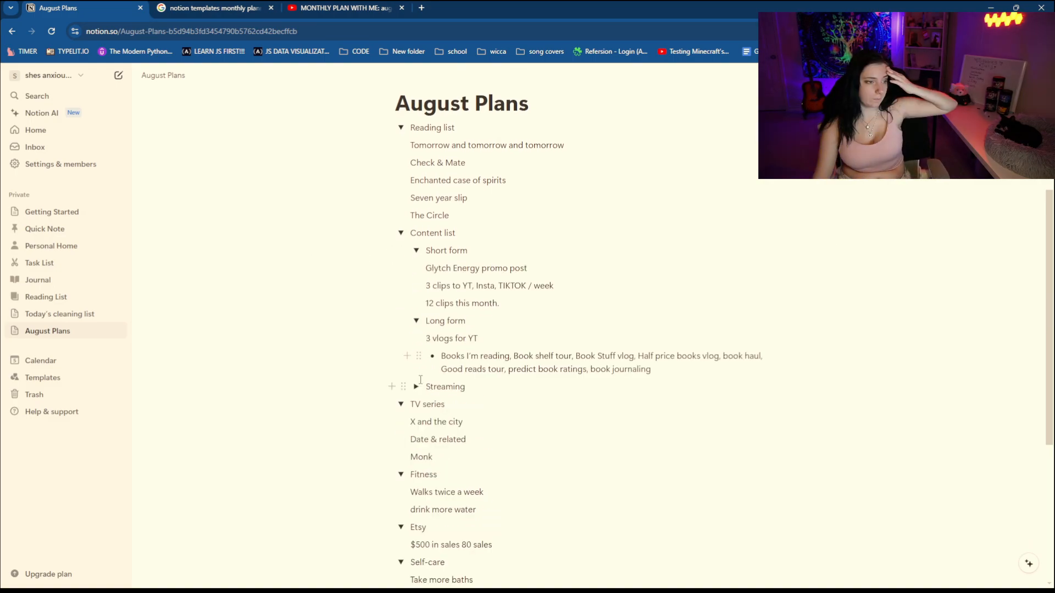
left_click(418, 387)
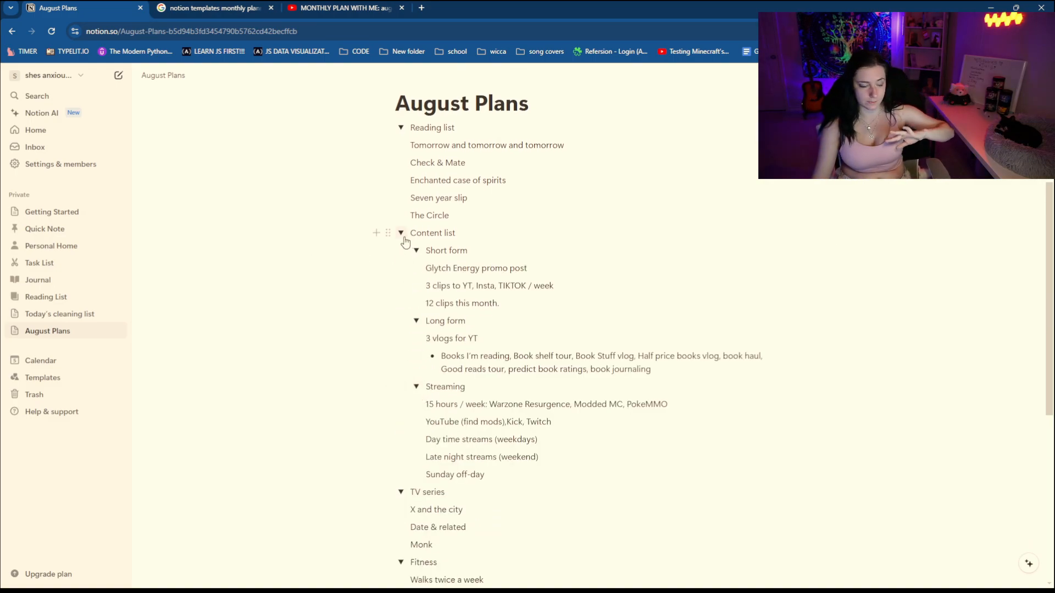
scroll(413, 235, "down", 2)
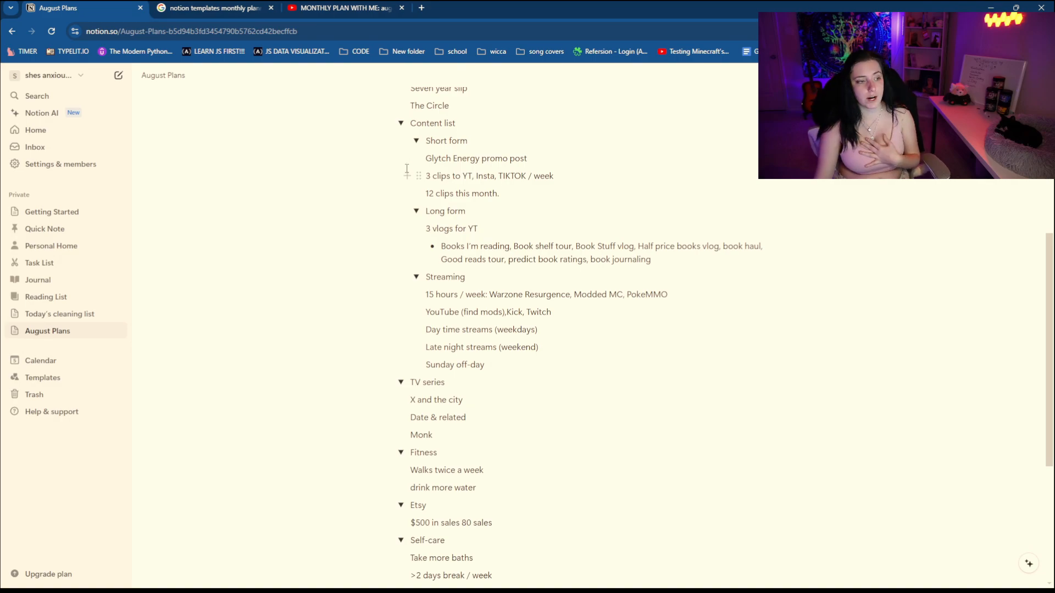
scroll(407, 171, "down", 3)
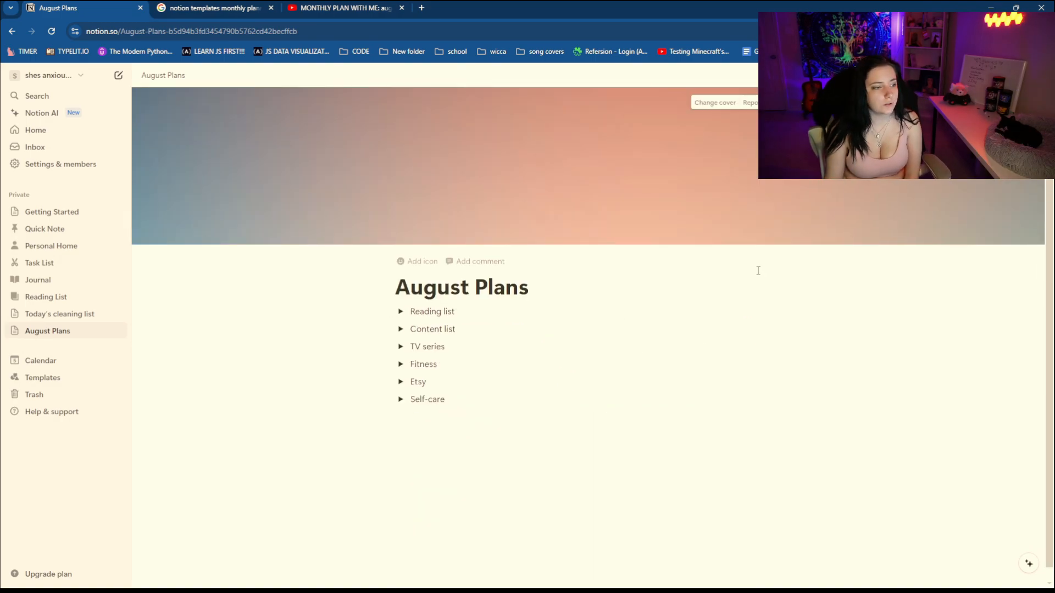
Step: Search the template gallery for "monthly" and add the Monthly Planner template to the workspace
type("monthly")
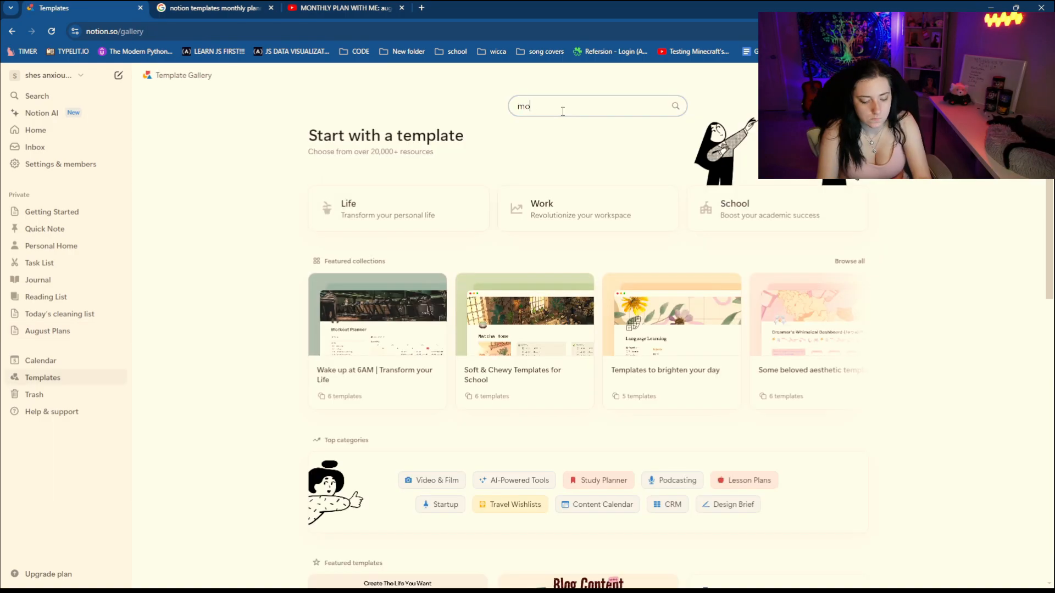
key("Return")
scroll(254, 368, "down", 4)
left_click(598, 265)
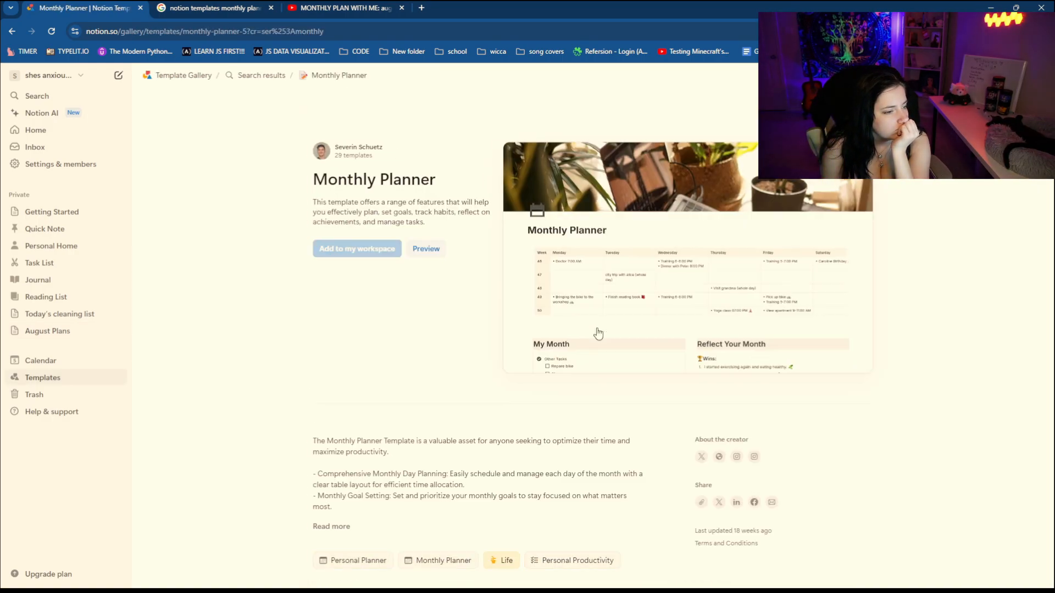
left_click(331, 270)
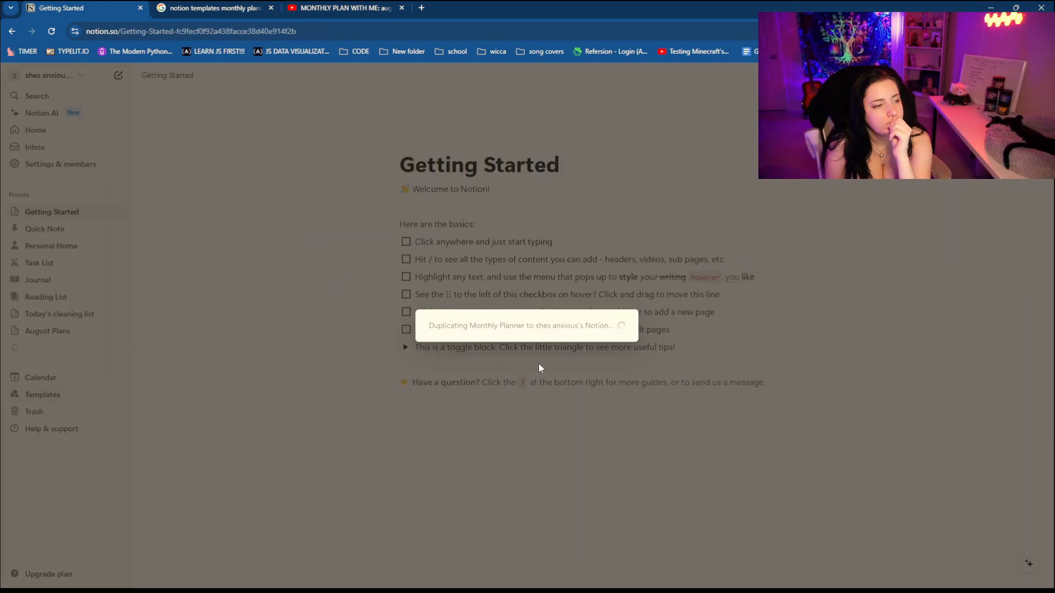
Step: Look through the Monthly Planner page and delete it from the workspace
scroll(456, 382, "down", 2)
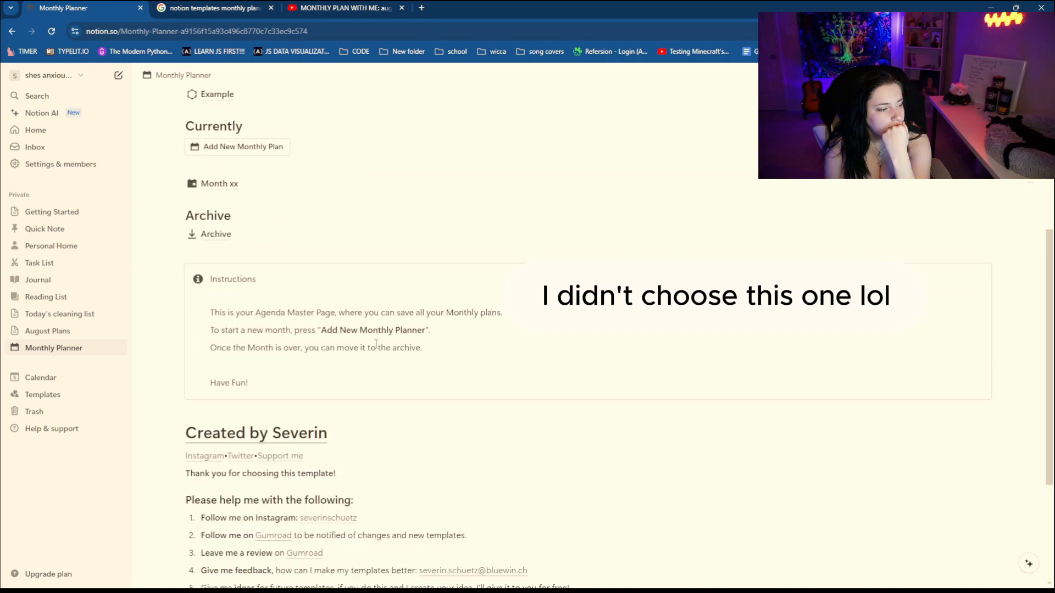
scroll(456, 382, "up", 5)
right_click(53, 348)
left_click(107, 441)
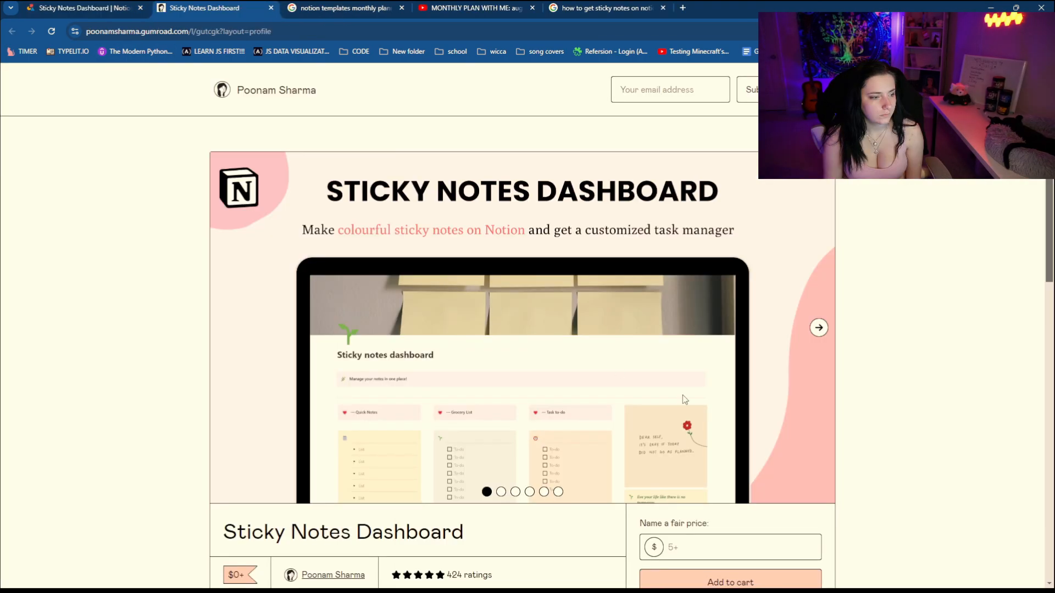
Step: Review the Sticky Notes Dashboard template's product page and the sections of its copy in the workspace
scroll(682, 395, "down", 8)
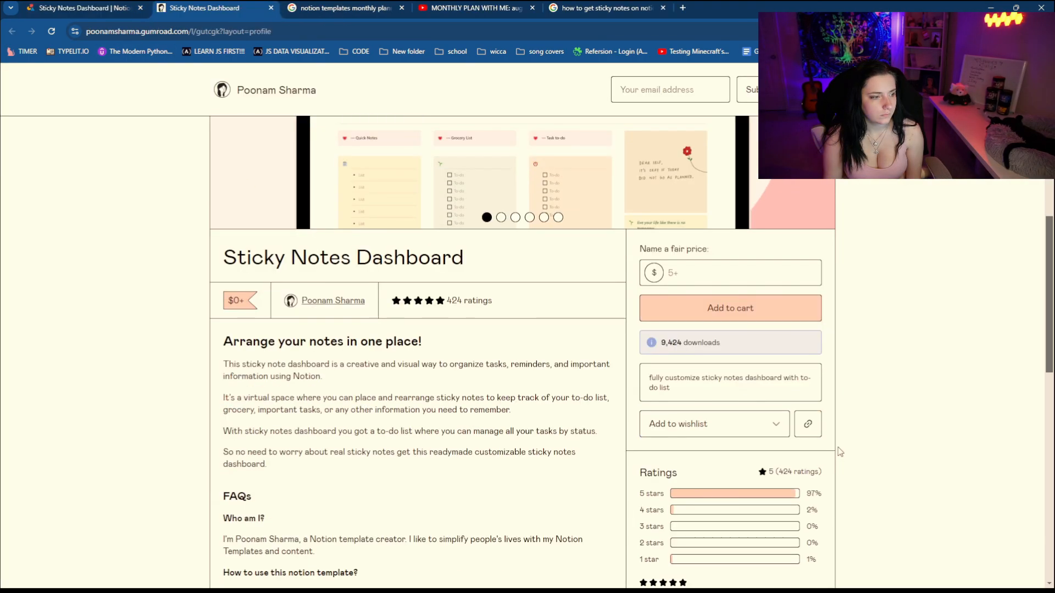
scroll(843, 450, "up", 3)
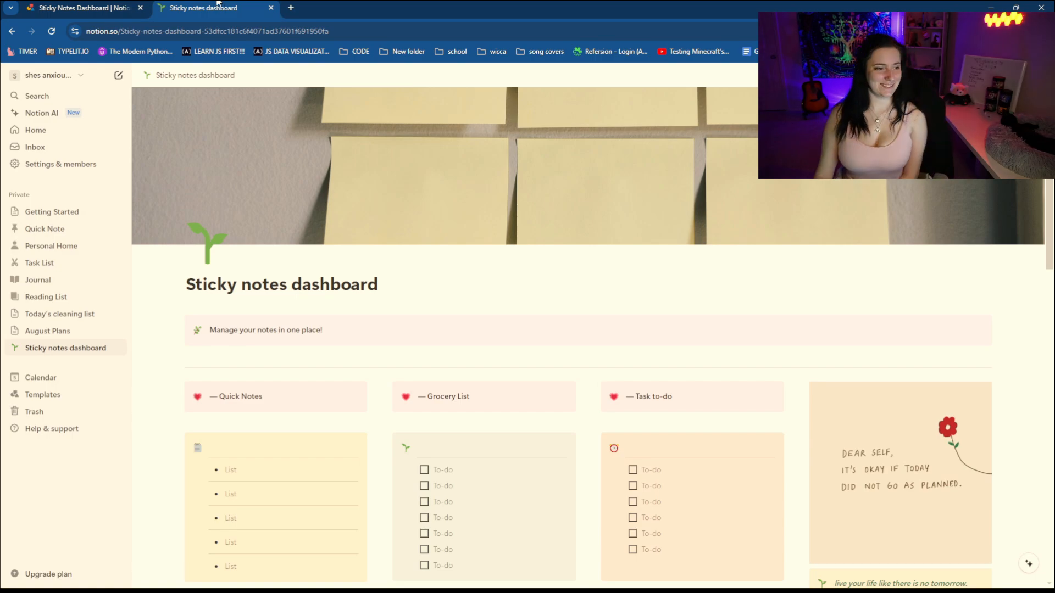
left_click(525, 304)
scroll(513, 264, "down", 8)
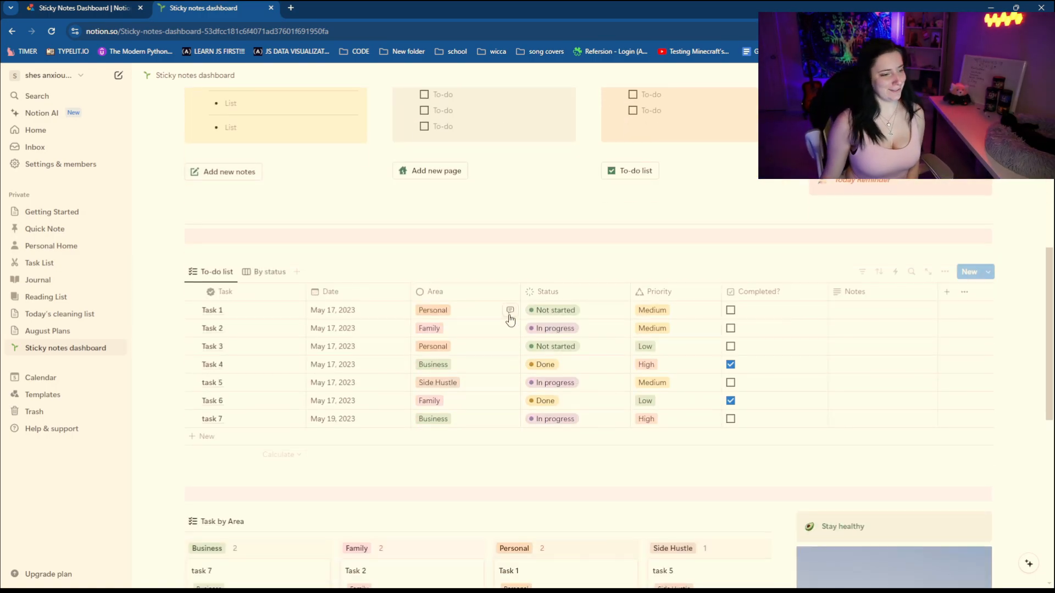
scroll(489, 456, "up", 6)
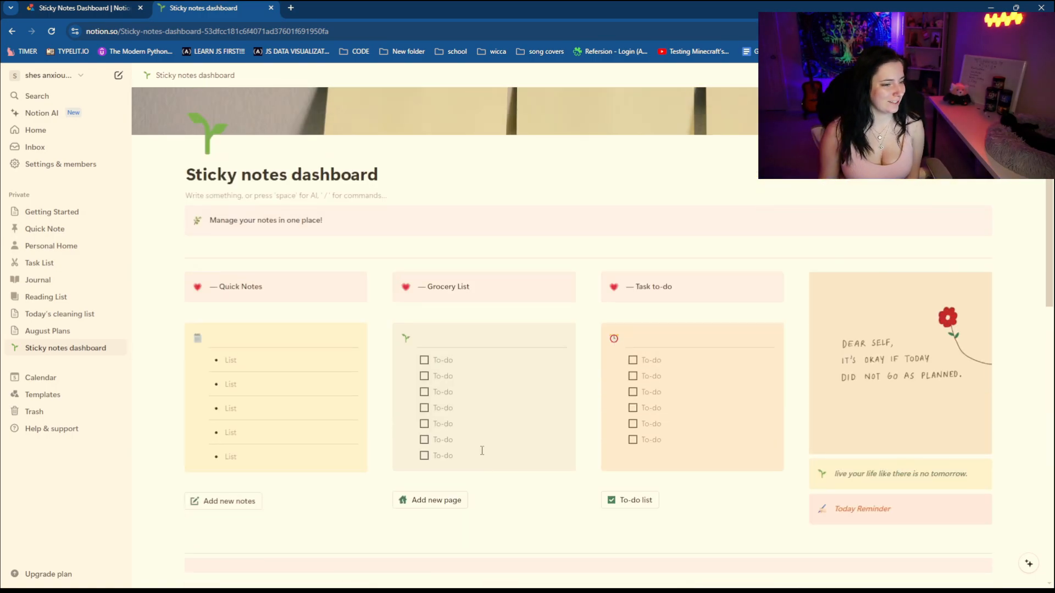
scroll(481, 449, "down", 14)
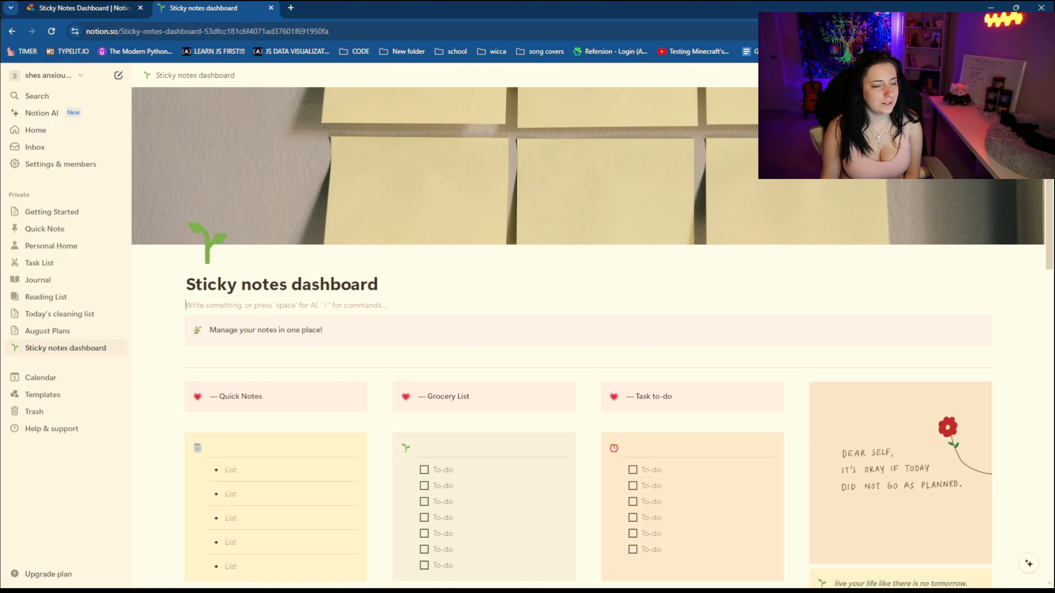
Step: Change the Sticky notes dashboard cover to the purple-to-pink gradient from the cover gallery
left_click(921, 101)
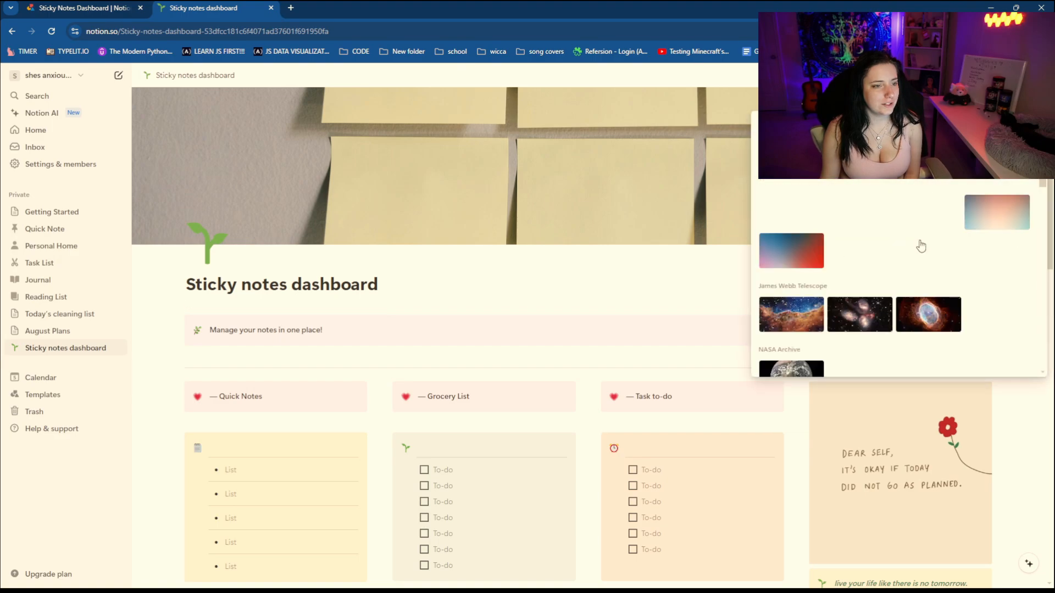
left_click(770, 258)
left_click(849, 316)
scroll(883, 334, "down", 7)
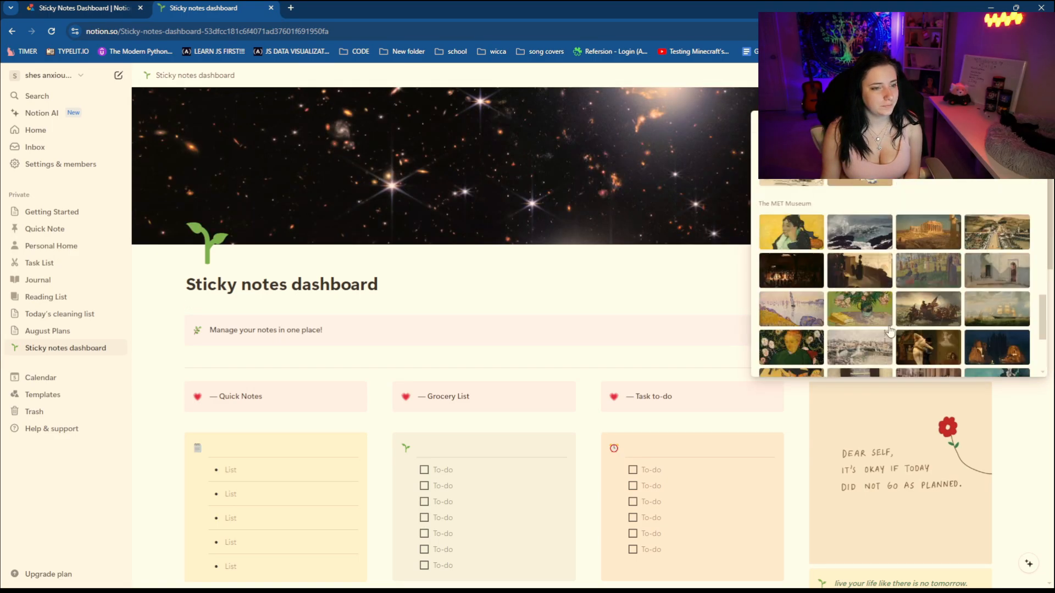
scroll(884, 307, "up", 7)
left_click(1004, 228)
left_click(882, 253)
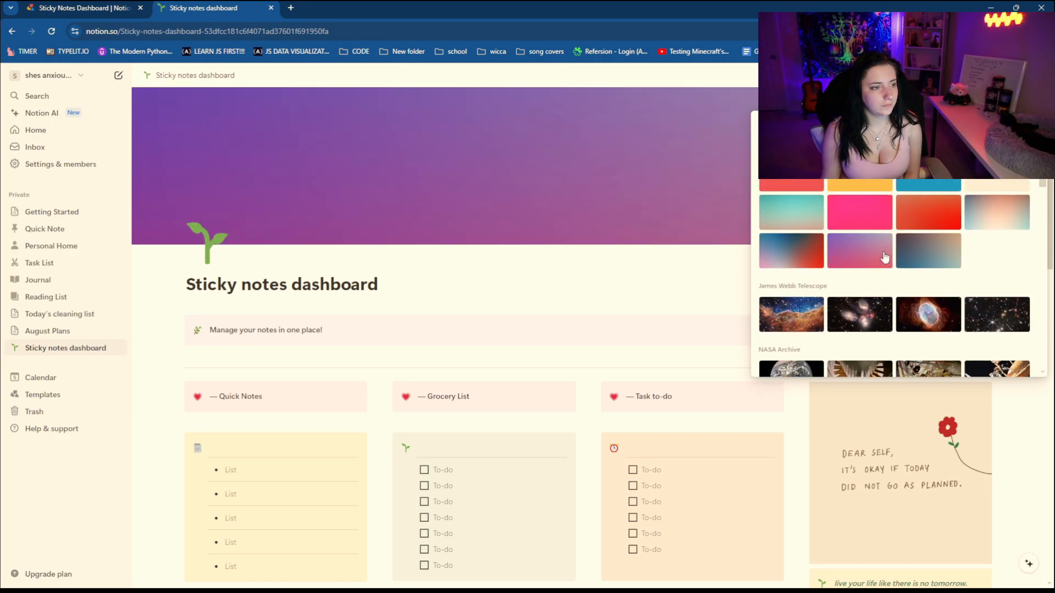
left_click(632, 262)
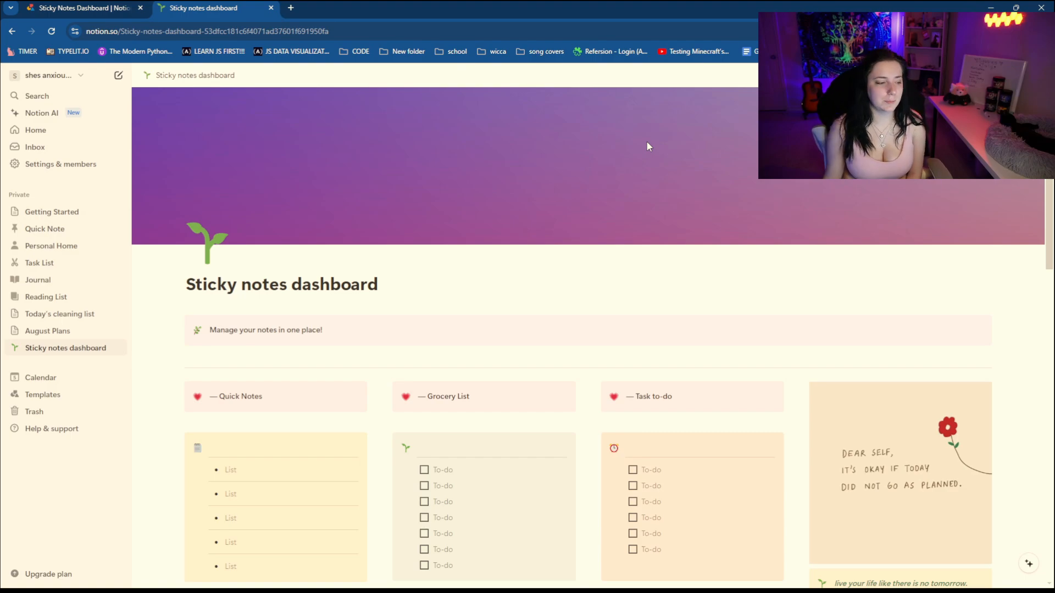
Step: Rename the Grocery List heading to "Reading List", keeping its leading dash
scroll(223, 242, "down", 3)
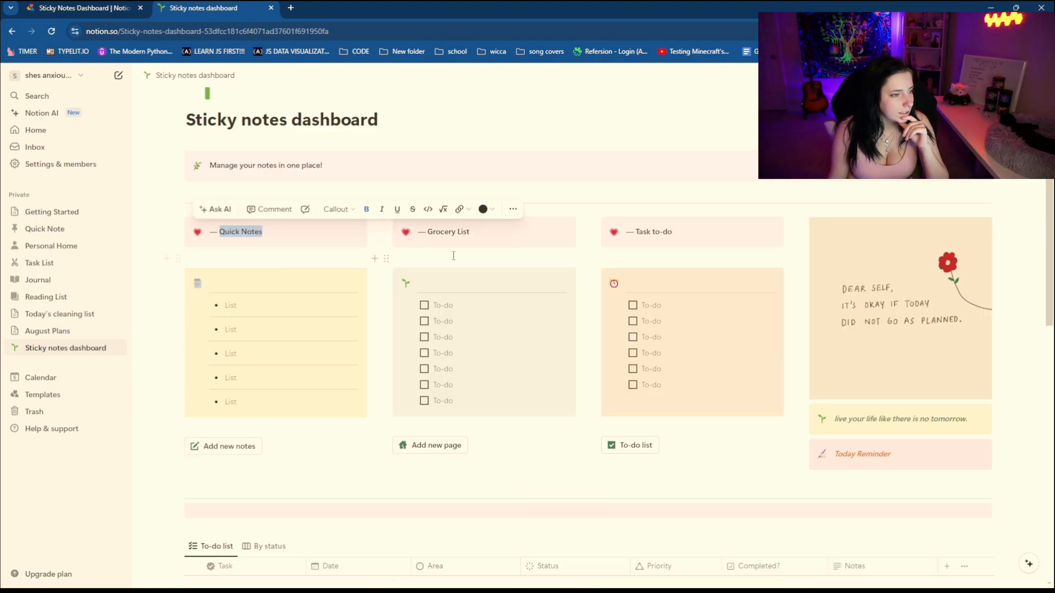
triple_click(450, 234)
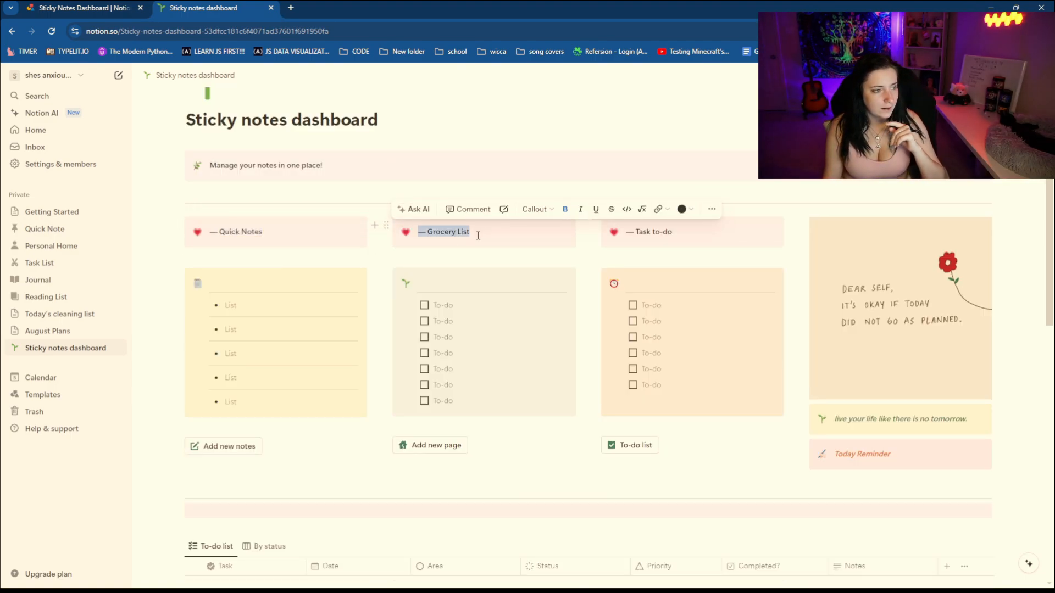
left_click(473, 232)
key("BackSpace")
key("BackSpace")
key("BackSpace")
key("BackSpace")
key("BackSpace")
key("BackSpace")
key("BackSpace")
key("BackSpace")
key("BackSpace")
key("BackSpace")
key("BackSpace")
key("BackSpace")
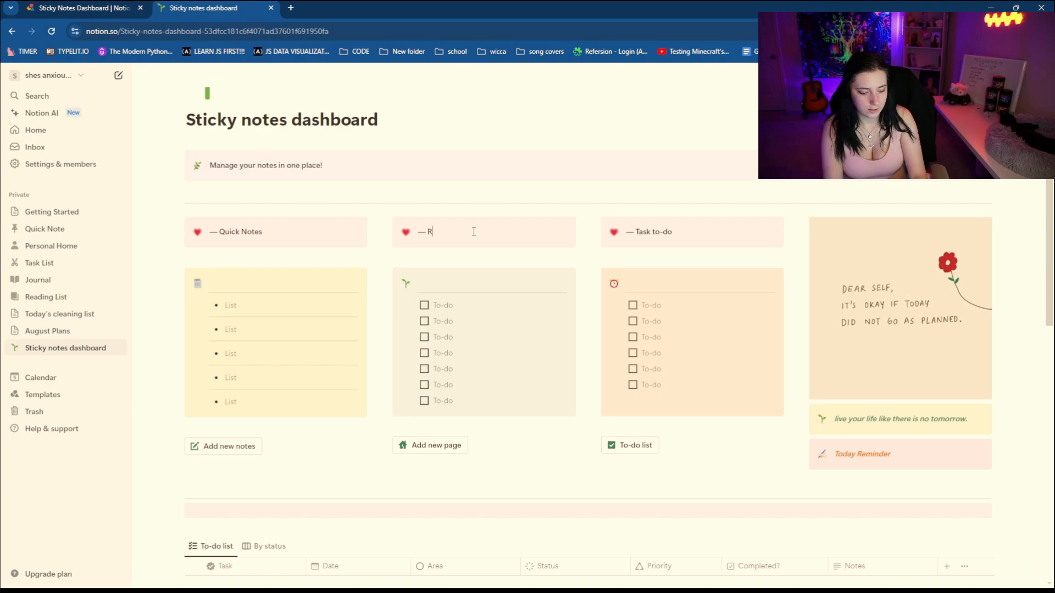
type("Reading Li")
type("st")
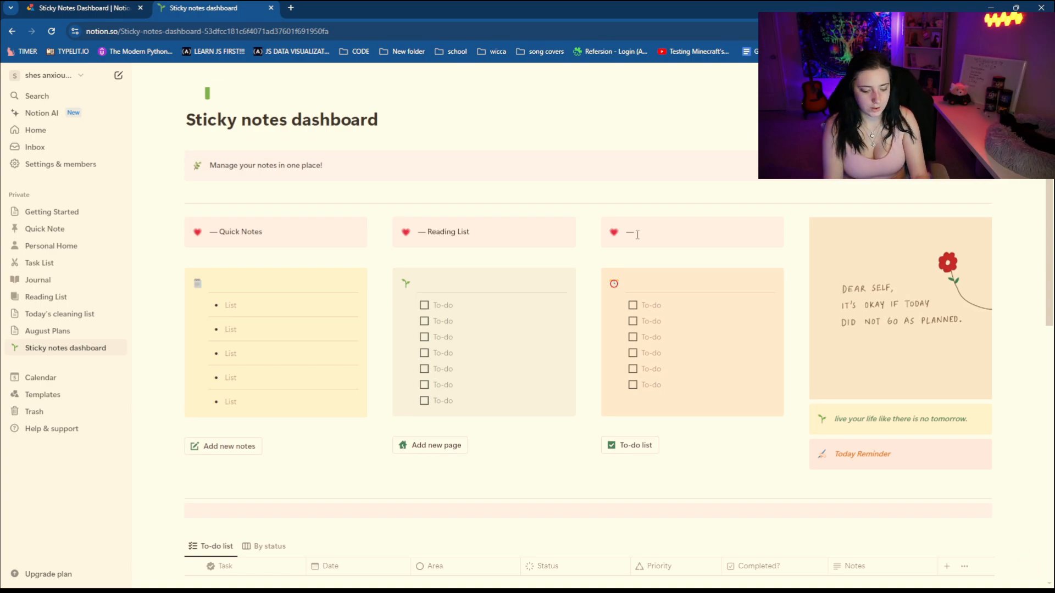
Step: Rename the Task to-do heading to "Content" and the Quick Notes heading to "Fitness"
type("ntent")
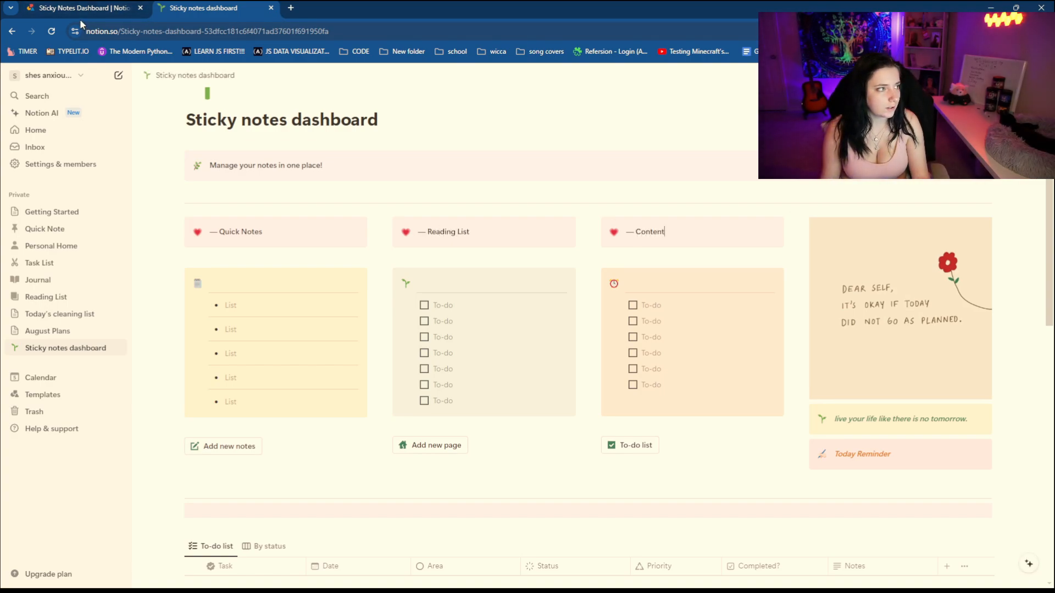
left_click(284, 236)
key("BackSpace")
key("BackSpace")
key("BackSpace")
key("BackSpace")
key("BackSpace")
key("BackSpace")
key("BackSpace")
key("BackSpace")
key("BackSpace")
key("BackSpace")
key("BackSpace")
type("Fitnes")
Step: Add a new to-do list block below the Content column and title it "TV Shows"
left_click(635, 445)
scroll(643, 429, "down", 2)
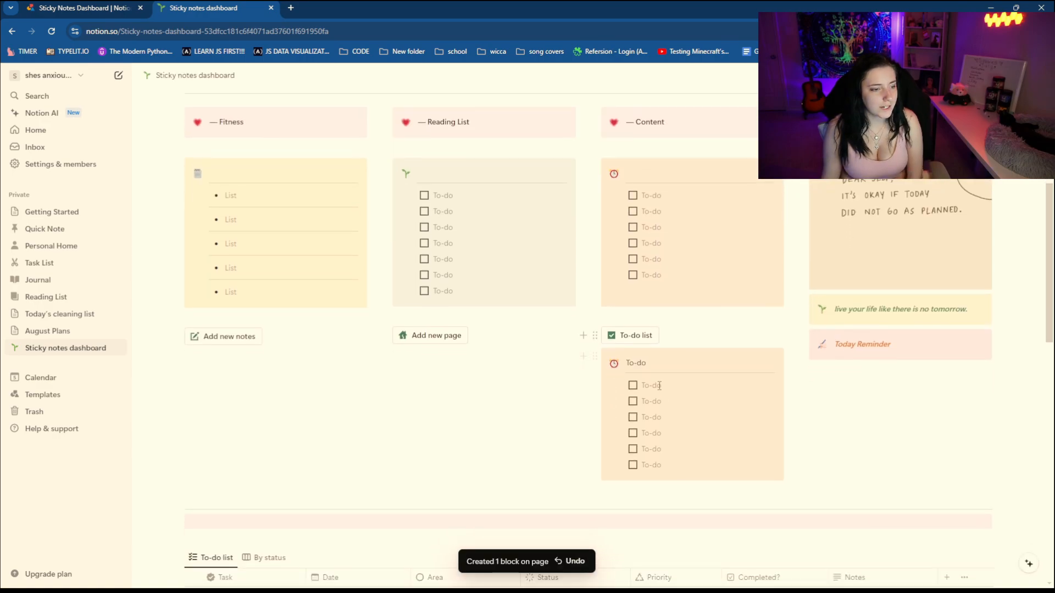
left_click(654, 363)
key("BackSpace")
key("BackSpace")
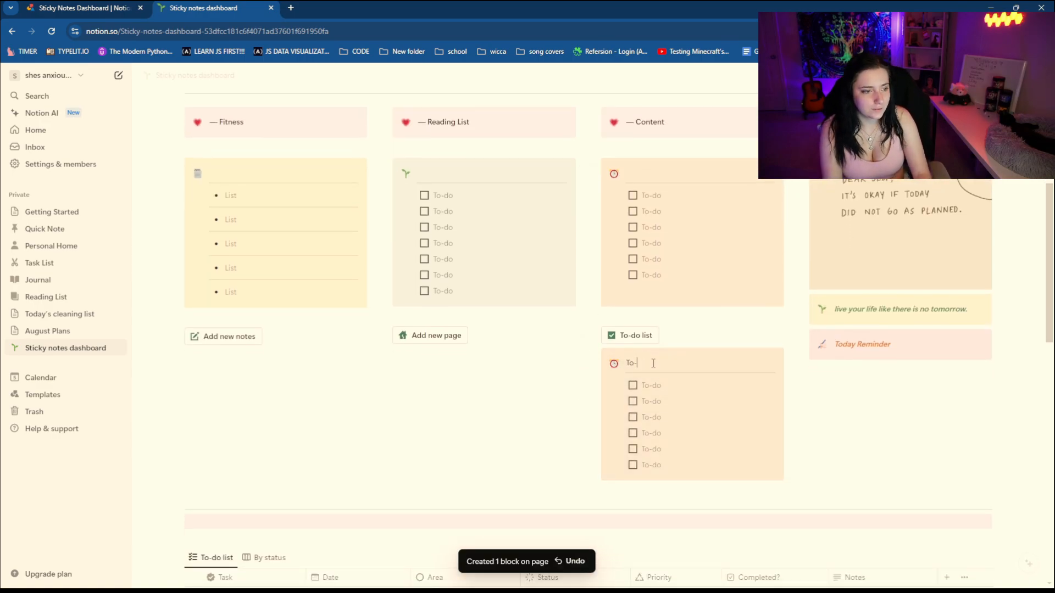
type("v Sh")
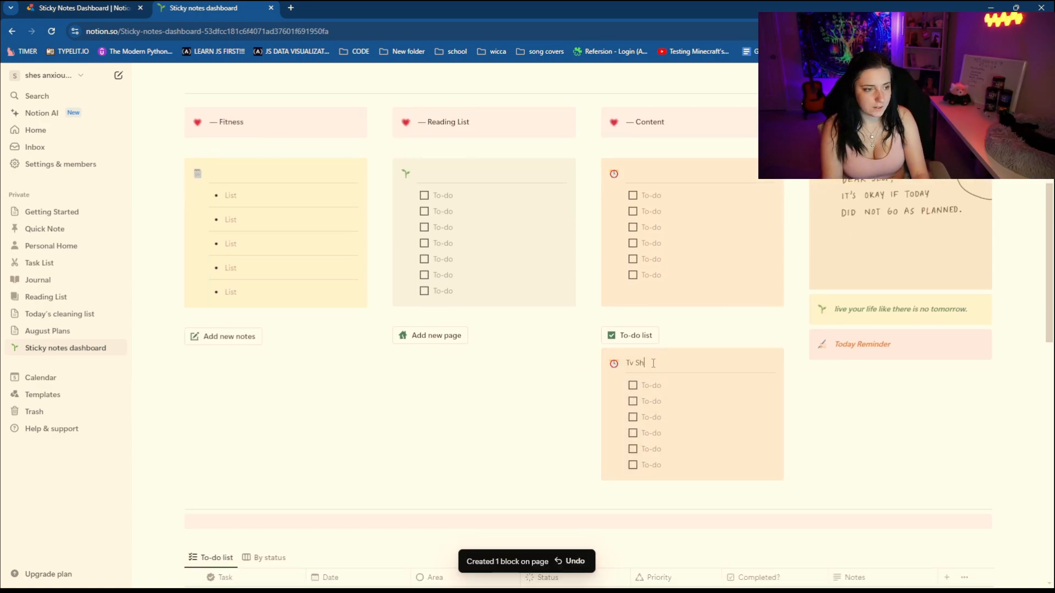
type("ows")
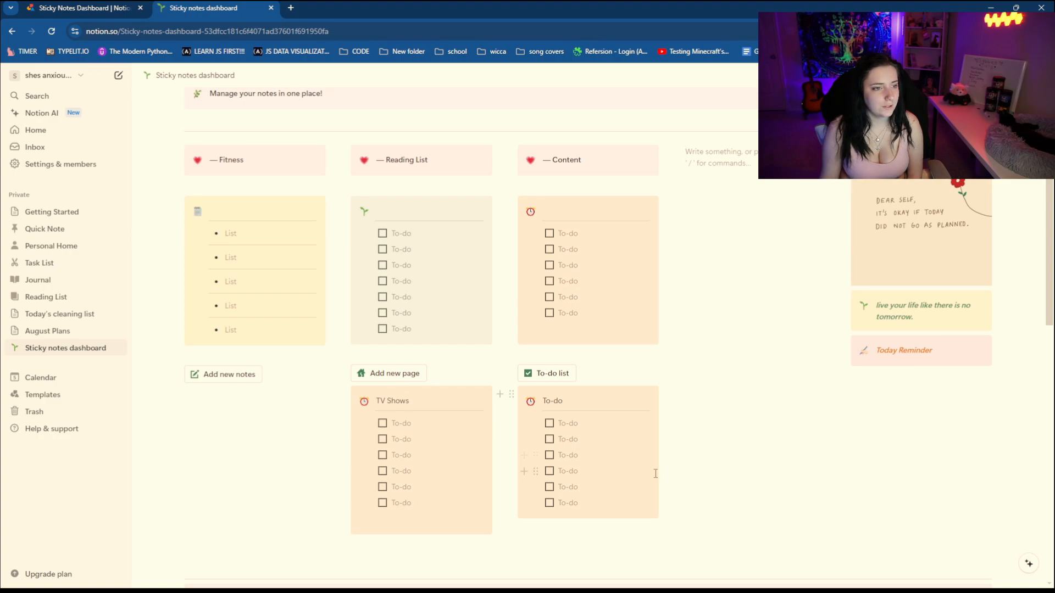
Step: Title the new to-do list block under the Content column "Self-care"
scroll(655, 473, "up", 1)
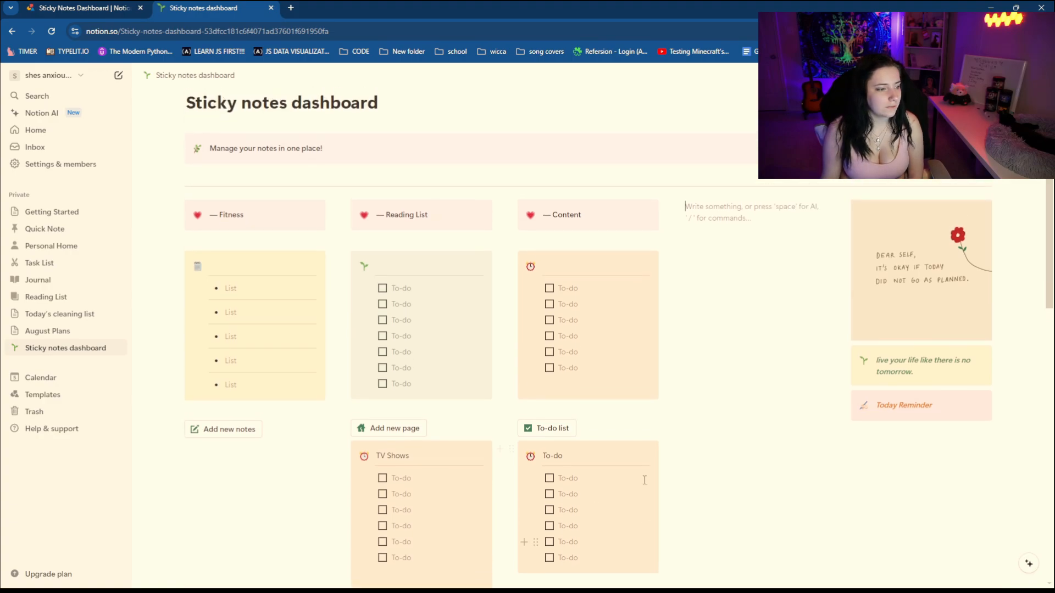
left_click(425, 458)
left_click_drag(565, 456, 544, 456)
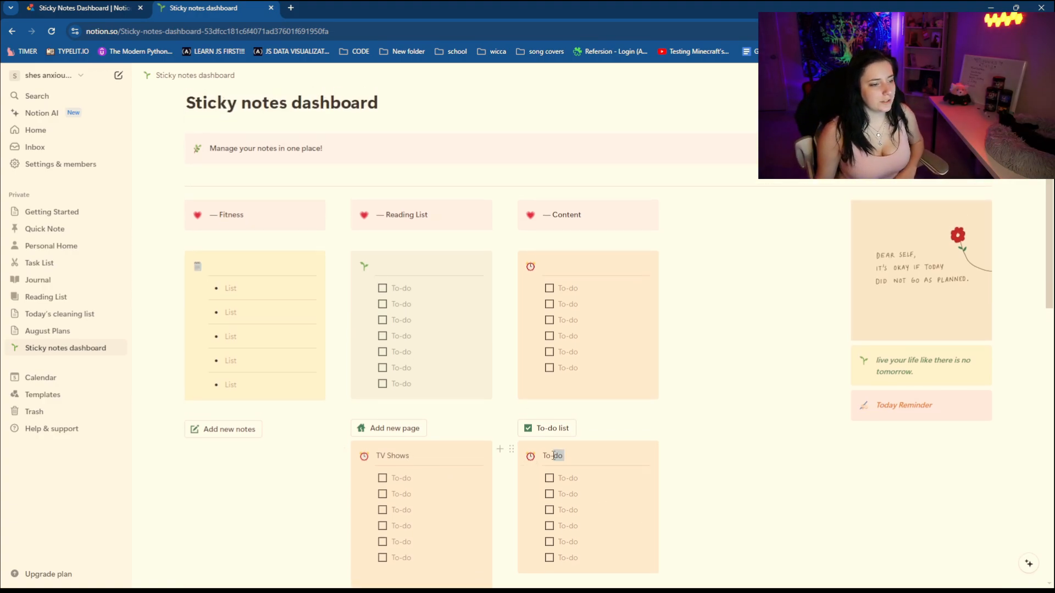
type("Self-care")
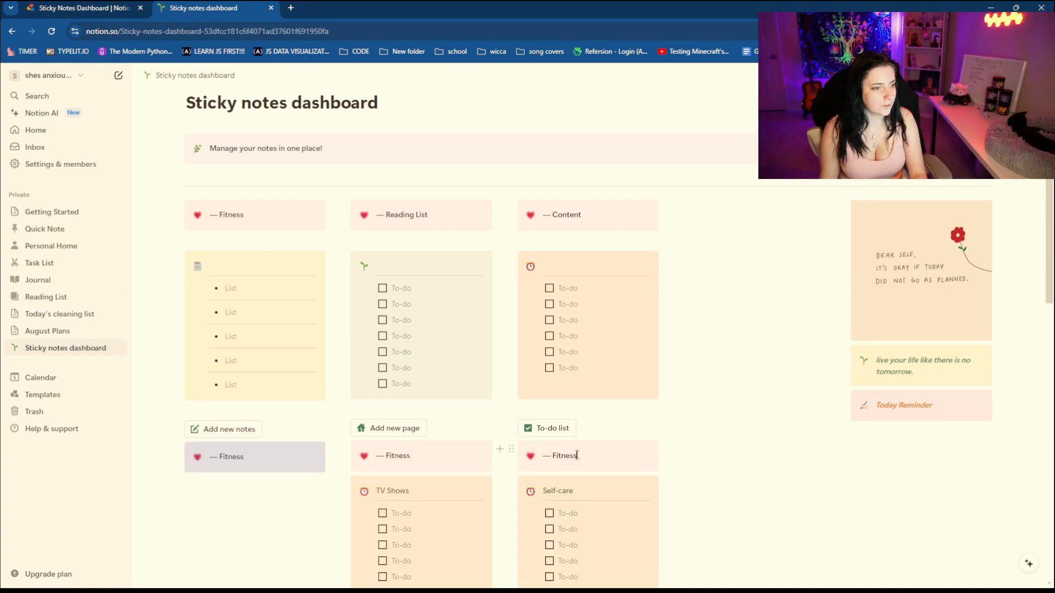
Step: Rename the Fitness heading above the Self-care list to "Self-Care", keeping its leading dash
left_click(579, 456)
left_click_drag(587, 455, 552, 456)
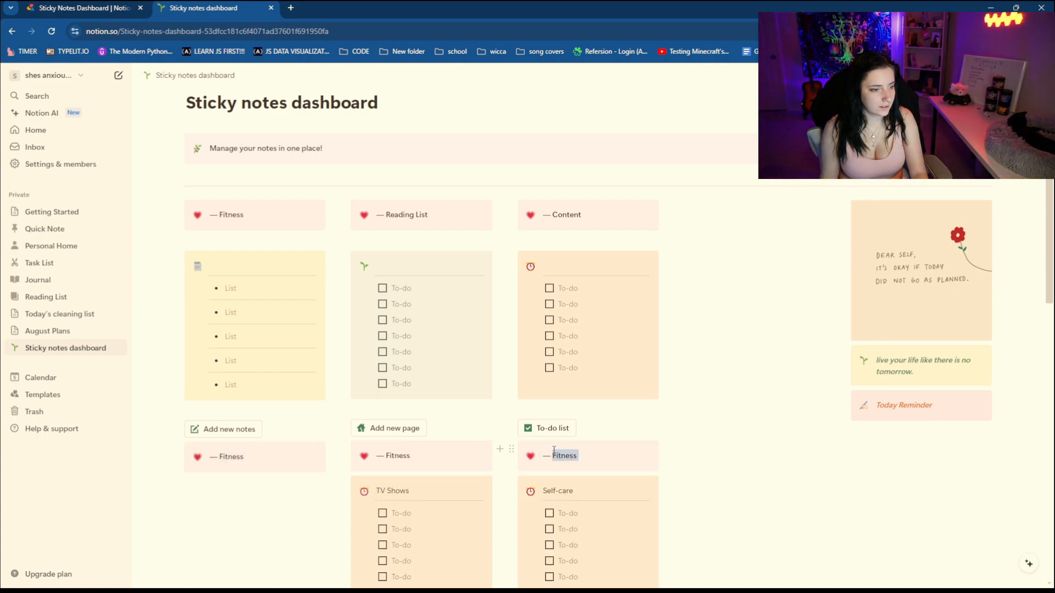
type("Self-Care")
Step: Rename the Fitness heading above the TV shows list to "TV Shows" and clear the titles inside both new to-do lists
left_click(413, 466)
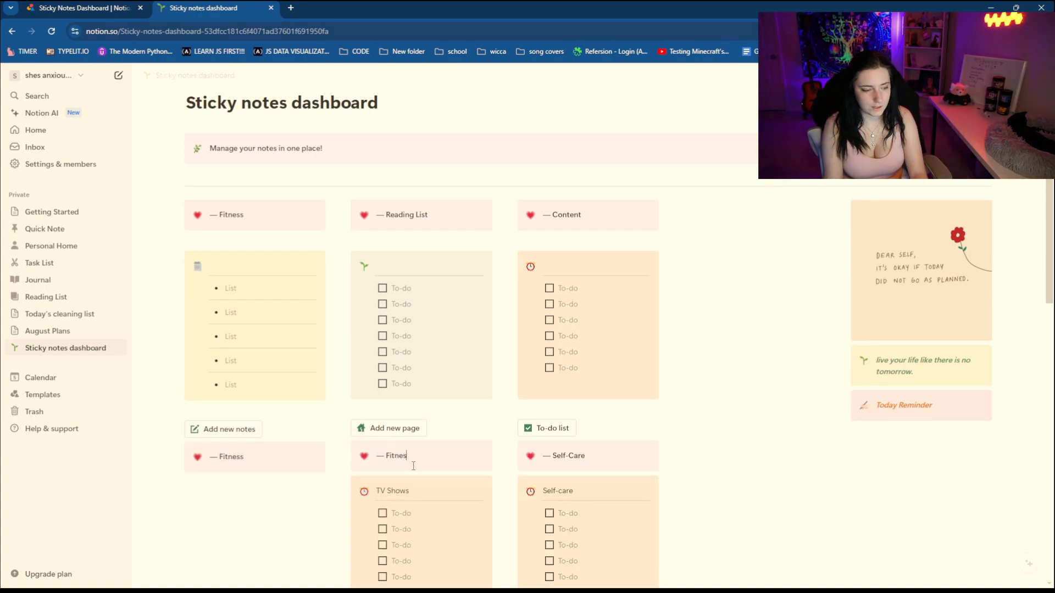
key("BackSpace")
key("BackSpace")
key("BackSpace")
key("BackSpace")
key("BackSpace")
type("TV Shows")
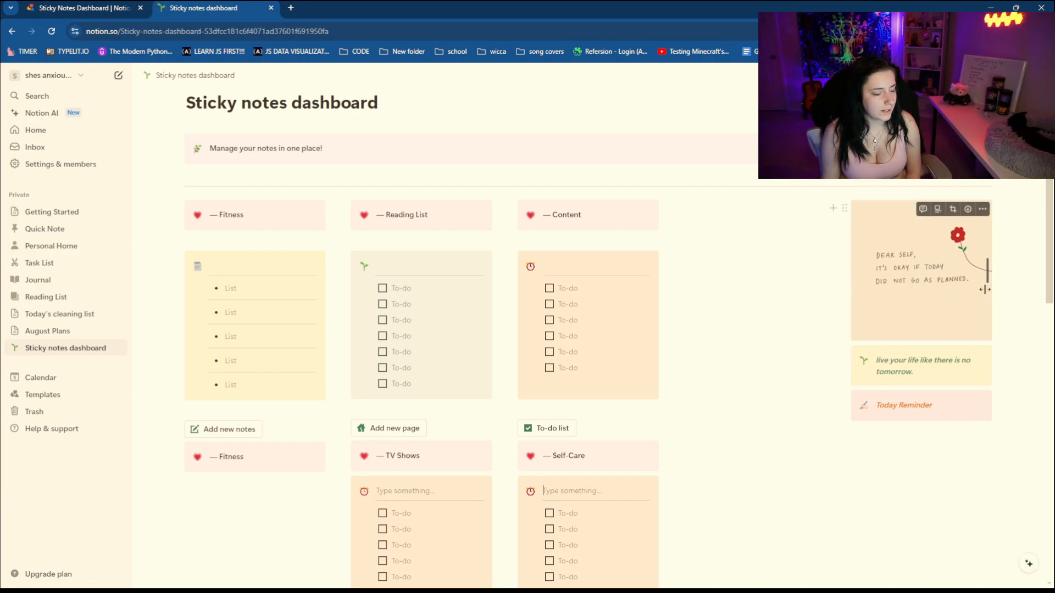
Step: Consult the Fitness items on the August Plans page and enter "2 walks /week" and "HYDRATE!!!" in the dashboard's Fitness list
left_click(69, 10)
left_click(203, 8)
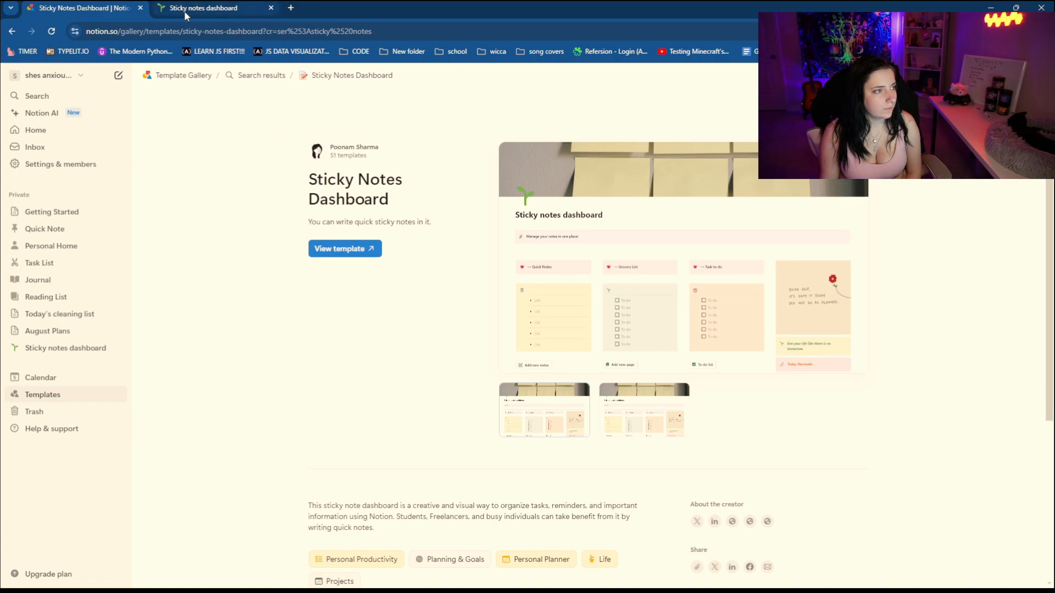
left_click(47, 331)
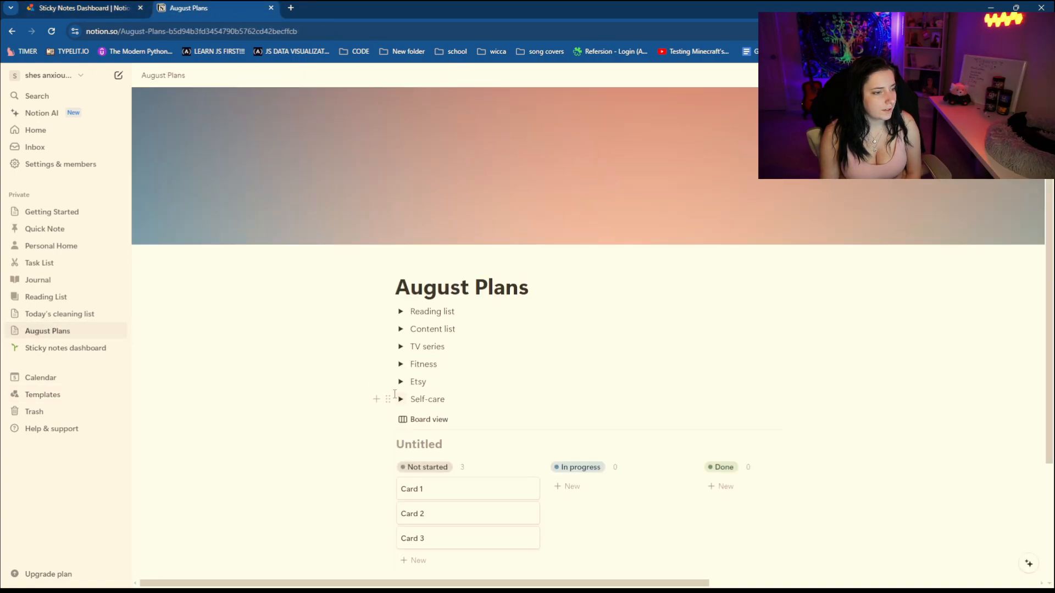
left_click(401, 365)
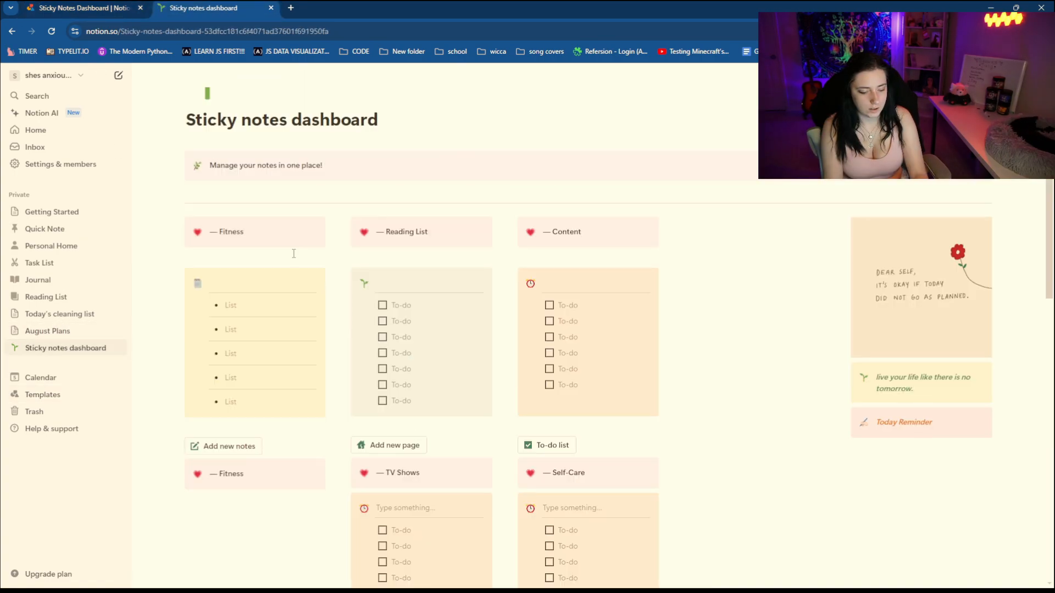
type("2 walks /week")
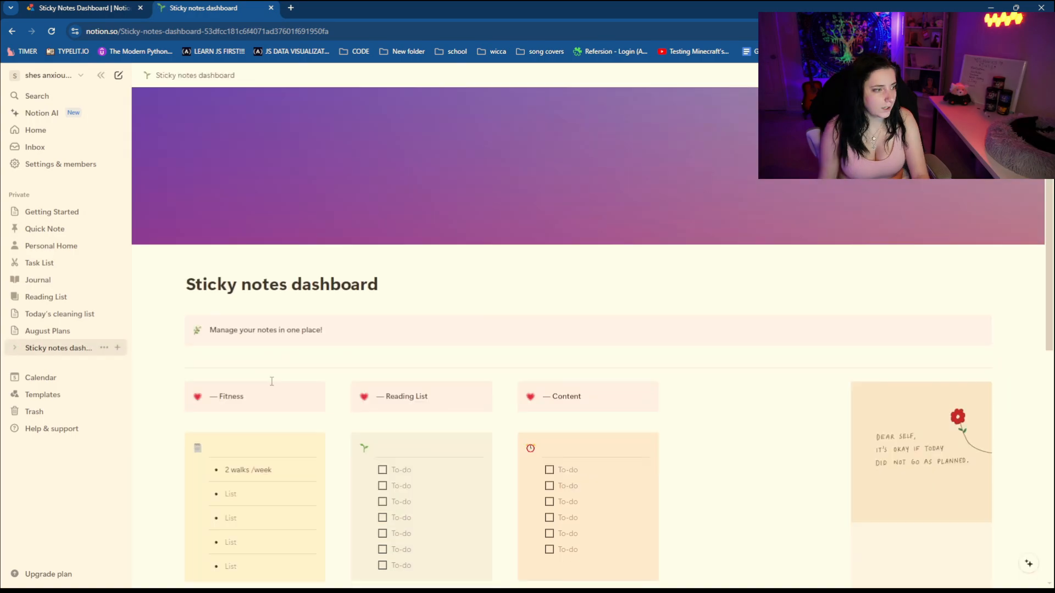
left_click(270, 493)
type("HYDR")
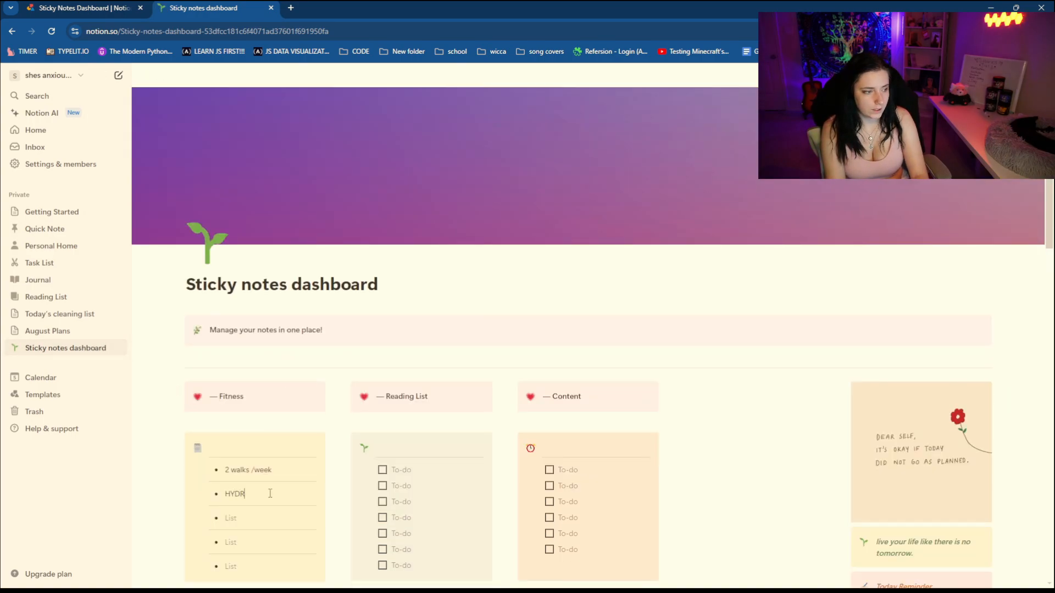
type("ATE!!!")
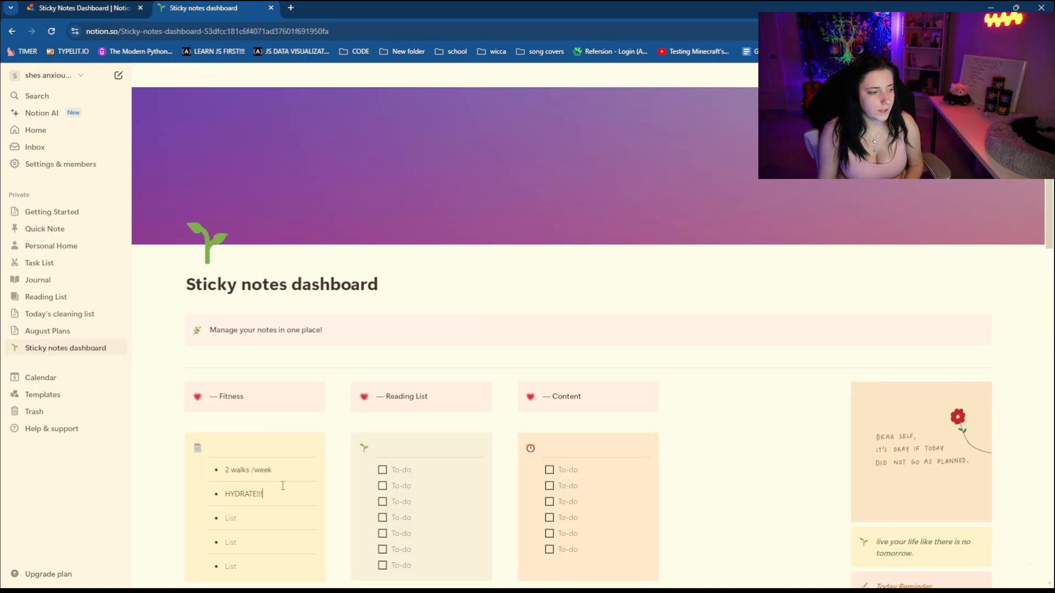
Step: Fill the Reading List with Tomorrow and tomorrow and tomorrow, Check & Mate, Enchanted case of spirits, Seven year slip and The Circle, removing the spare to-dos
scroll(282, 486, "down", 1)
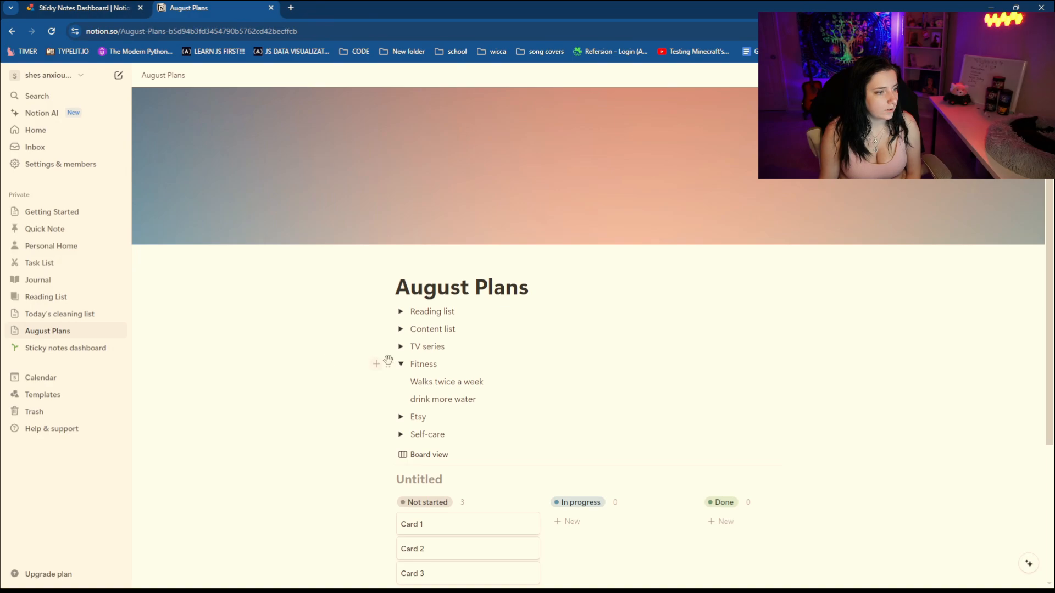
left_click(401, 312)
left_click_drag(469, 393, 420, 347)
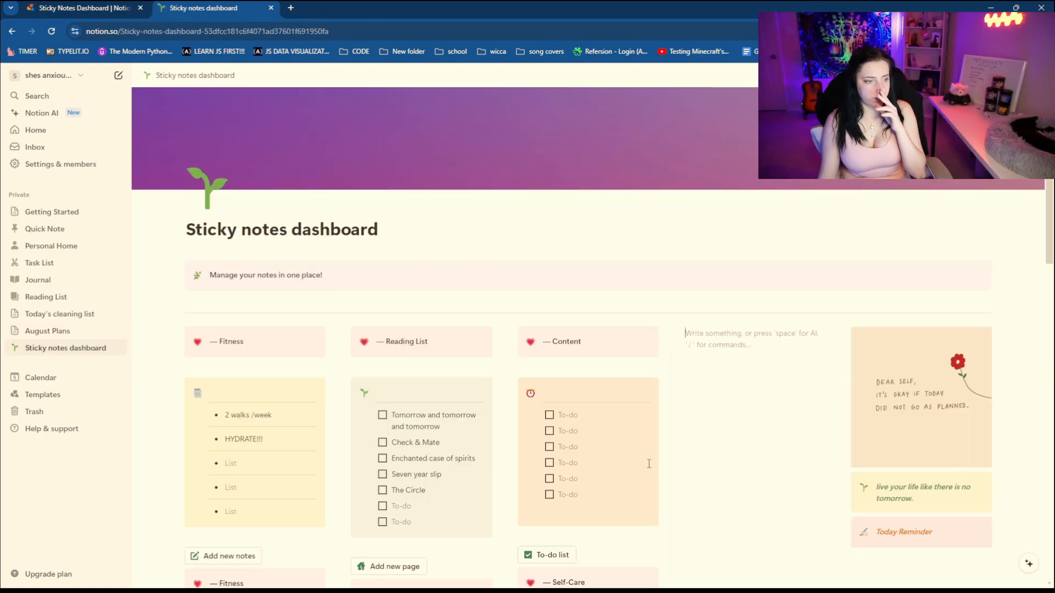
left_click(416, 512)
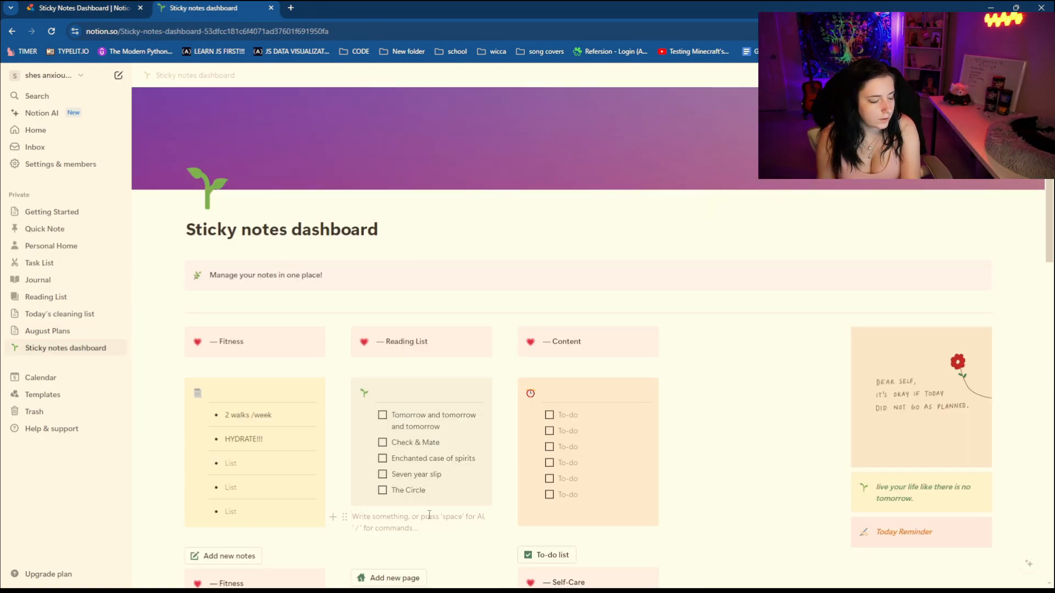
left_click(716, 440)
Step: Title the Reading List note "Physical TBR" and the Fitness note "To-do"
left_click(391, 389)
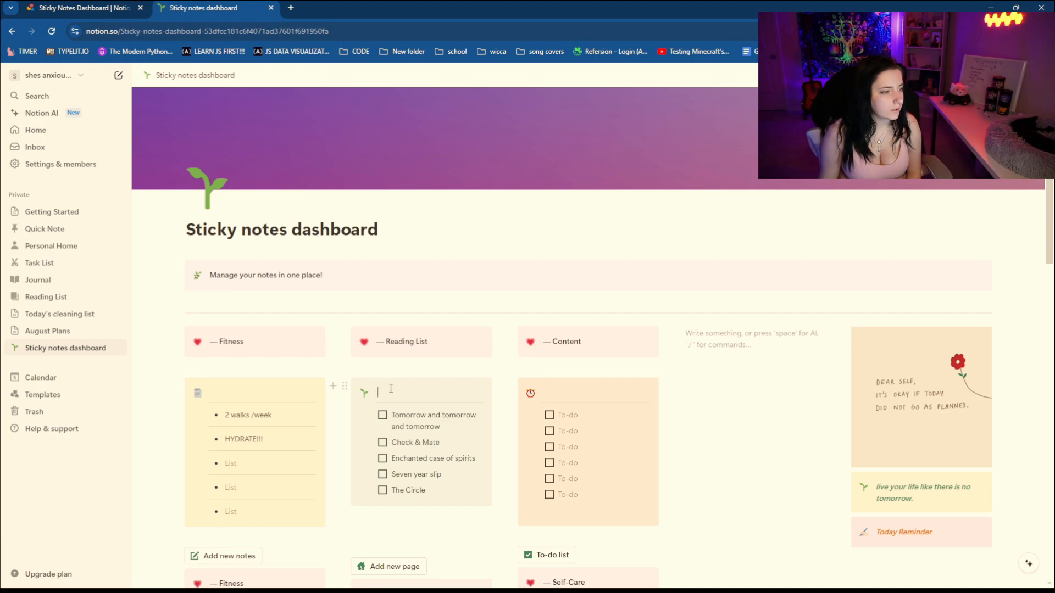
type("PH")
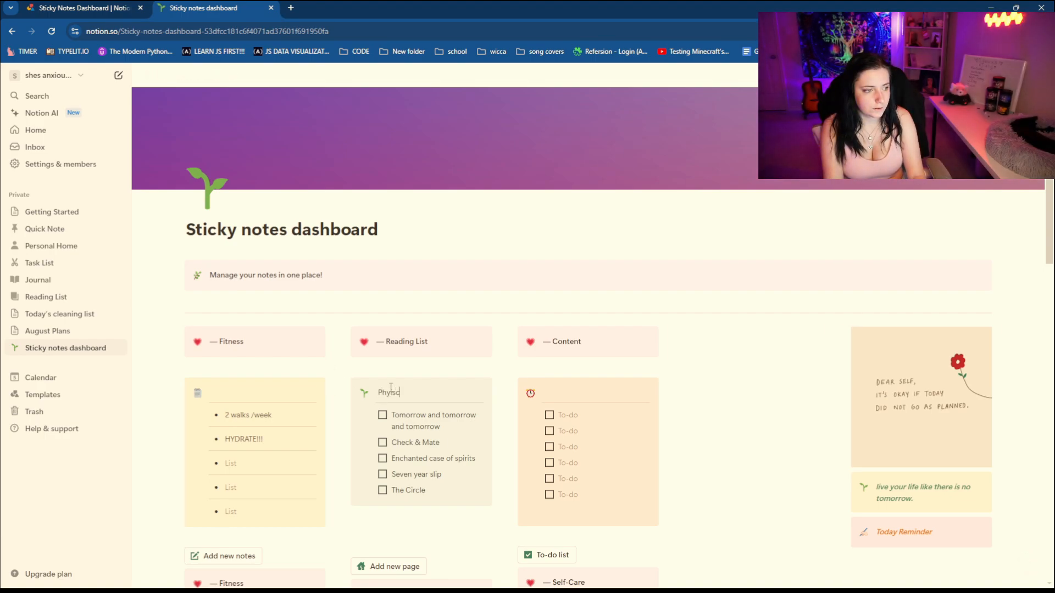
type("ysical TBR")
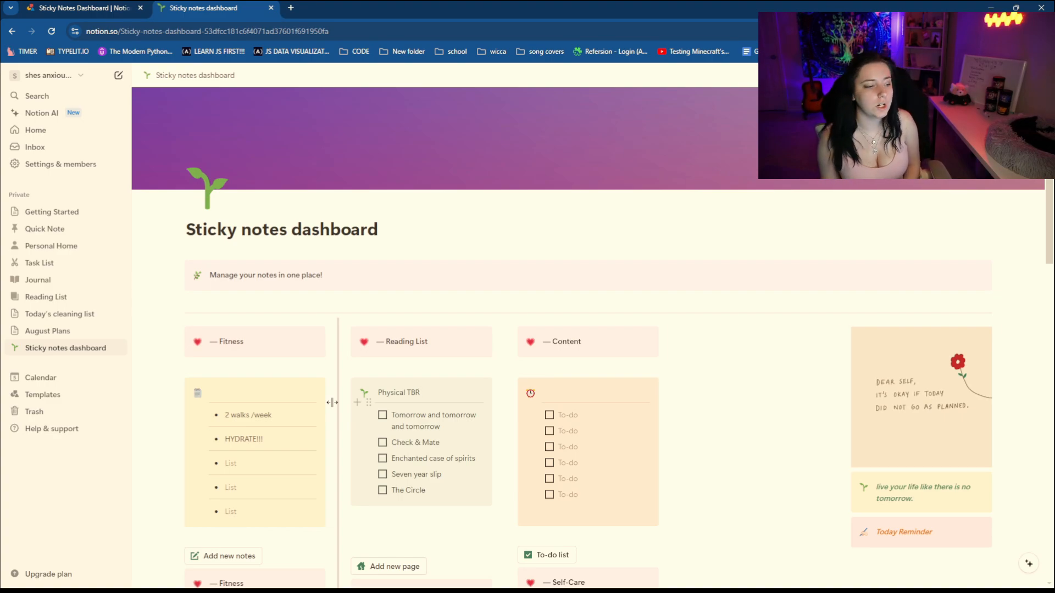
left_click(291, 392)
type("R")
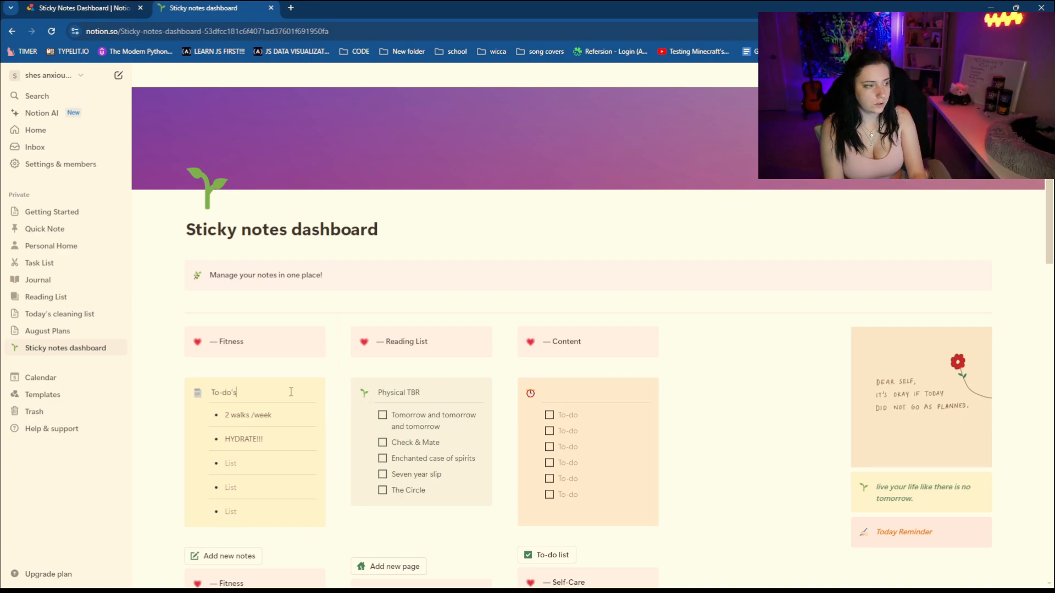
scroll(659, 401, "down", 1)
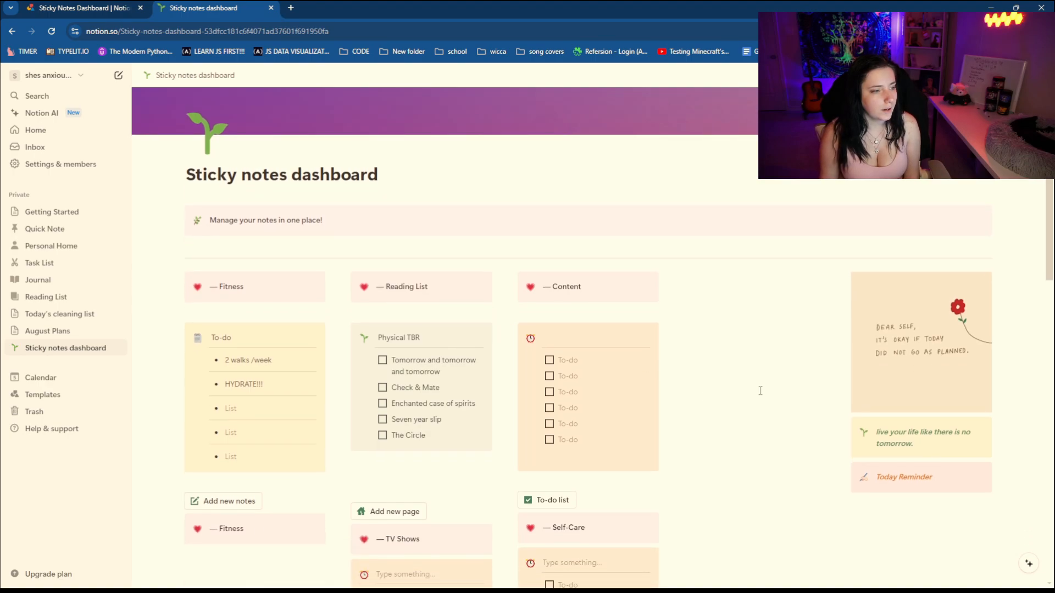
left_click(759, 389)
Step: Replace the to-do block under the Self-Care heading with a bulleted Notes block and change its icon
scroll(732, 467, "down", 3)
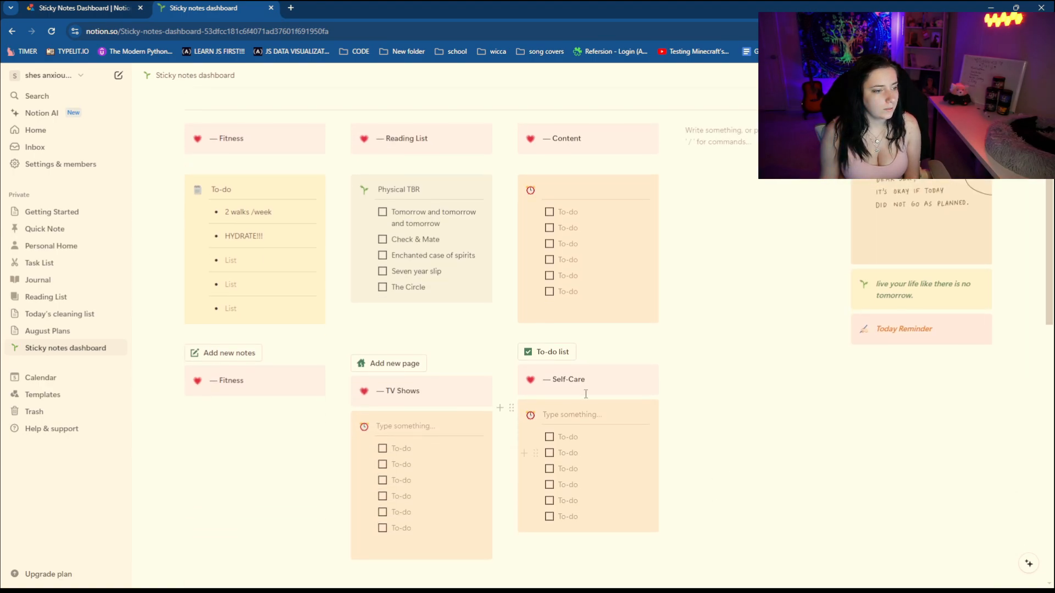
left_click(597, 383)
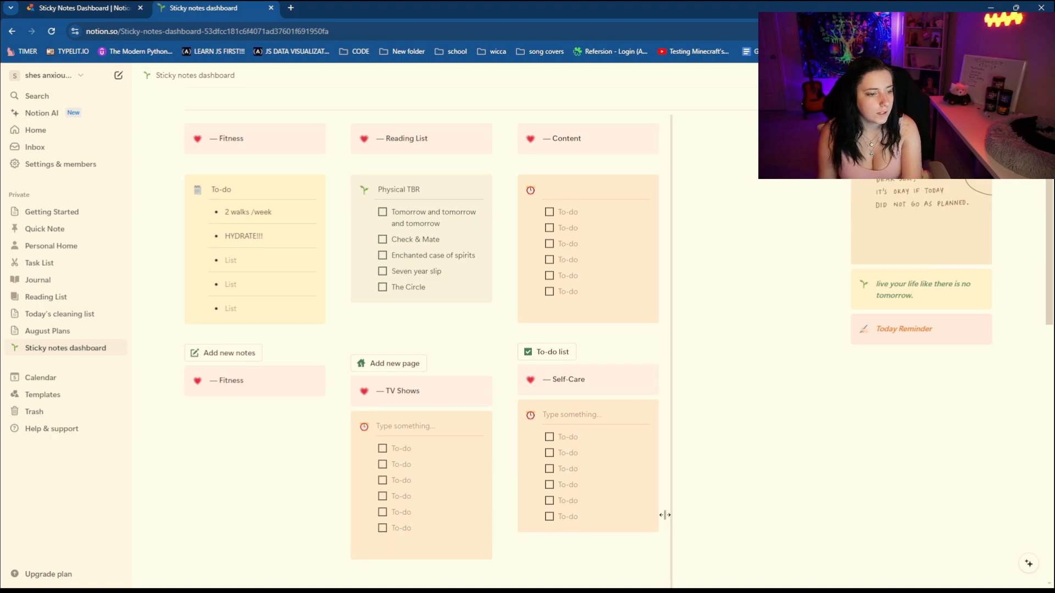
left_click_drag(665, 514, 617, 467)
left_click(619, 467)
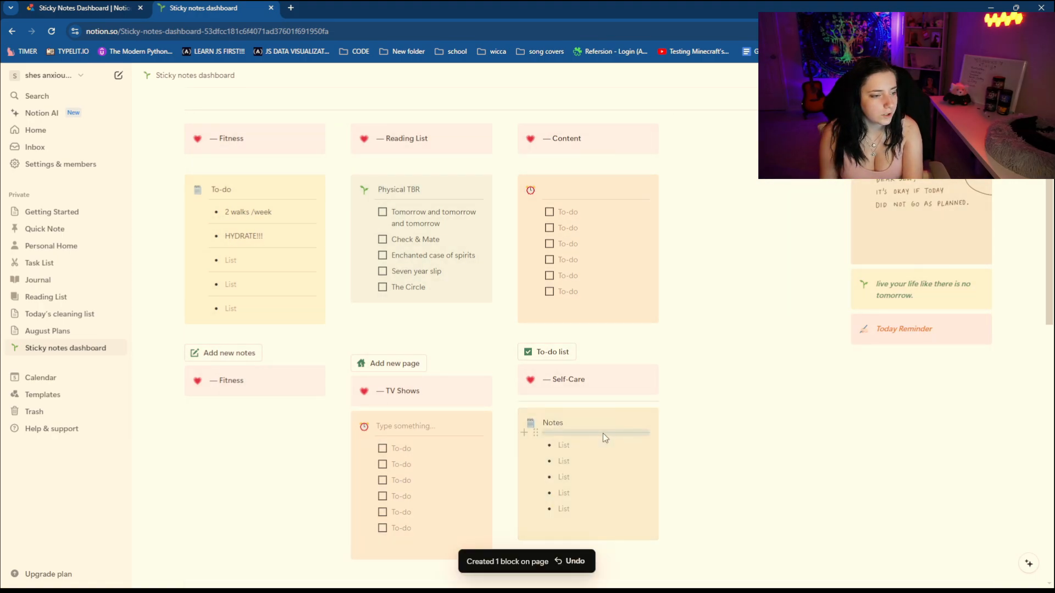
left_click(562, 427)
left_click(530, 423)
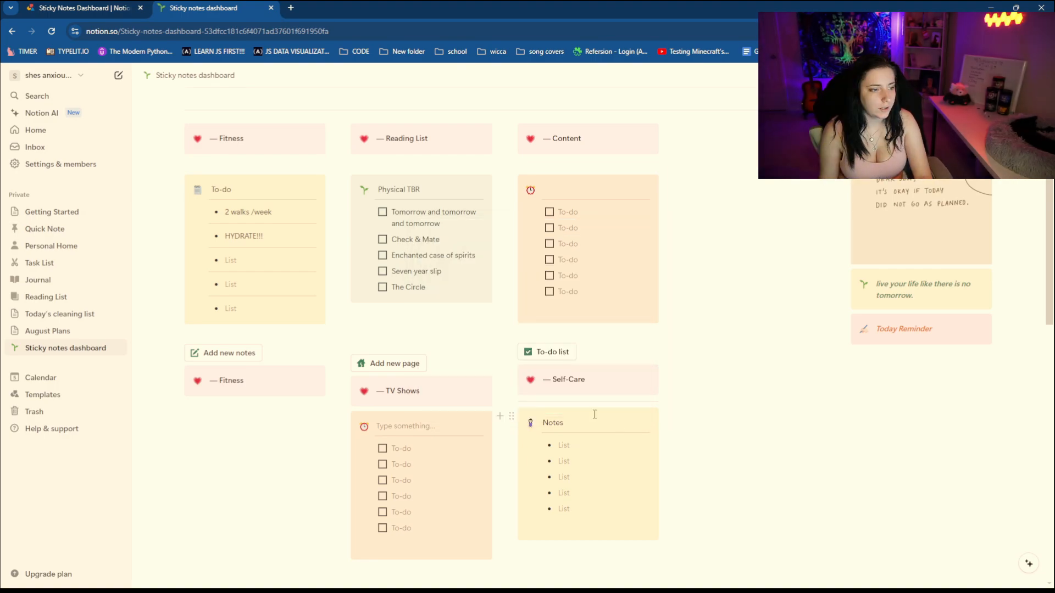
Step: Retitle the Notes block under Self-Care as "Nurture the Soul"
left_click_drag(594, 414, 595, 424)
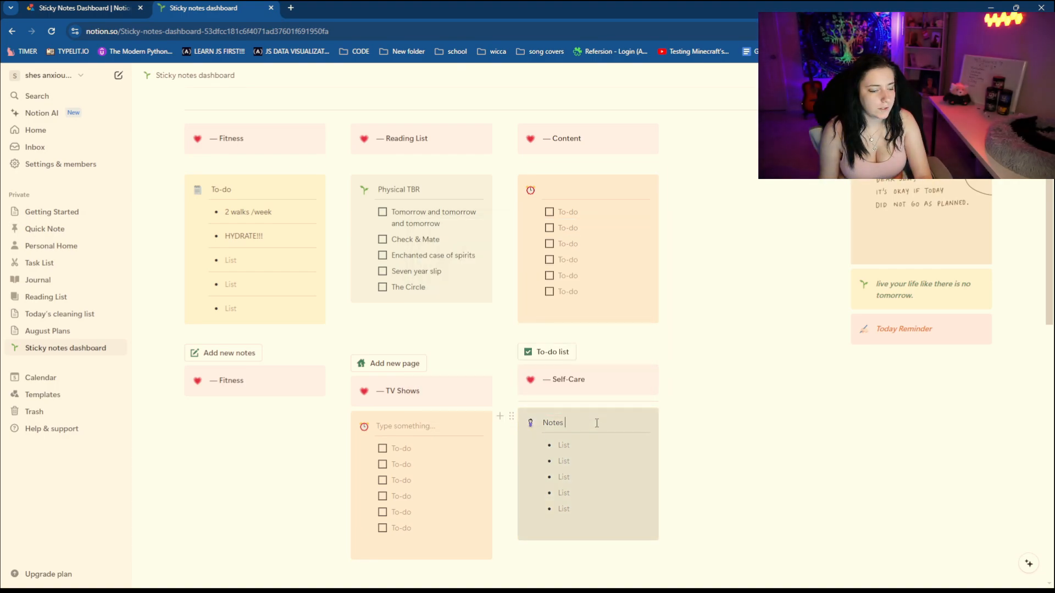
left_click(594, 424)
key("BackSpace")
key("BackSpace")
key("BackSpace")
key("BackSpace")
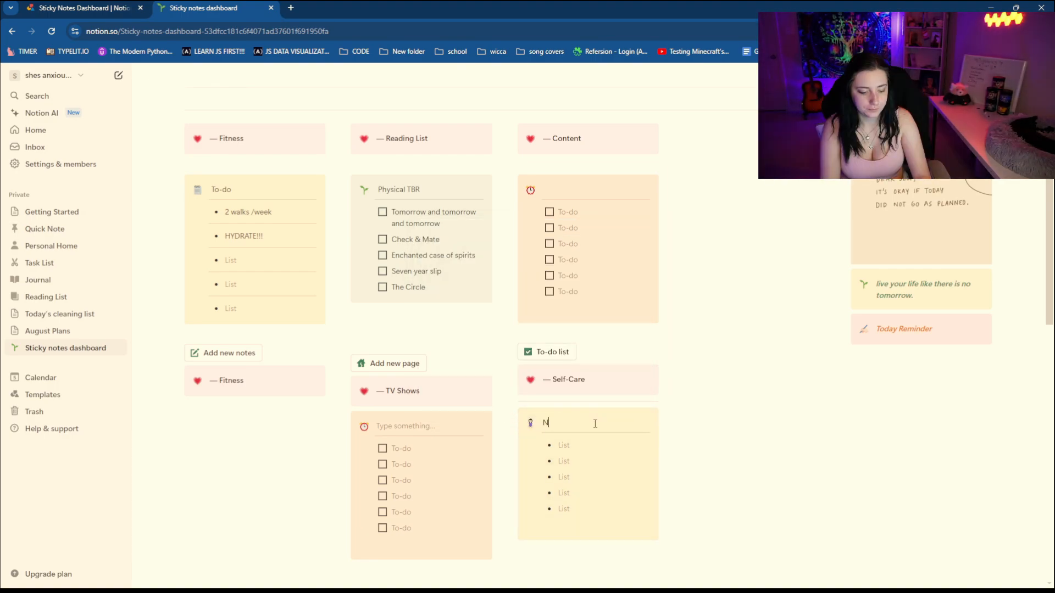
type("urture the Soul")
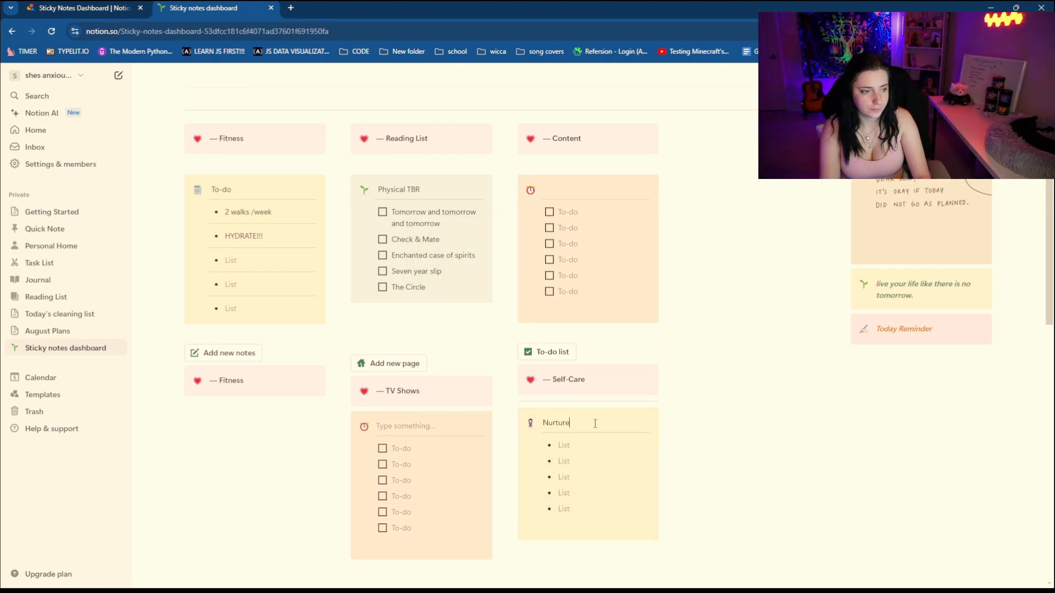
Step: Enter "More baths", "2 breaks a week" and "Meditate 2/week" as the first three Nurture the Soul bullets
left_click(574, 445)
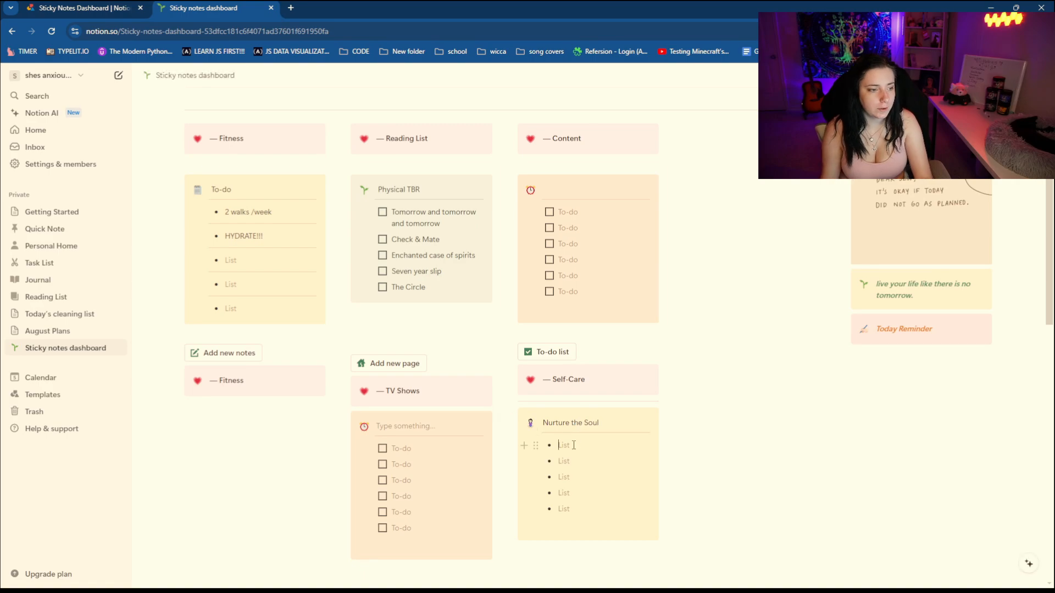
scroll(569, 446, "up", 5)
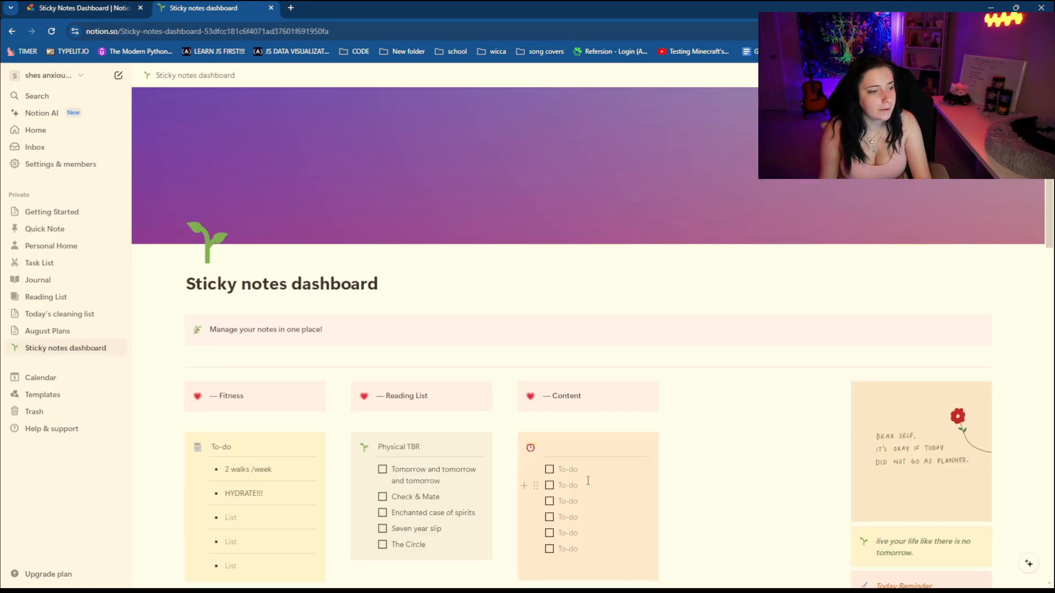
scroll(584, 477, "down", 5)
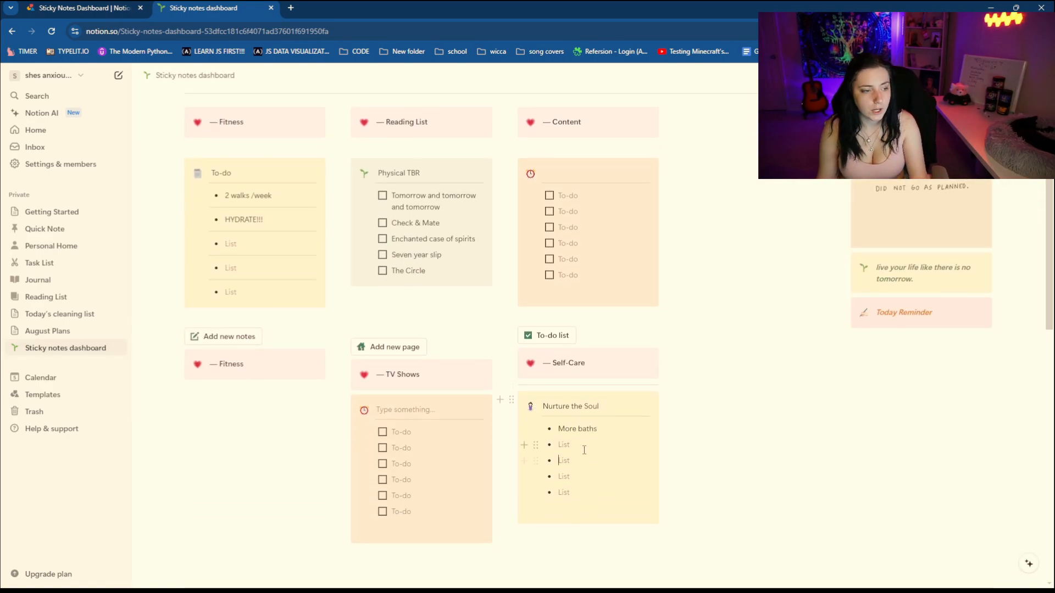
type("2")
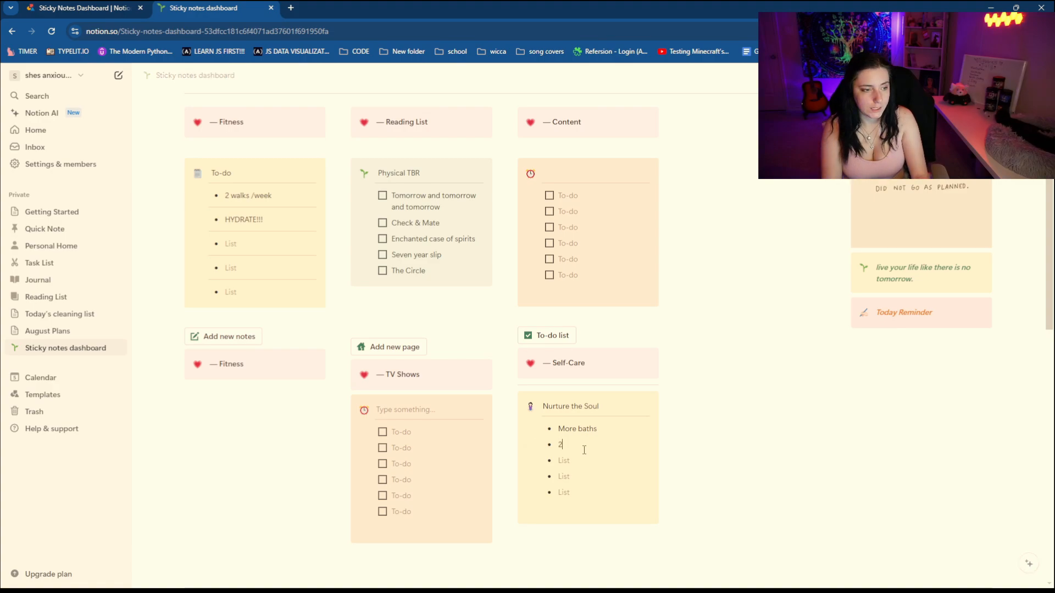
type(" breaks a week")
key("Return")
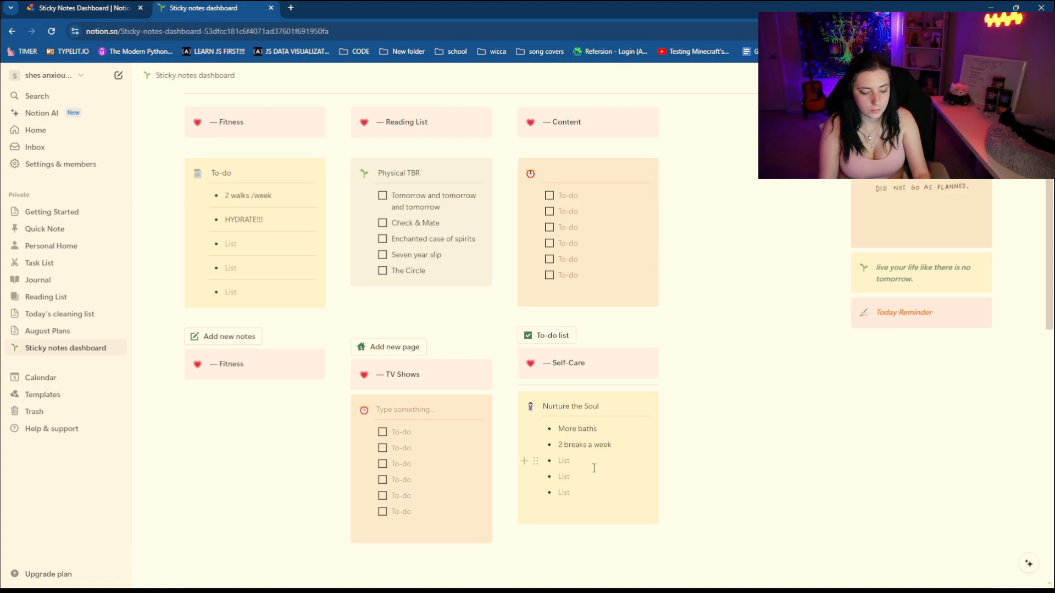
type("Meditate 2")
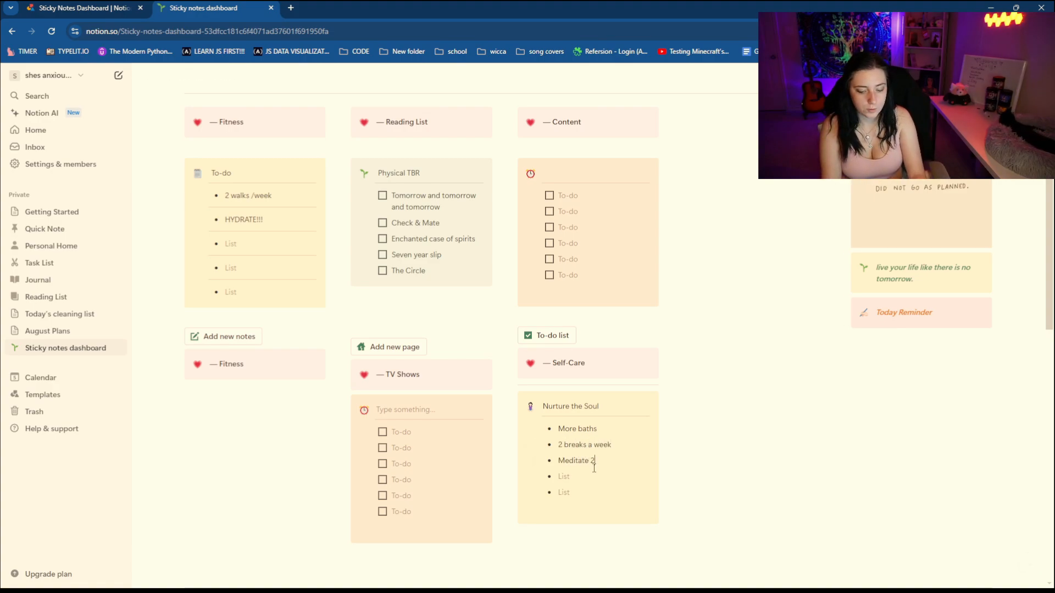
type("/week")
Step: Enter "Journal Friday" and "Journal plan Sunday" as the last two Nurture the Soul bullets
scroll(594, 468, "down", 2)
key("Return")
type("Journa")
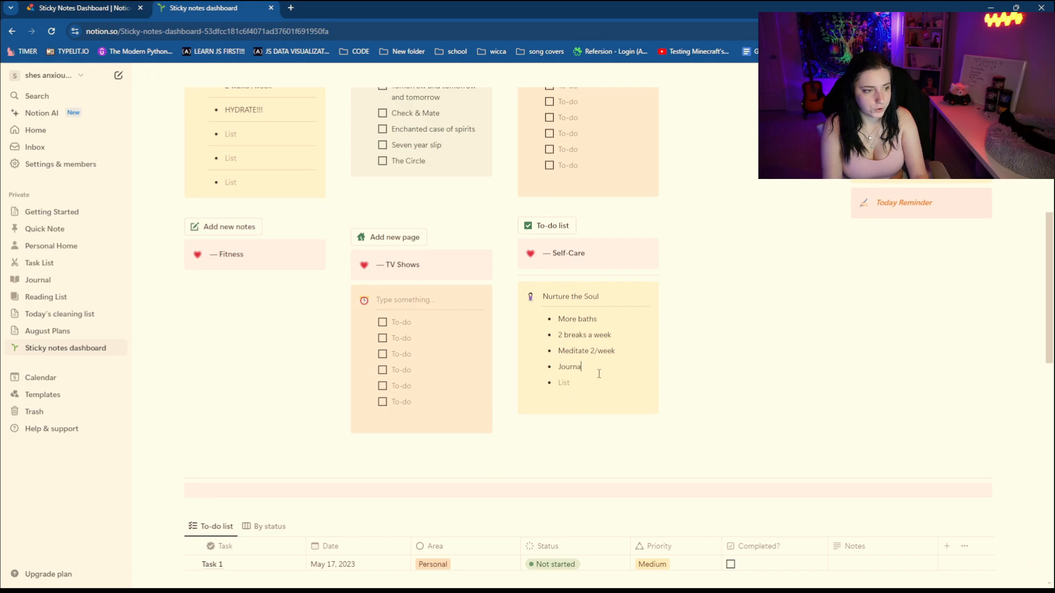
type("l Friday")
left_click(598, 384)
type("Journal pla")
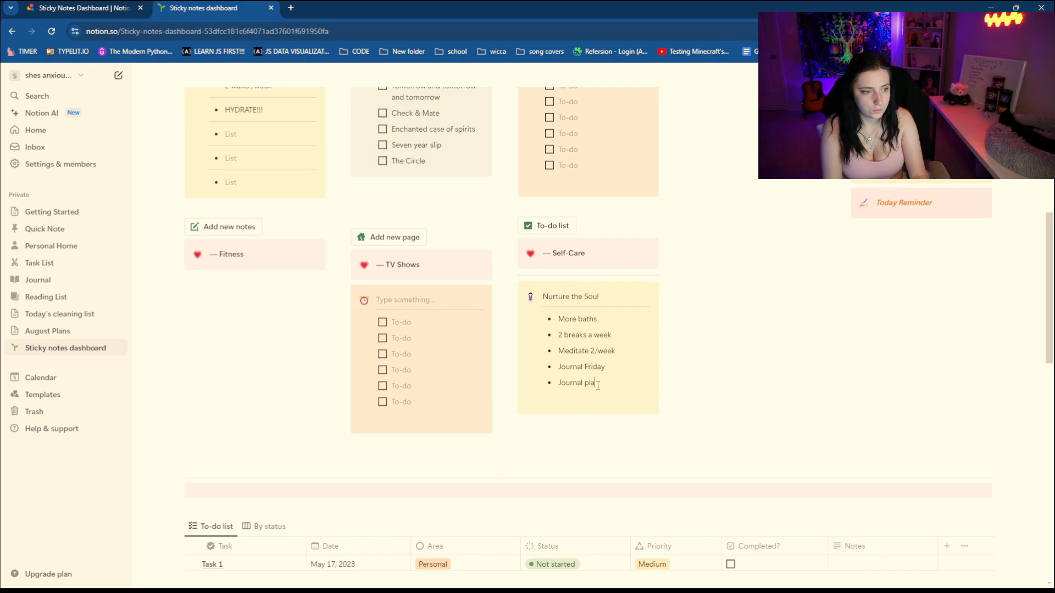
type("nMonday")
key("BackSpace")
key("BackSpace")
key("BackSpace")
key("BackSpace")
key("BackSpace")
key("BackSpace")
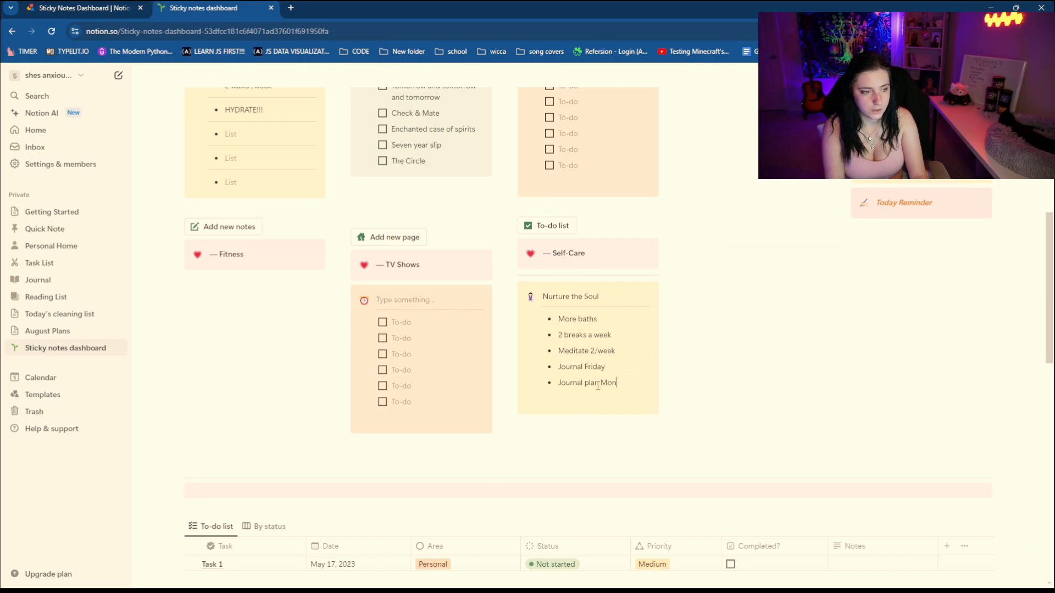
type("Sunday")
Step: Change the Journal Friday bullet to "Journal wrap-up Friday"
left_click(584, 366)
type("wrap-")
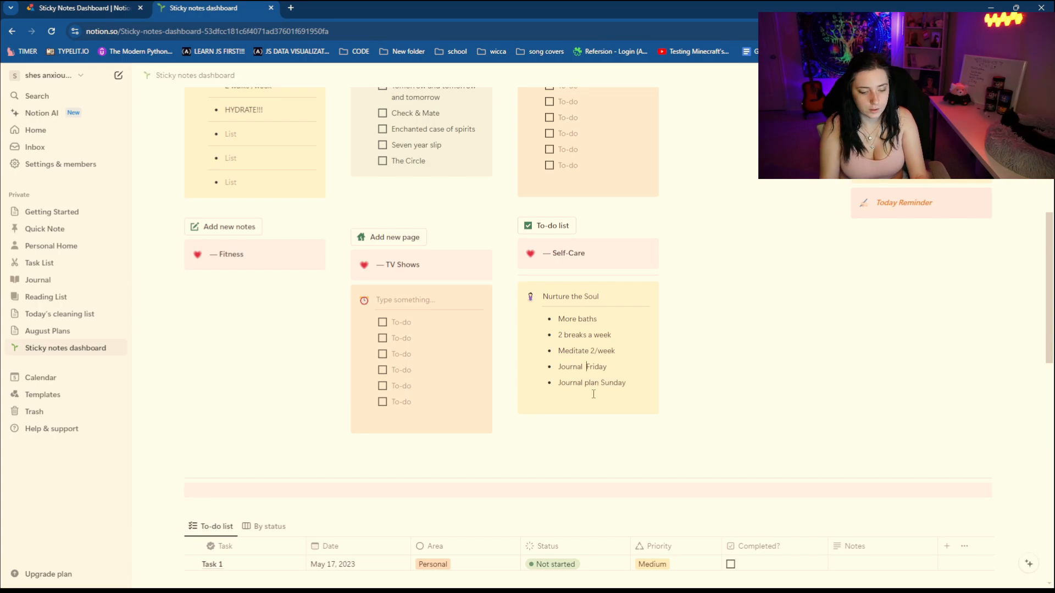
type("up")
scroll(589, 531, "up", 2)
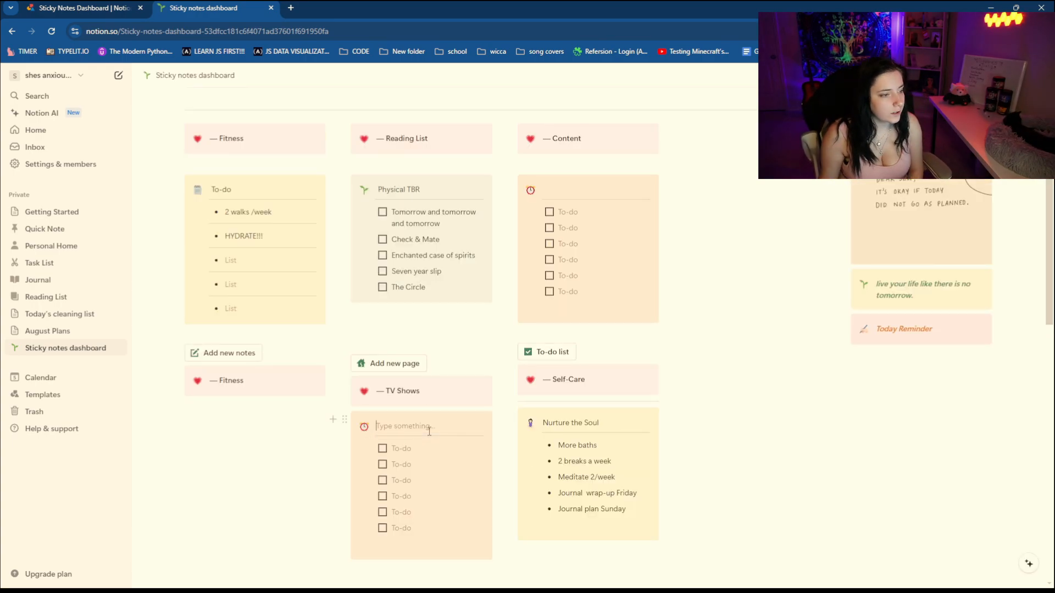
Step: Title the to-do block under TV Shows "Finish Series" and change its icon to the TV emoji
type("Finish")
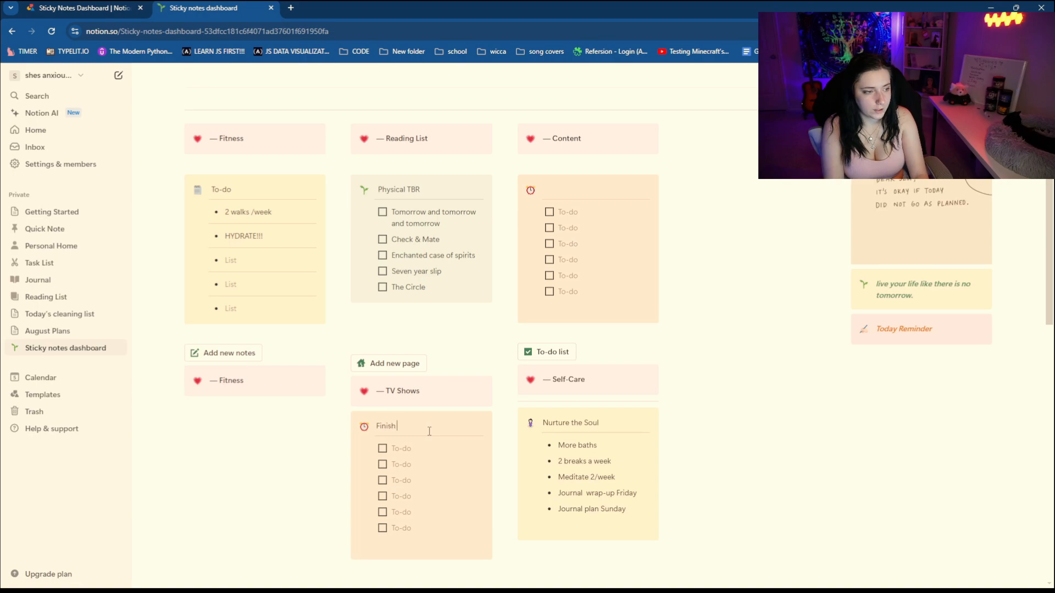
type(" Series")
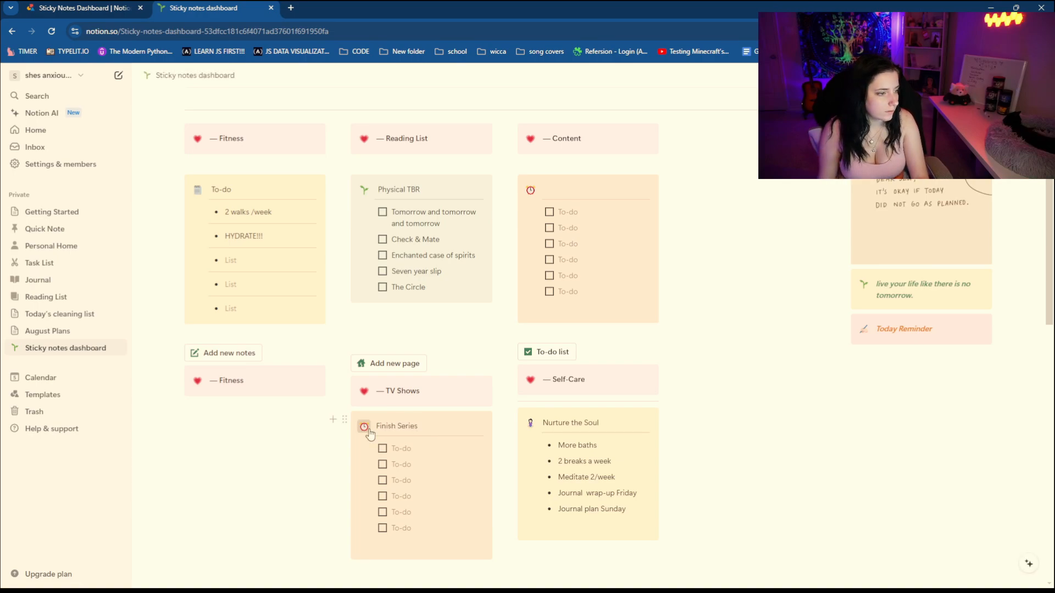
left_click(364, 426)
type("r")
key("BackSpace")
type("tv")
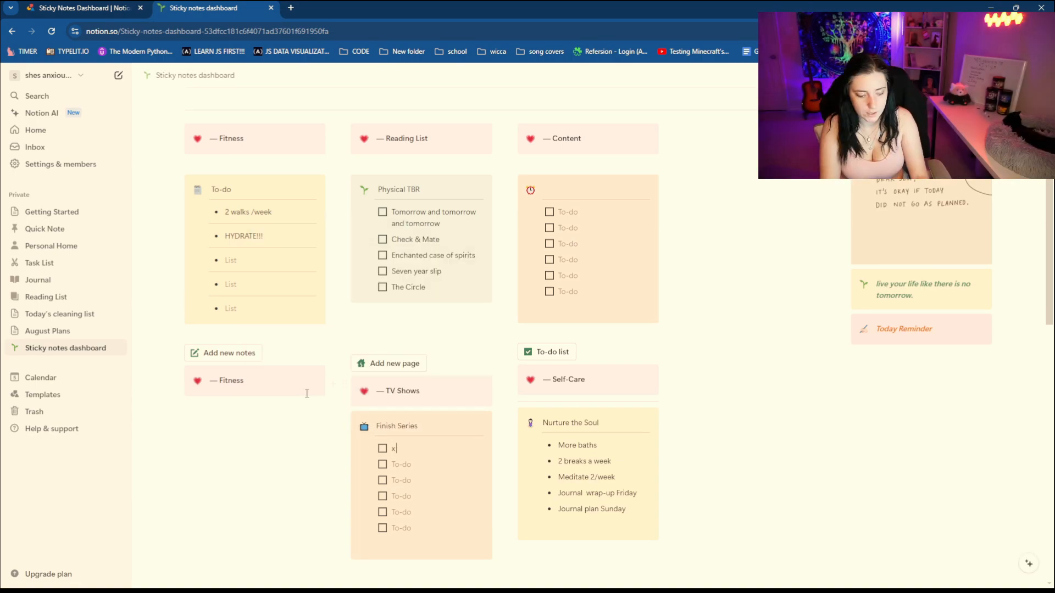
Step: Enter "X and the city", "Dated & related" and "Monk" as the Finish Series to-dos, capitalizing each first letter
type("and the city")
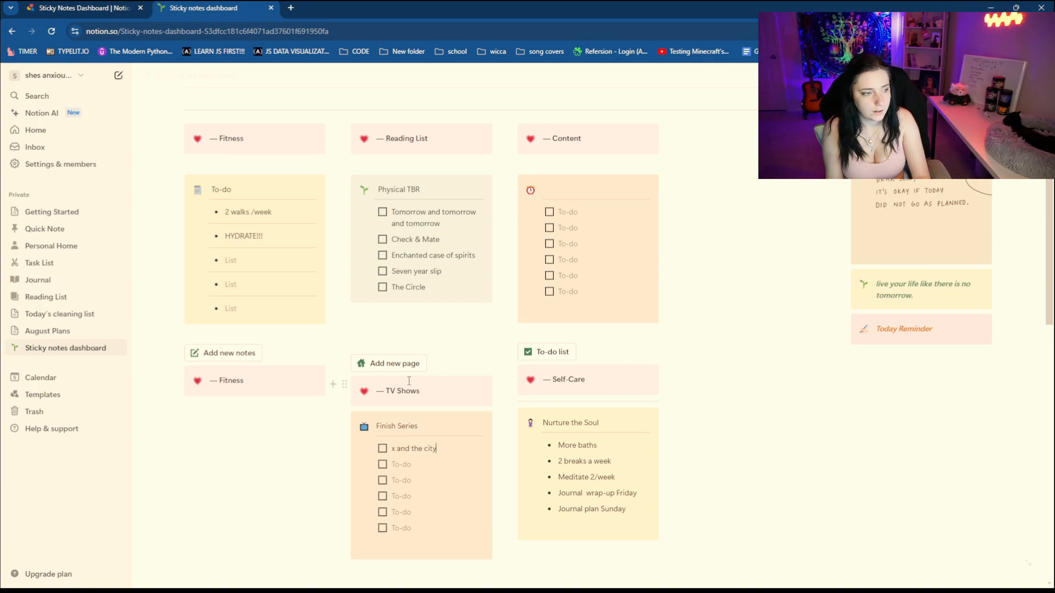
left_click(405, 468)
type("dated")
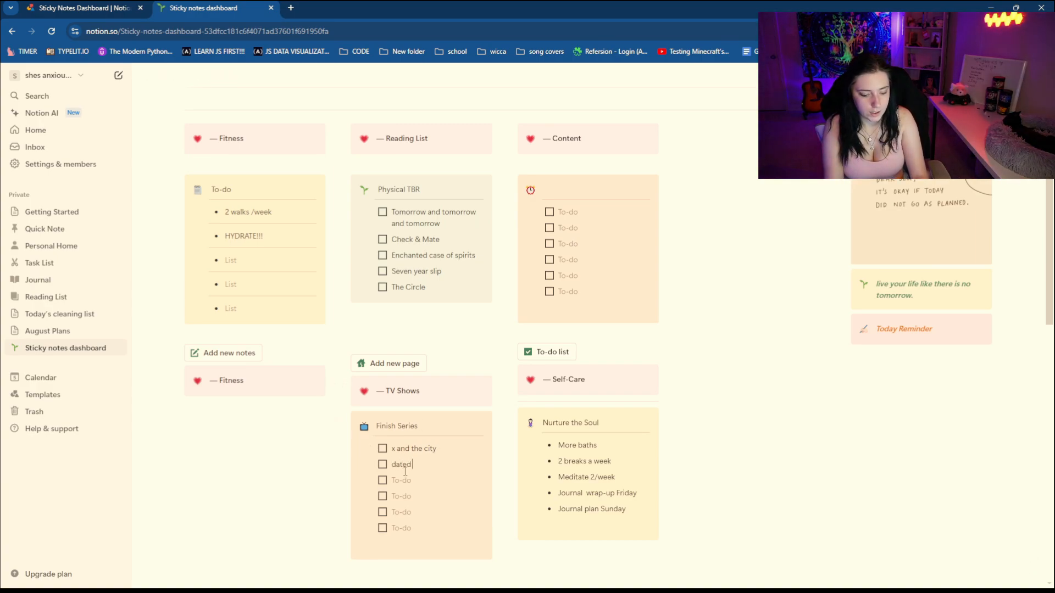
type(" & related")
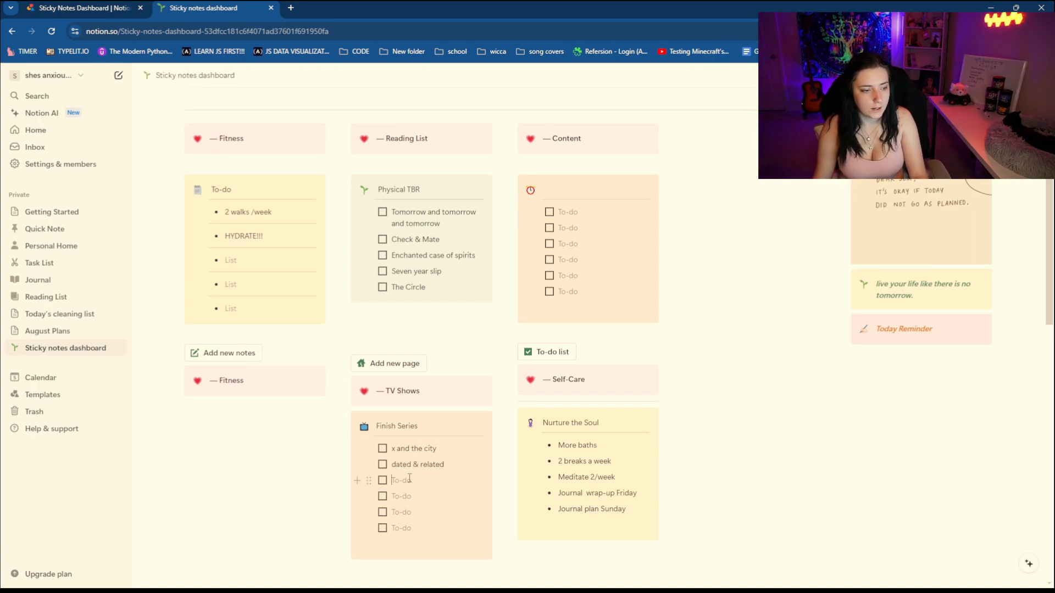
left_click(410, 478)
type("Monk")
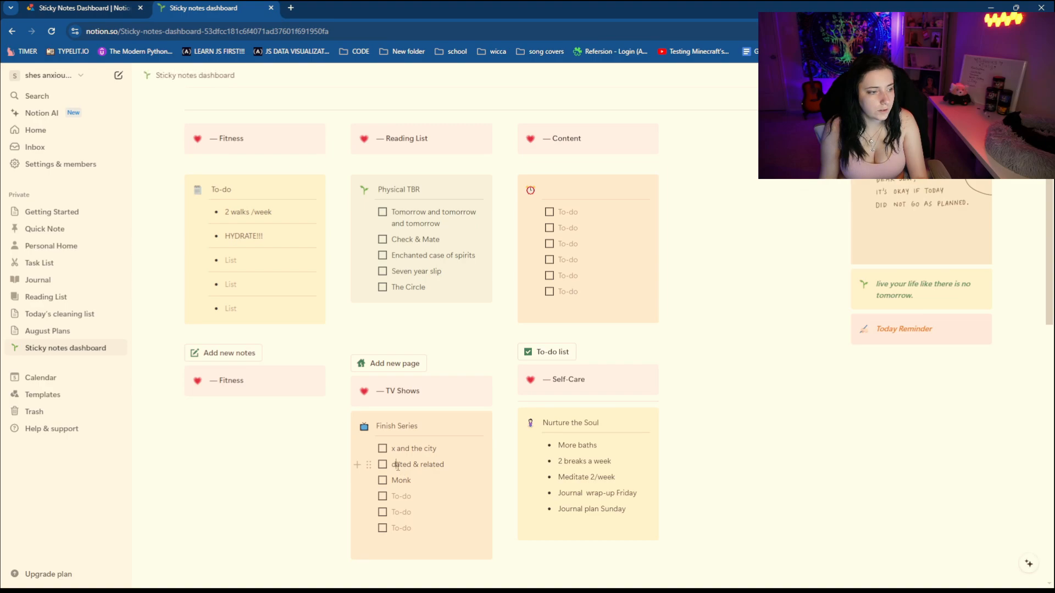
left_click(398, 466)
key("BackSpace")
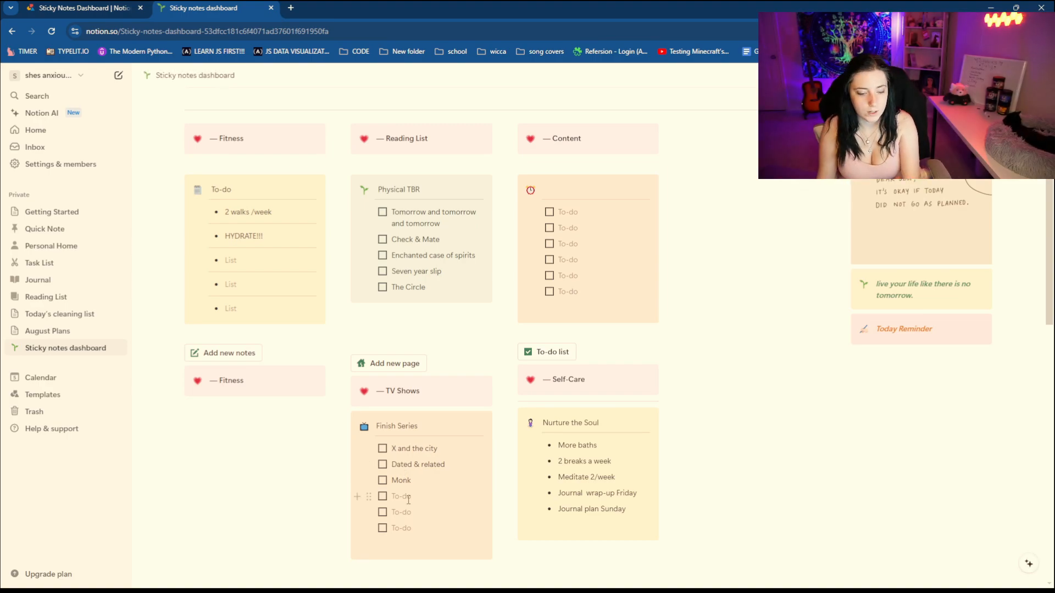
Step: Delete the three empty to-dos below Monk in the Finish Series block
left_click(420, 528)
key("BackSpace")
key("BackSpace")
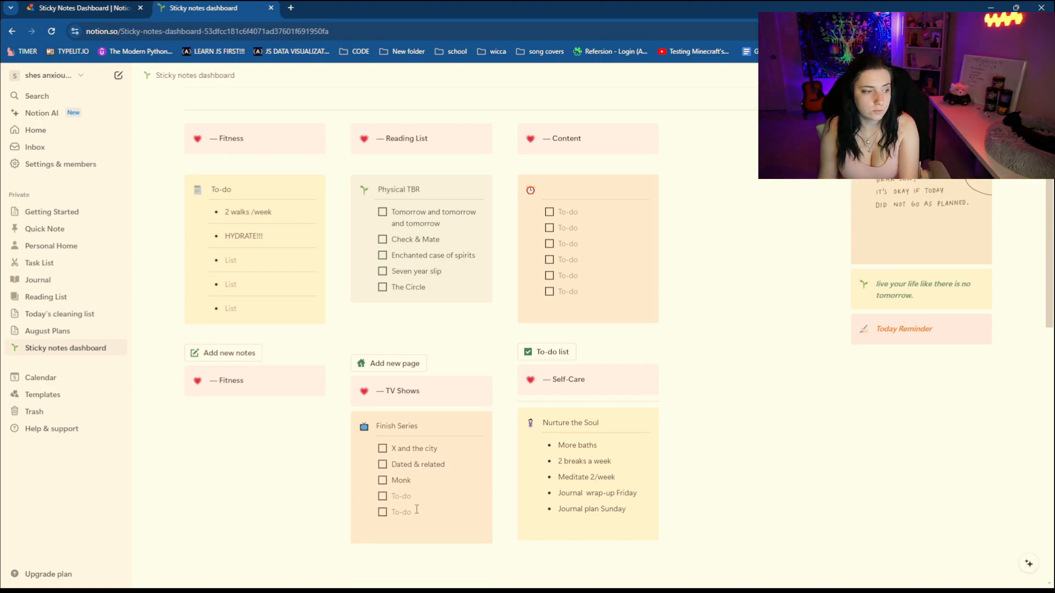
left_click(421, 512)
key("BackSpace")
key("BackSpace")
key("BackSpace")
key("BackSpace")
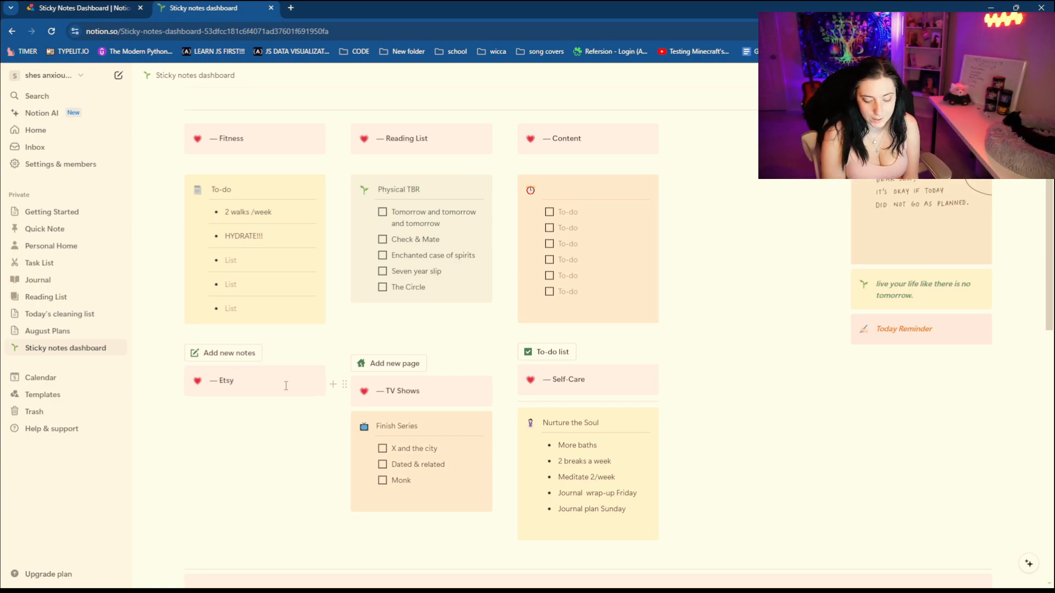
Step: Retitle the second Fitness heading, below Add new notes, as "Etsy is all LOVE"
type("is all LOVE")
key("Return")
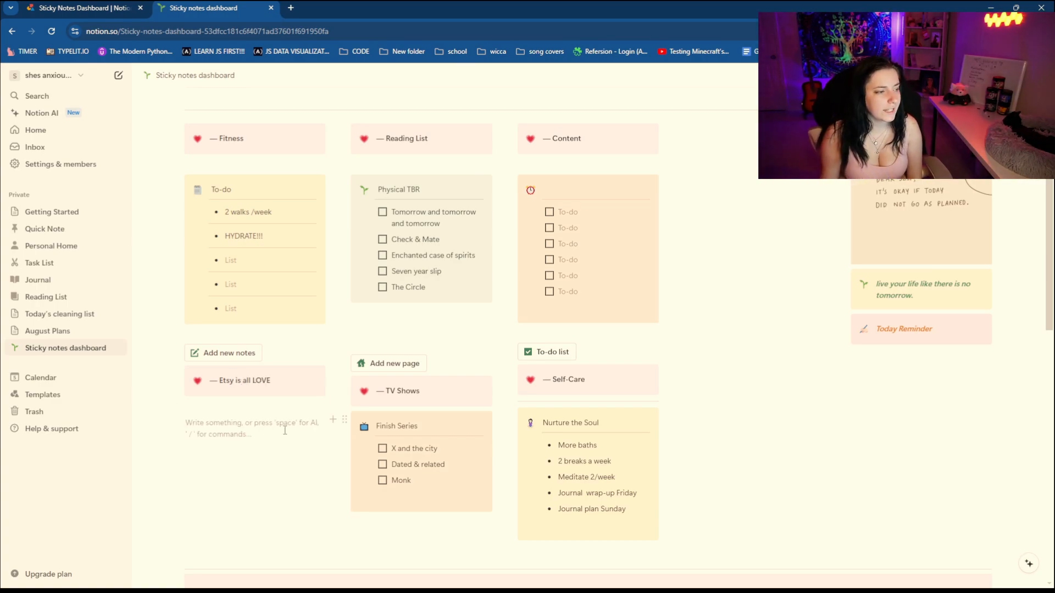
left_click(693, 362)
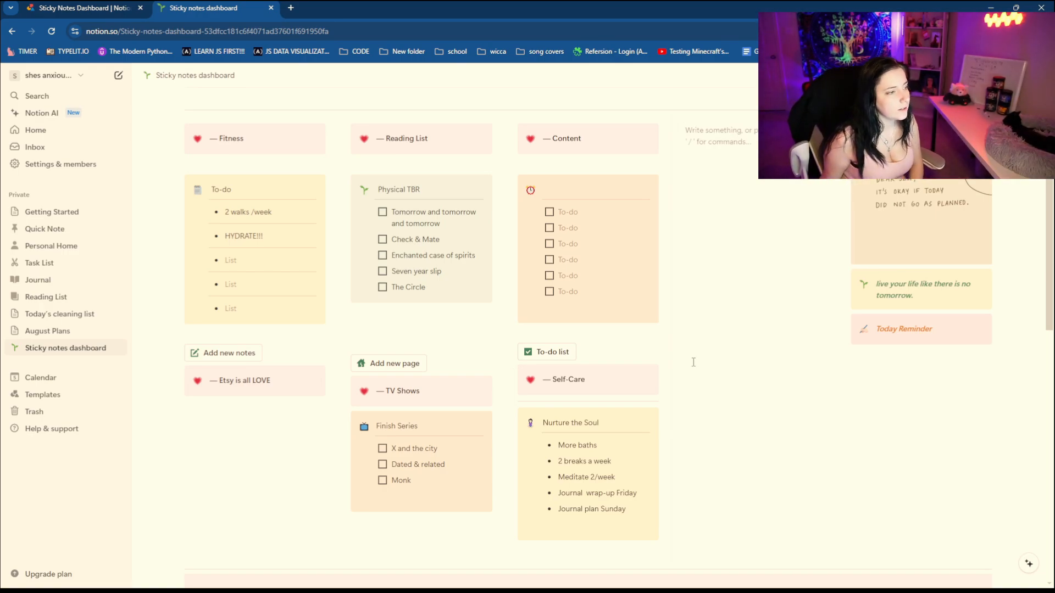
Step: Change the Physical TBR block's icon to the red book emoji
left_click(252, 312)
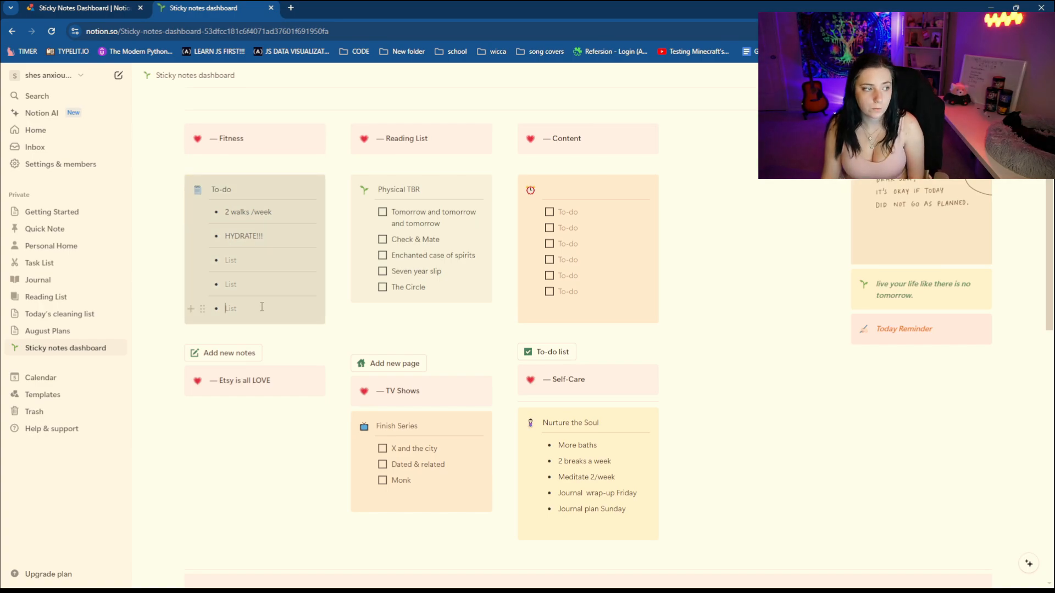
left_click(287, 422)
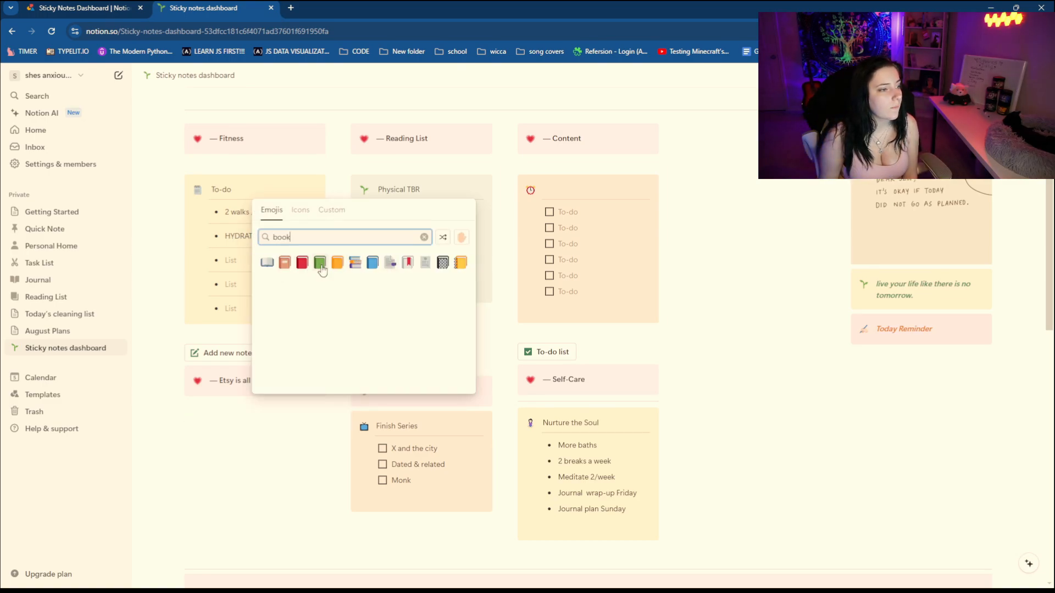
left_click(302, 263)
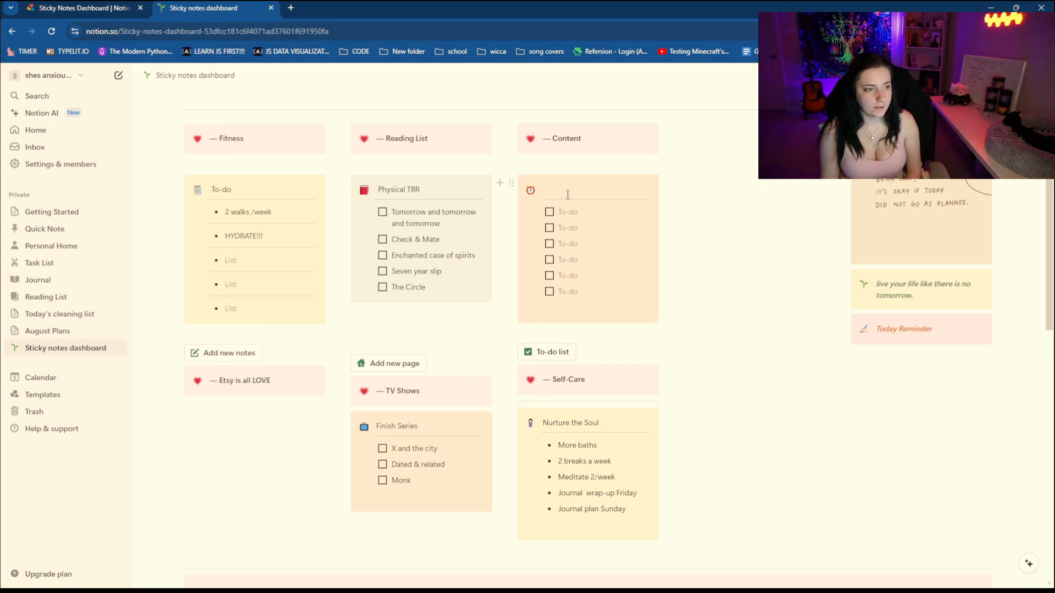
Step: Delete the untitled to-do block under the Content heading, including its empty to-dos
left_click(567, 194)
left_click(643, 315)
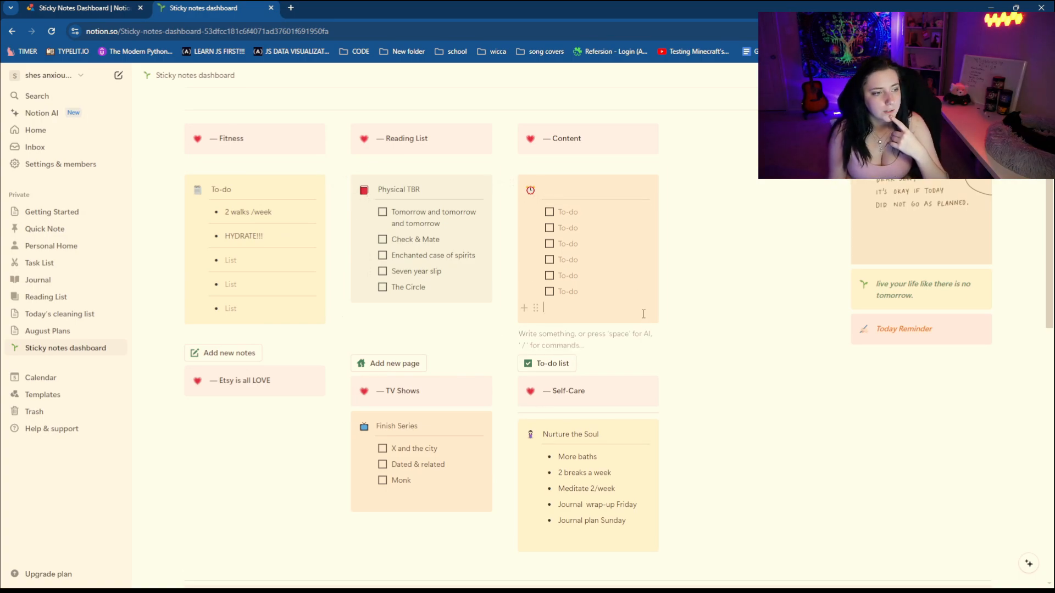
key("BackSpace")
key("BackSpace")
key("BackSpace")
key("BackSpace")
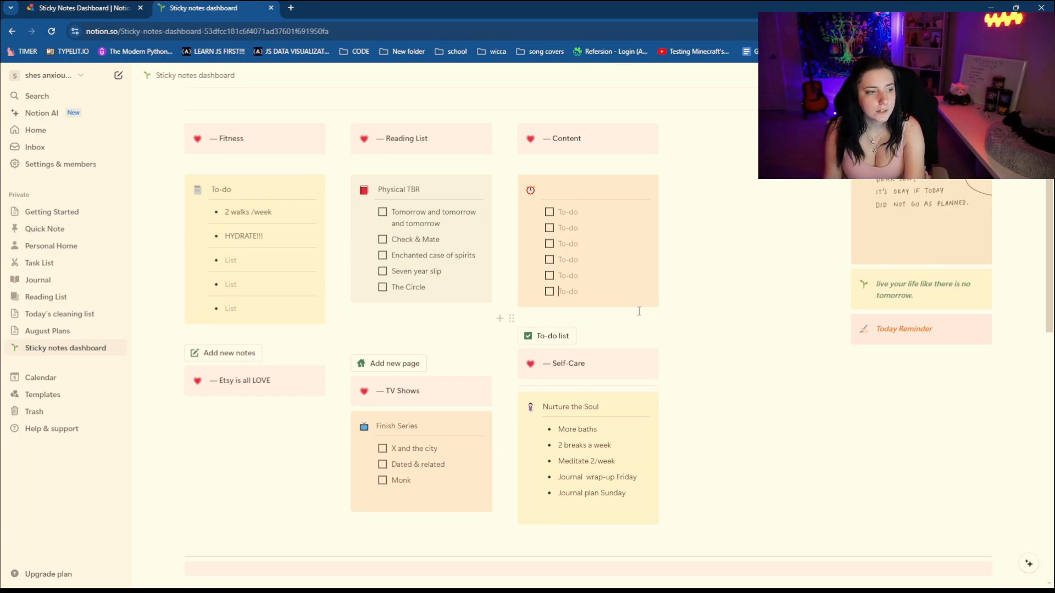
key("BackSpace")
key("BackSpace")
key("BackSpace")
key("BackSpace")
key("BackSpace")
key("BackSpace")
key("BackSpace")
key("BackSpace")
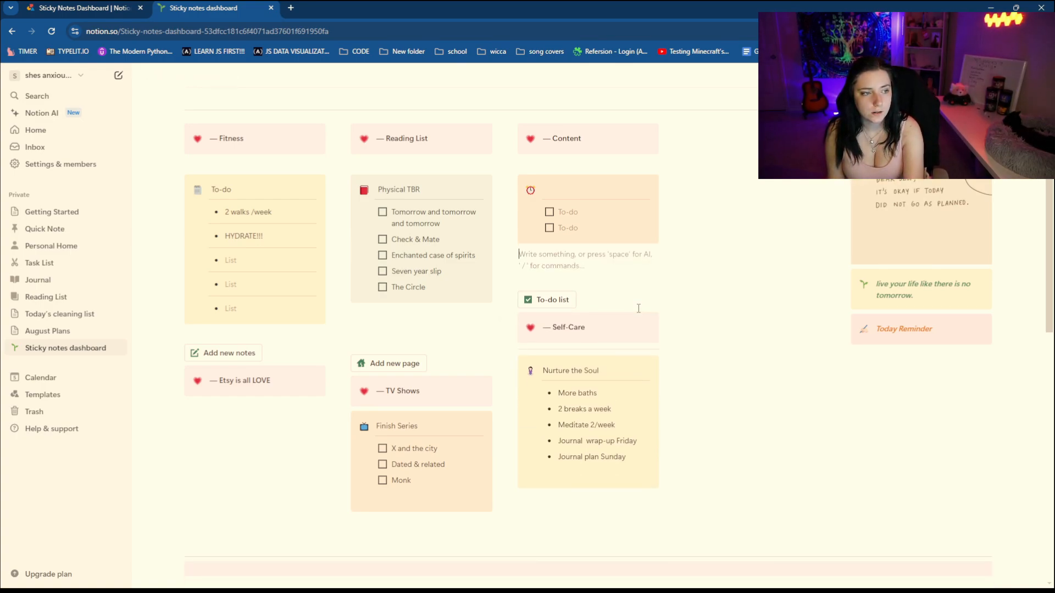
key("BackSpace")
key("BackSpace")
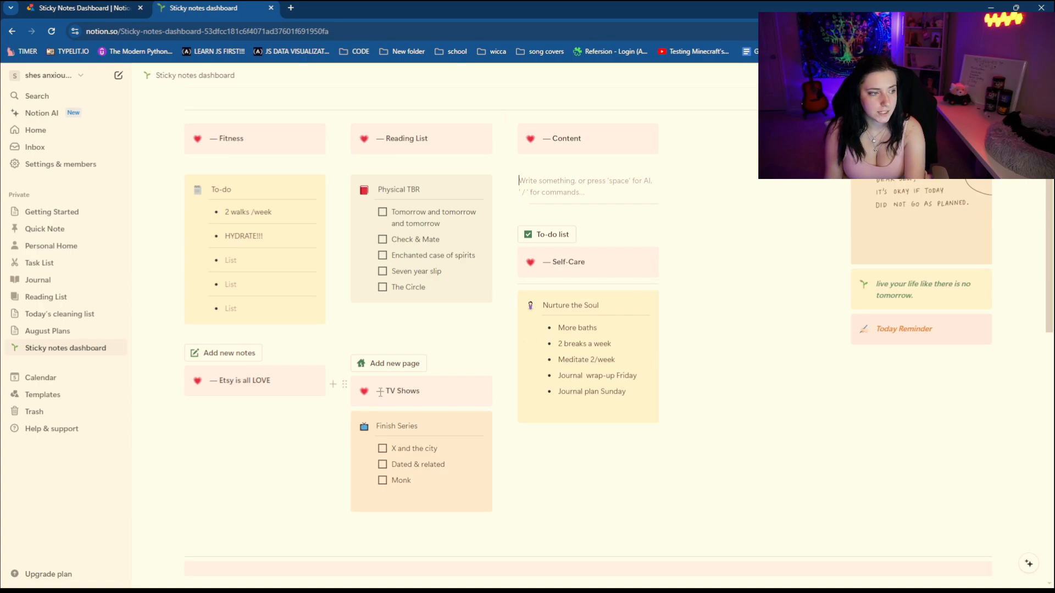
Step: Add a new notes block under the Content heading and title it "Long/Short form"
left_click(254, 353)
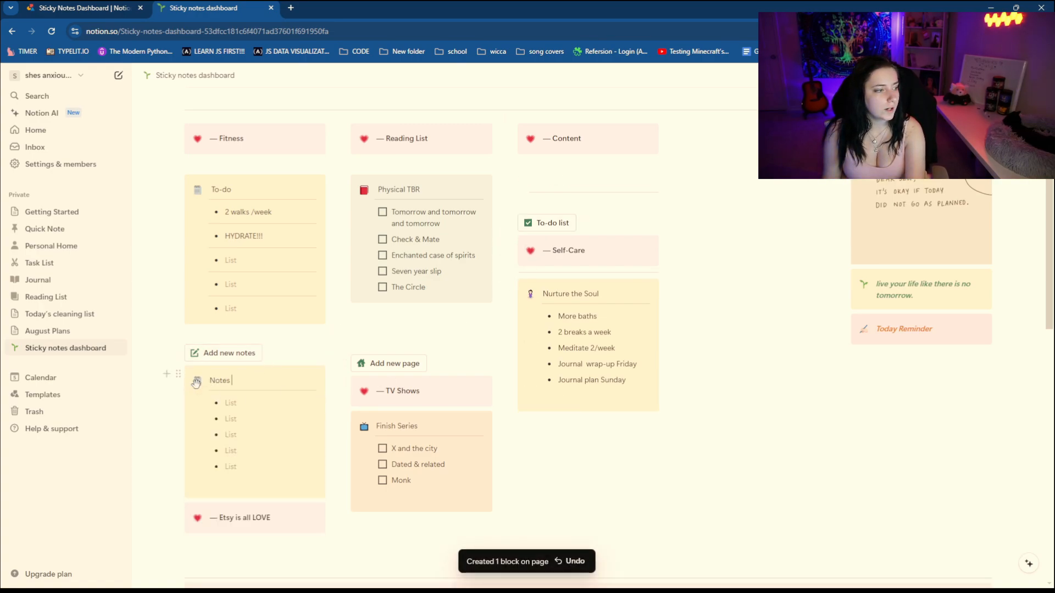
left_click_drag(178, 375, 531, 174)
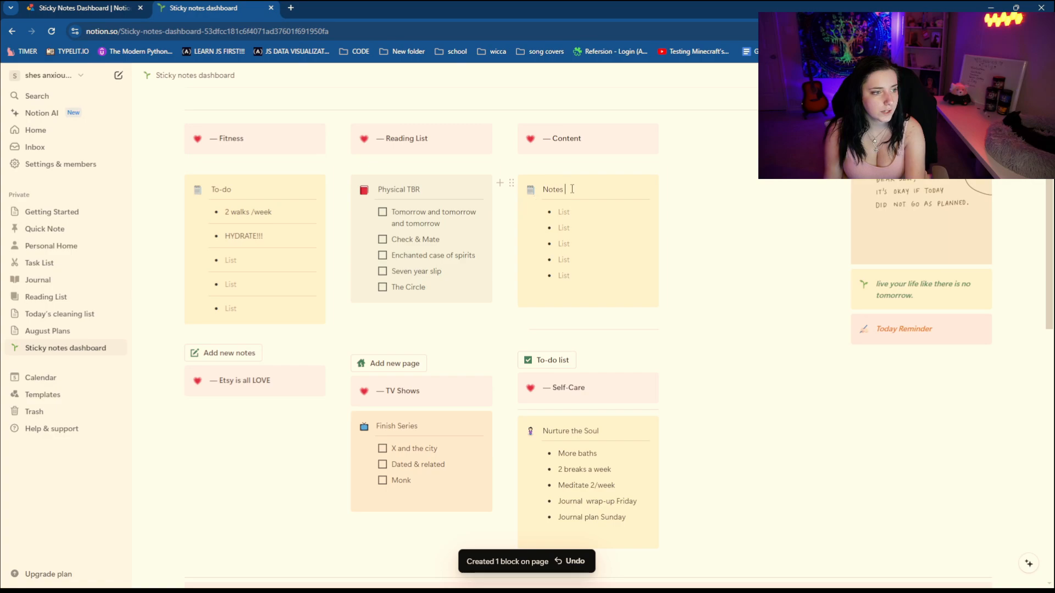
key("BackSpace")
key("BackSpace")
key("BackSpace")
key("BackSpace")
key("BackSpace")
type("Long/Short form")
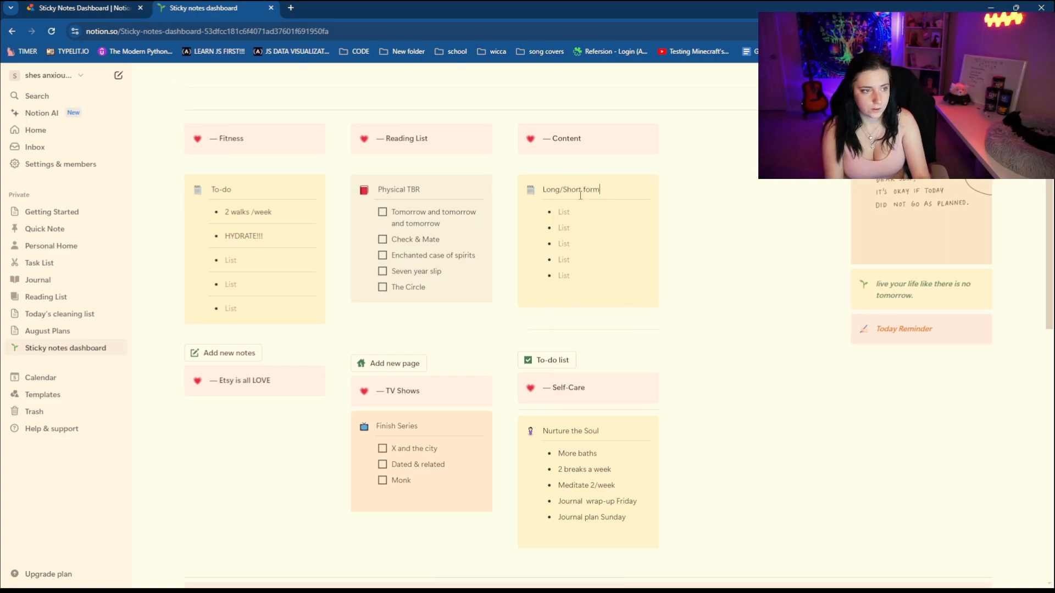
Step: Change the Long/Short form block's icon to the movie camera emoji
left_click(530, 190)
type("video")
left_click(522, 264)
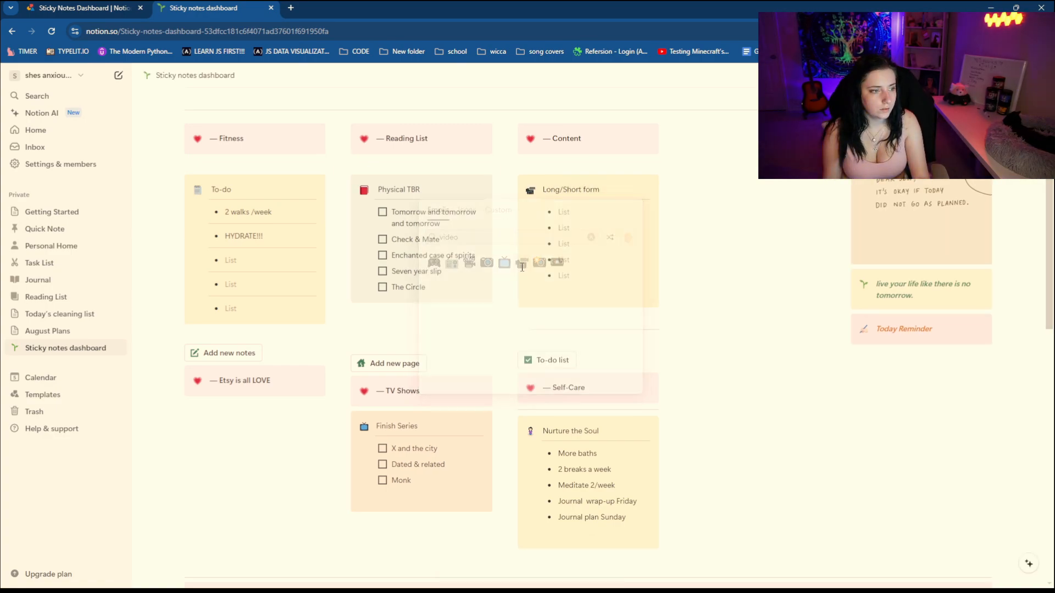
Step: Enter "12 clips /month" as the first bullet of the Long/Short form block
left_click(577, 216)
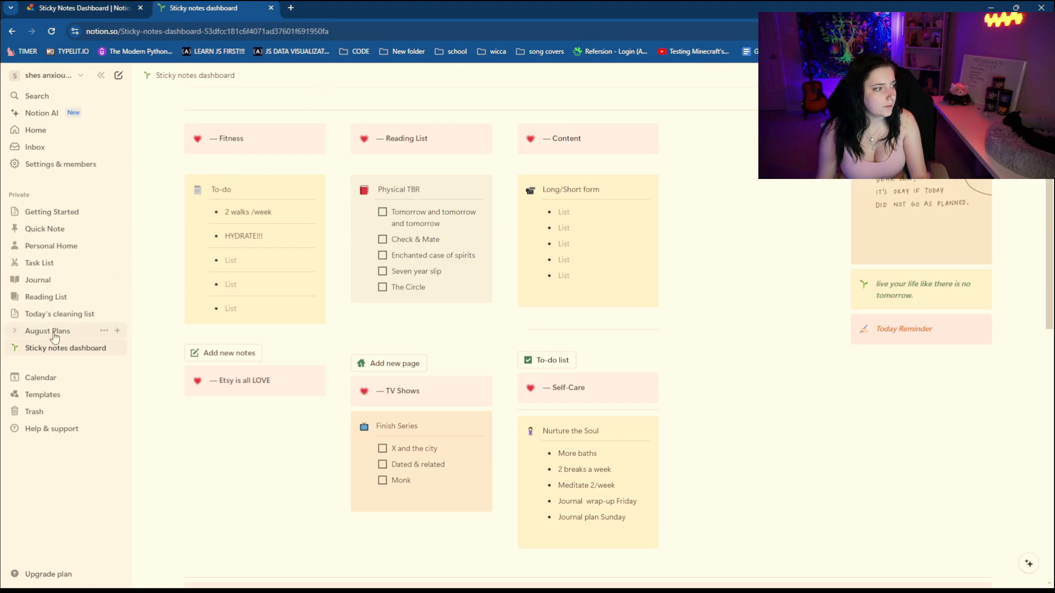
scroll(602, 361, "up", 3)
type("12 clips ")
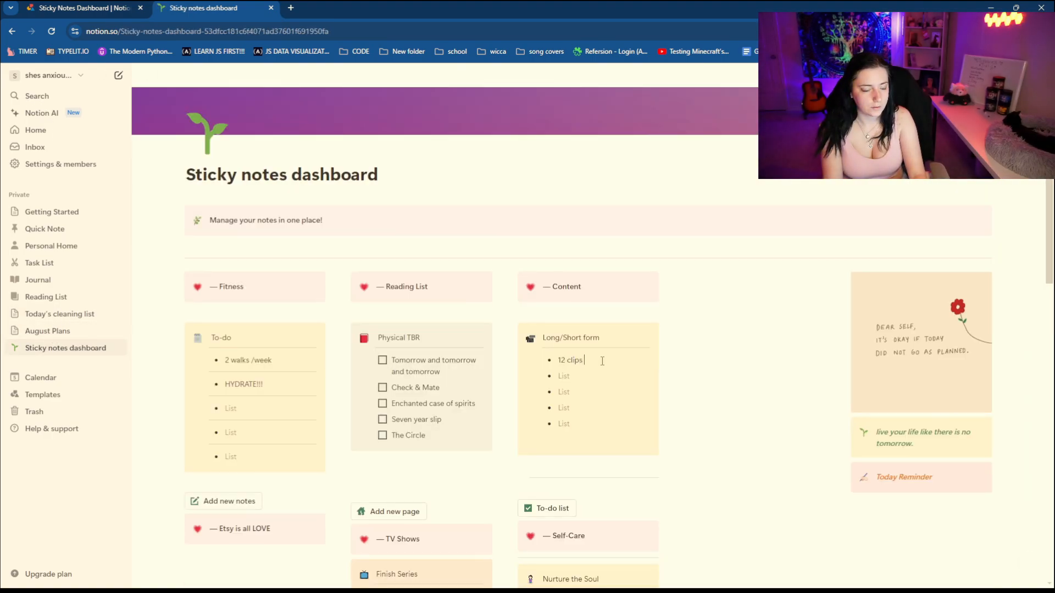
type("p/month")
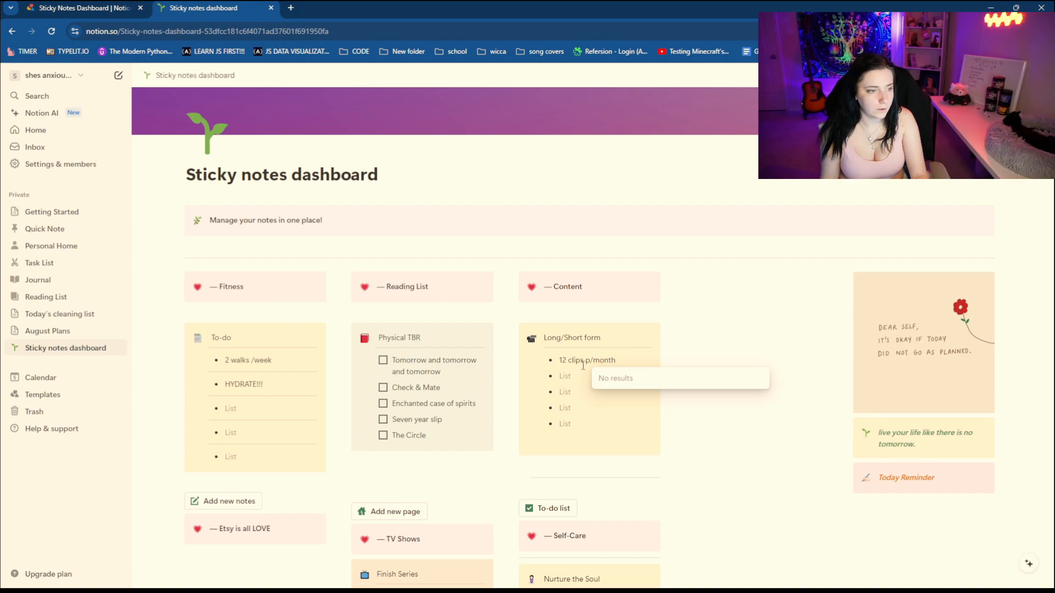
left_click(590, 360)
key("BackSpace")
Step: Check August Plans for the content goals and enter "3 vlogs YT" as the second Long/Short form bullet
left_click(56, 335)
left_click(92, 348)
left_click(595, 482)
type("3 vlogs YT")
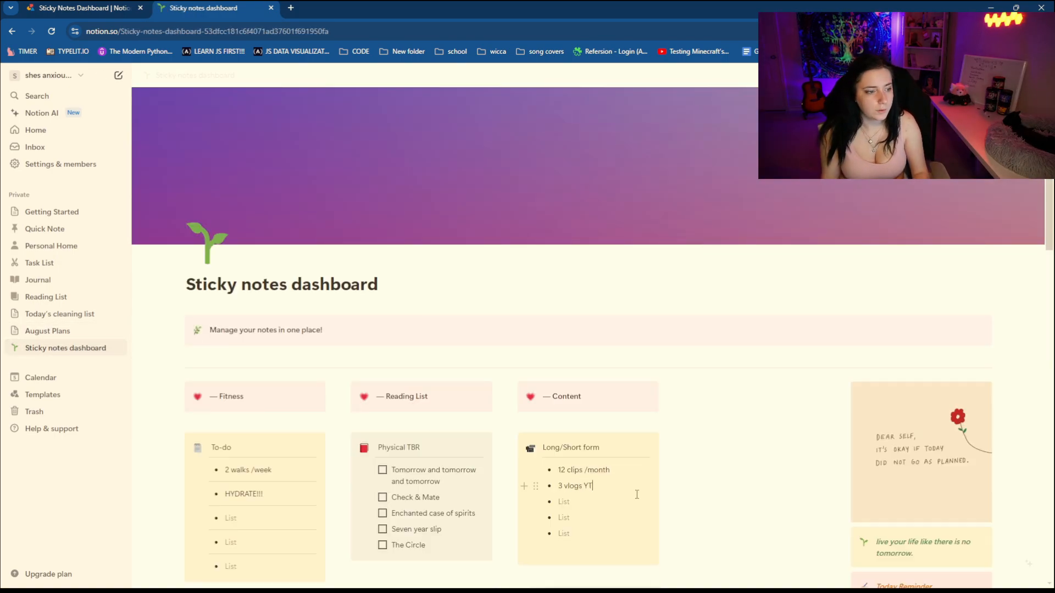
Step: Look up the next content goal in August Plans and return to the Sticky notes dashboard
left_click(56, 332)
left_click(65, 351)
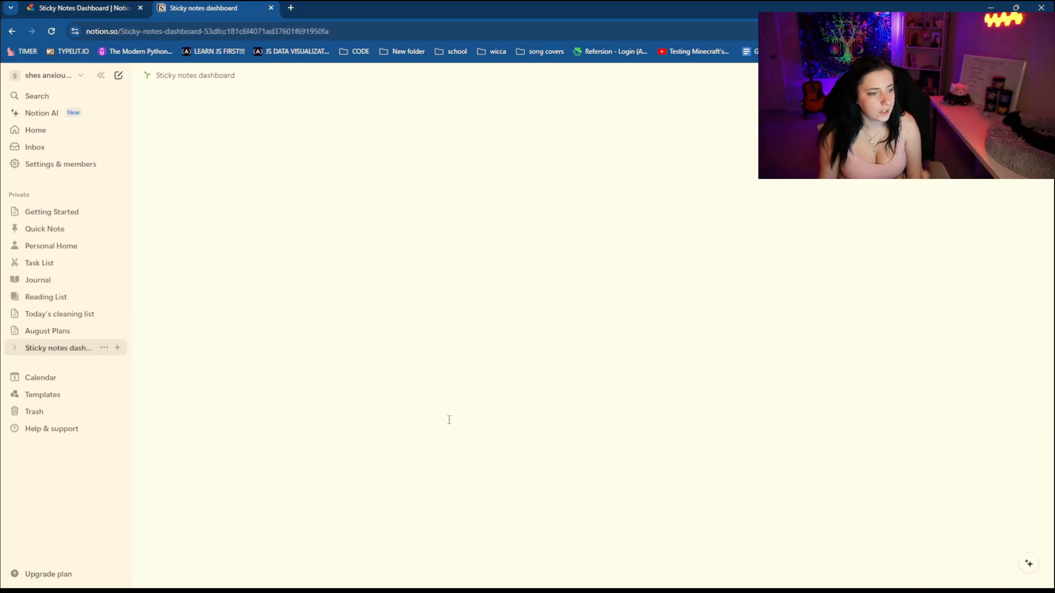
Step: Fill the empty bullets of the Content note with "15 hours of streaming", "2 days break" and "Sunday off"
left_click(601, 503)
type("15")
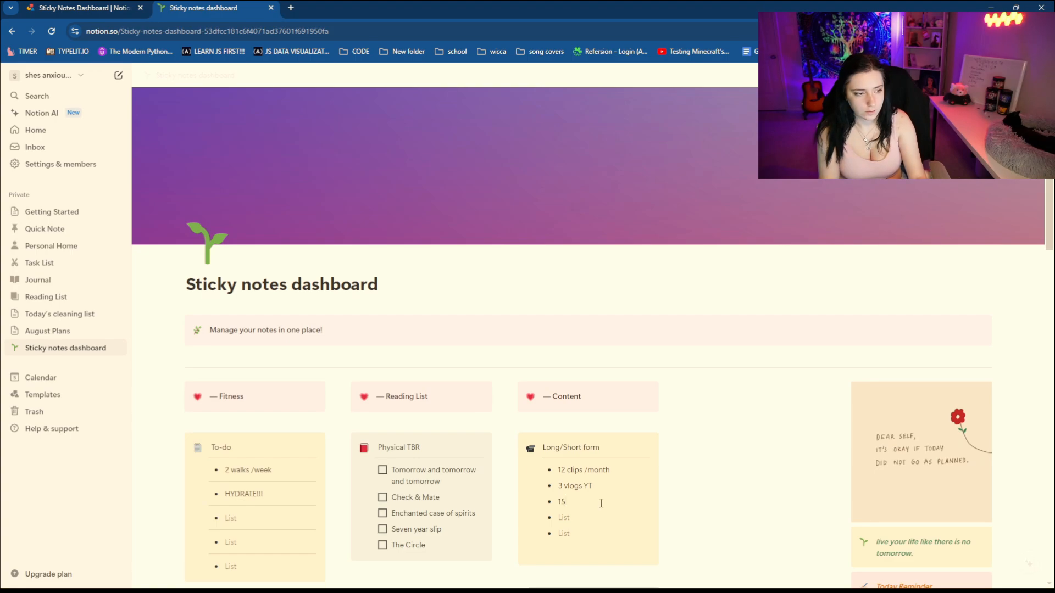
type(" hours of streaming")
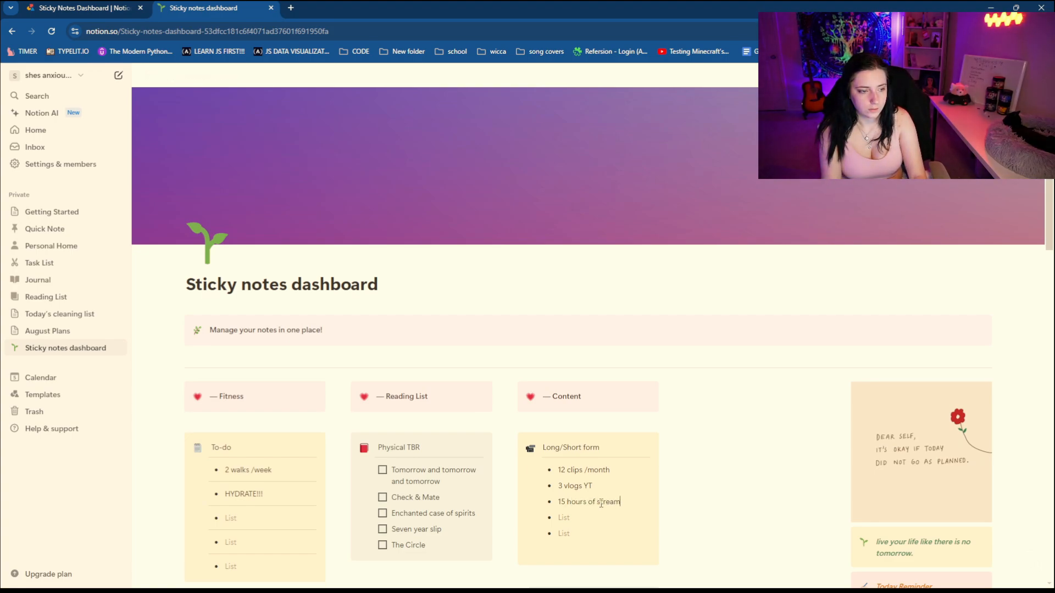
left_click(604, 524)
type("2 d")
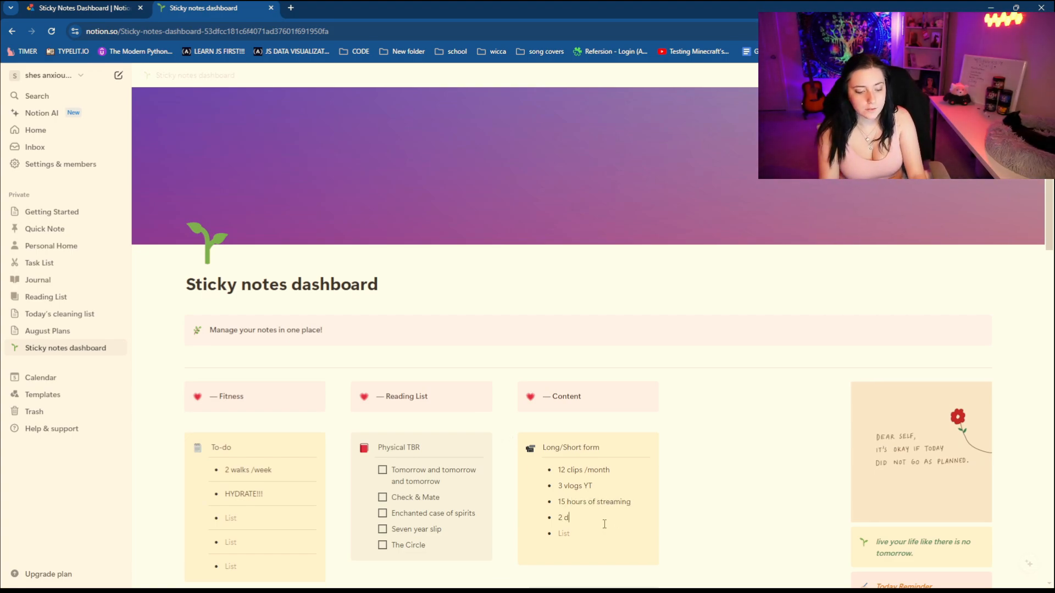
type("ays break")
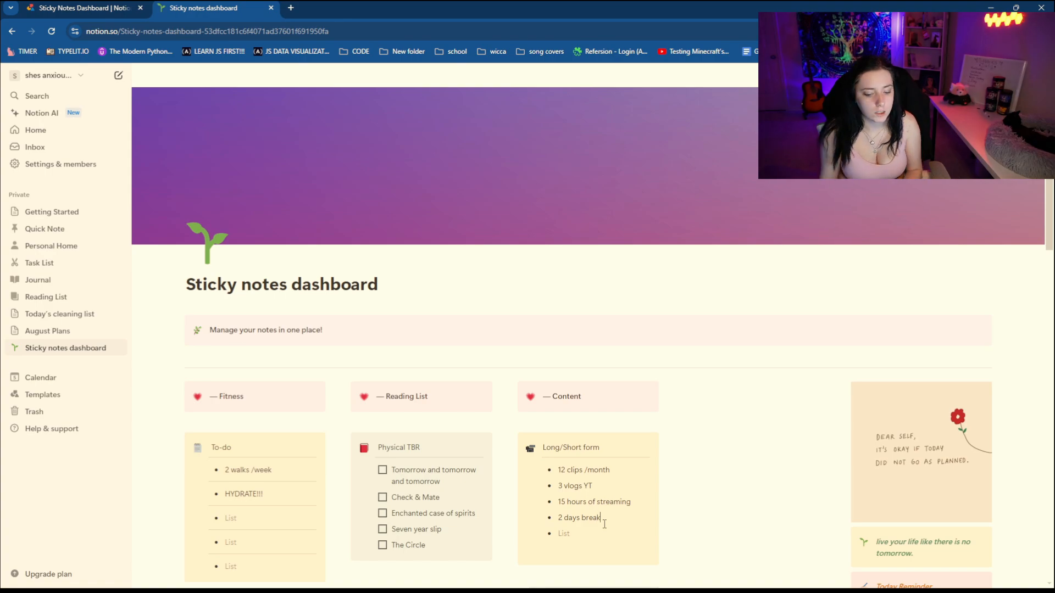
left_click(595, 539)
type("Sunday off")
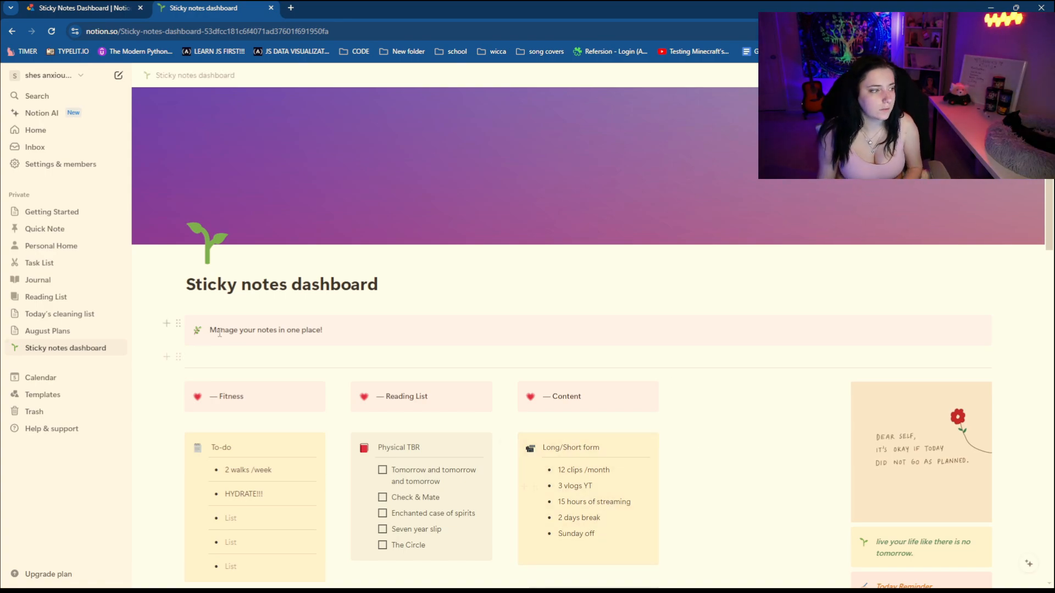
Step: Add the bullet "Multi: YT, Kick, Twitch" at the end of the Long/Short form list
left_click(629, 383)
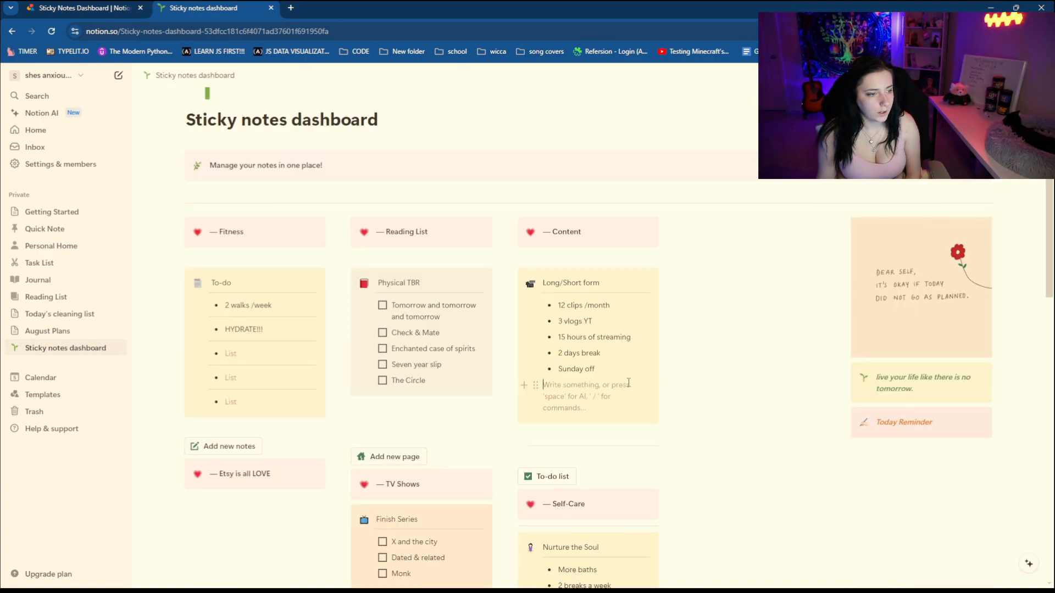
key("Return")
type("Multi: YT, Kick, Twitch")
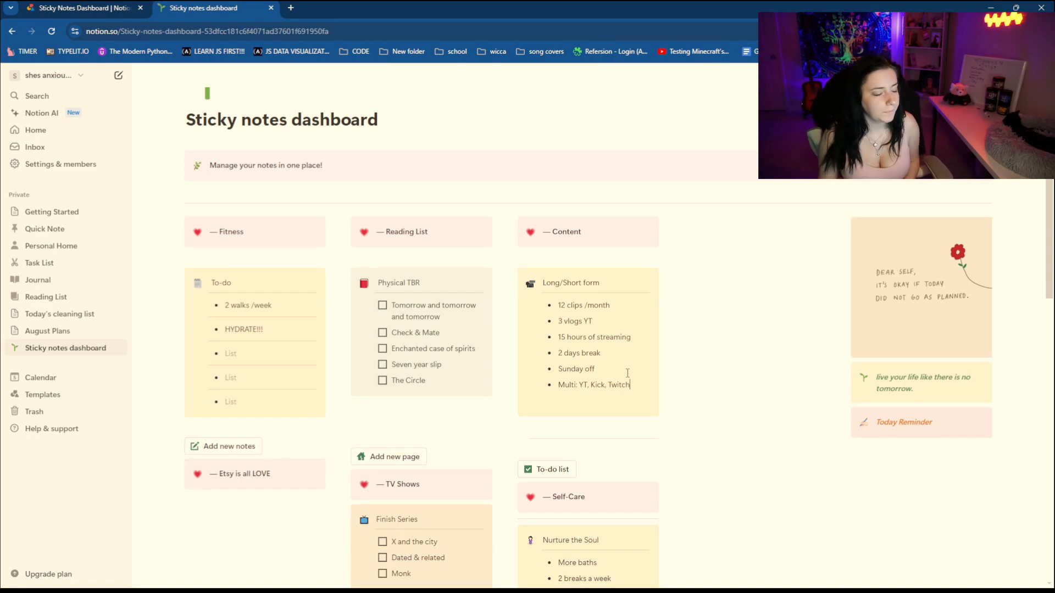
left_click(712, 403)
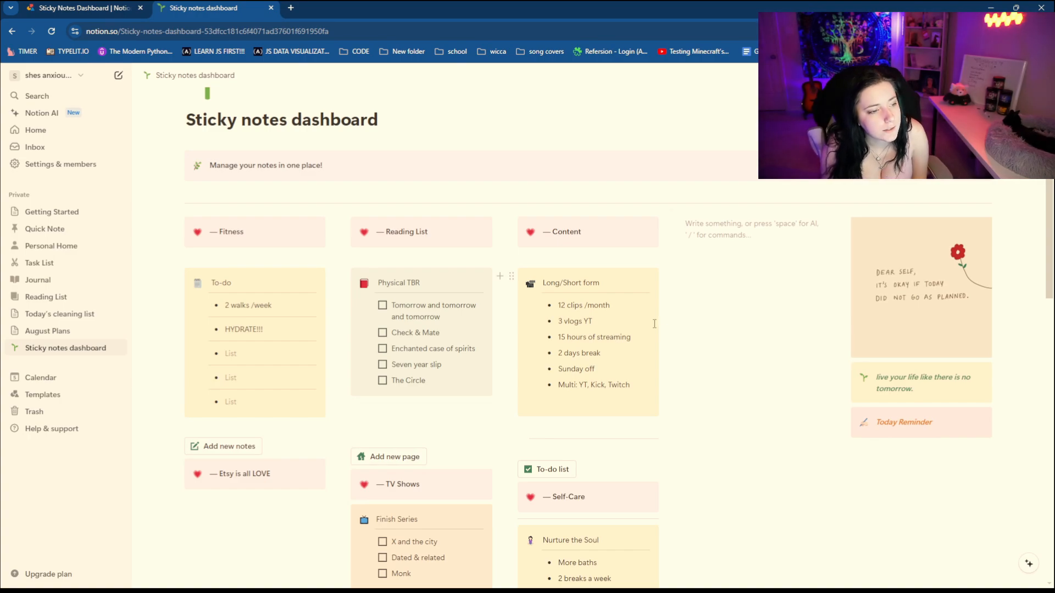
Step: Insert the bullet "3 clips /week" directly after "12 clips /month" in the Long/Short form list
left_click(632, 308)
key("Return")
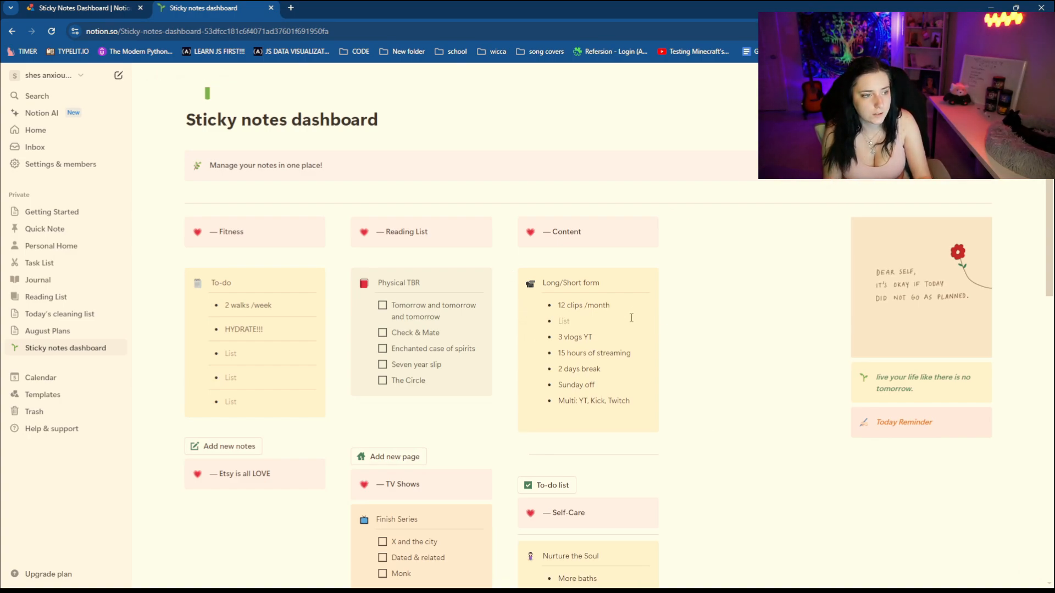
type("3")
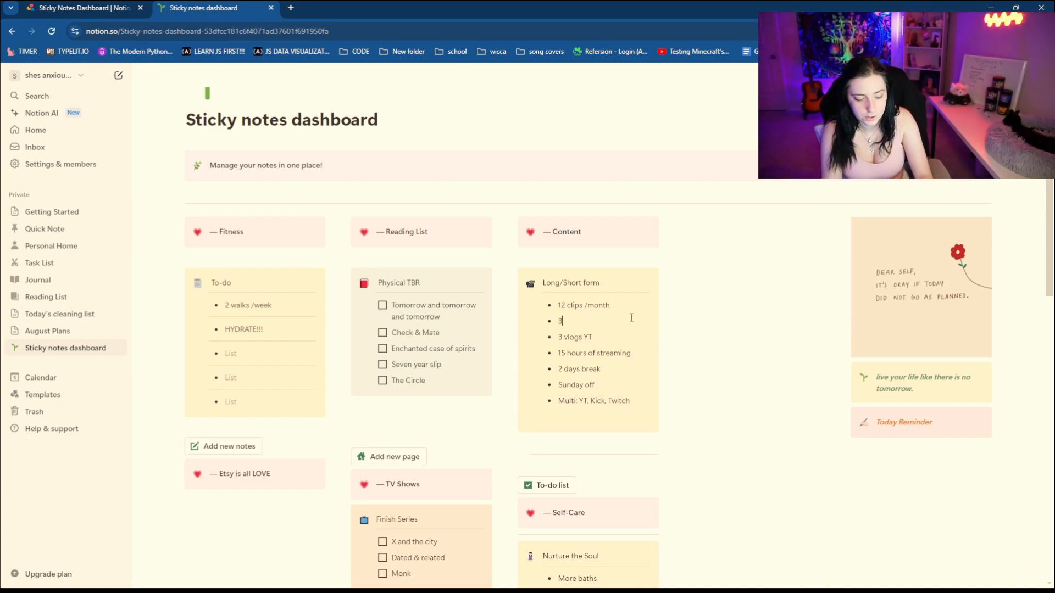
type(" clips /wee")
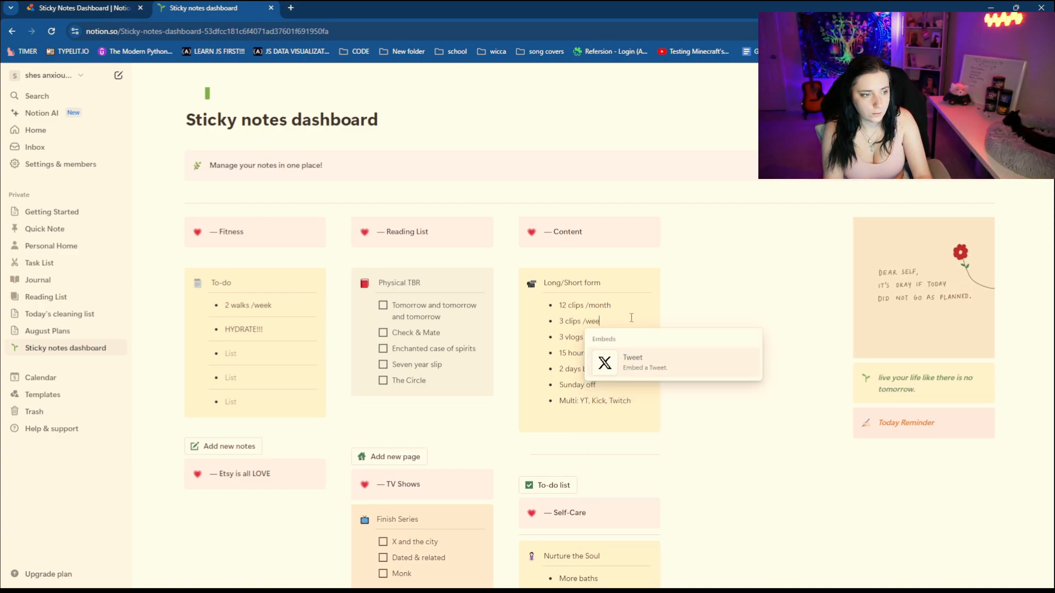
Step: Move the "Etsy is all LOVE" heading into the empty column beside Content
scroll(631, 318, "down", 4)
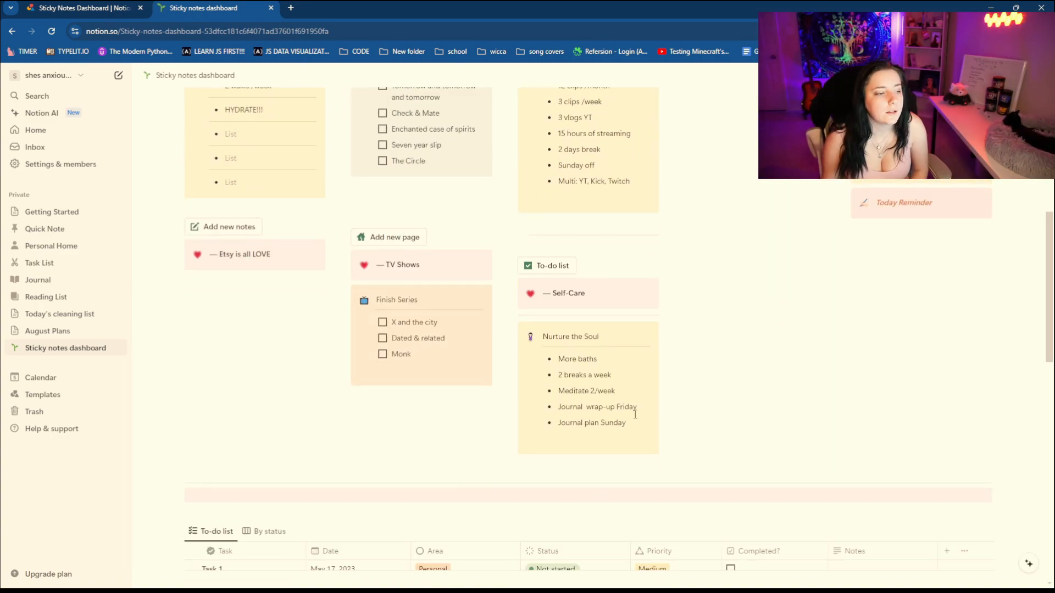
scroll(631, 374, "up", 1)
scroll(633, 425, "down", 4)
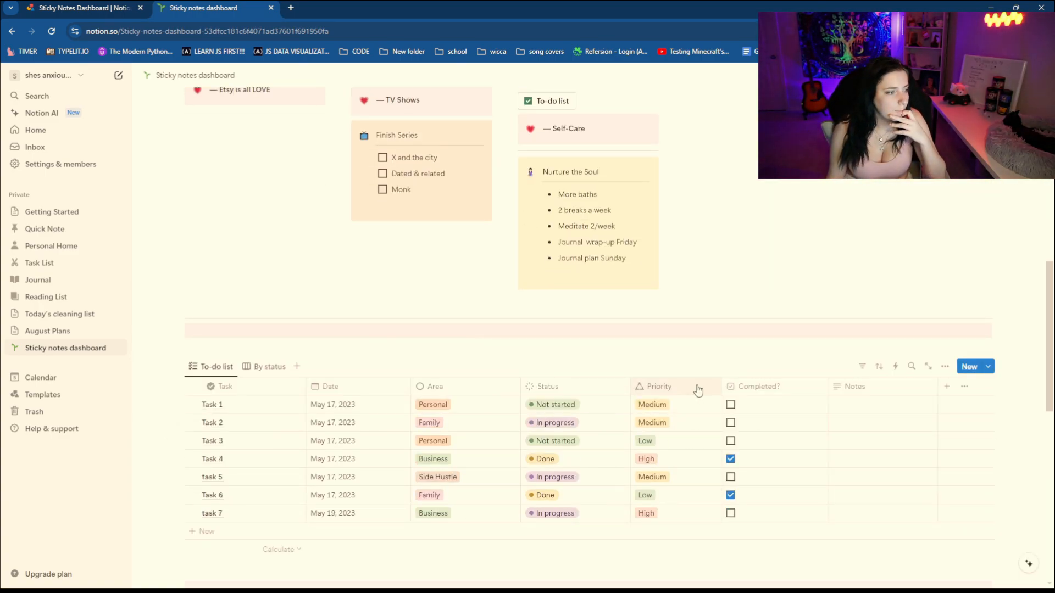
scroll(700, 388, "up", 6)
scroll(703, 387, "down", 1)
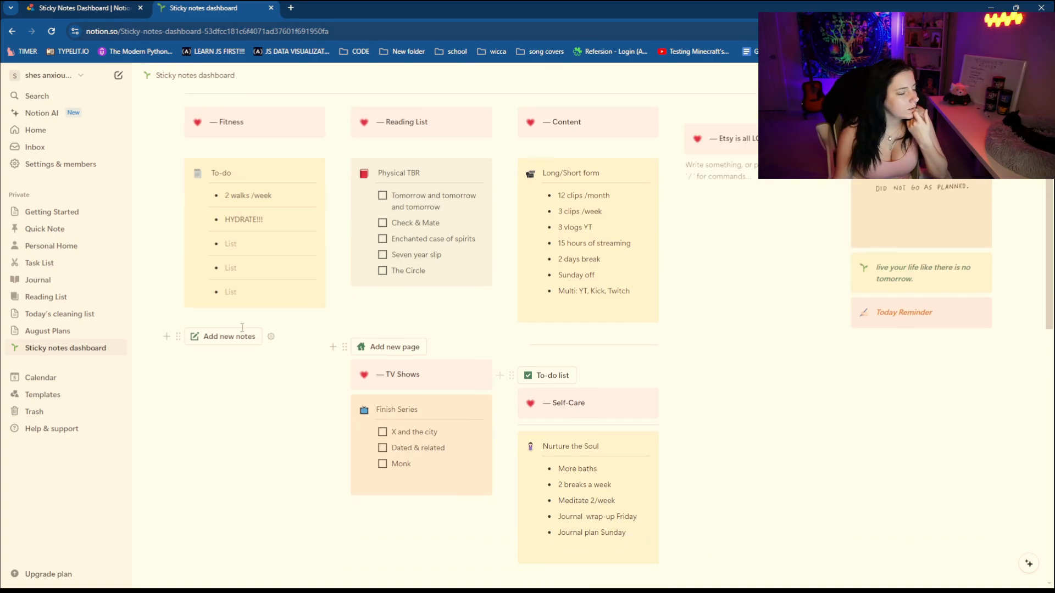
left_click(922, 385)
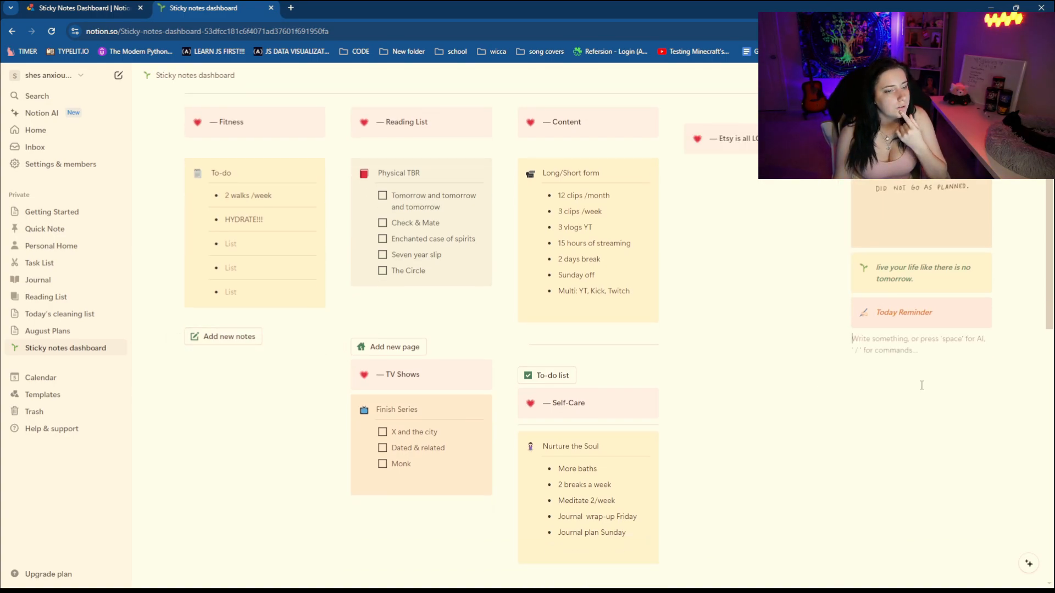
scroll(922, 385, "down", 1)
scroll(921, 385, "down", 1)
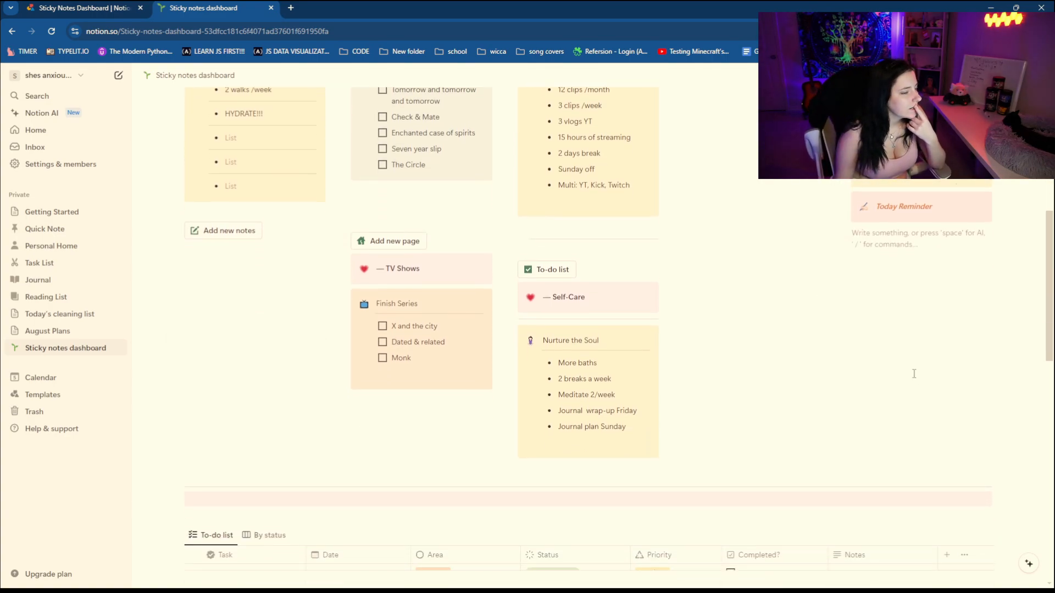
scroll(912, 379, "up", 2)
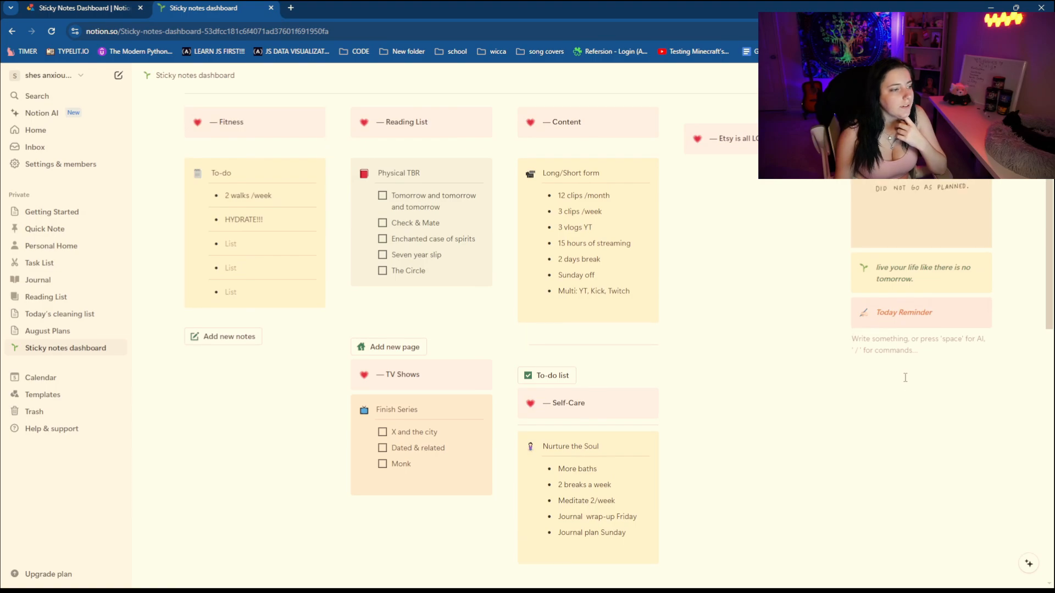
Step: Add a new note below the Fitness to-do note and clear its title and list lines
left_click(198, 339)
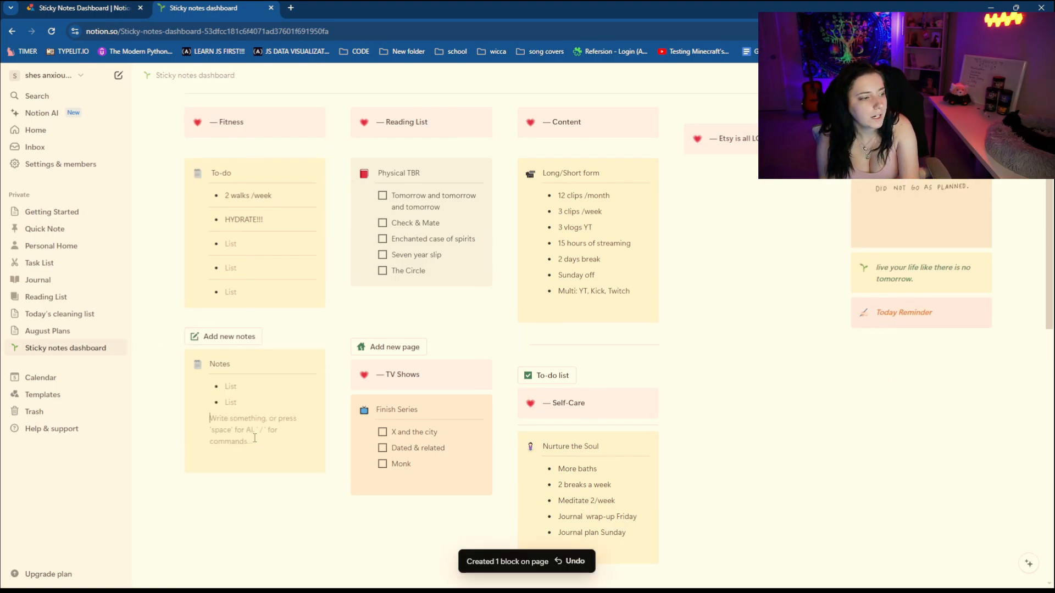
key("BackSpace")
key("BackSpace")
key("BackSpace")
key("BackSpace")
key("BackSpace")
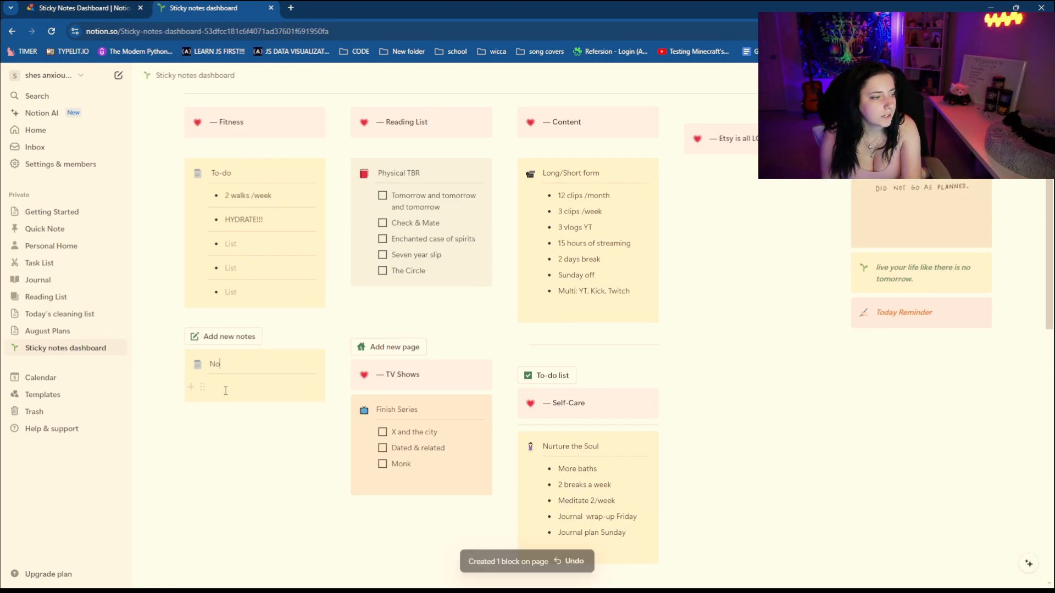
key("BackSpace")
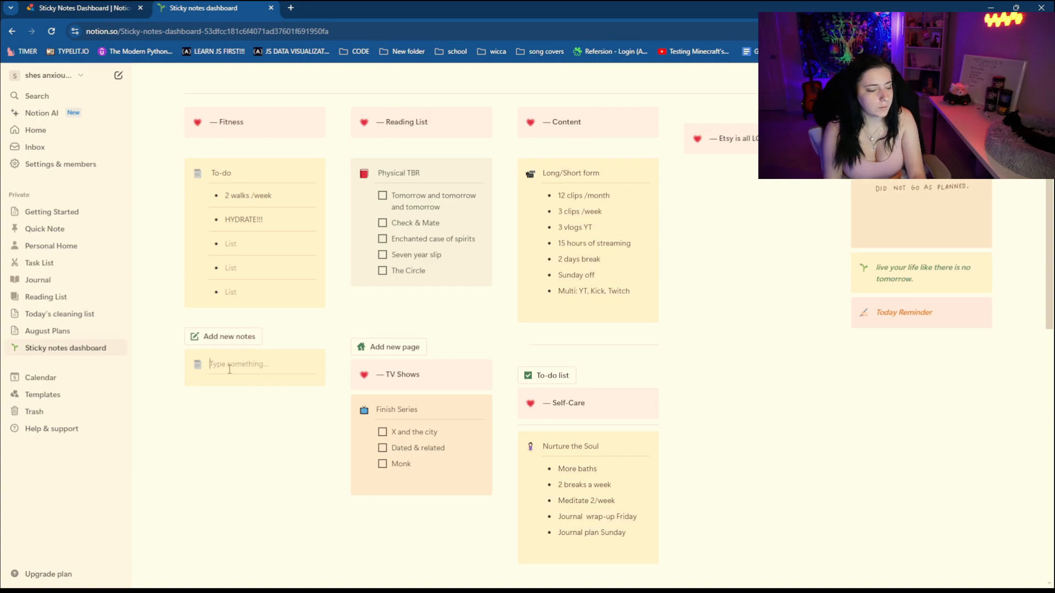
Step: Compare the task database's By status board with its To-do list table
scroll(264, 367, "down", 5)
scroll(269, 366, "up", 4)
left_click(268, 360)
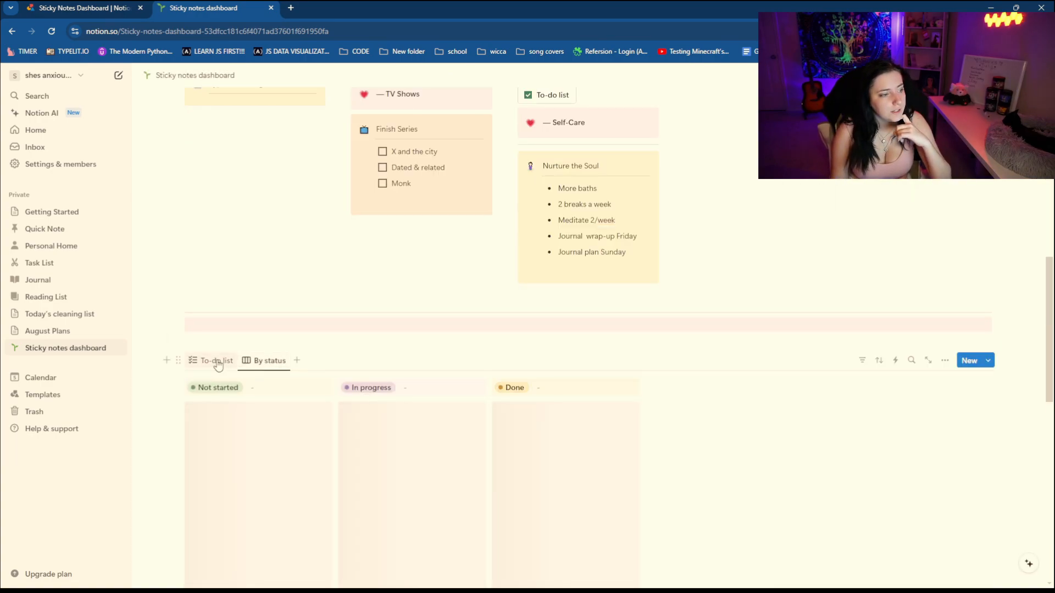
left_click(215, 361)
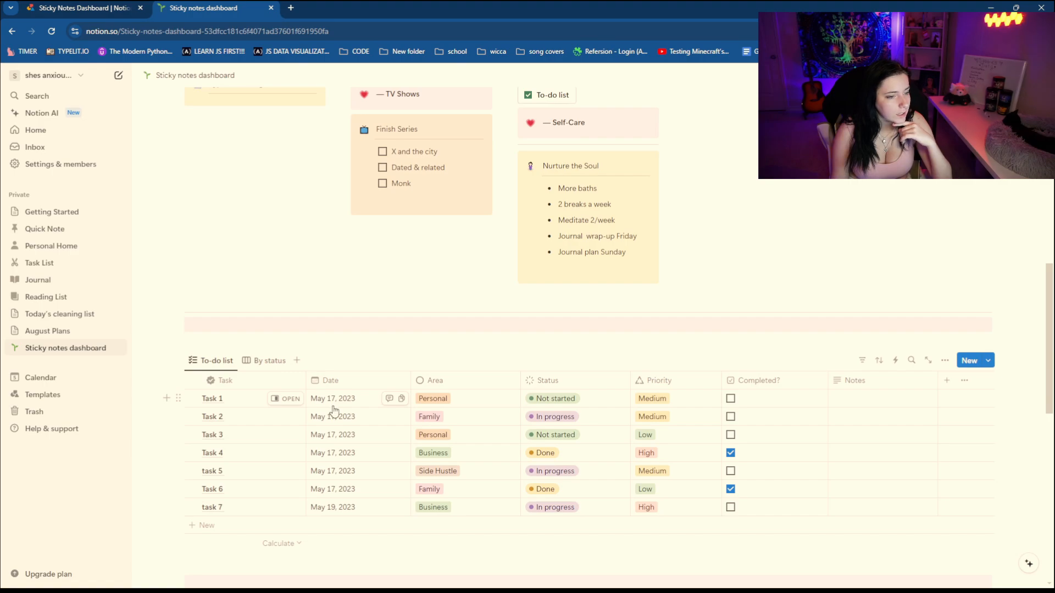
left_click(246, 360)
scroll(388, 465, "down", 2)
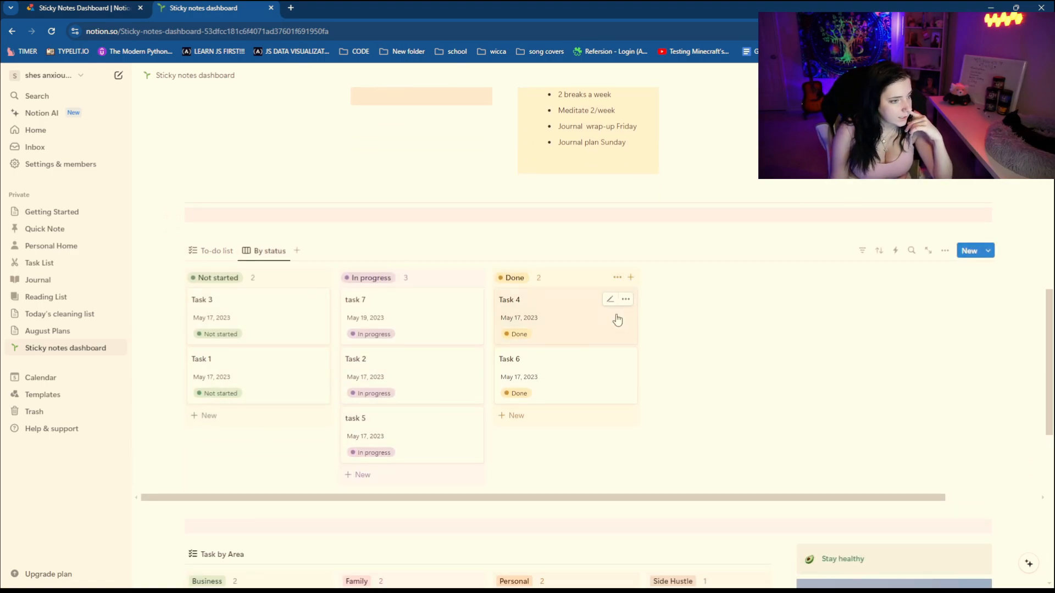
left_click(210, 250)
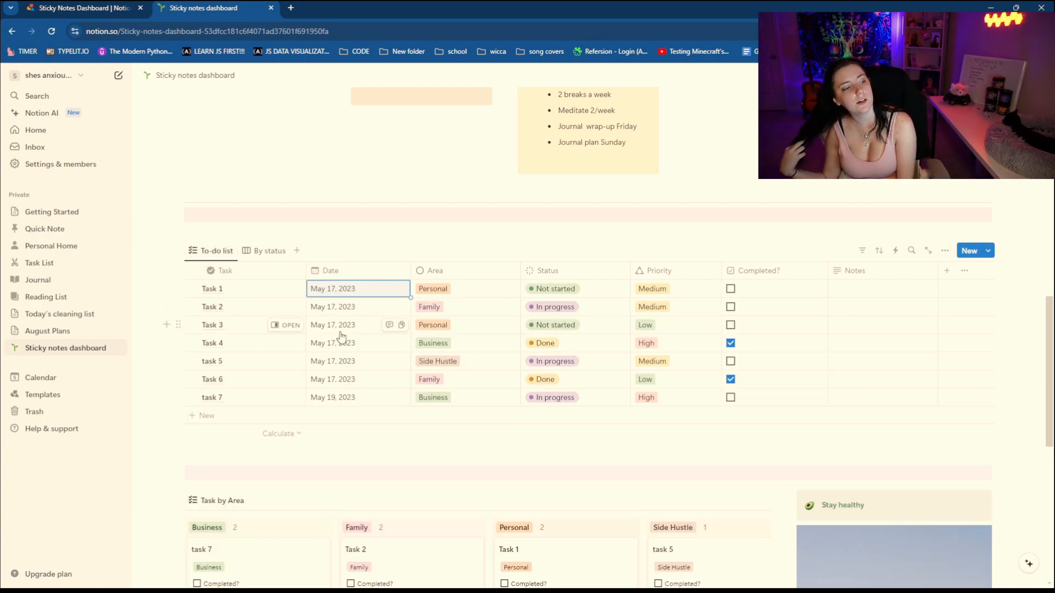
scroll(337, 337, "up", 9)
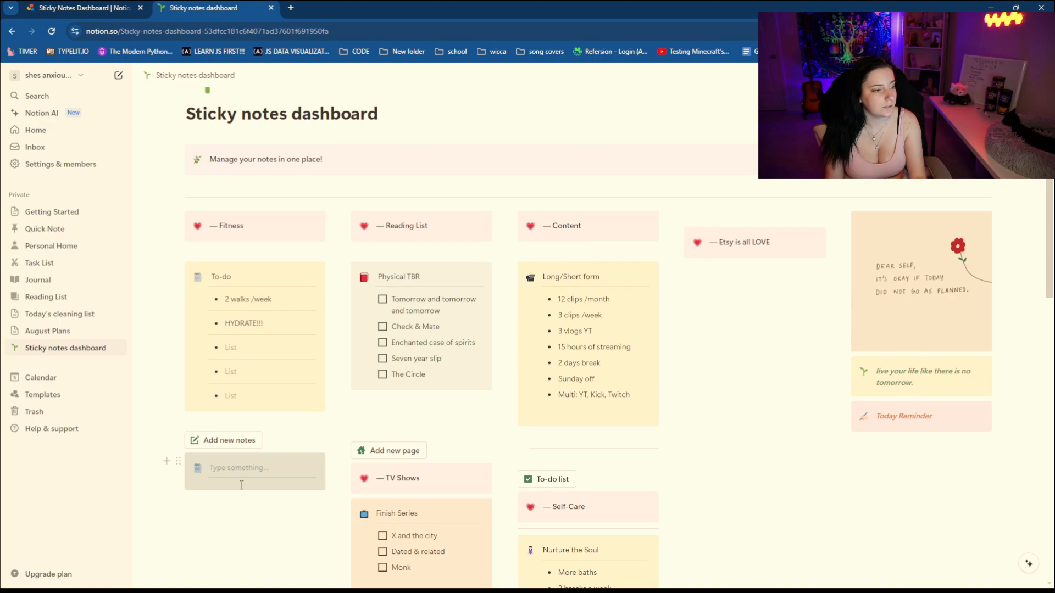
left_click(442, 472)
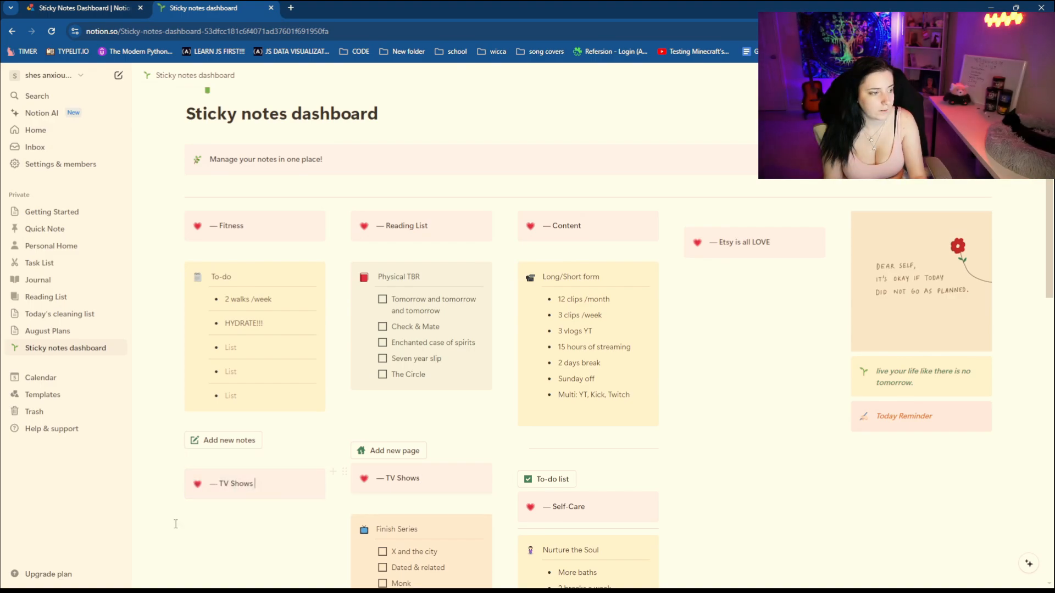
left_click_drag(177, 480, 176, 465)
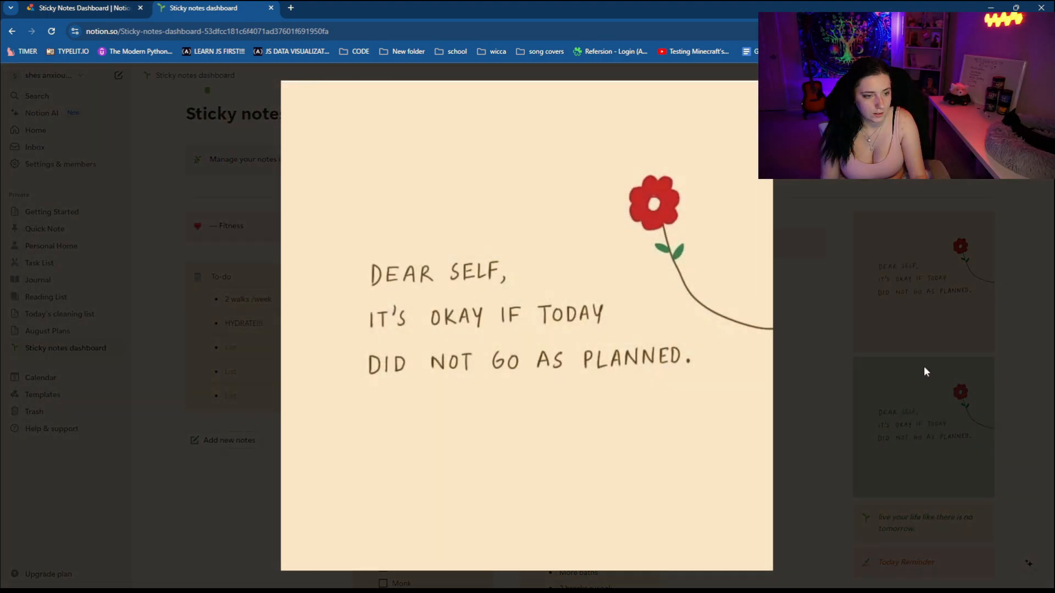
key("Escape")
left_click(909, 375)
left_click(572, 377)
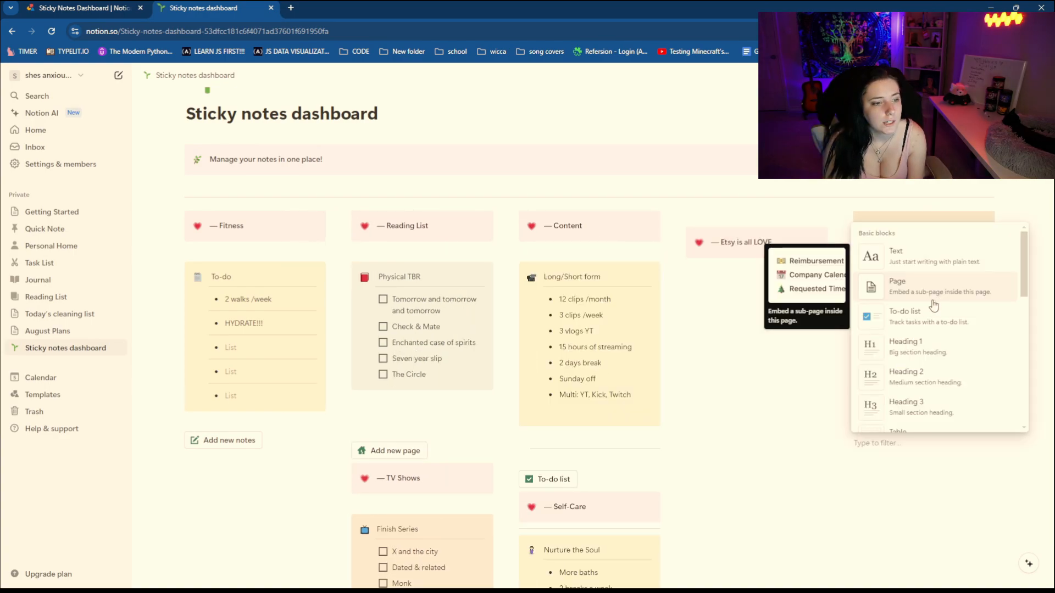
scroll(933, 309, "down", 2)
key("Escape")
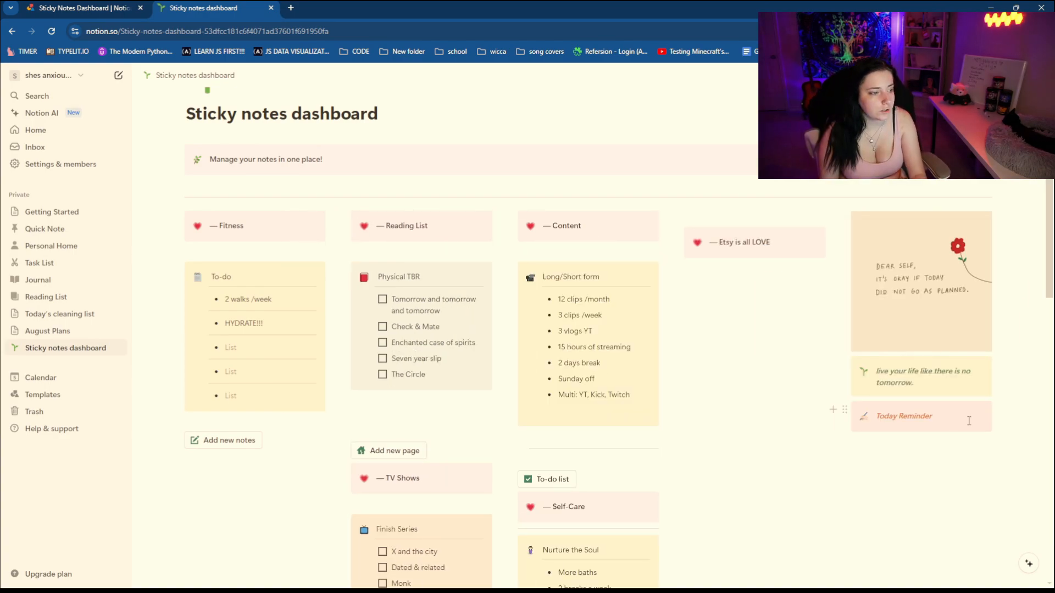
Step: Create a pink pencil-icon callout reading "MONTHLY GOALS" and place it below the "Etsy is all LOVE" heading
left_click(223, 440)
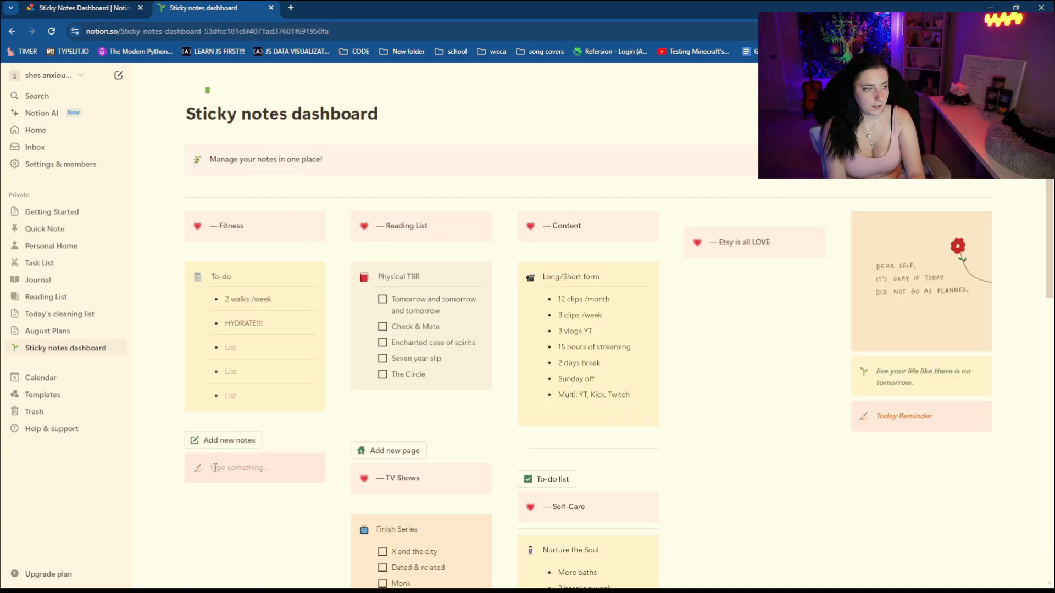
type("MONTHLY GOALS")
left_click_drag(178, 461, 695, 298)
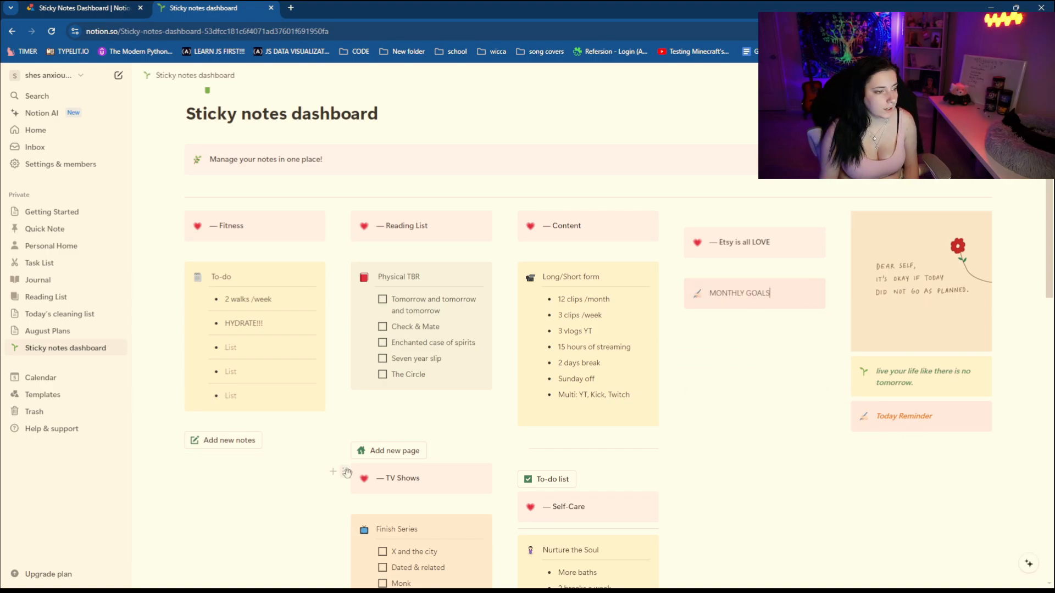
Step: Move the TV Shows heading and its note under the Fitness column, and the Self-Care section under the Reading List column
left_click_drag(344, 478, 258, 458)
left_click_drag(344, 489, 259, 488)
left_click_drag(510, 501, 390, 529)
Step: Move the "Add new page" and "To-do list" buttons beneath the "Manage your notes" callout, and "Add new notes" above the Fitness to-do note
scroll(549, 494, "down", 1)
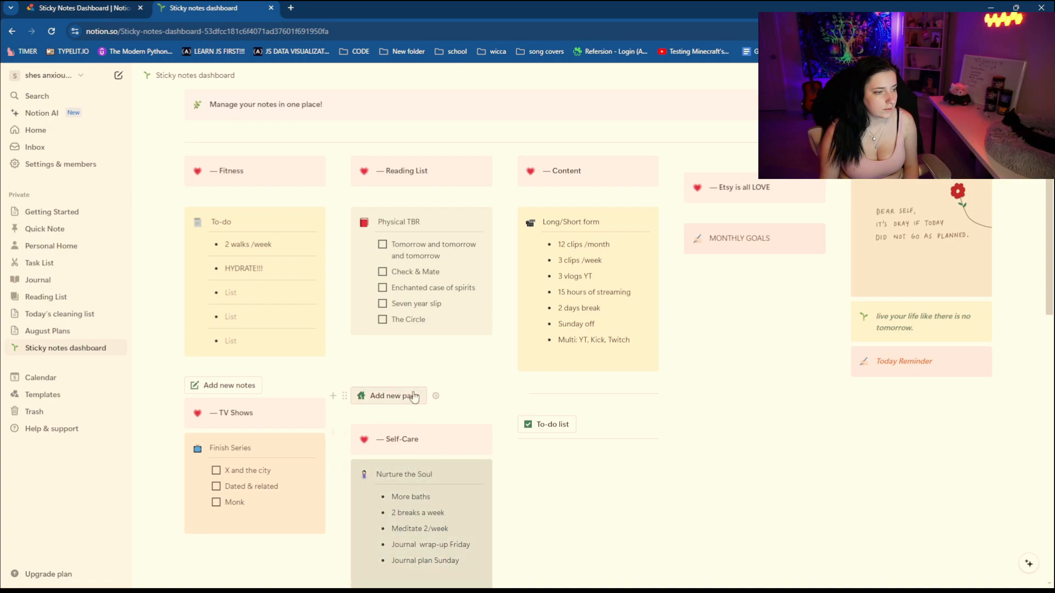
left_click_drag(344, 396, 297, 362)
scroll(294, 369, "down", 5)
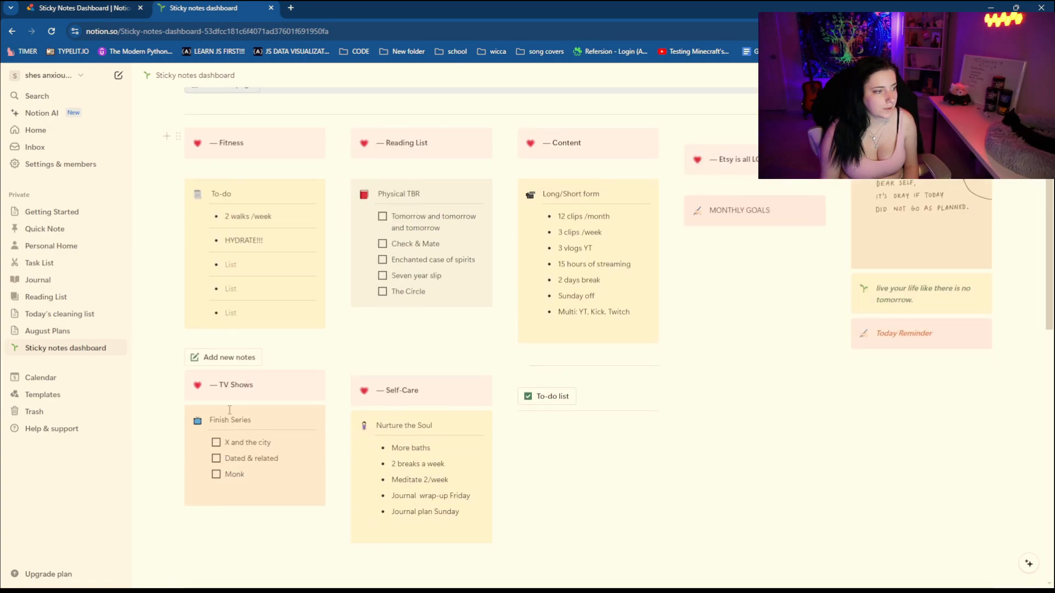
scroll(186, 330, "up", 2)
left_click_drag(178, 356, 190, 289)
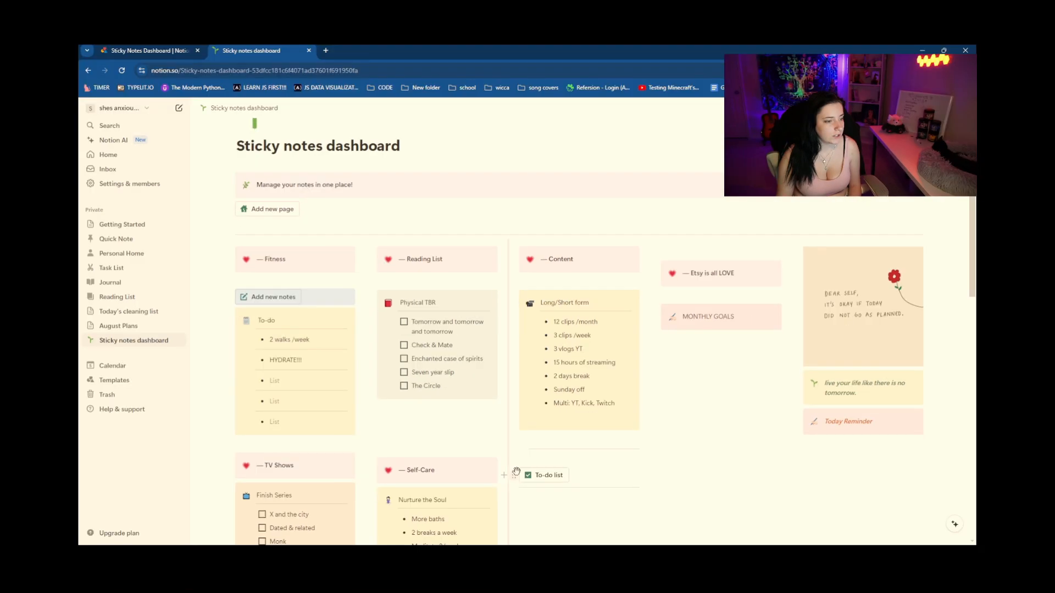
left_click_drag(515, 474, 295, 207)
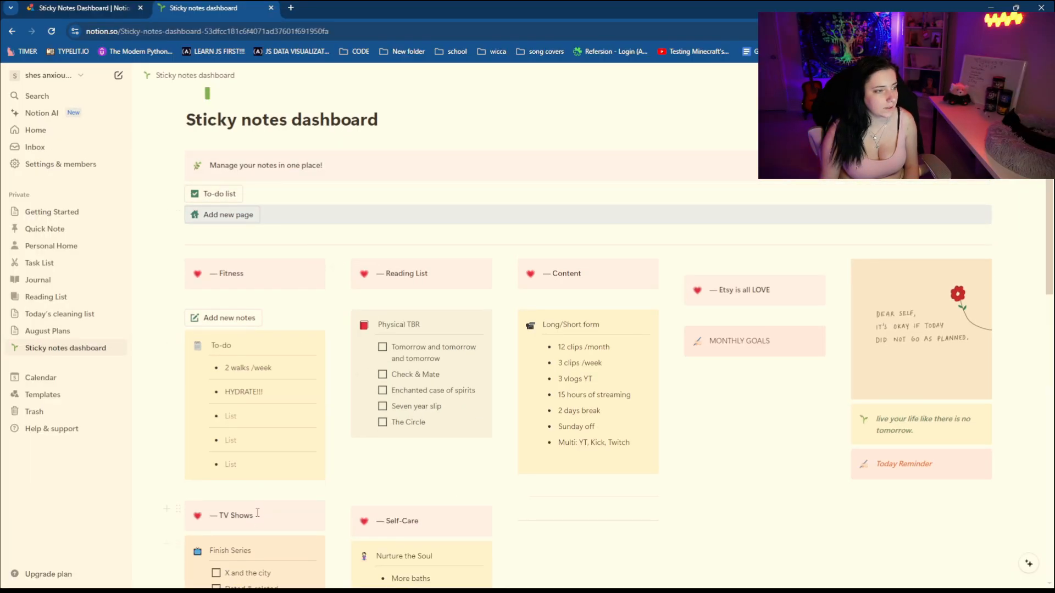
Step: Move the two dividers from the Content column to above the Self-Care and TV Shows headings
scroll(257, 512, "up", 2)
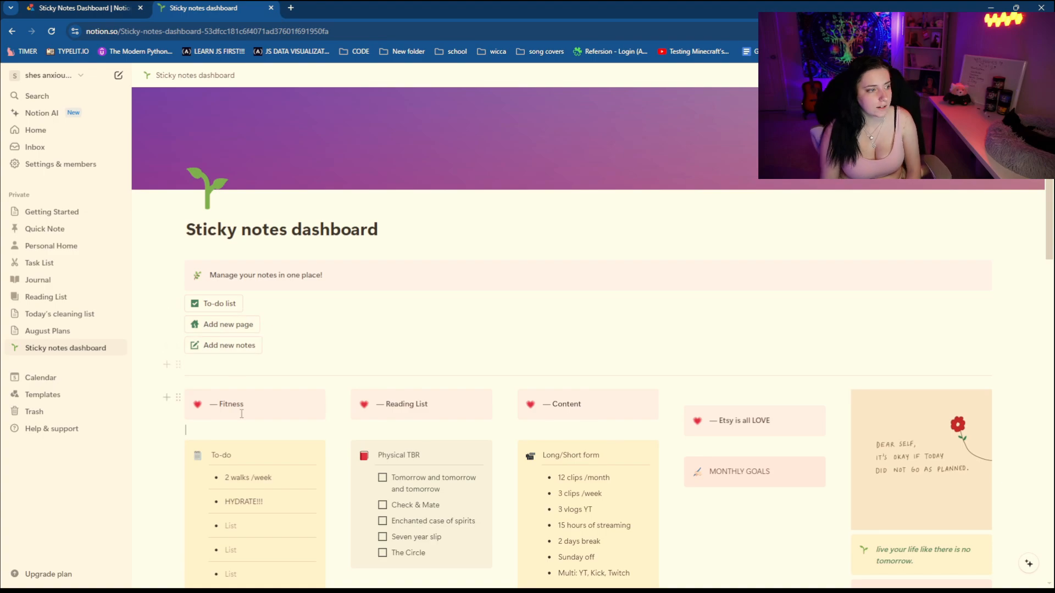
scroll(236, 401, "down", 3)
scroll(334, 403, "down", 1)
left_click_drag(343, 427, 343, 391)
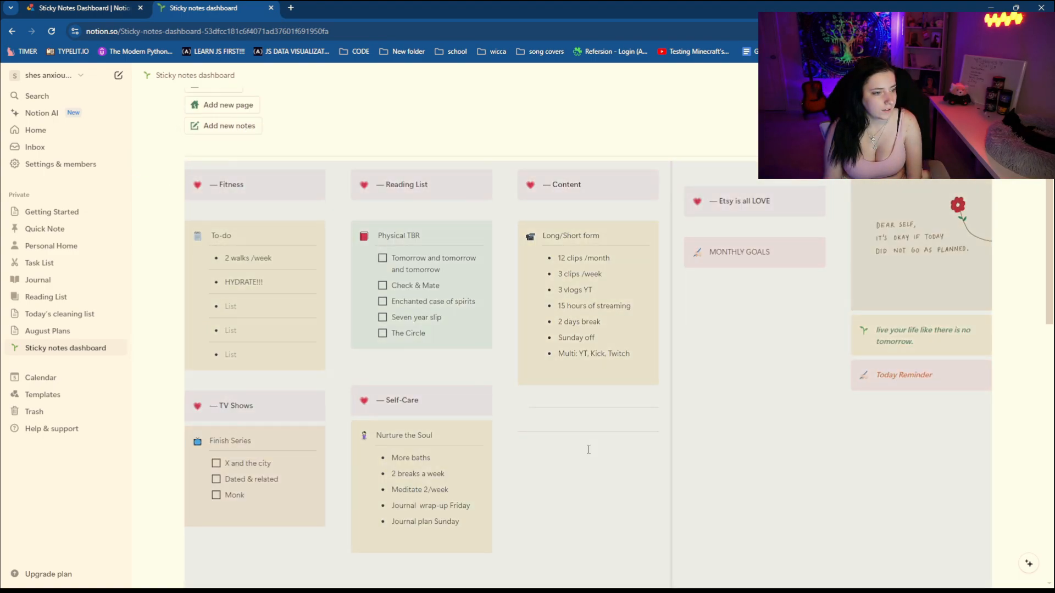
left_click(586, 436)
key("BackSpace")
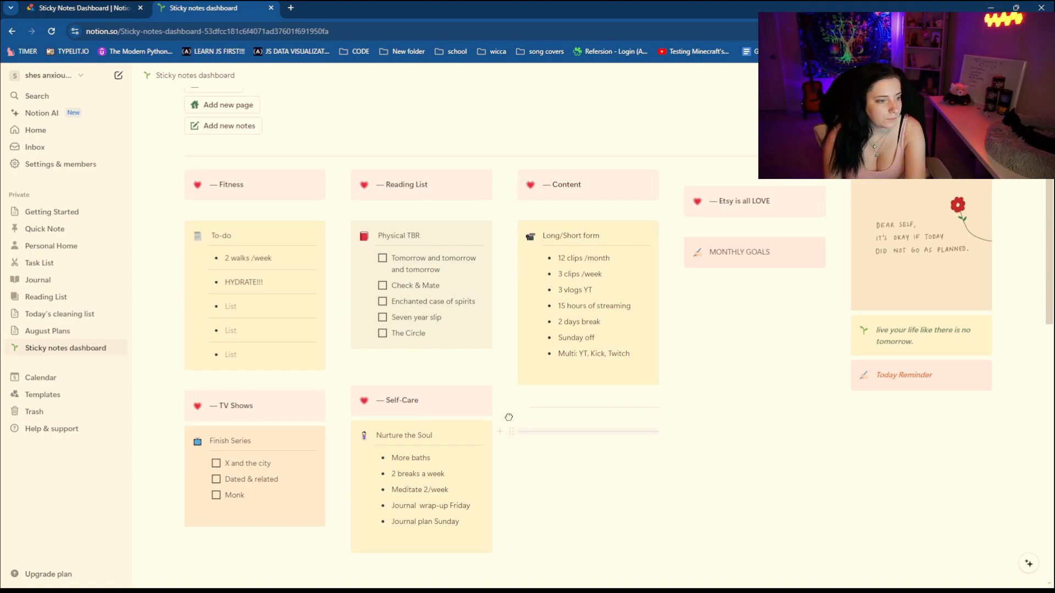
left_click_drag(509, 417, 382, 362)
left_click_drag(520, 407, 207, 384)
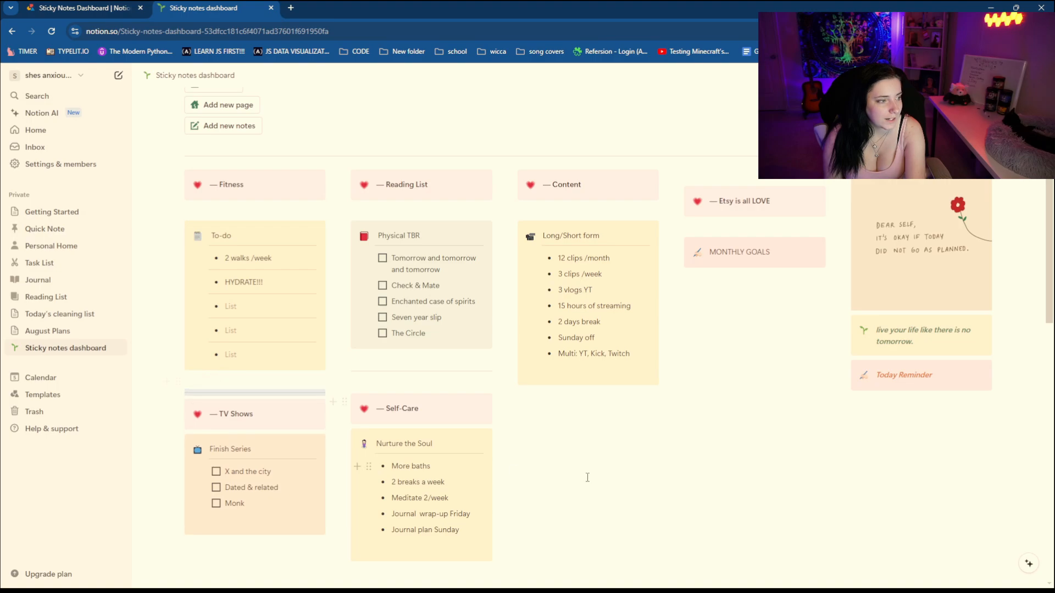
Step: Remove the "MONTHLY GOALS" callout from below the "Etsy is all LOVE" heading
left_click(709, 461)
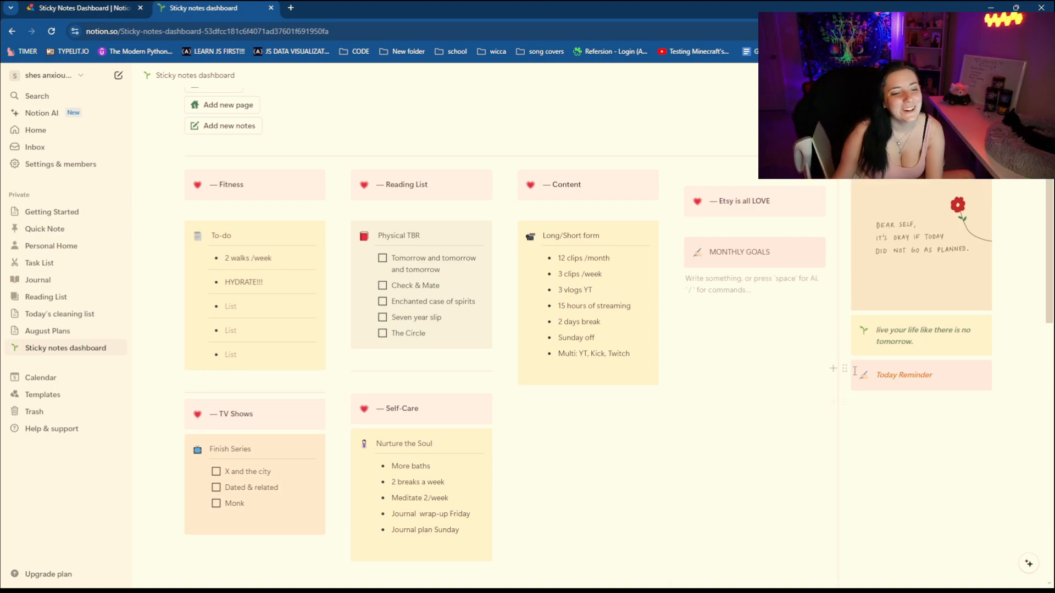
key("BackSpace")
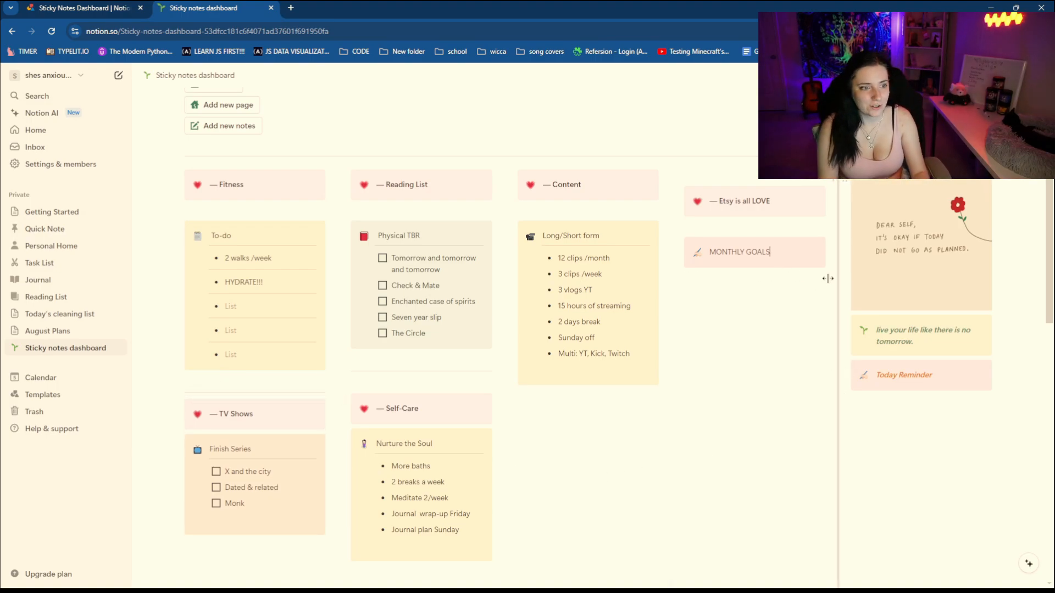
key("Return")
left_click(789, 256)
key("ctrl+x")
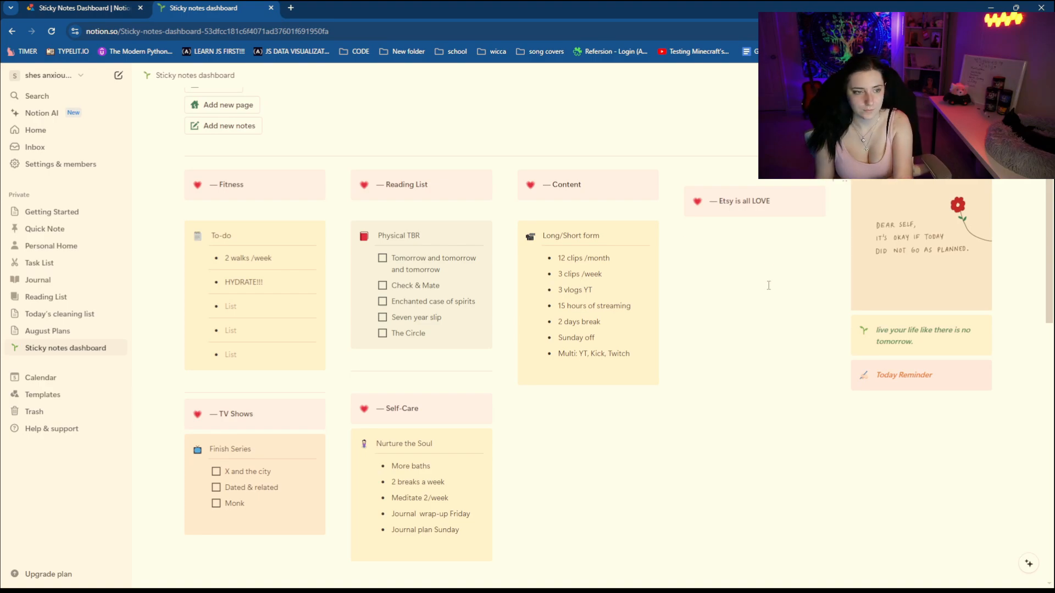
Step: Copy the "Today Reminder" callout to below the "Etsy is all LOVE" heading and retitle the copy "Goals 4 This Month:"
left_click_drag(975, 399, 962, 382)
key("ctrl+c")
left_click(717, 229)
key("ctrl+v")
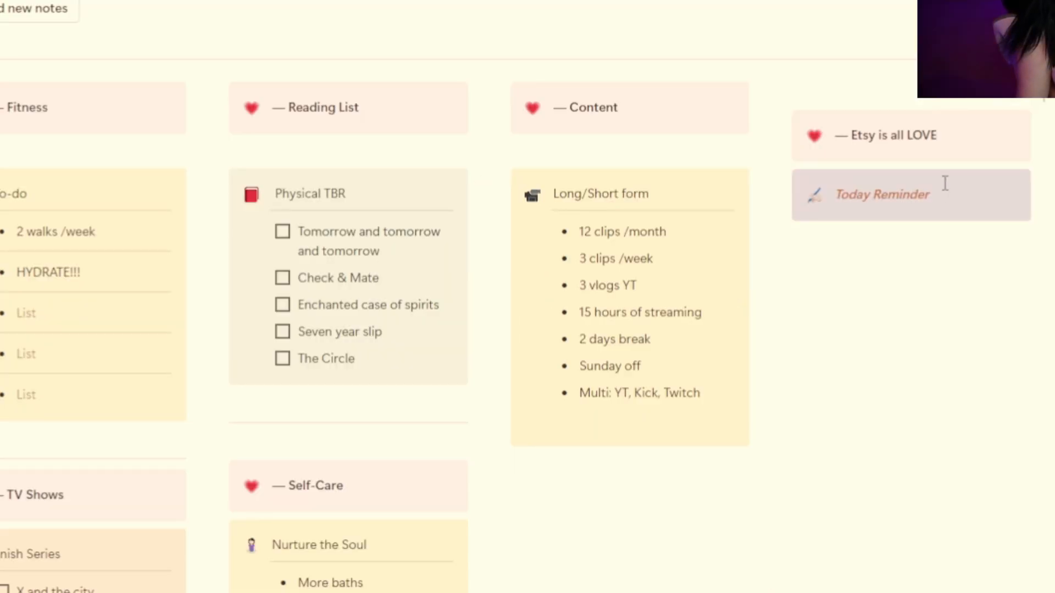
triple_click(728, 240)
key("BackSpace")
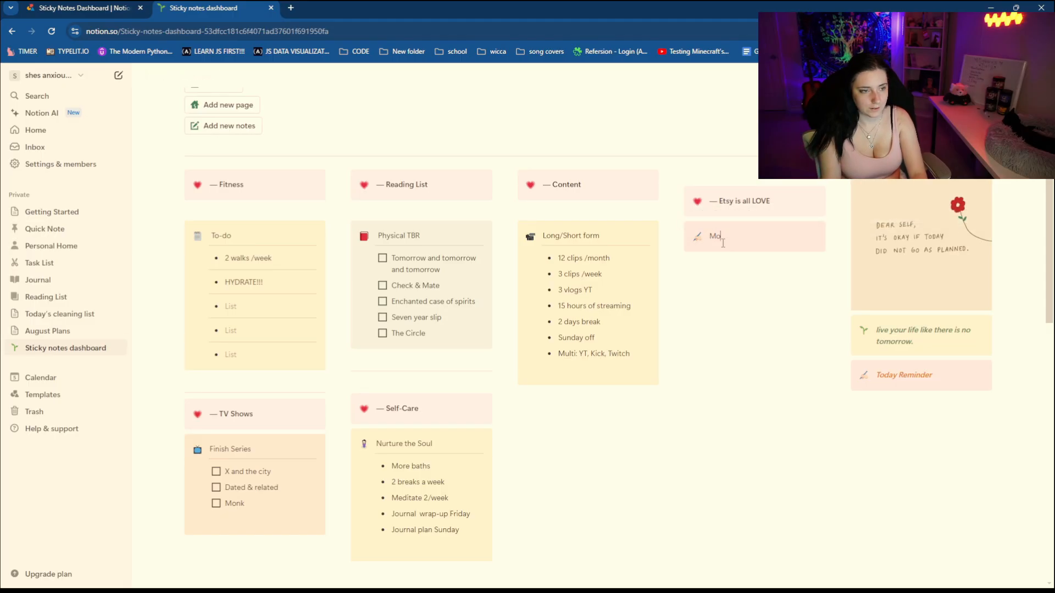
type("Goals 4 This Month:")
Step: Start a numbered list inside the "Goals 4 This Month:" callout with the item "Finish Physical TBR and TV Serie."
key("Return")
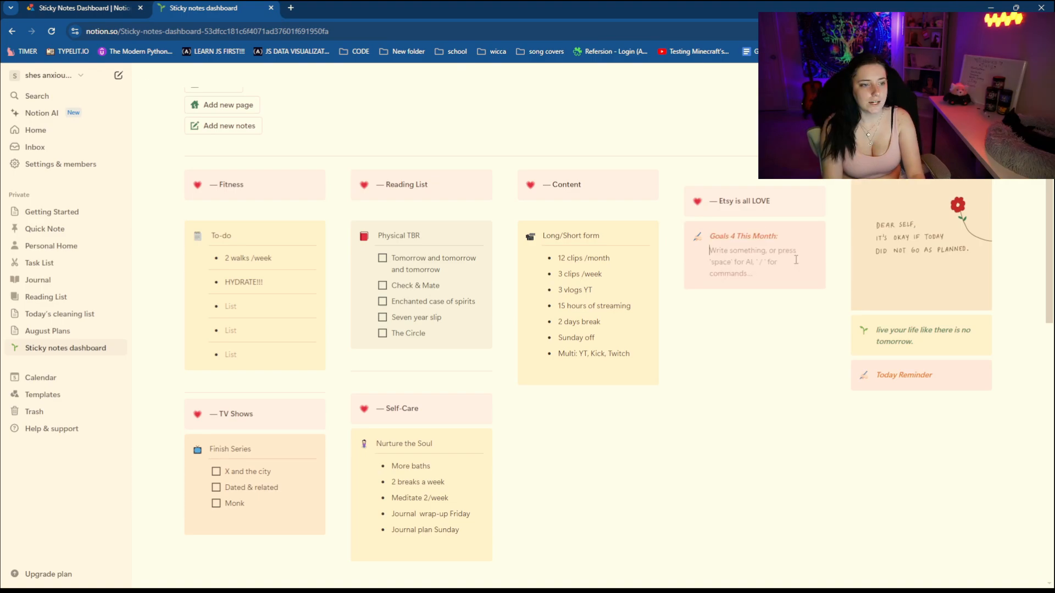
type("/")
scroll(791, 417, "down", 2)
left_click(783, 398)
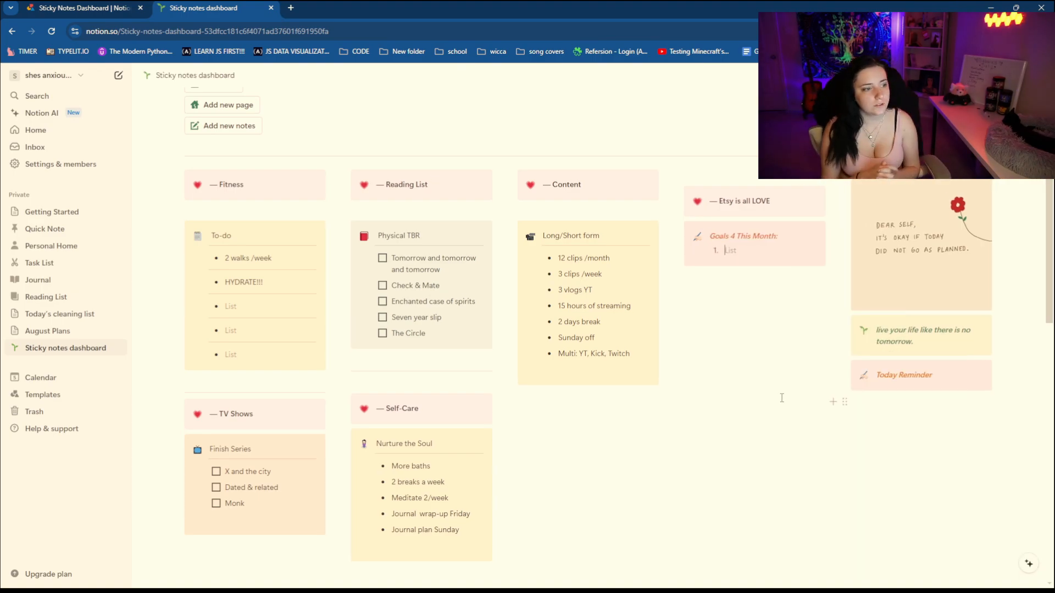
type("Fini")
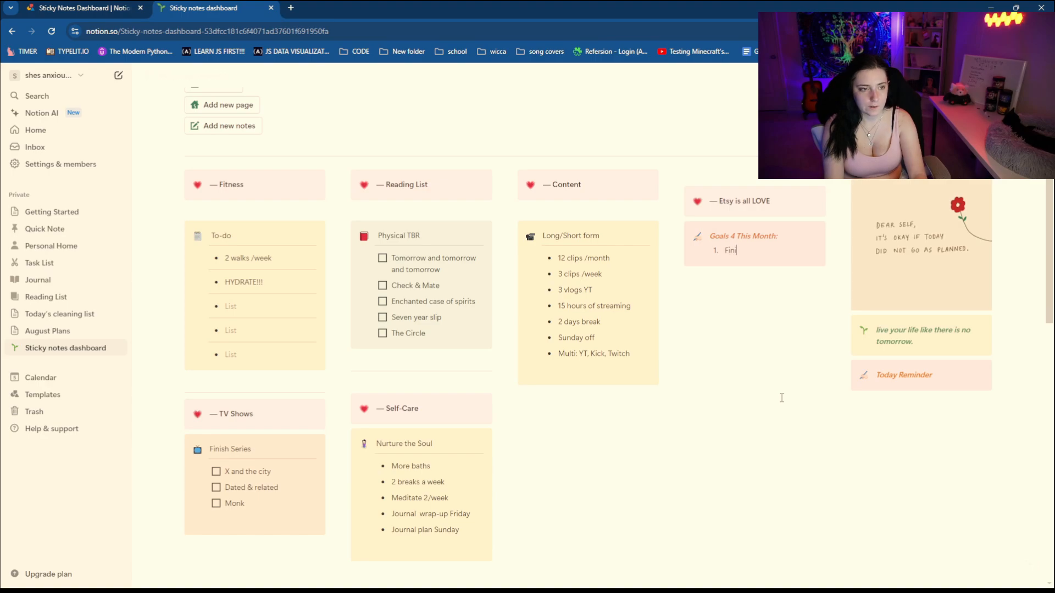
type("sh P")
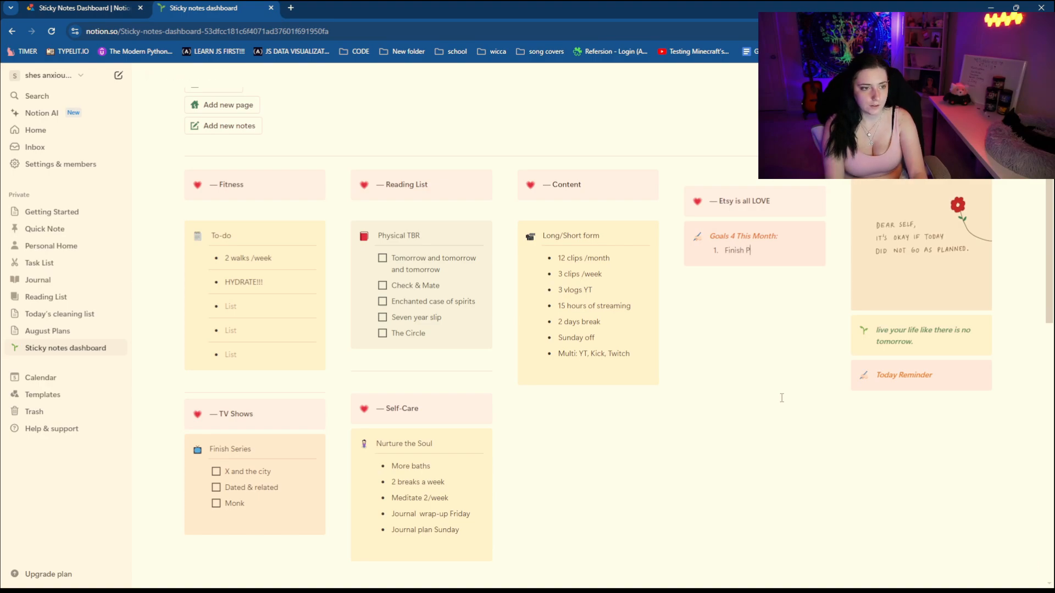
type("hysical TBR")
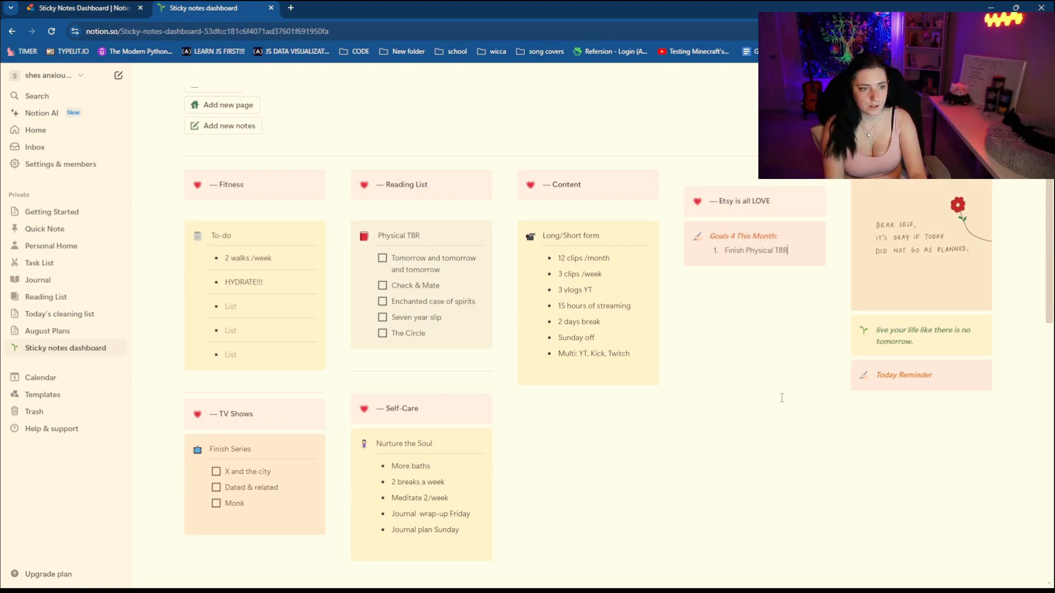
type(" and TV Series")
key("BackSpace")
type(".")
key("Return")
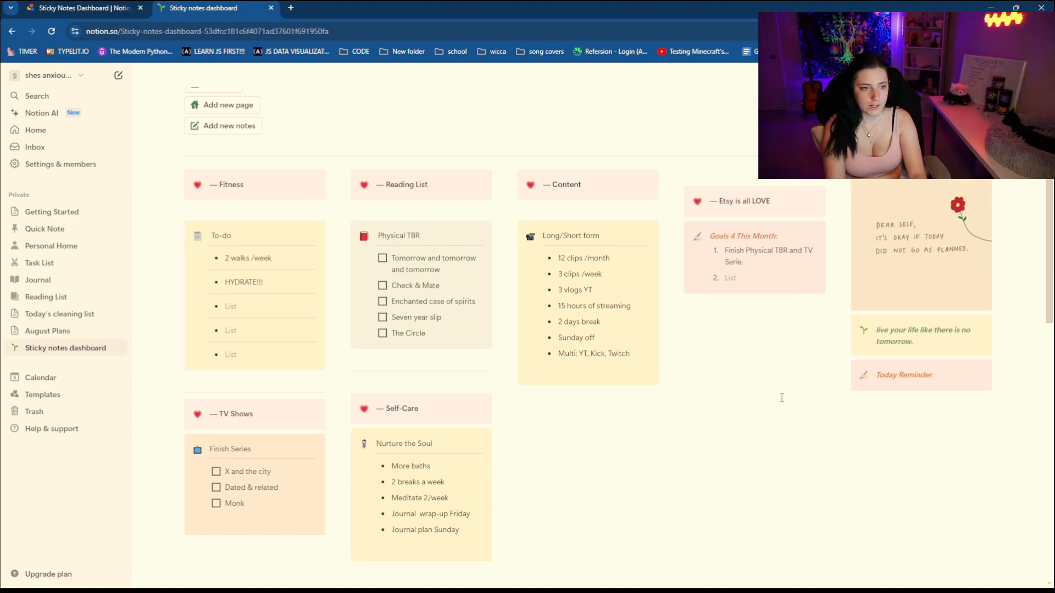
Step: Add "Play more Nintendo games." as the second item of the monthly goals list
type("Plau")
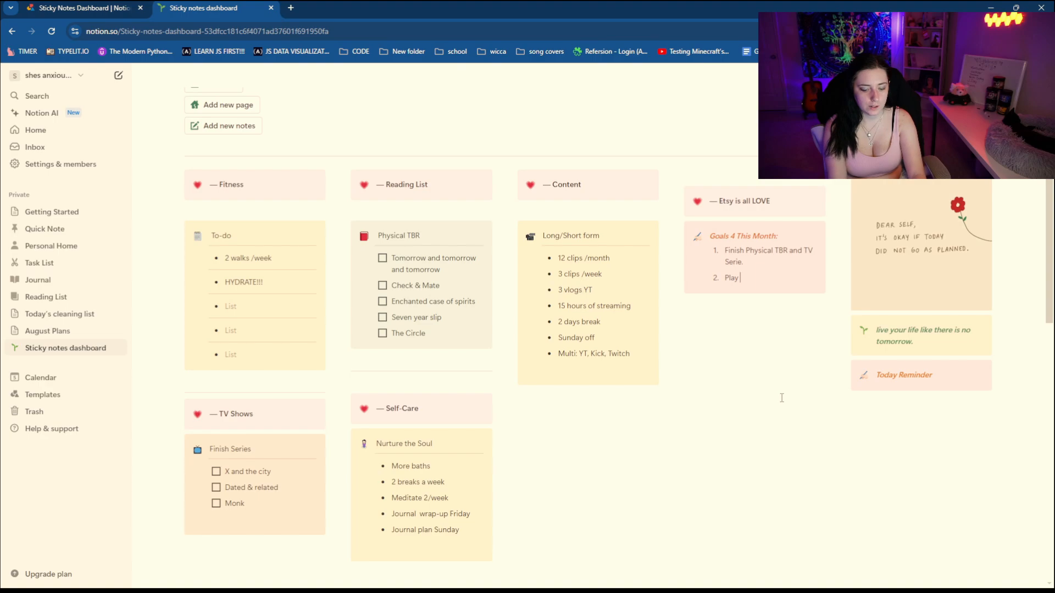
type(" more Nintendo ")
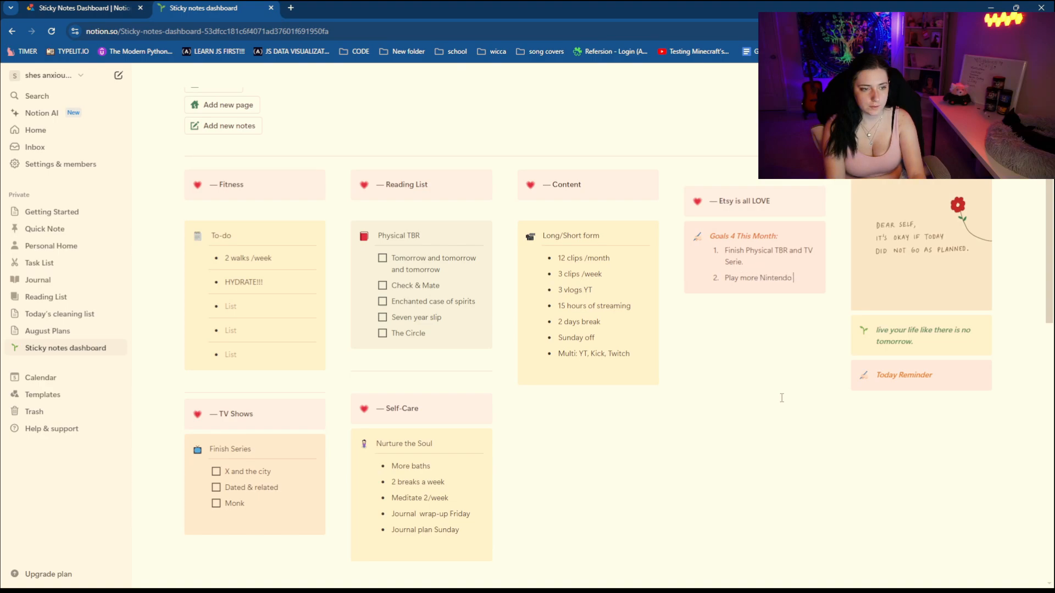
type("games.")
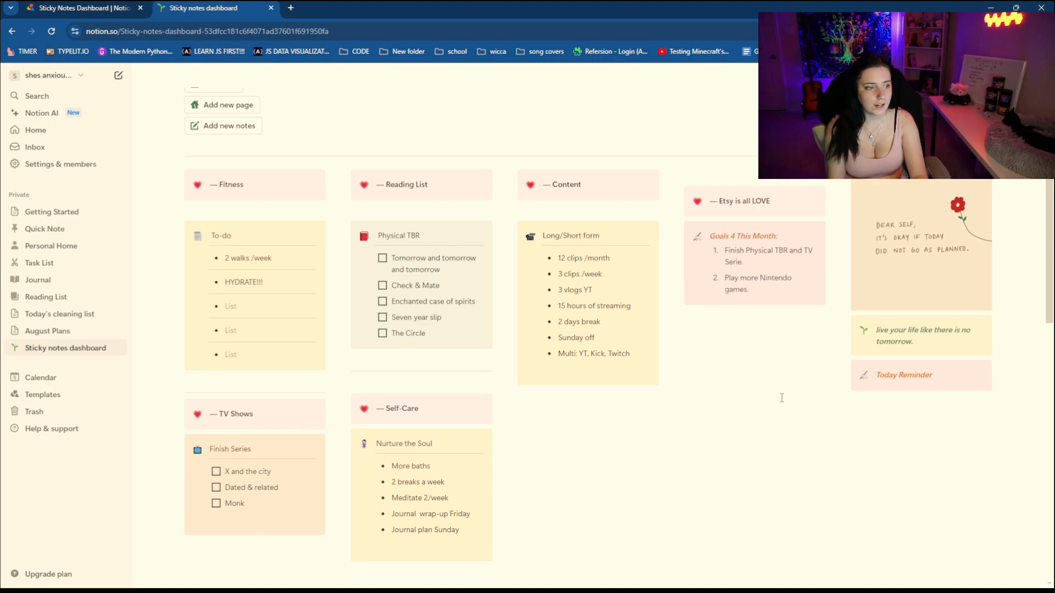
Step: Add the bullet "Play more nostalgic games" to the end of the "Nurture the Soul" list under Self-Care
left_click(475, 542)
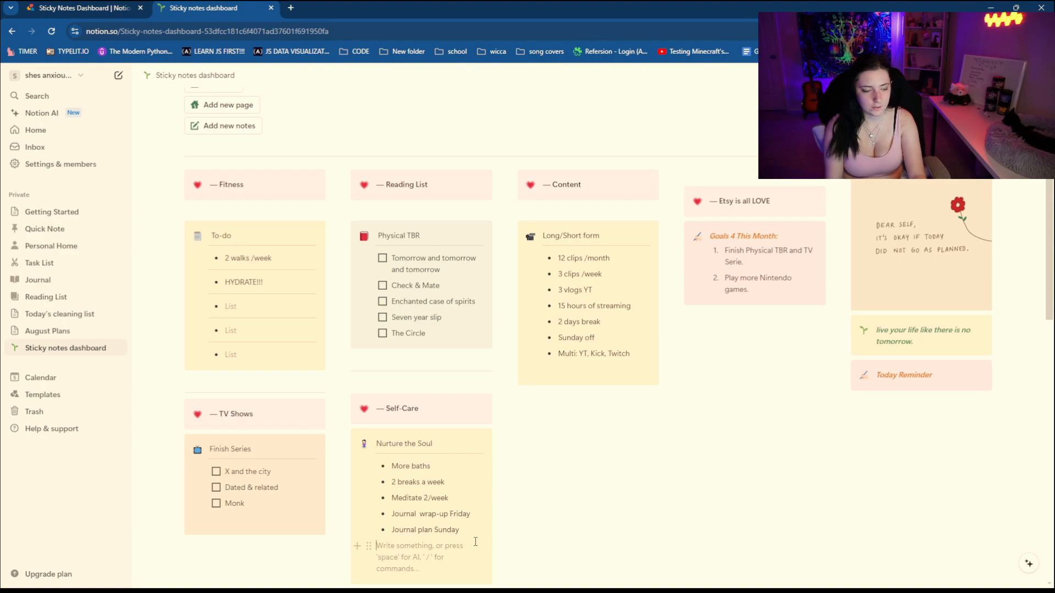
key("BackSpace")
key("Return")
type("Play")
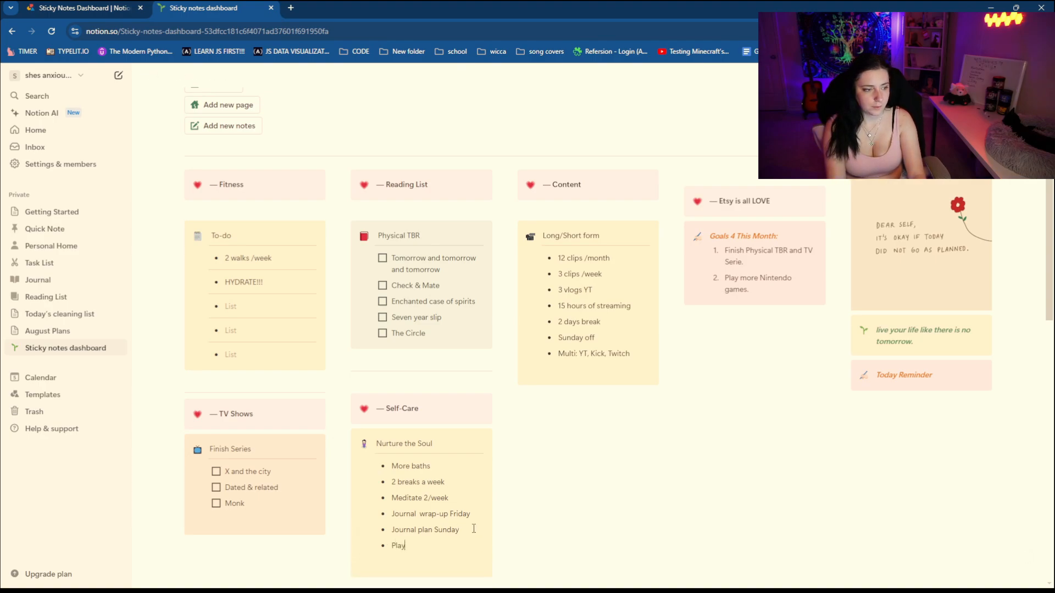
type(" more nostalgic games")
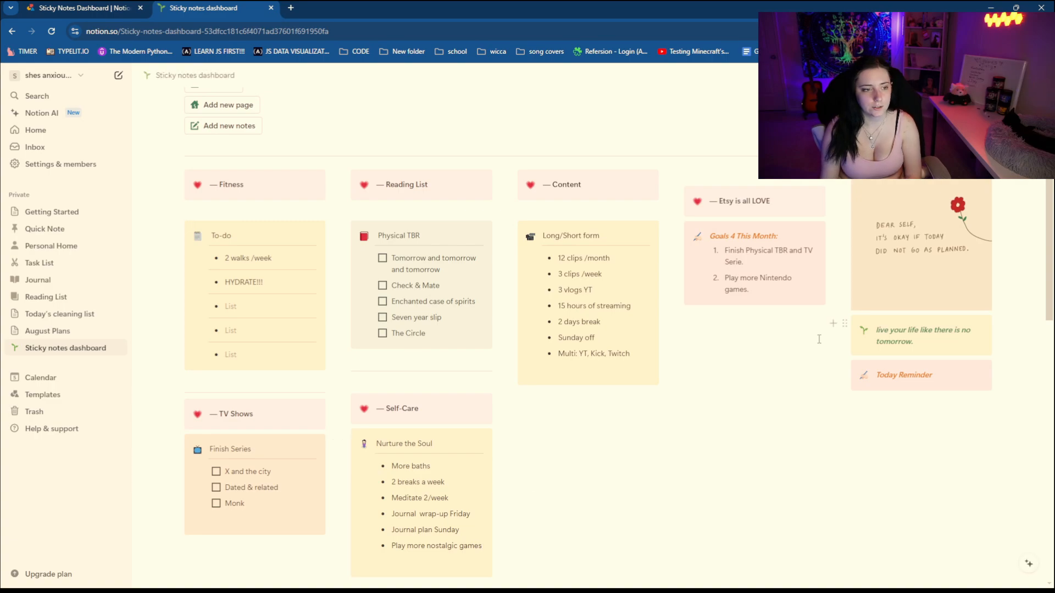
Step: Add "Mid-year glowup." as the third item of the monthly goals list
left_click(775, 296)
key("Return")
type("3.Mid-yea")
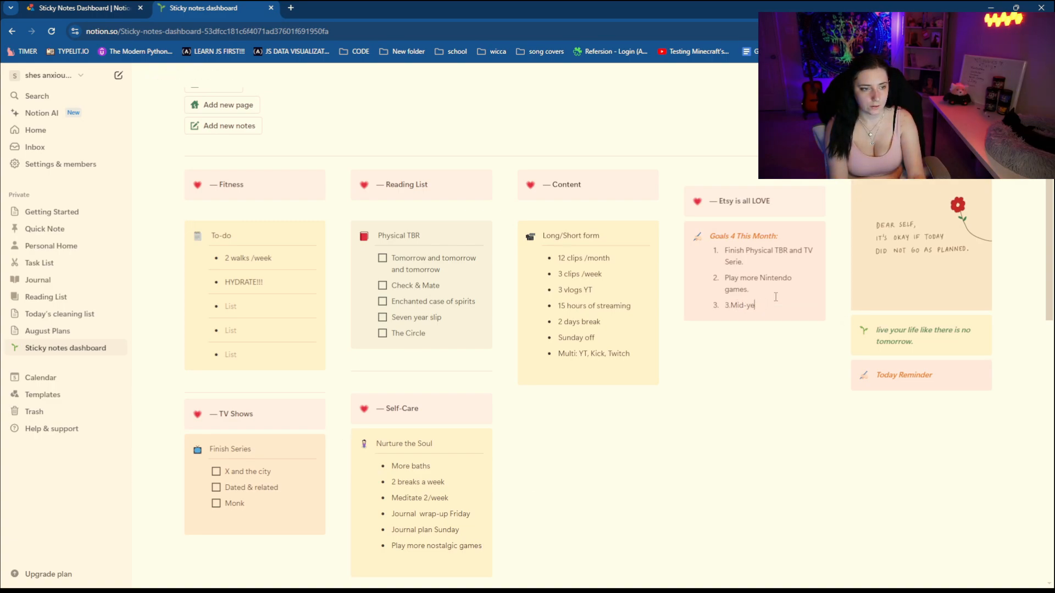
key("BackSpace")
key("BackSpace")
key("BackSpace")
key("BackSpace")
type("Mi")
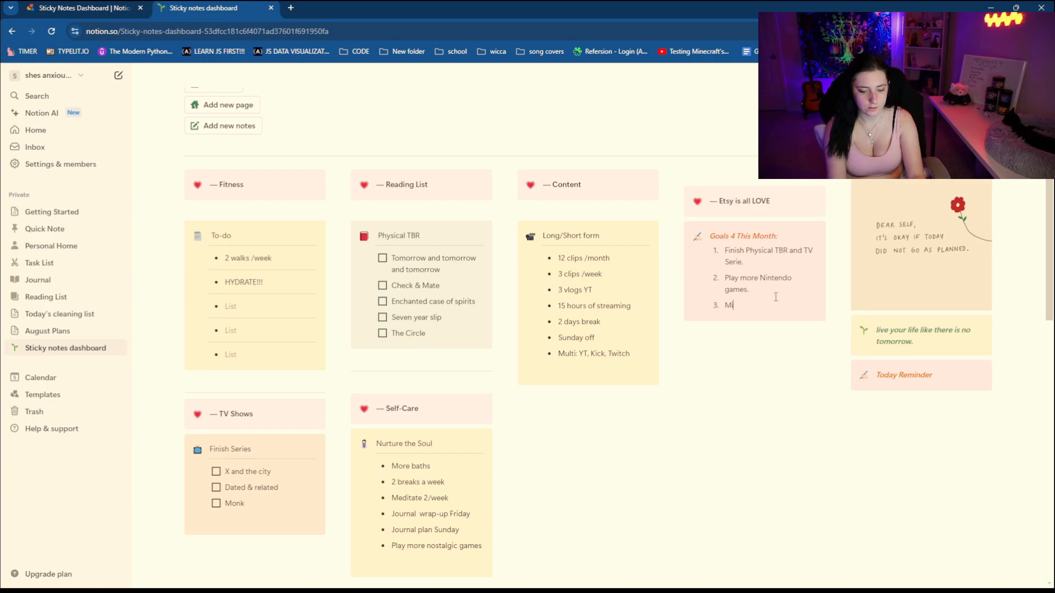
type("d-year glowup")
key("Return")
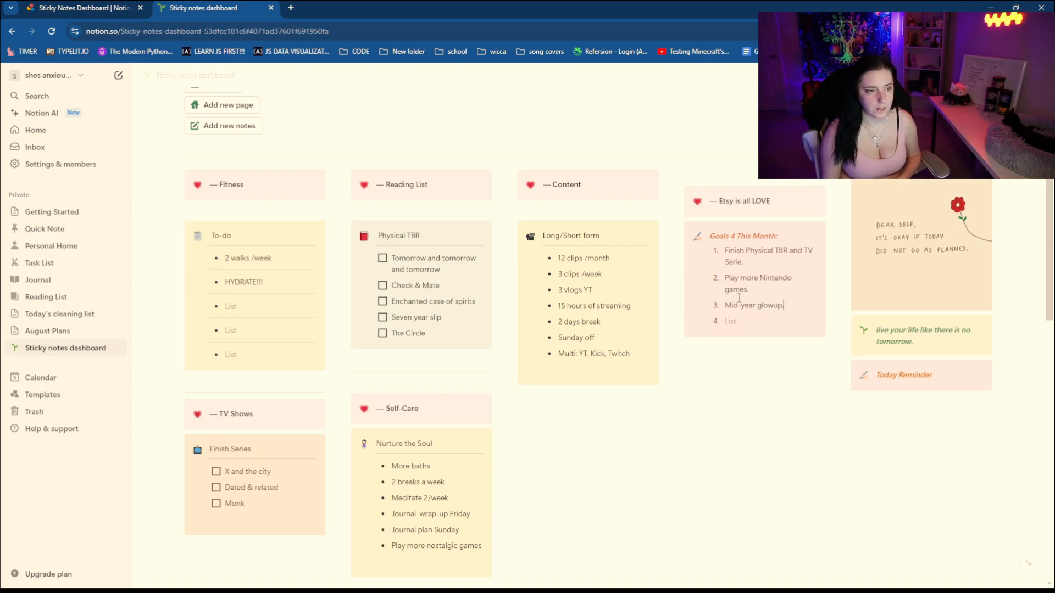
left_click(791, 303)
type(".")
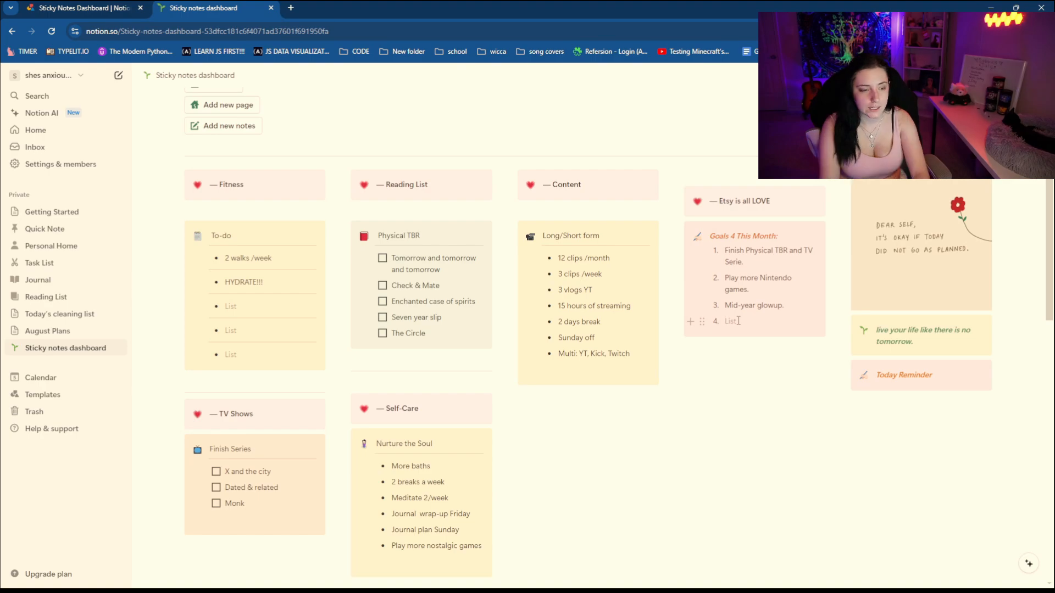
Step: Add "500 subs on YouTube." and "2.7K Follower on Twitch" as the fourth and fifth monthly goals
type("500 subs on Y")
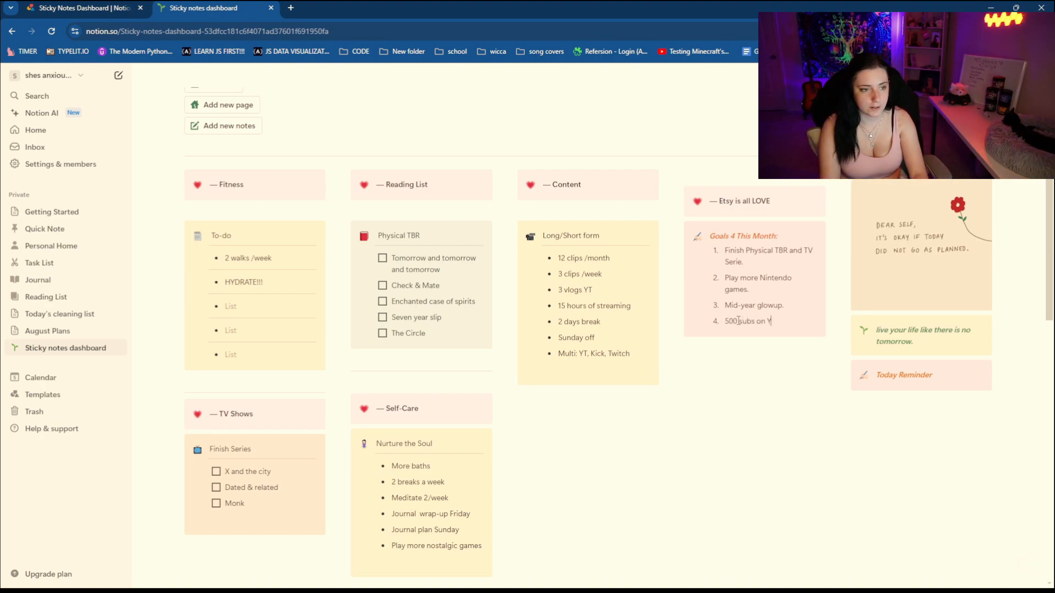
type("ouTube")
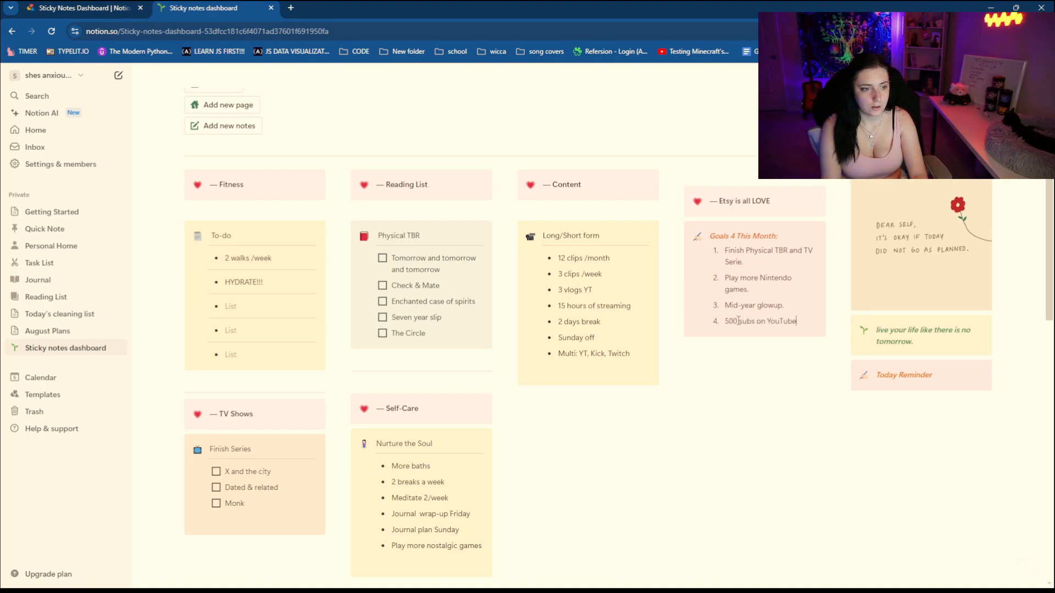
type(".")
key("Return")
type("2.7K")
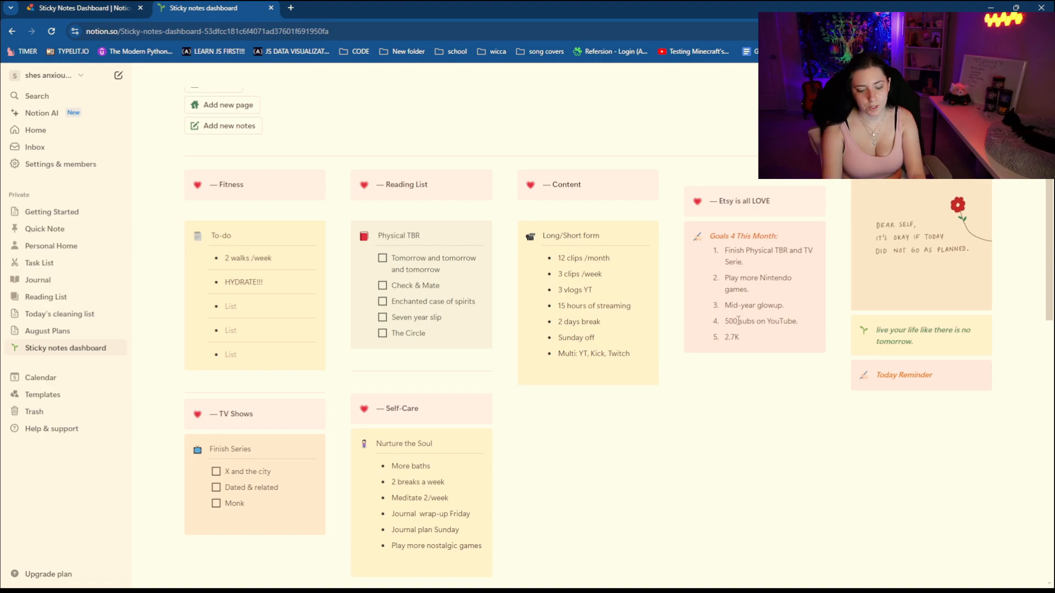
type(" Follower on")
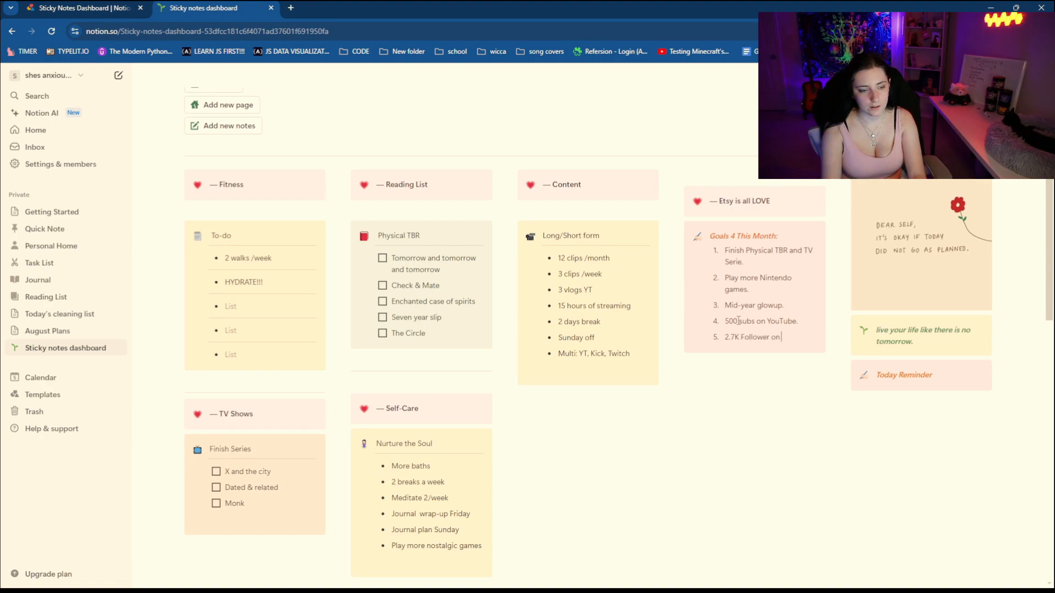
type(" Twitch")
key("Return")
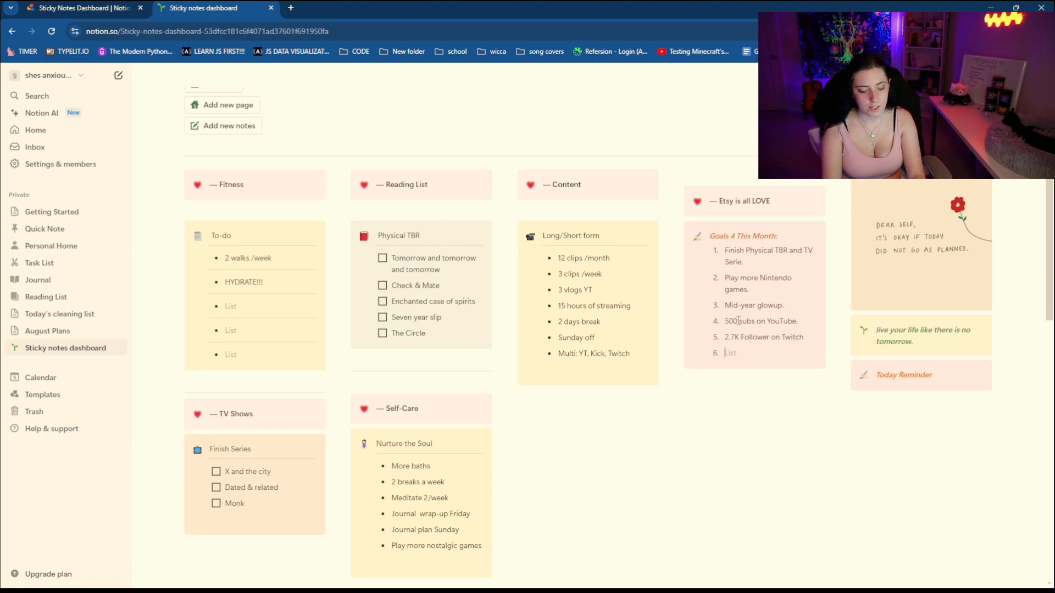
Step: Add "500 followers on Kick" and "30 subs on kick" as the sixth and seventh monthly goals
type("500")
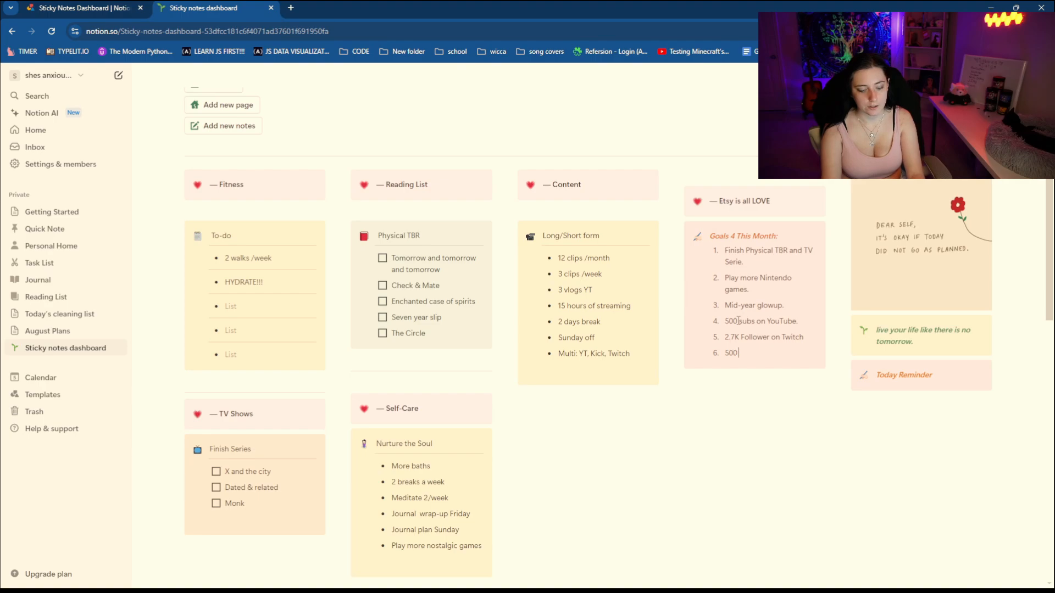
type(" followers on")
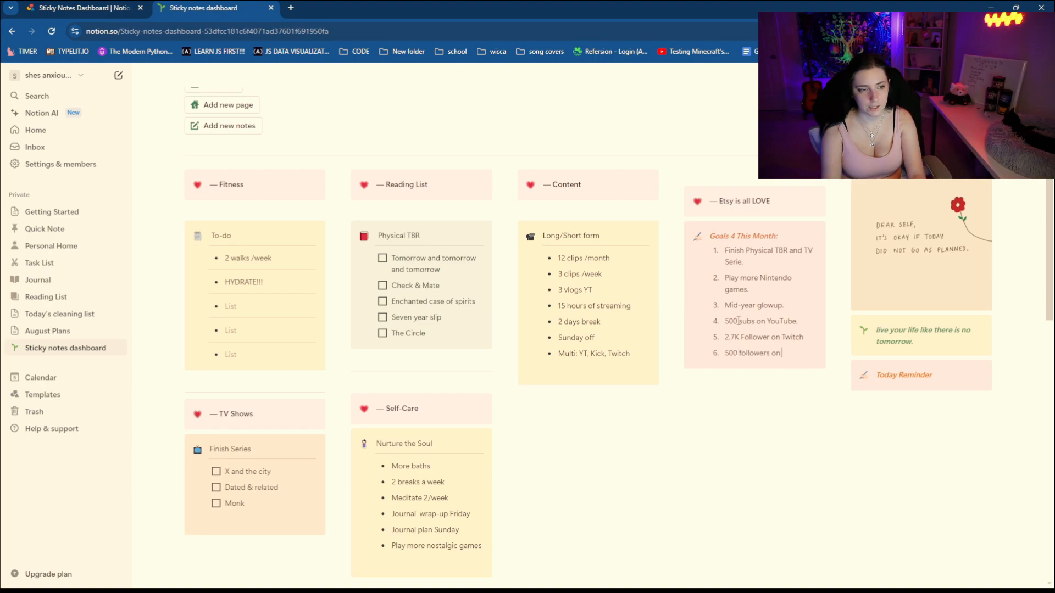
type(" Kick")
key("Return")
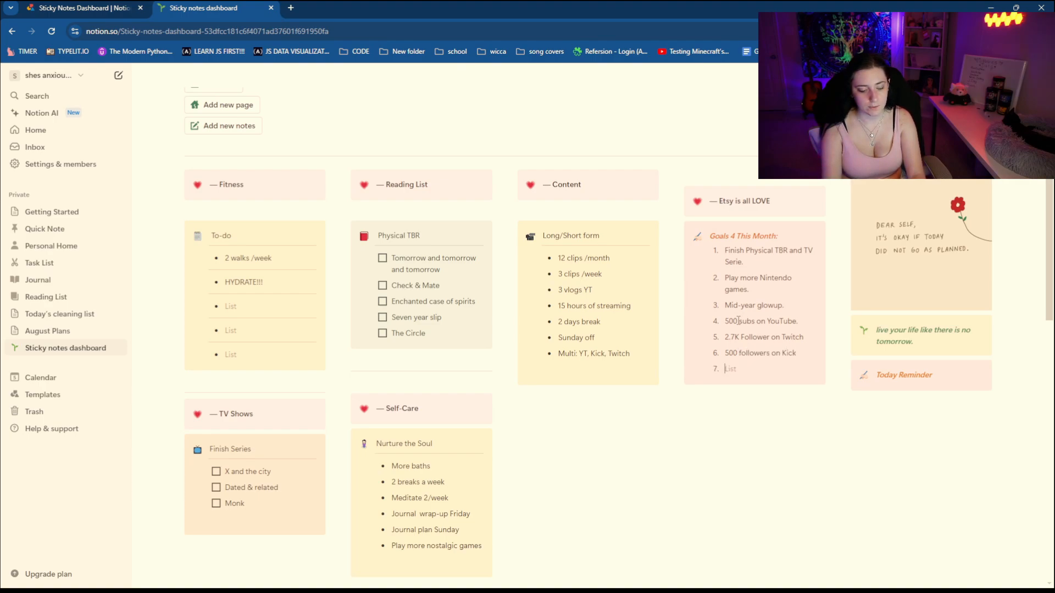
type("30")
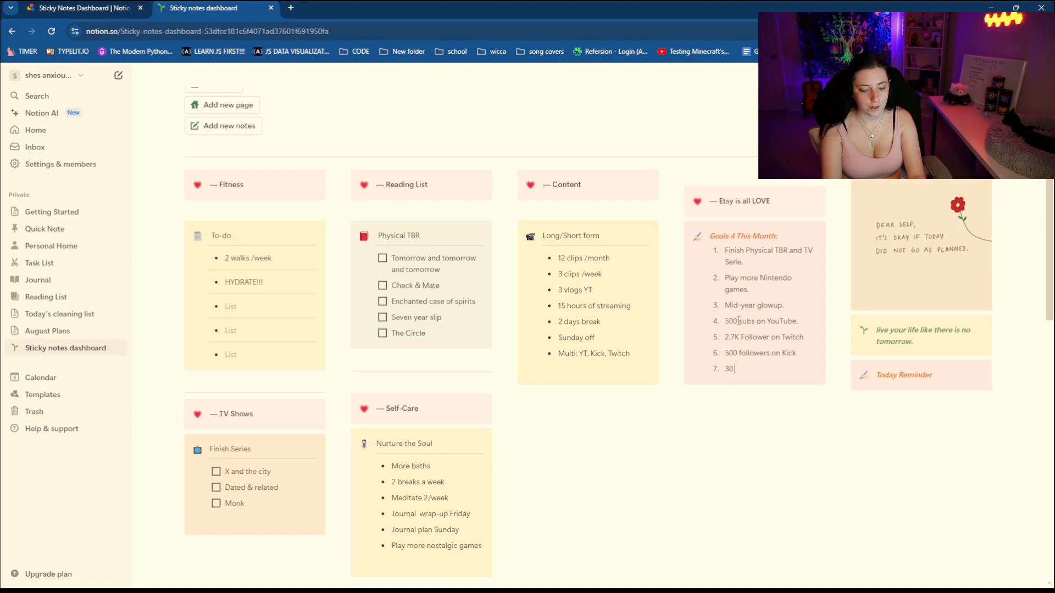
type(" subs on kick")
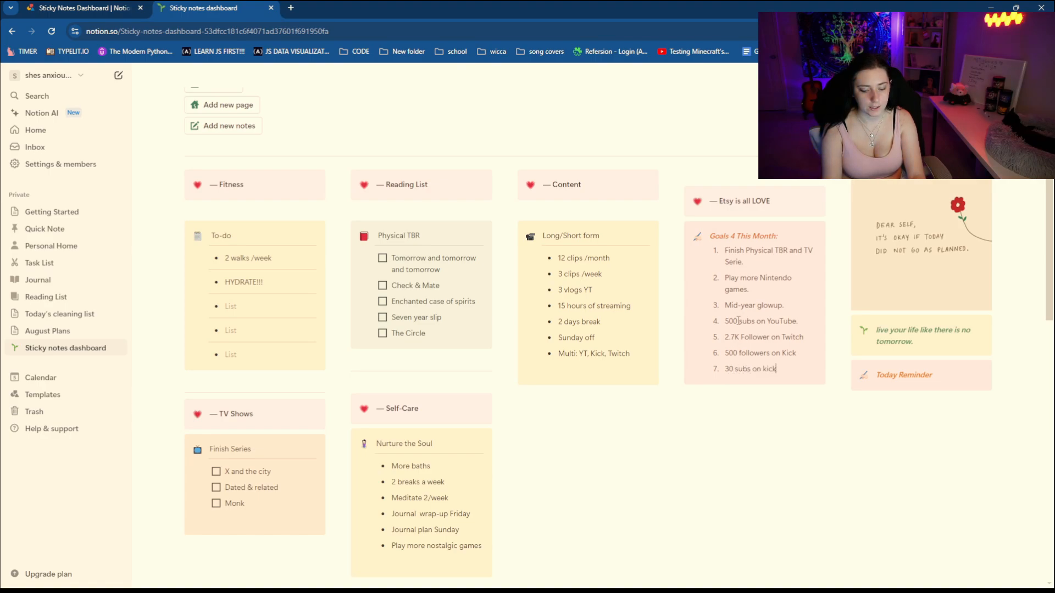
Step: Extend the last monthly goal to "30 subs on kick + Twitch" and insert "Get back in the flow of making vlogs." after "Mid-year glowup."
type(" + Twitch")
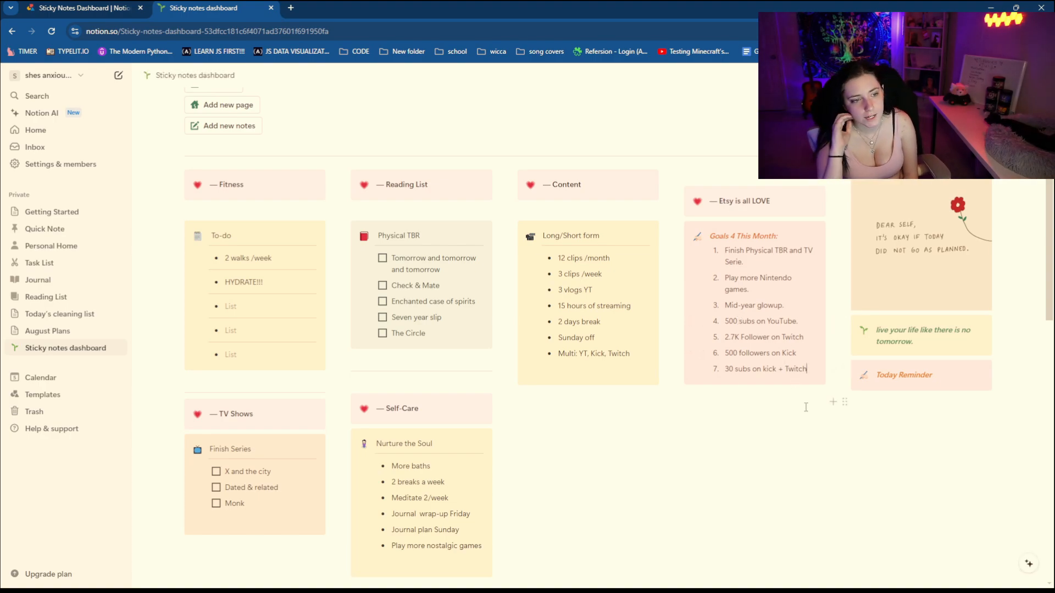
left_click(815, 316)
key("Return")
type("Get back")
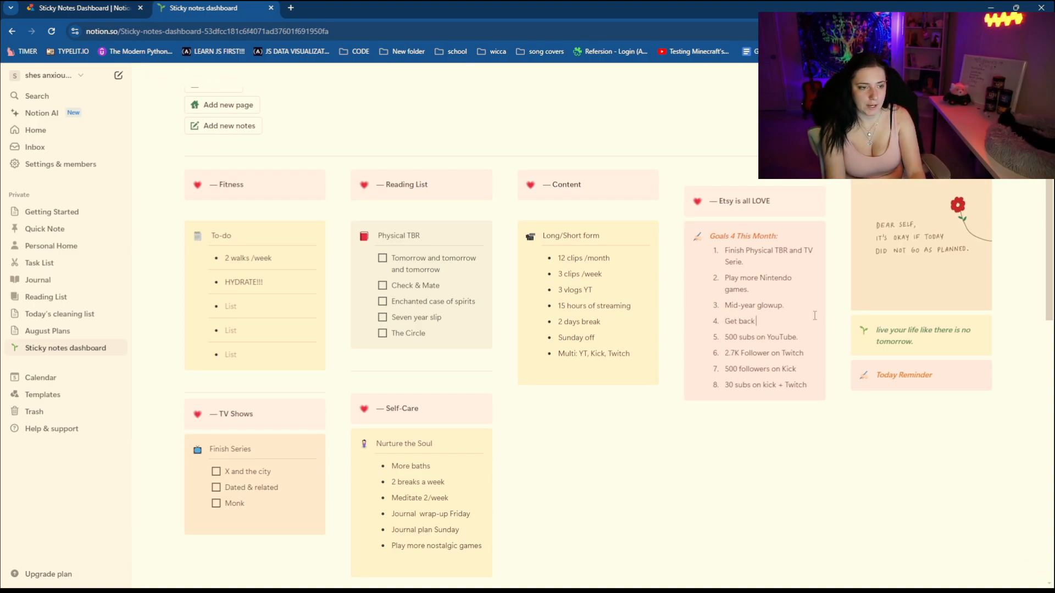
type(" in the flow of making blo")
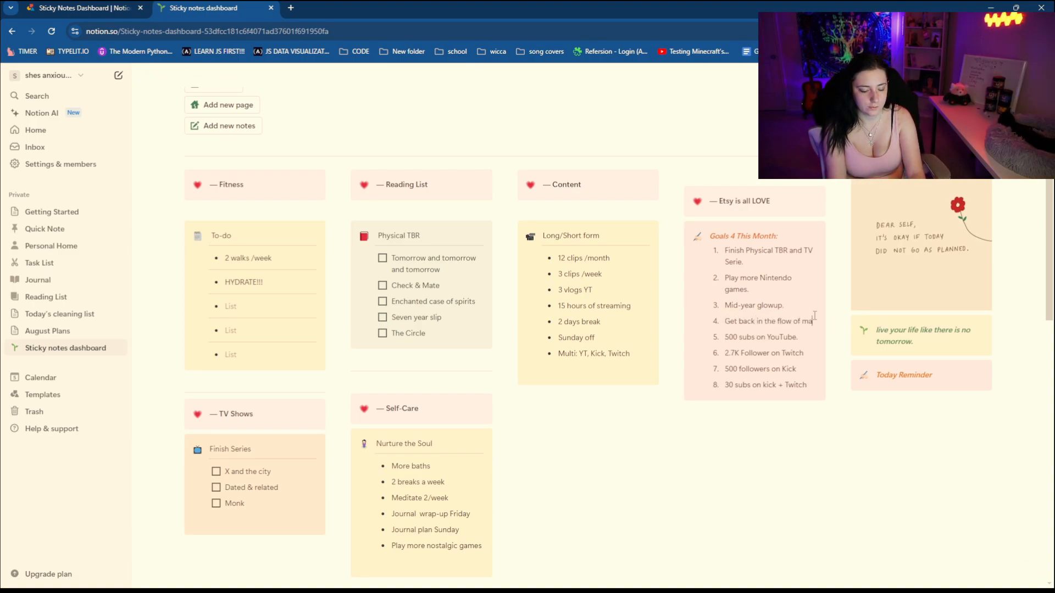
key("BackSpace")
key("BackSpace")
key("BackSpace")
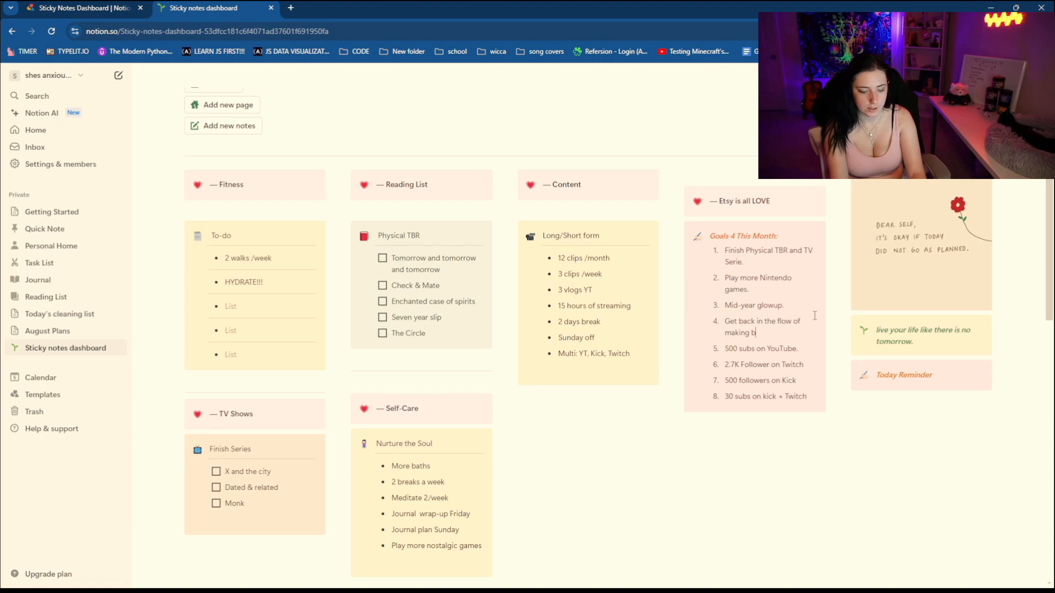
type("vlogs.")
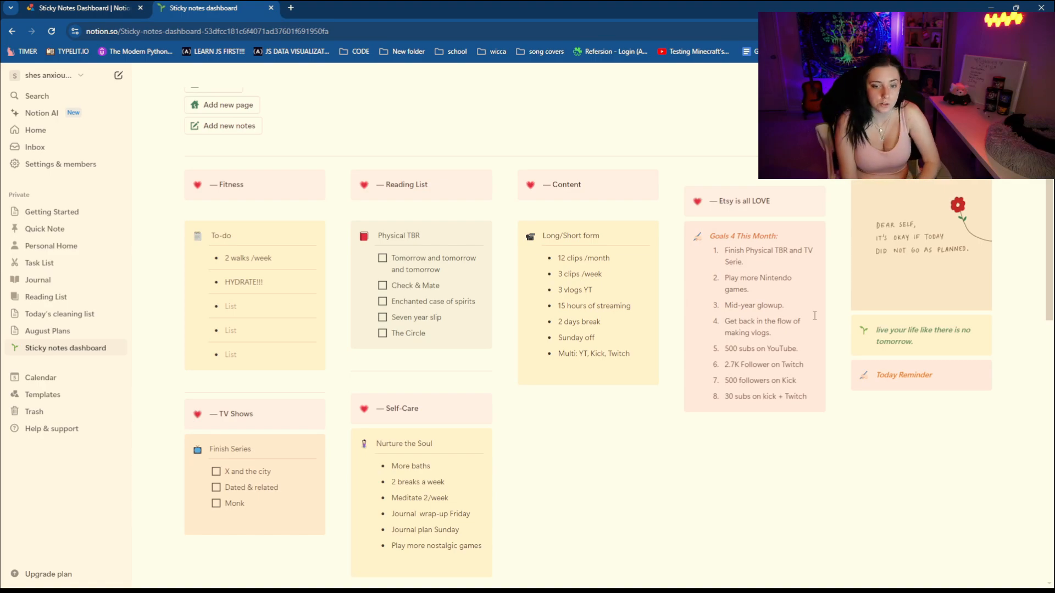
Step: Change the "Goals 4 This Month:" title of the purple-heart callout beside the Task by Area board to purple text
scroll(815, 316, "down", 10)
scroll(852, 439, "up", 15)
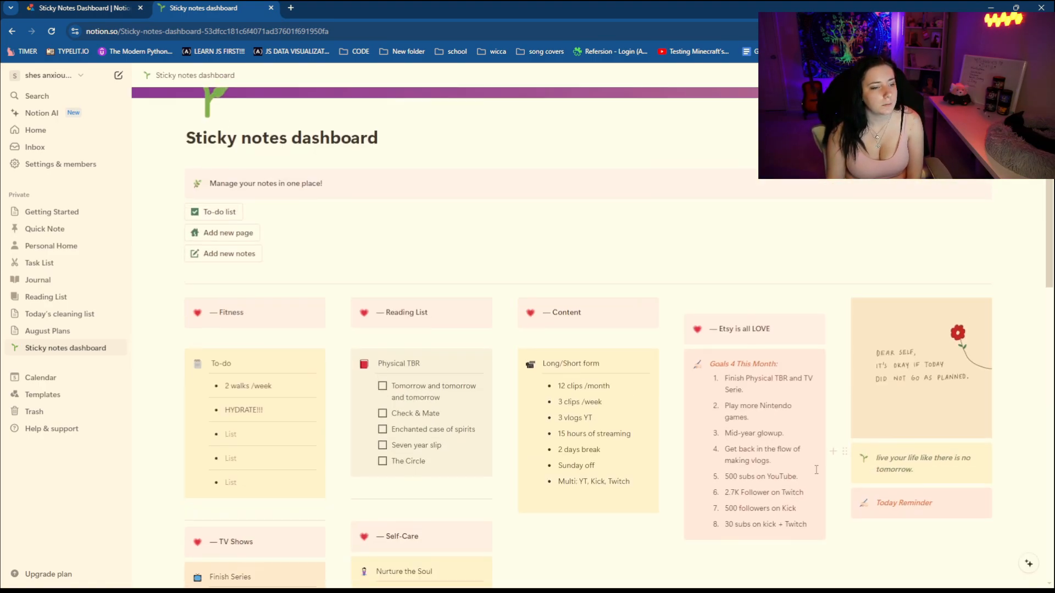
scroll(811, 471, "down", 10)
left_click_drag(811, 470, 934, 365)
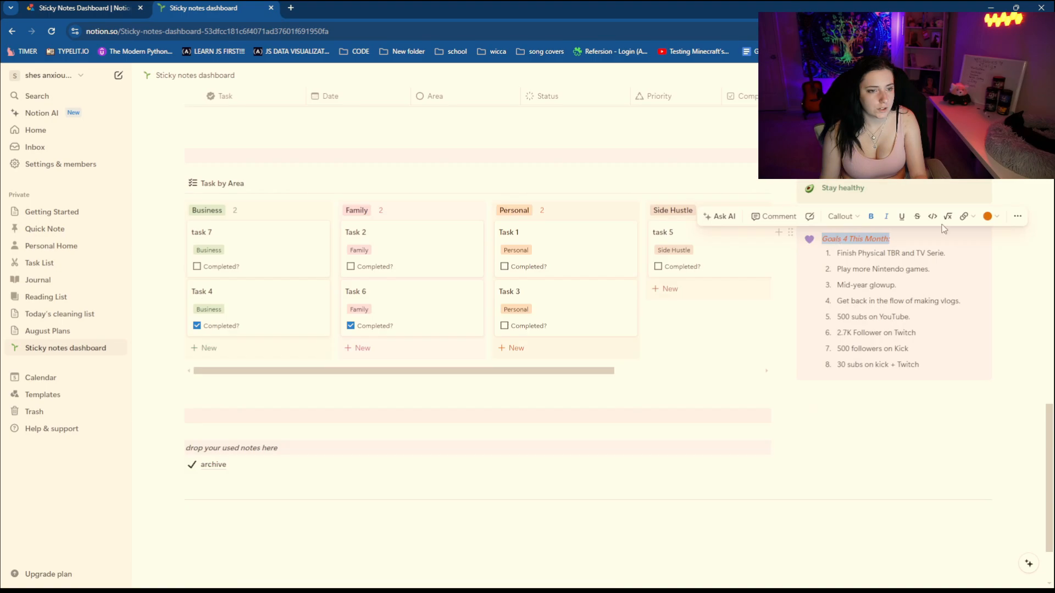
left_click(994, 216)
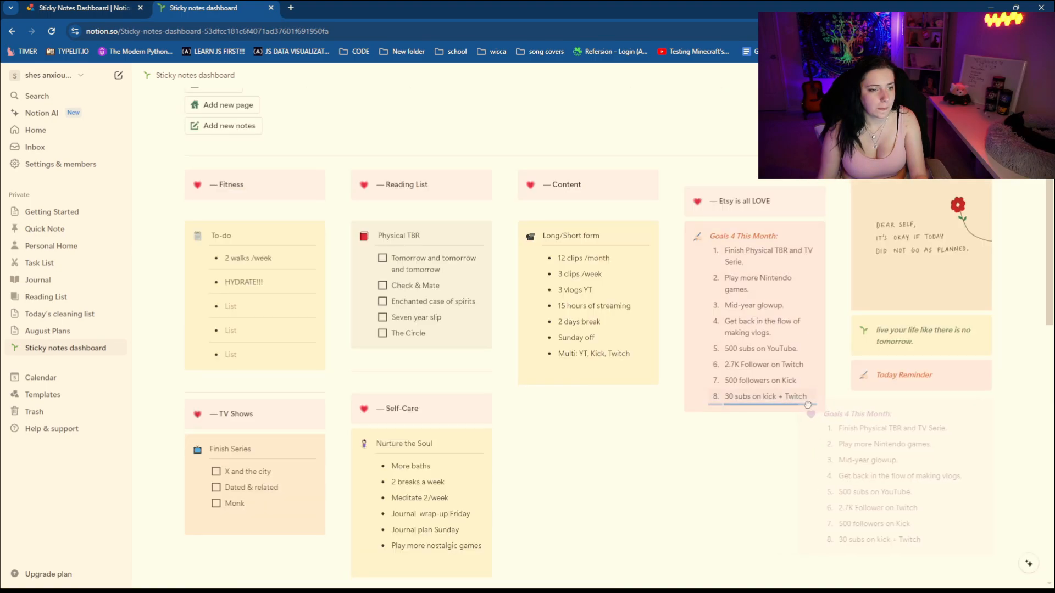
Step: Move the purple-heart goals callout into the last column, beneath the "Today Reminder" note
left_click_drag(808, 404, 866, 414)
left_click(739, 444)
scroll(797, 393, "down", 2)
scroll(797, 390, "down", 1)
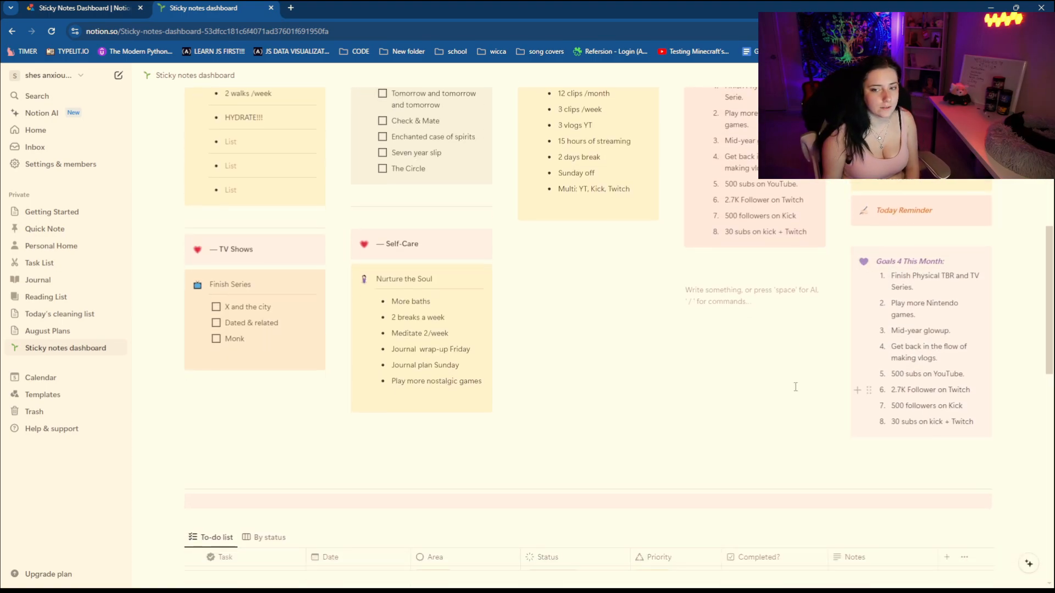
Step: Review the layout of the sticky-note columns, both monthly goals callouts and the To-do list table
scroll(794, 385, "up", 3)
scroll(790, 379, "down", 1)
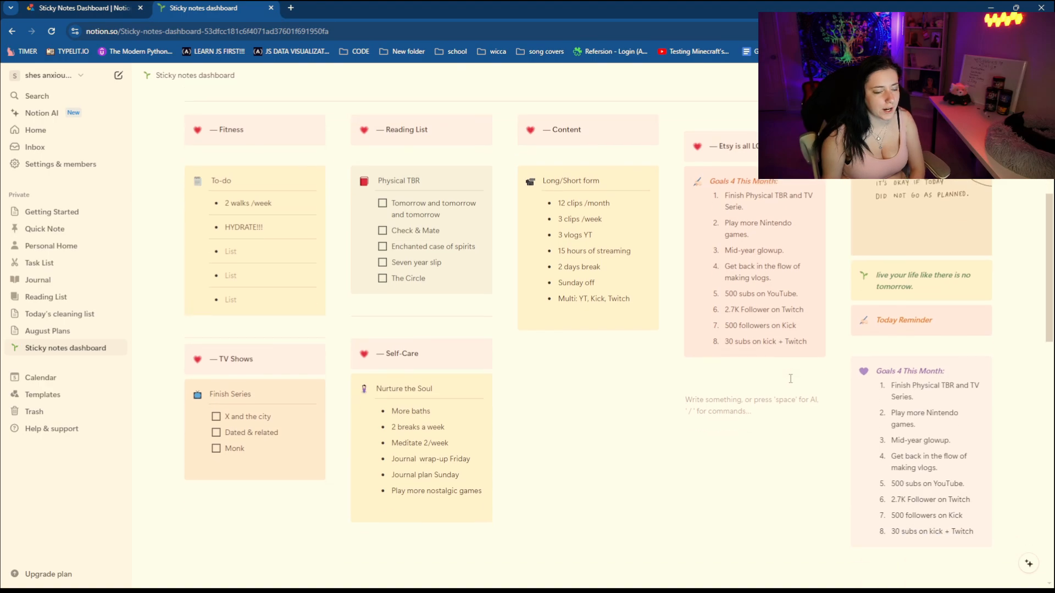
scroll(786, 324, "up", 2)
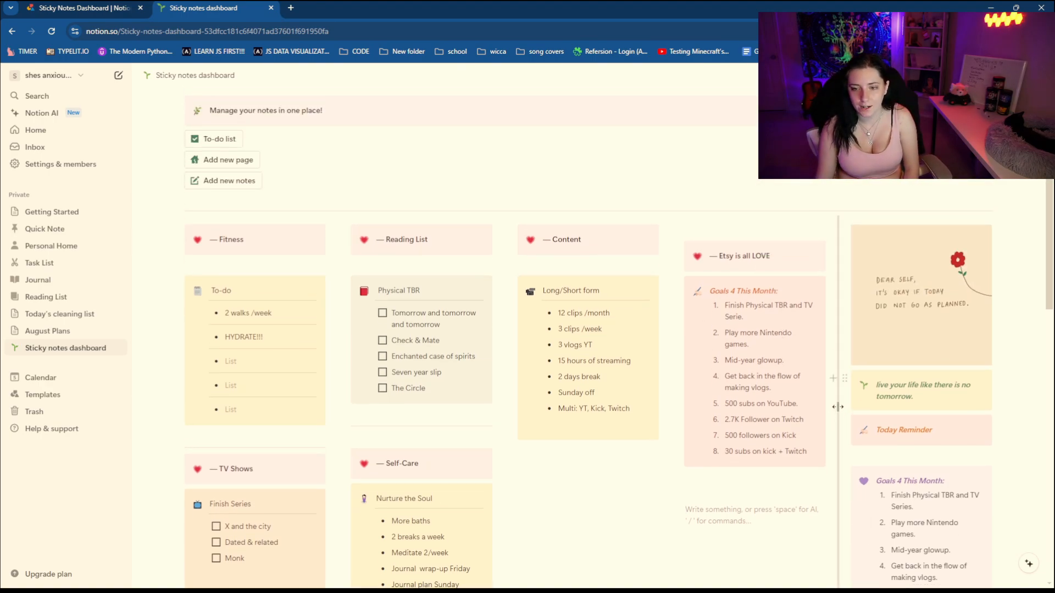
scroll(791, 365, "down", 4)
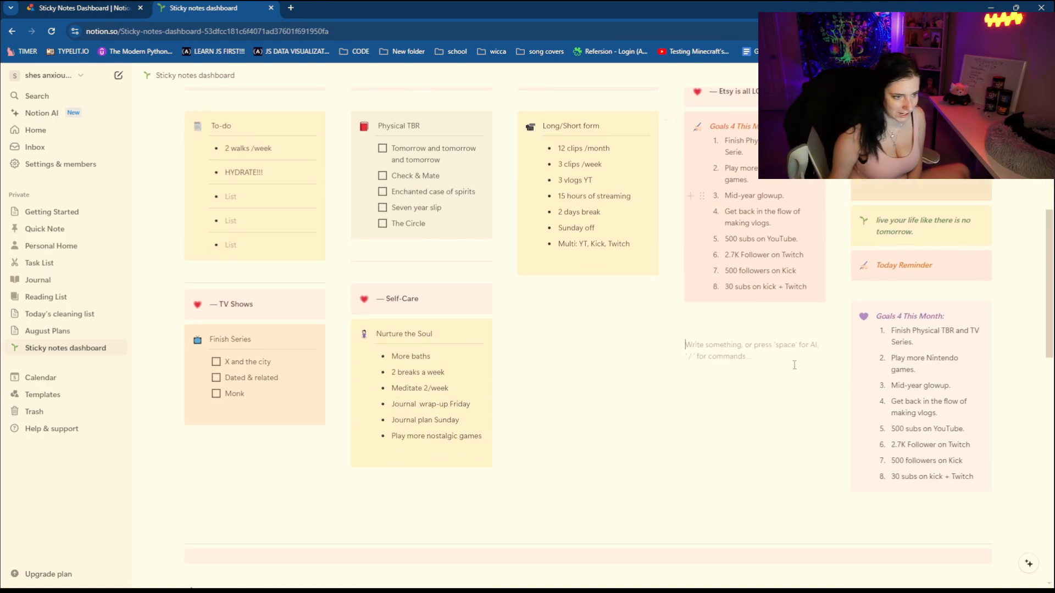
scroll(766, 376, "down", 1)
scroll(764, 378, "up", 2)
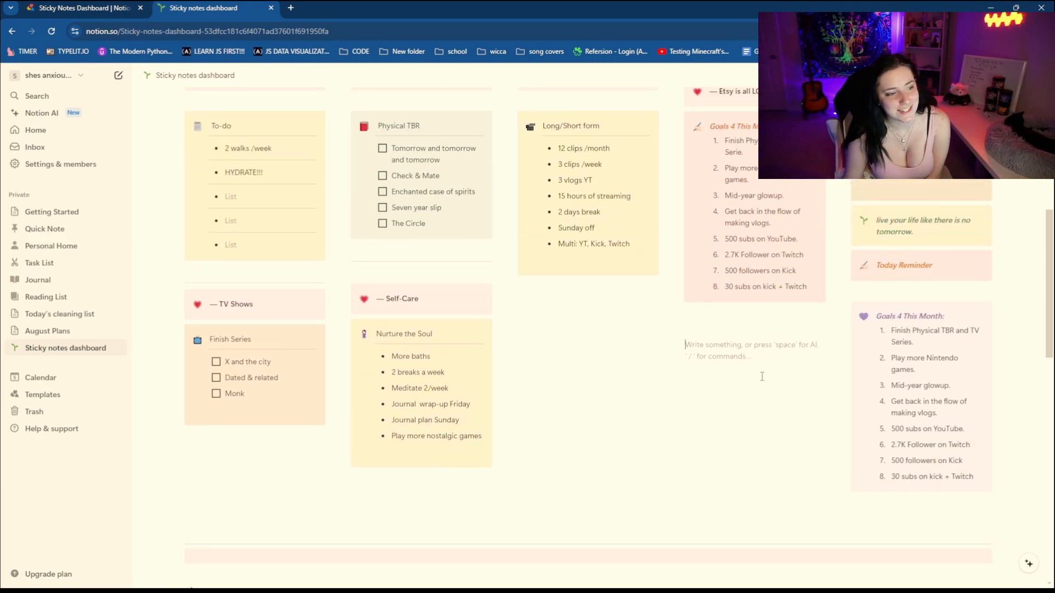
scroll(760, 377, "up", 1)
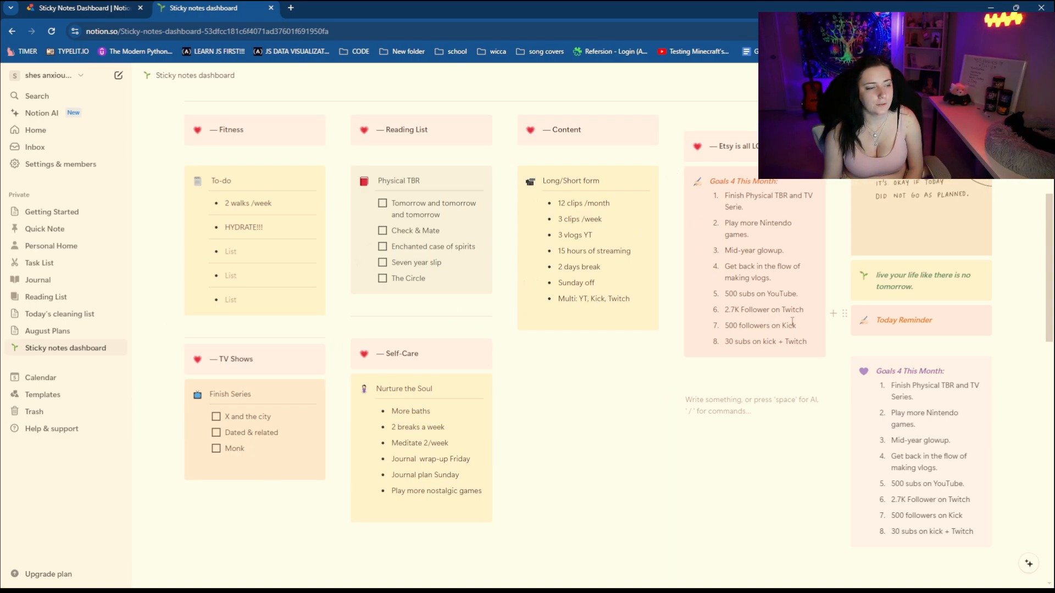
scroll(745, 413, "down", 1)
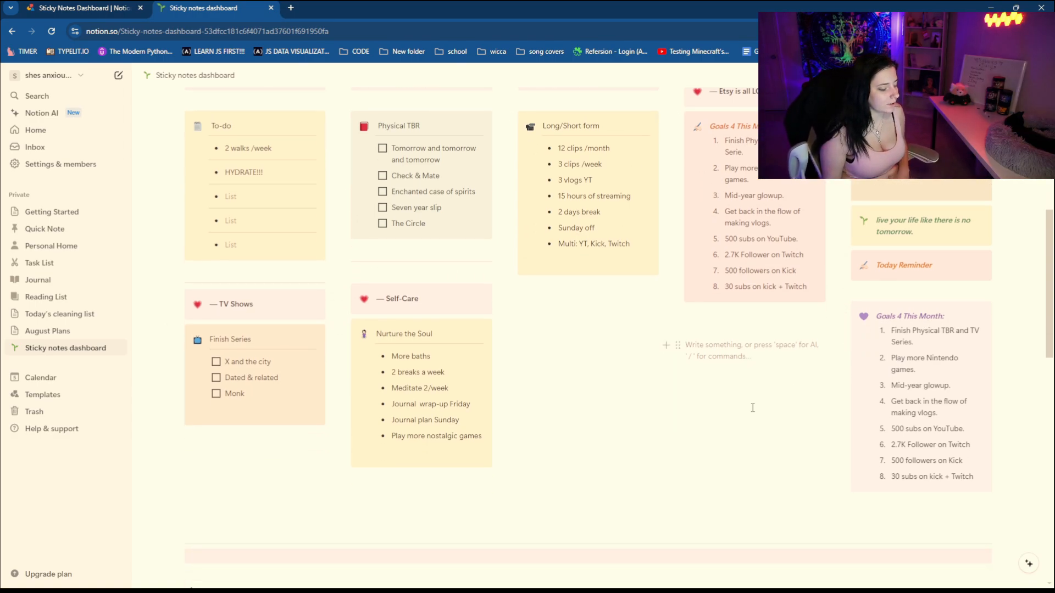
scroll(752, 407, "down", 6)
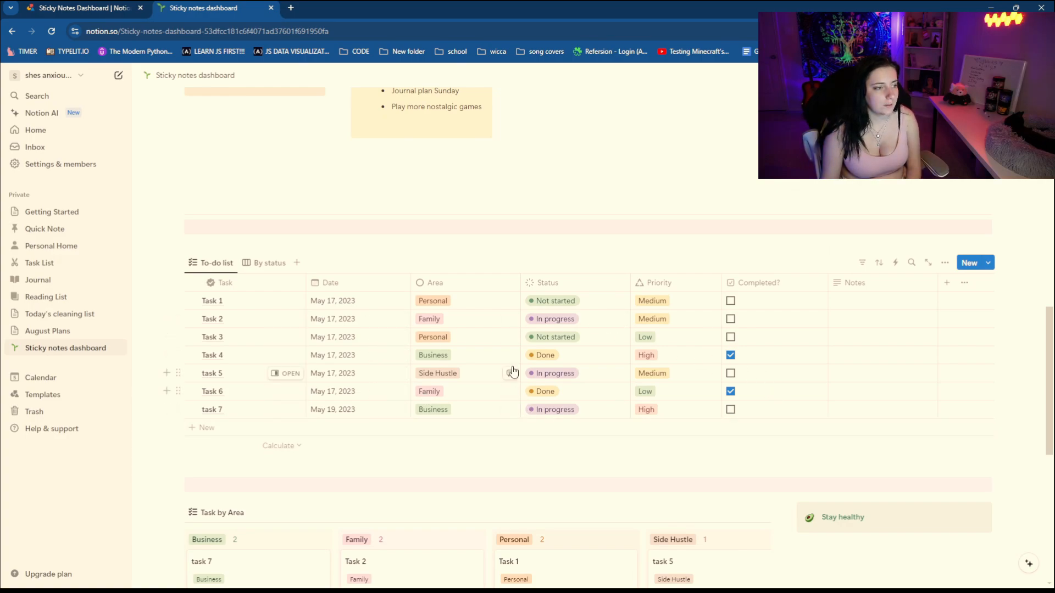
scroll(577, 365, "up", 7)
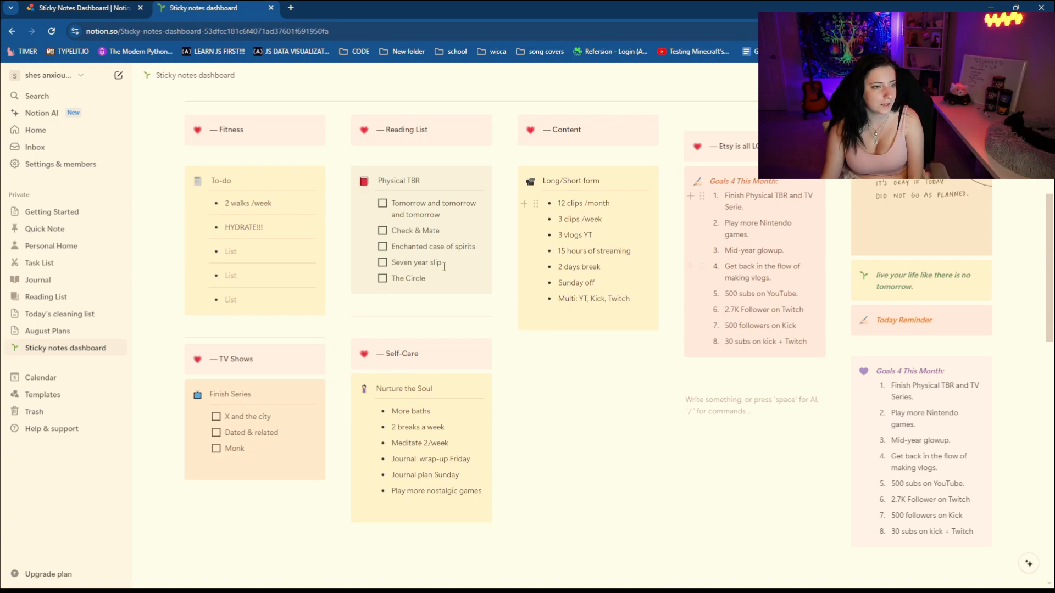
scroll(614, 449, "down", 8)
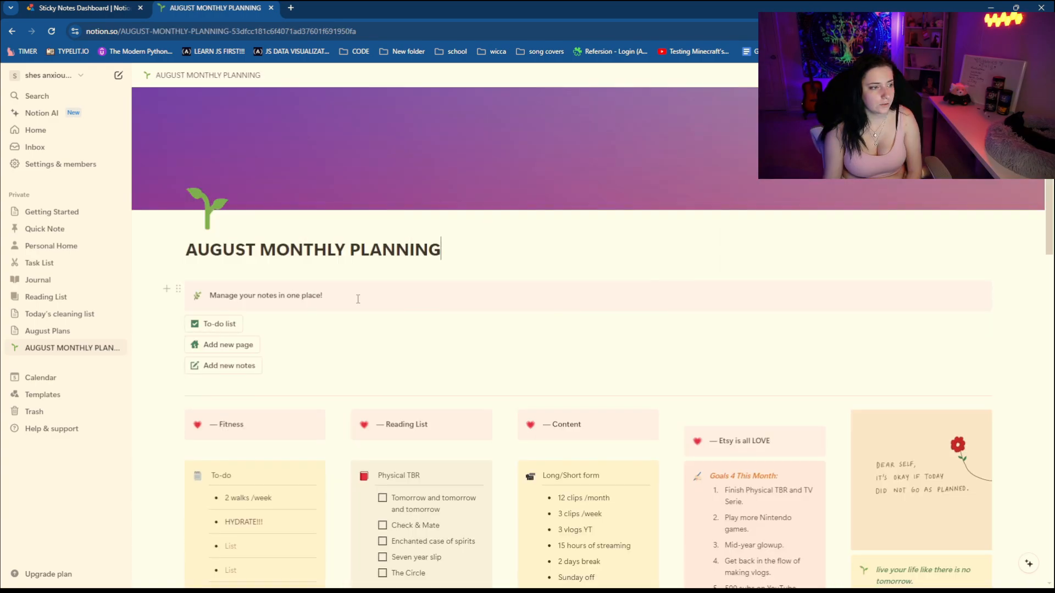
Step: Replace the intro callout's text with "You can do this <3 Take your time in reviewing and reading this please."
left_click_drag(180, 292, 184, 280)
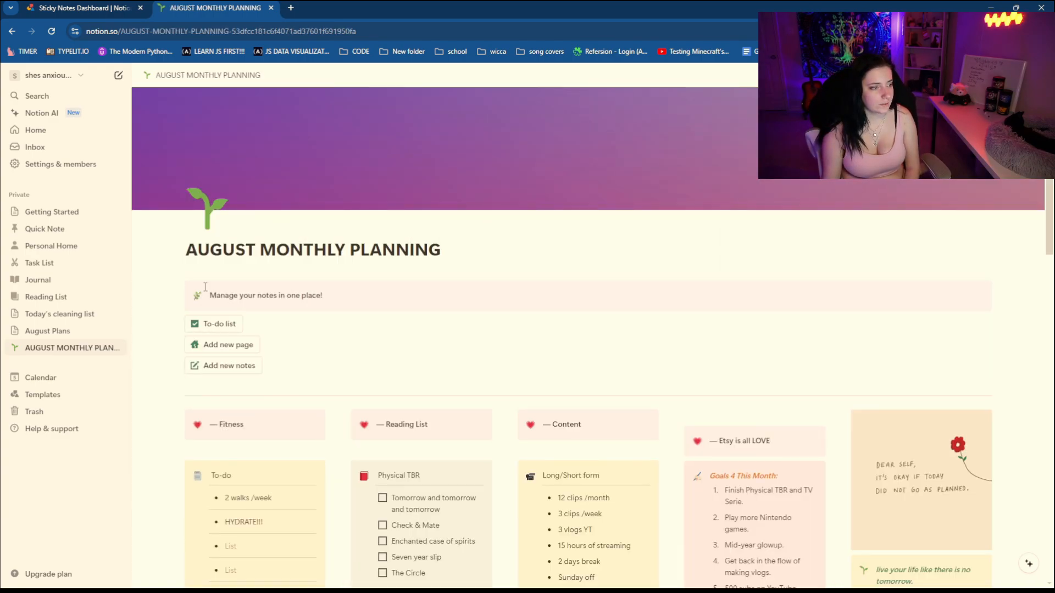
left_click_drag(323, 298, 203, 295)
key("BackSpace")
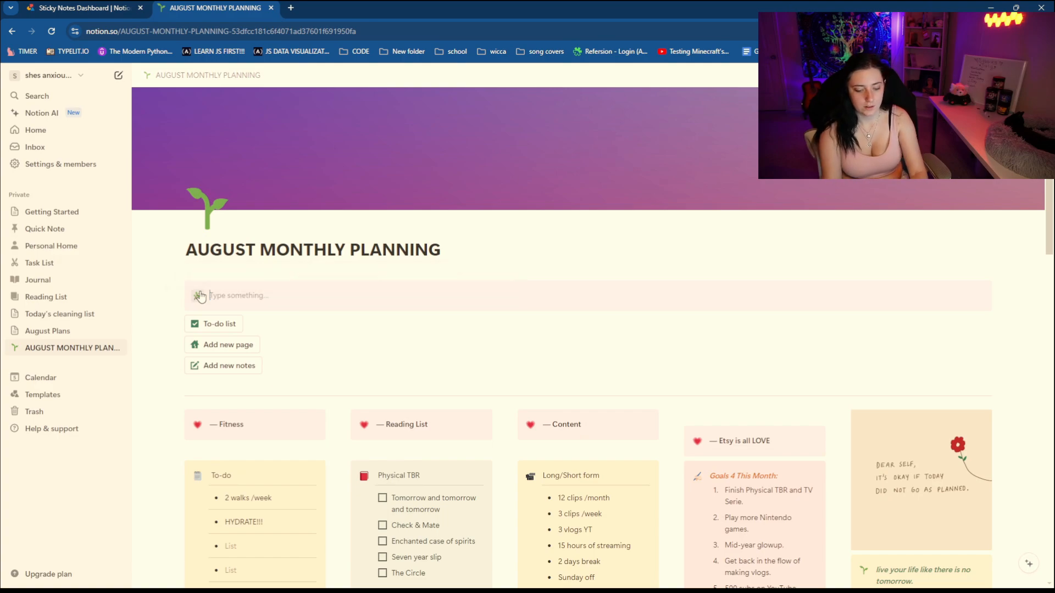
type("You can do thiss")
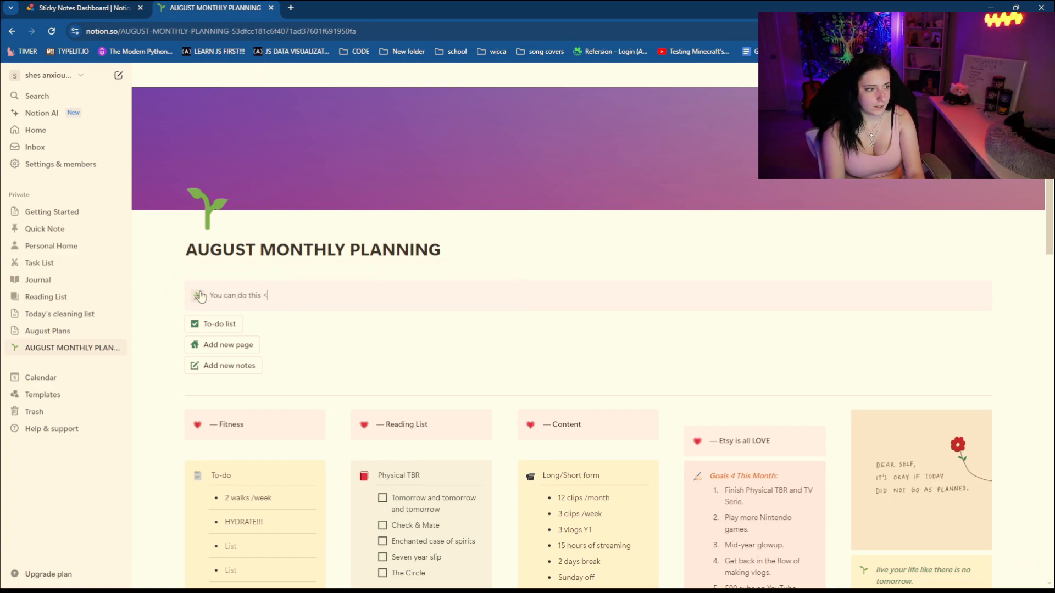
type("3 Ta")
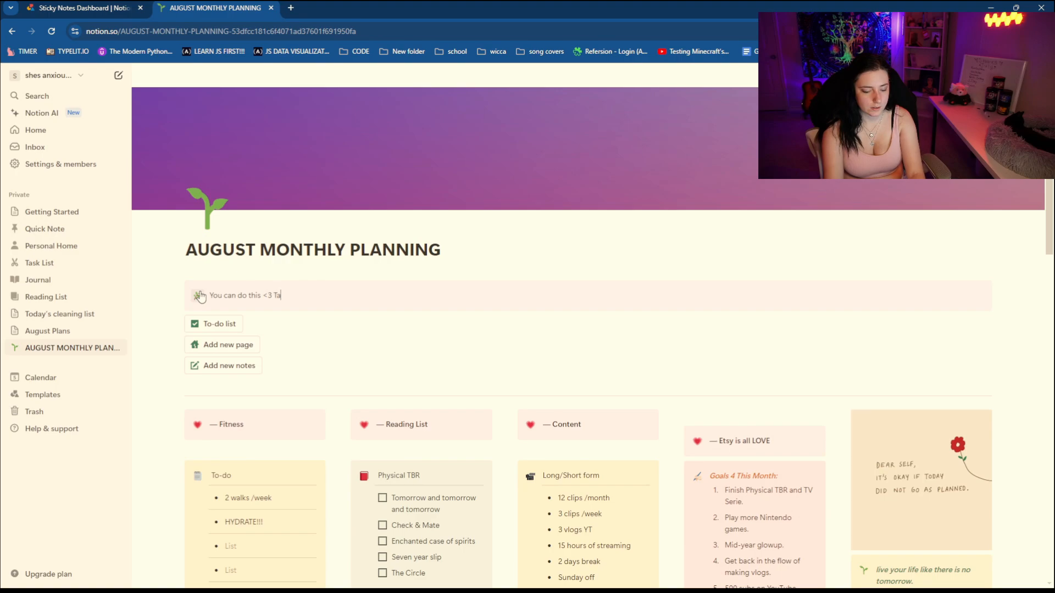
type("ke your time in r")
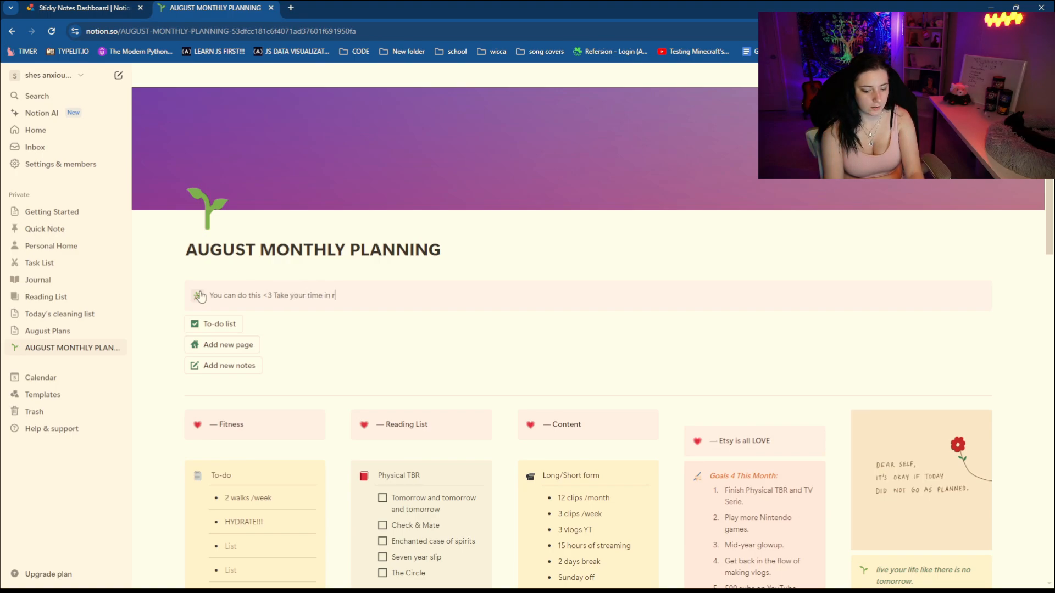
type("eviewing and reading thi")
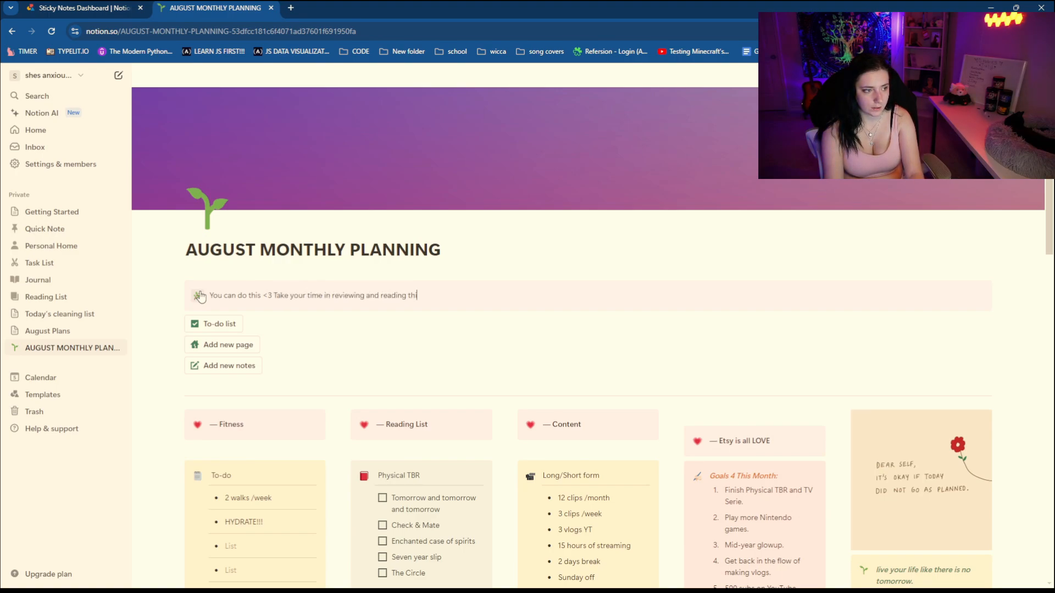
type("s ple")
type("plea")
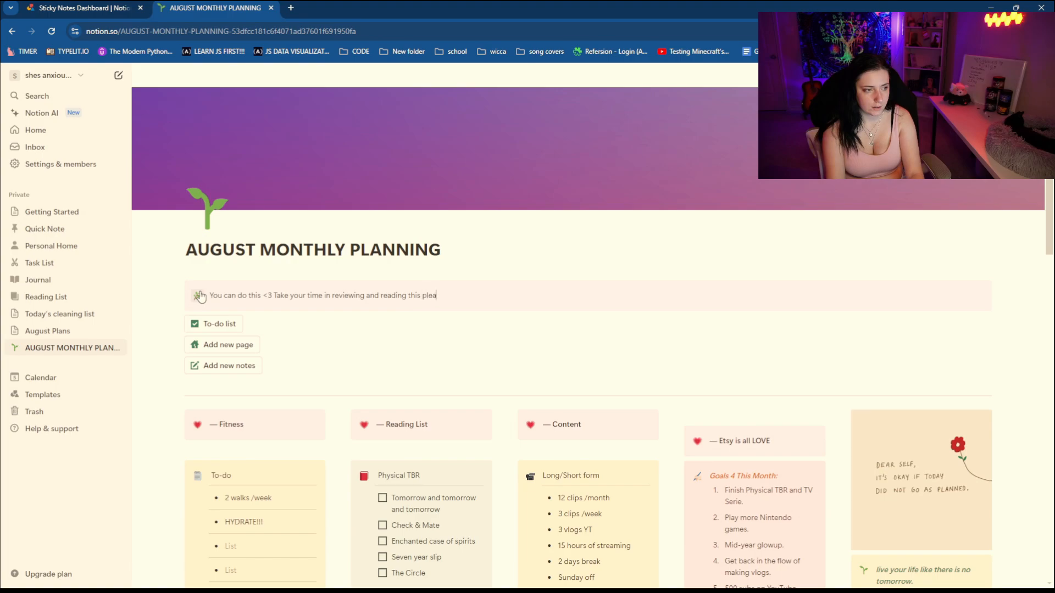
type("se.")
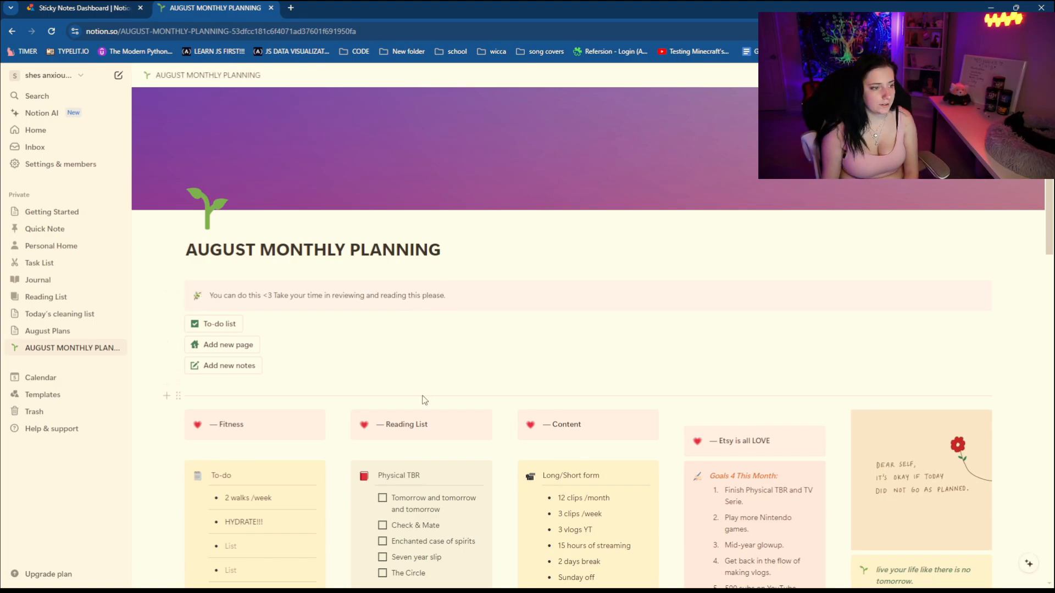
Step: Move the divider above the note columns up directly beneath the "Add new notes" button
left_click_drag(178, 395, 182, 382)
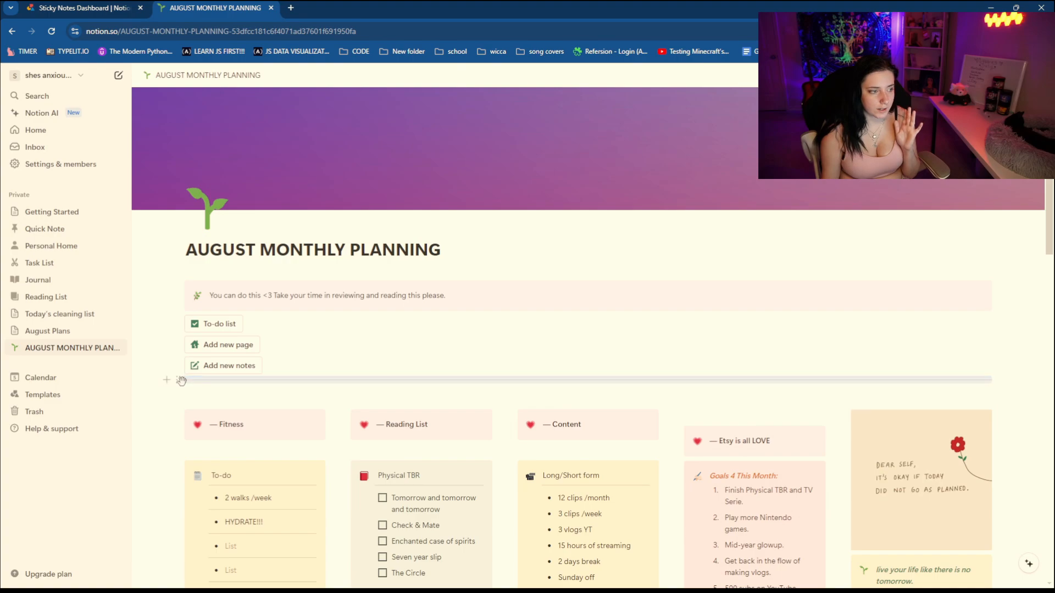
left_click(164, 426)
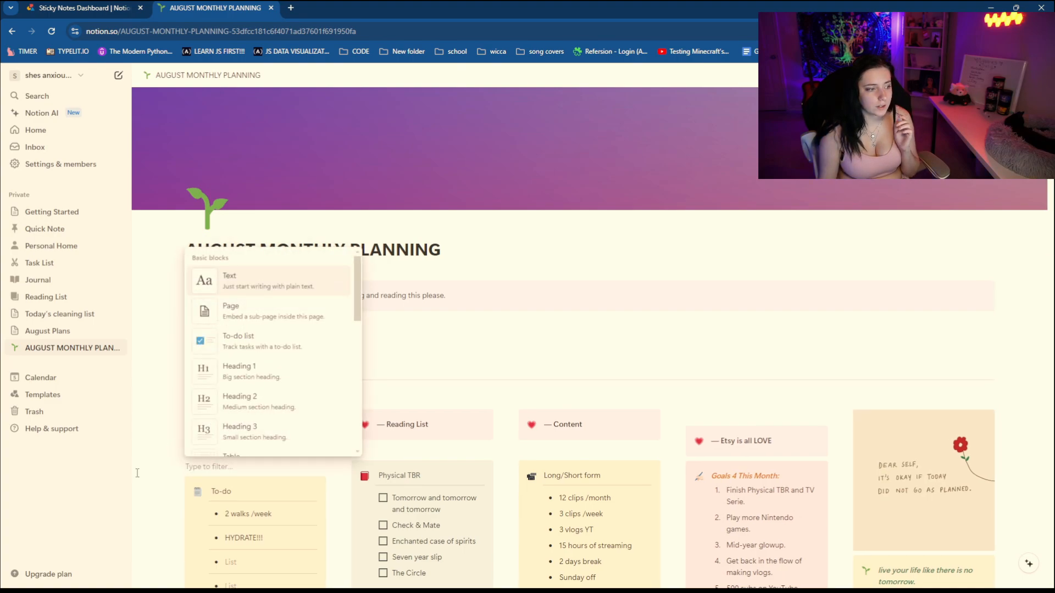
key("Escape")
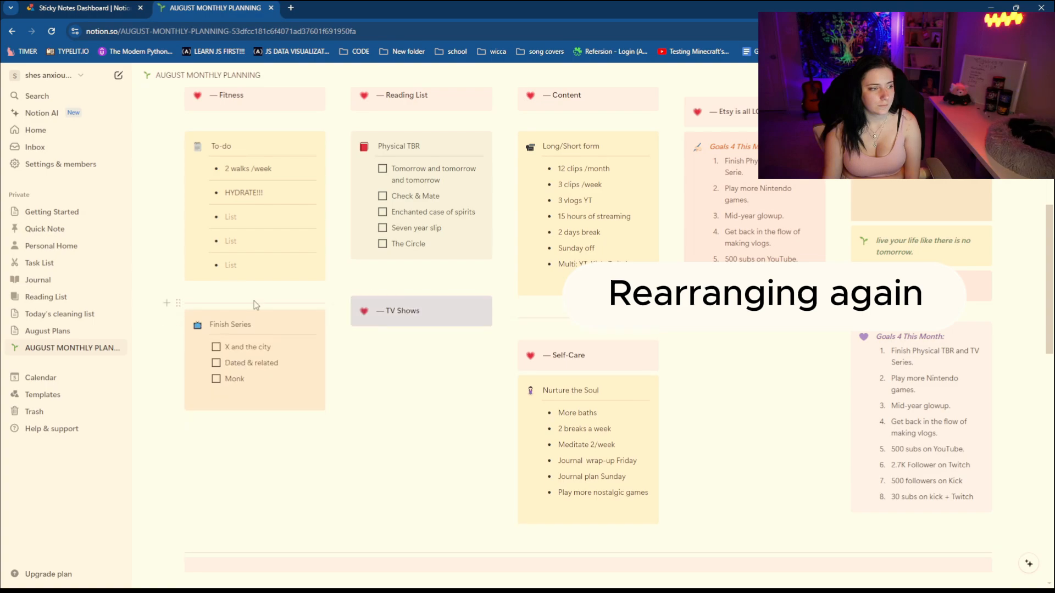
Step: Arrange the divider, "TV Shows" heading and "Finish Series" note beneath the Physical TBR note, removing the empty line between them
left_click_drag(178, 302, 346, 264)
left_click_drag(345, 313, 346, 274)
left_click_drag(178, 317, 342, 309)
left_click(355, 314)
key("BackSpace")
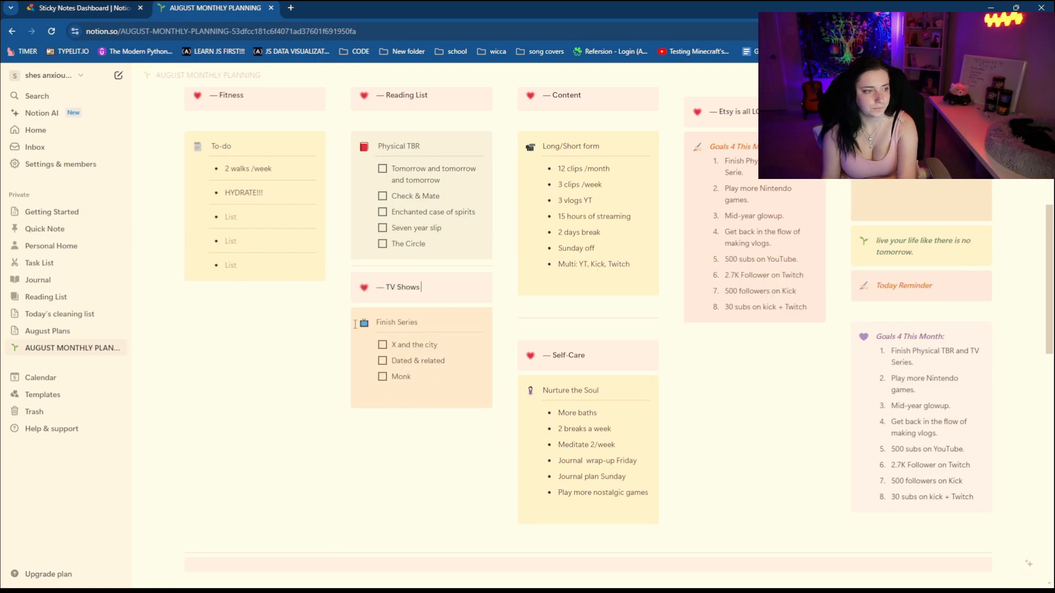
Step: Move the "Self-Care" heading up directly beneath the divider in the Content column
scroll(201, 335, "up", 2)
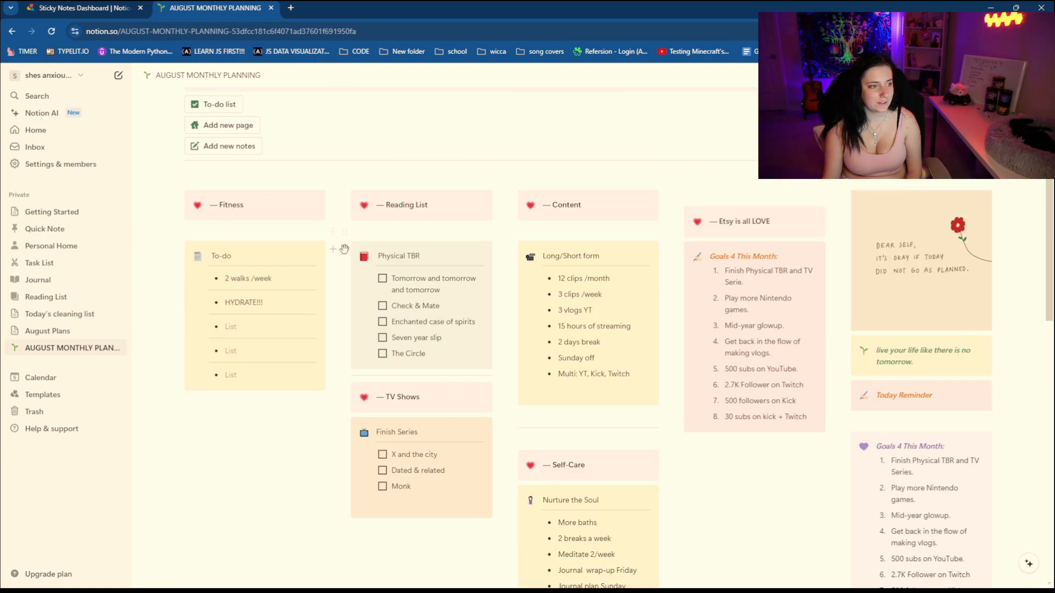
scroll(358, 343, "down", 2)
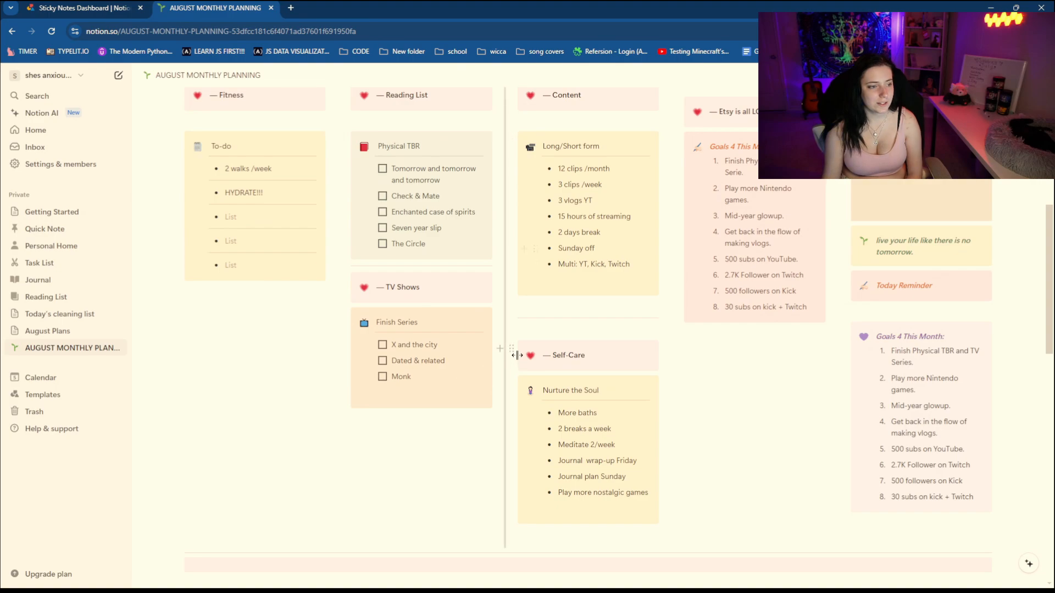
left_click_drag(509, 346, 510, 330)
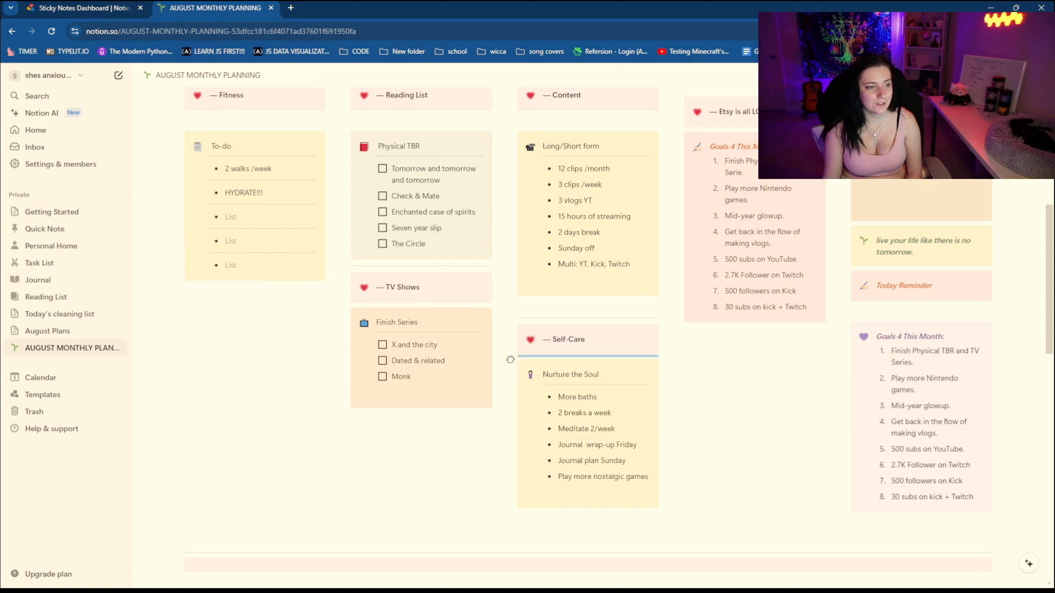
left_click(761, 387)
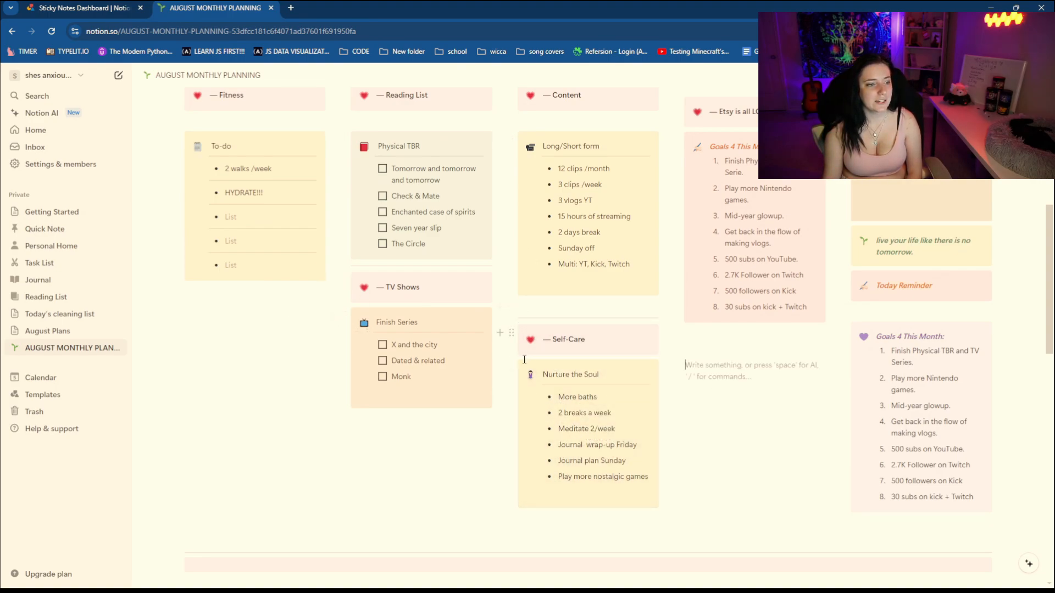
scroll(297, 418, "up", 2)
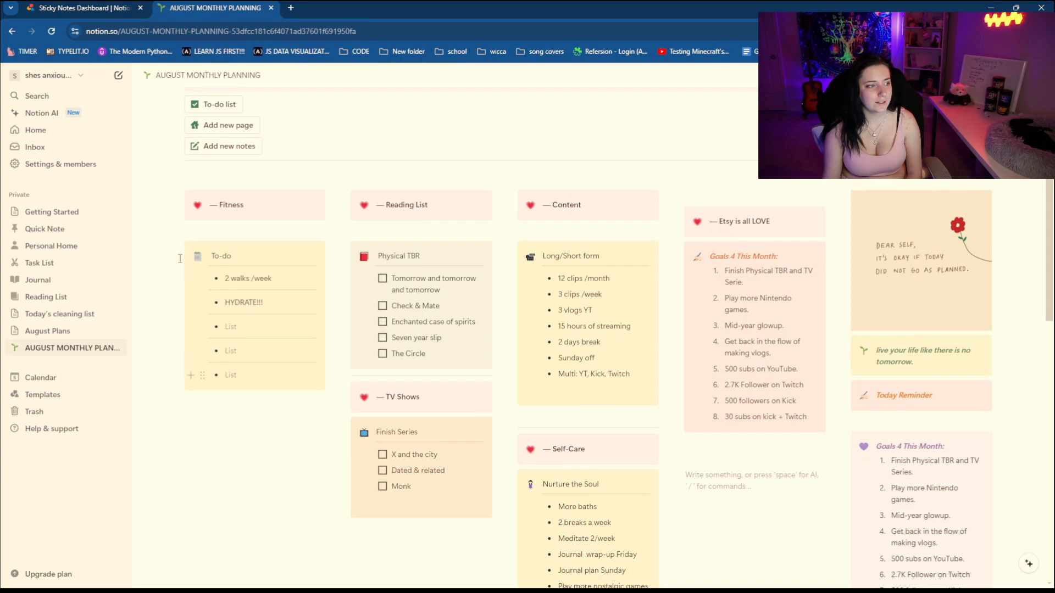
Step: Delete the empty list items and their extra dividers below "HYDRATE" in the Fitness To-do note
left_click_drag(177, 249, 176, 239)
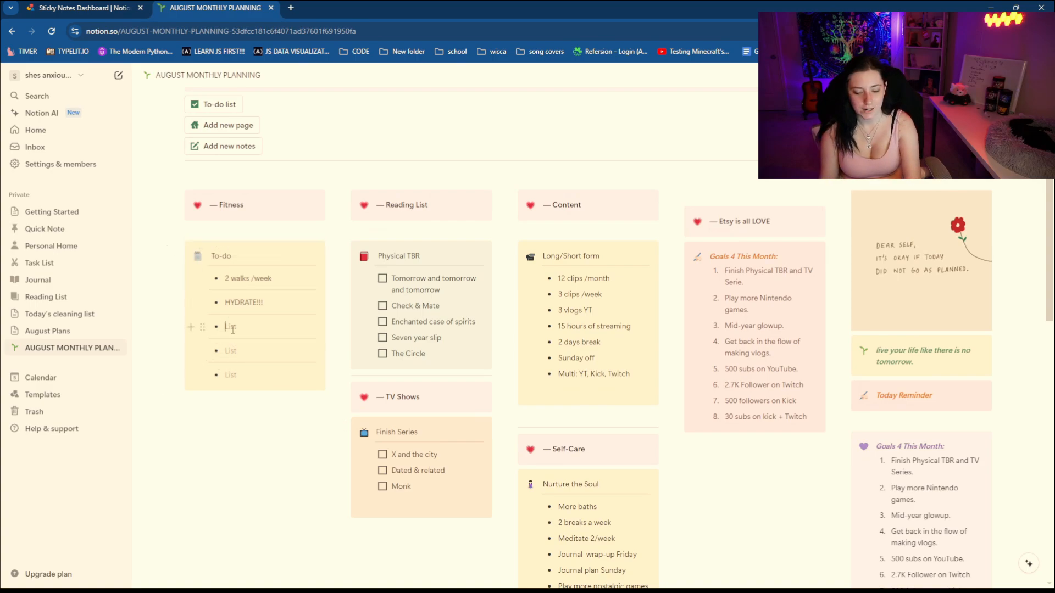
key("BackSpace")
key("BackSpace")
left_click(240, 338)
key("BackSpace")
key("BackSpace")
key("BackSpace")
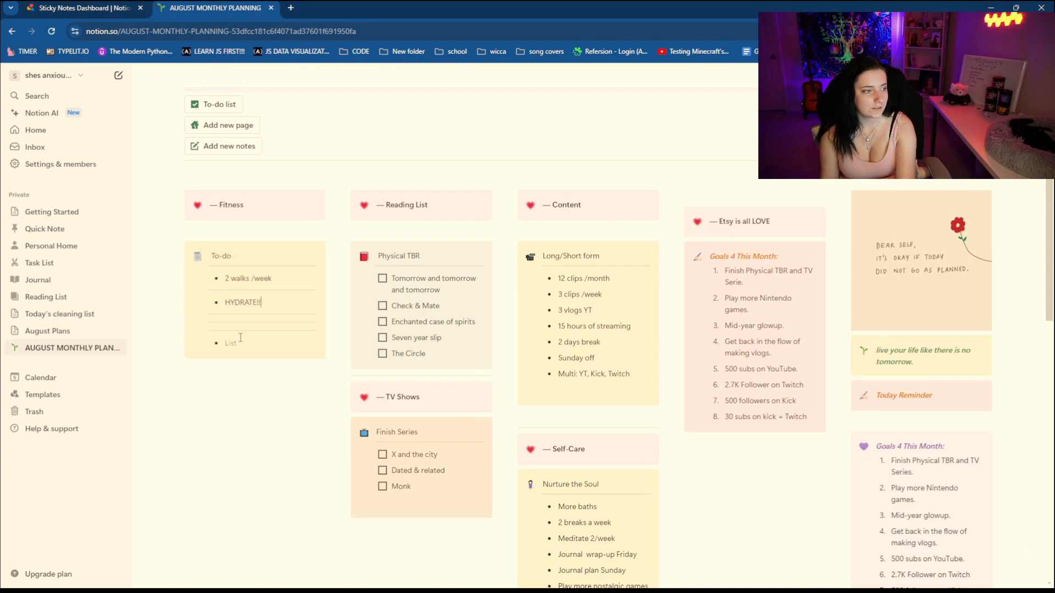
Step: Replace the orange goals note in the fourth column with the purple one, and place the "Etsy is all LOVE" heading beneath "Today Reminder"
scroll(661, 443, "down", 1)
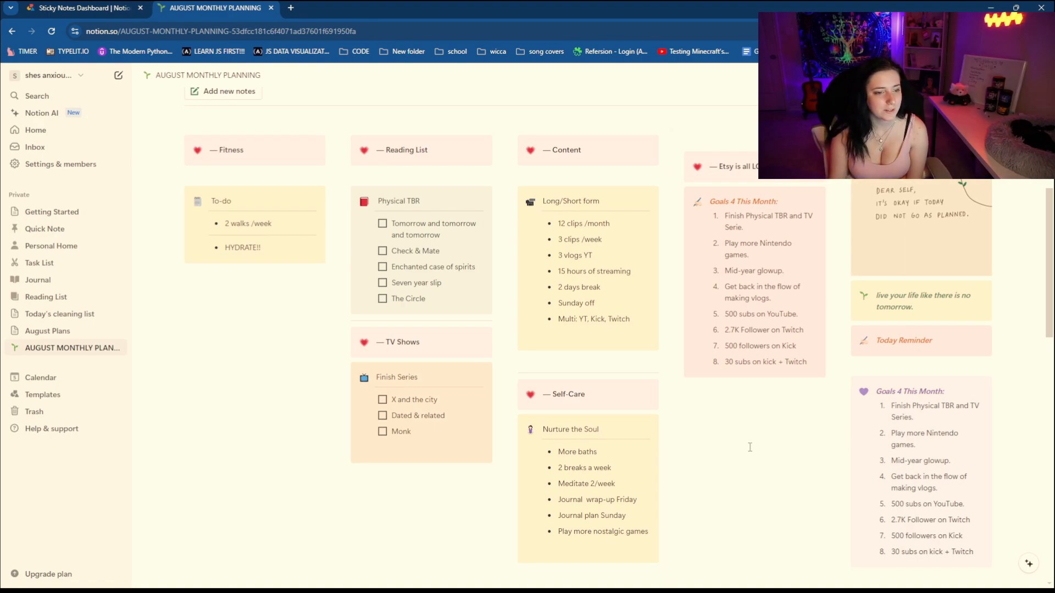
left_click(695, 199)
key("Escape")
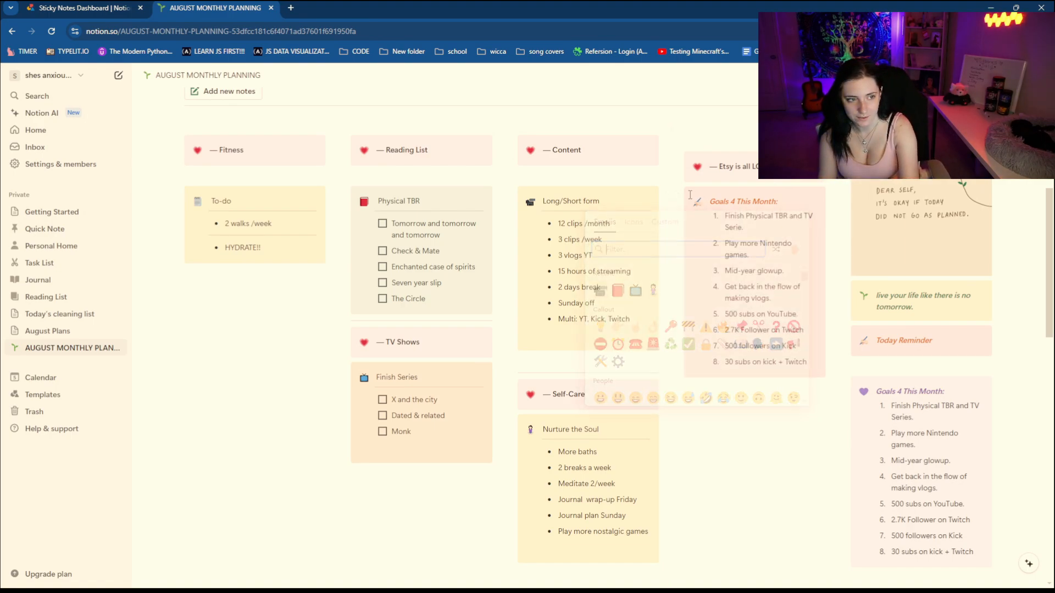
key("Escape")
left_click(822, 440)
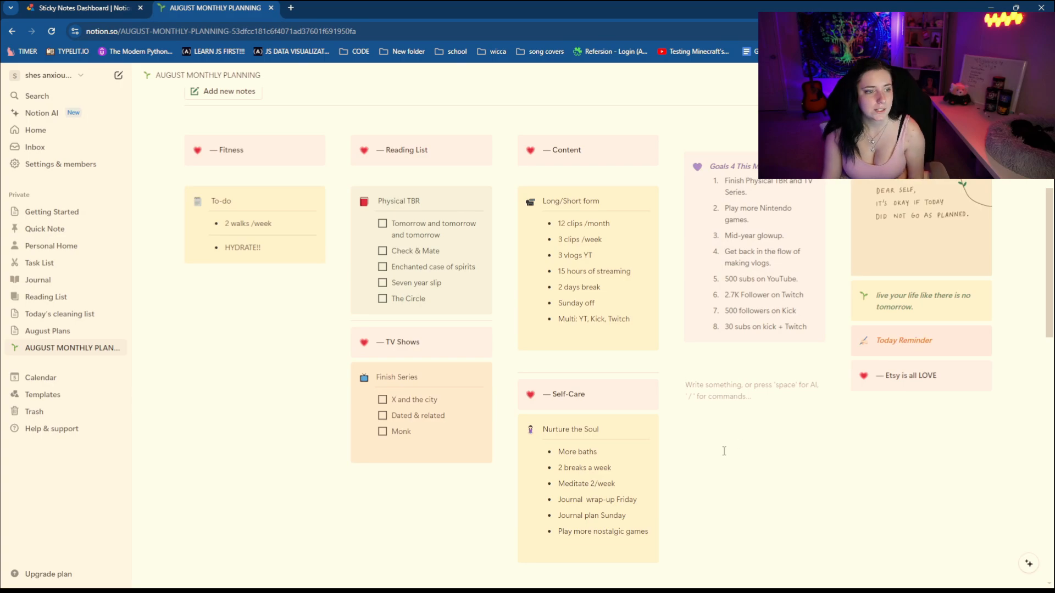
Step: Move the full-width purple goals note back into the fourth column and place the flower quote image beneath the "Etsy is all LOVE" heading
scroll(723, 450, "up", 1)
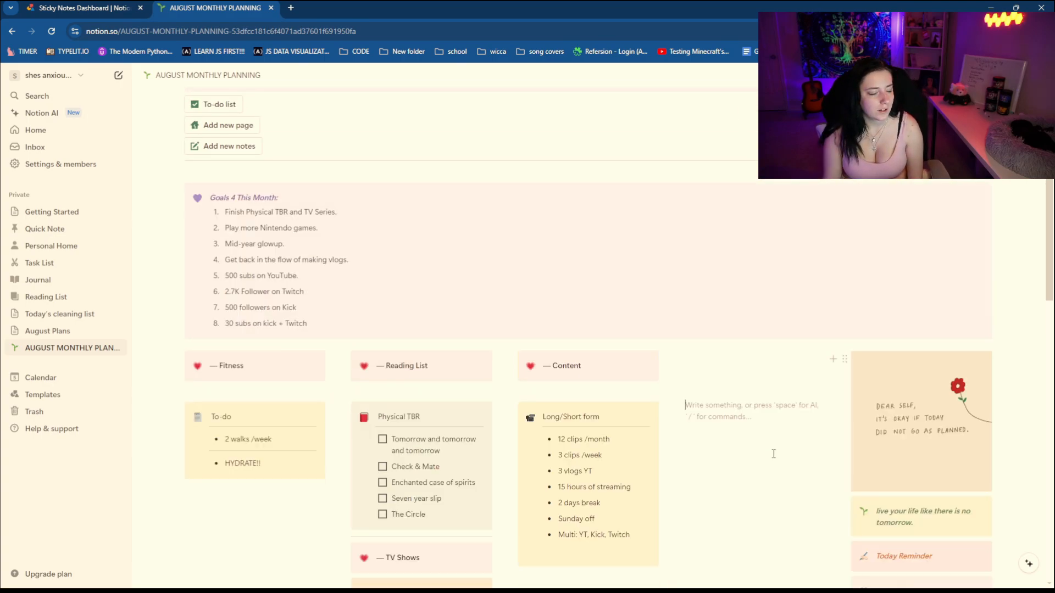
scroll(772, 454, "down", 4)
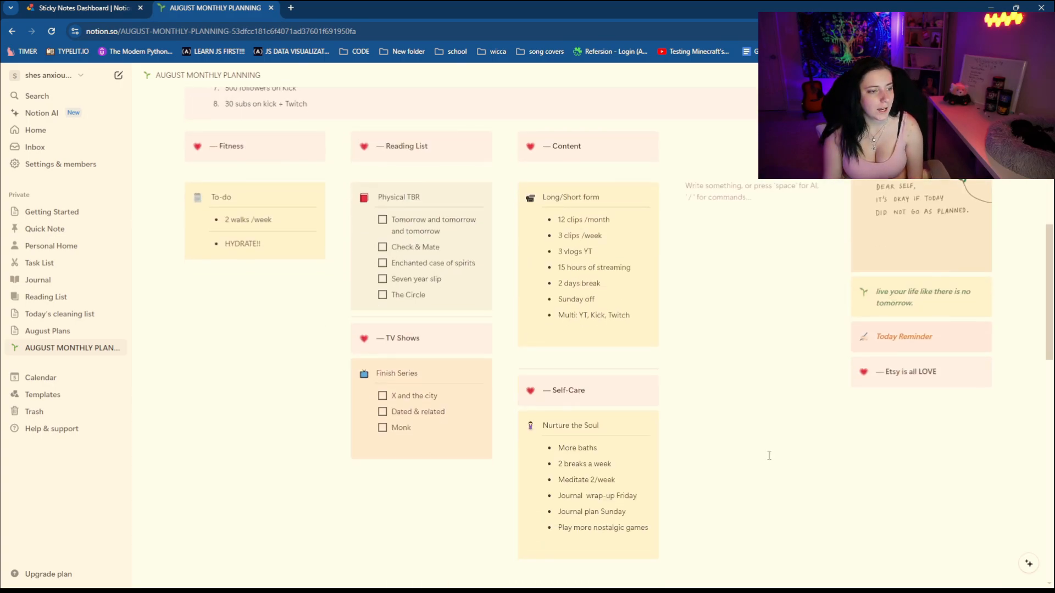
scroll(769, 455, "up", 3)
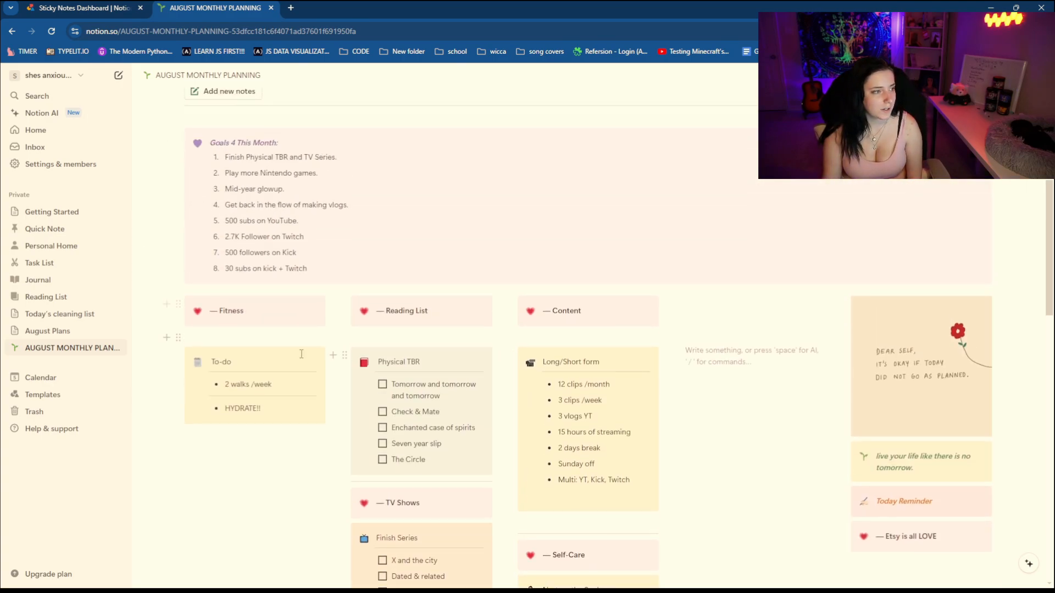
scroll(330, 357, "up", 2)
left_click_drag(181, 249, 685, 422)
scroll(728, 388, "down", 1)
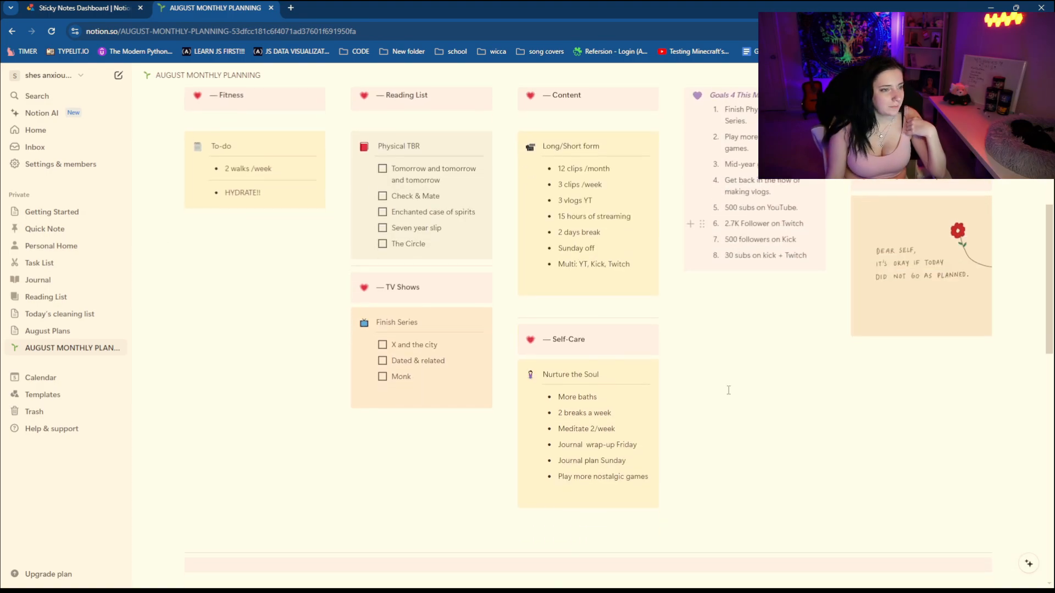
scroll(721, 391, "up", 2)
scroll(720, 390, "down", 2)
scroll(714, 387, "up", 5)
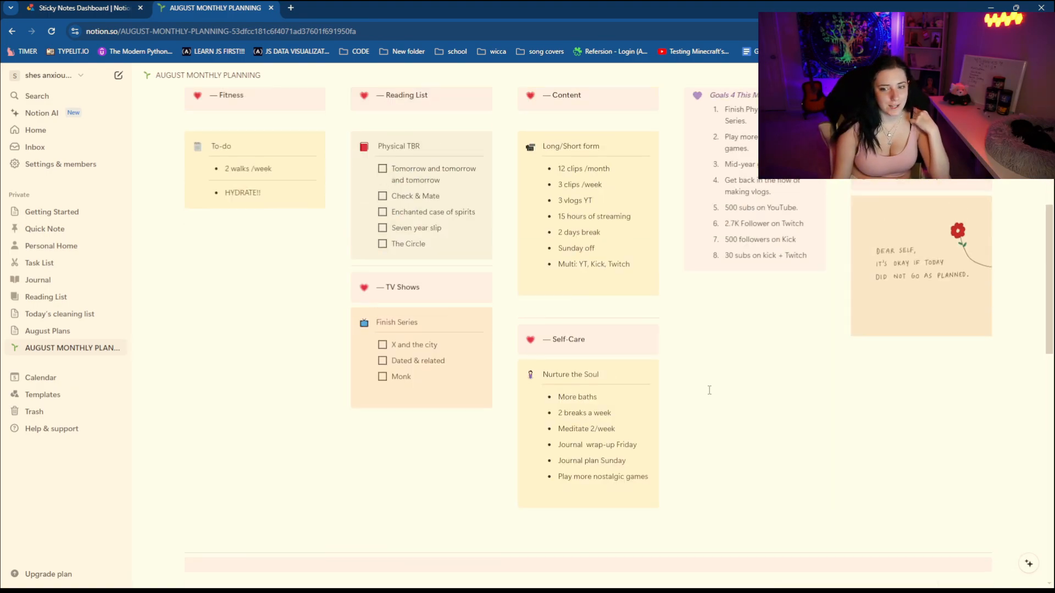
scroll(221, 175, "down", 3)
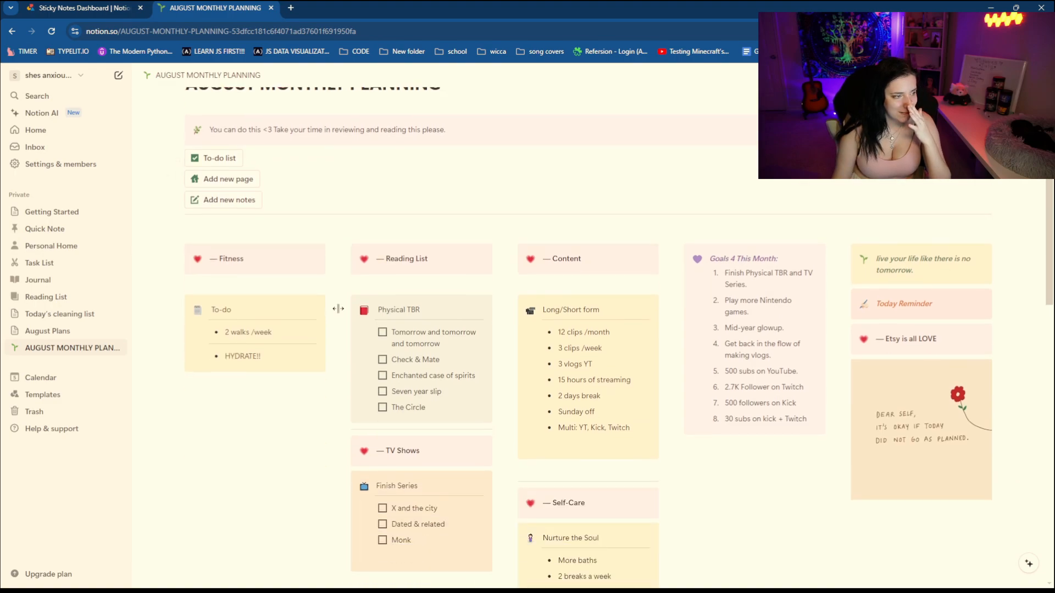
Step: Open the Reading List page and rename the first table entry as "Check & Mate"
left_click(71, 297)
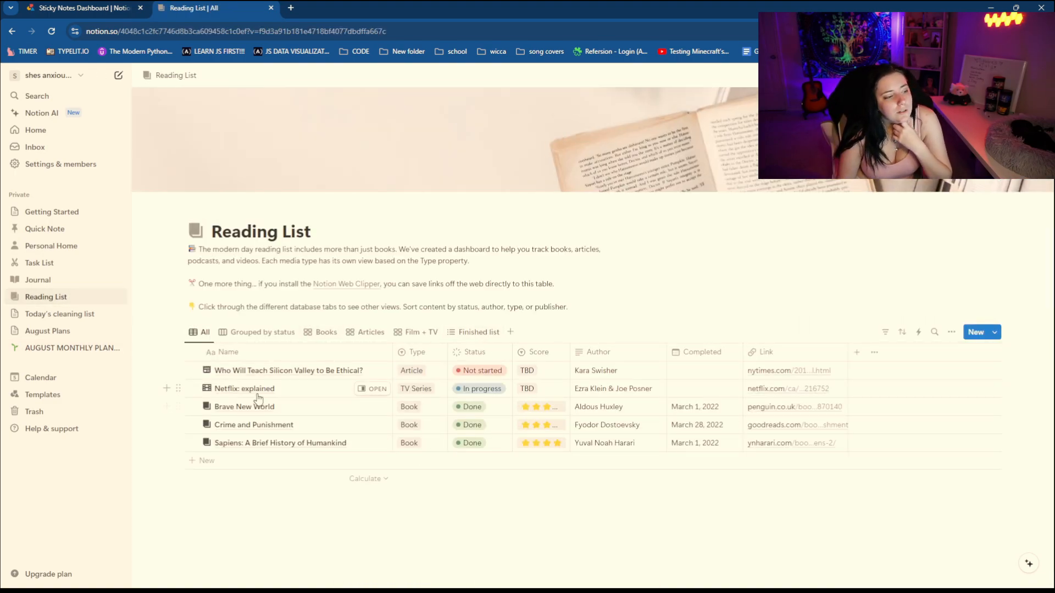
left_click(260, 376)
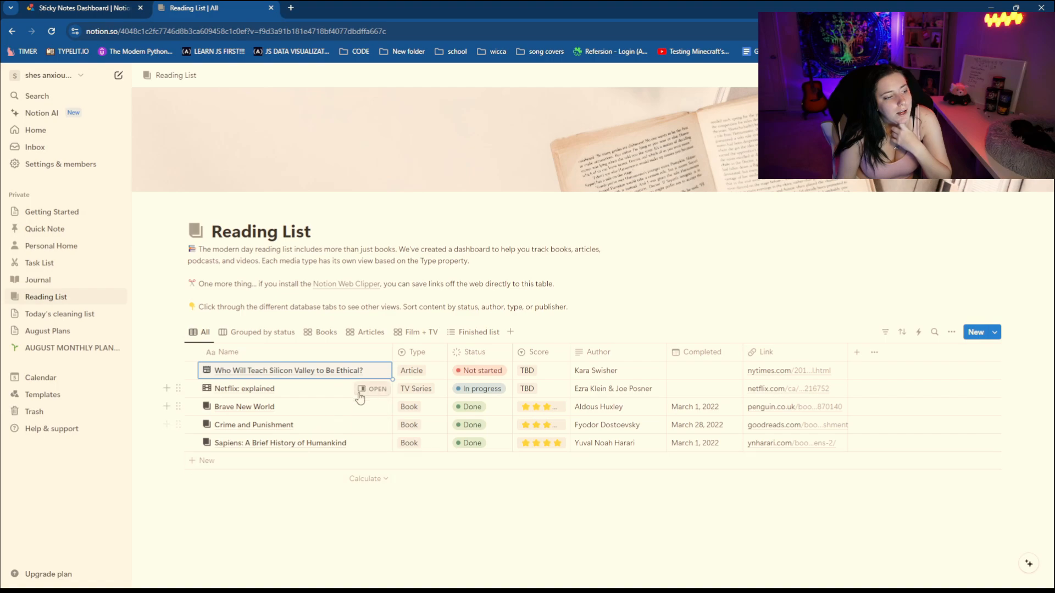
triple_click(346, 370)
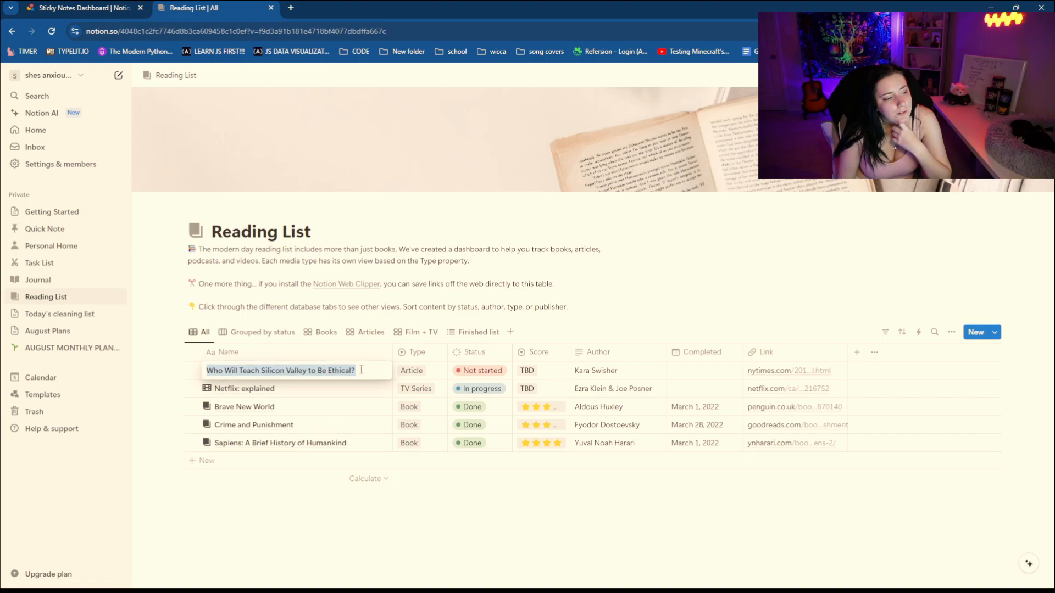
type("C")
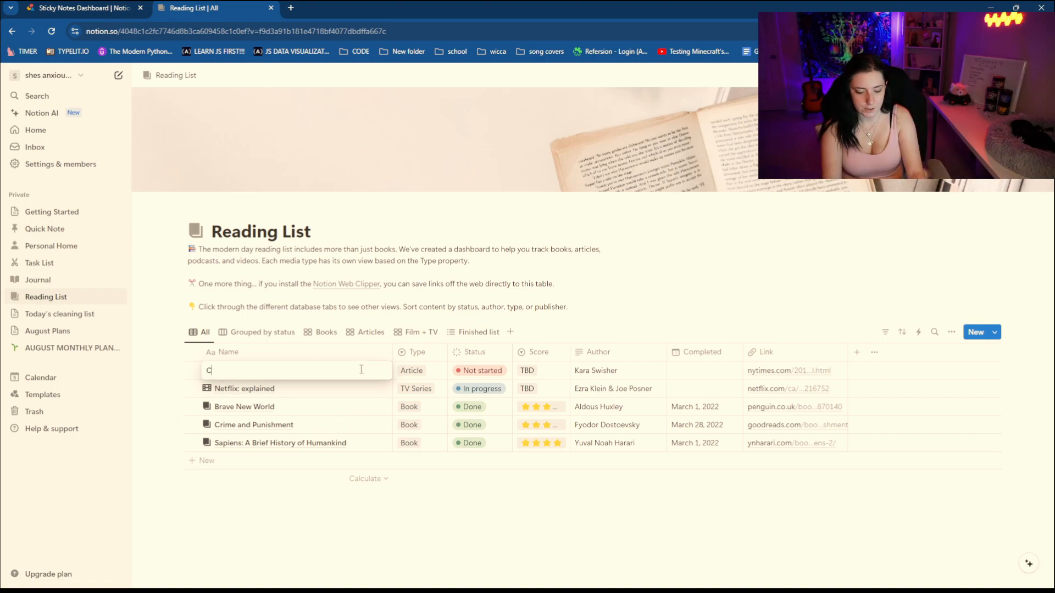
type("heck & ")
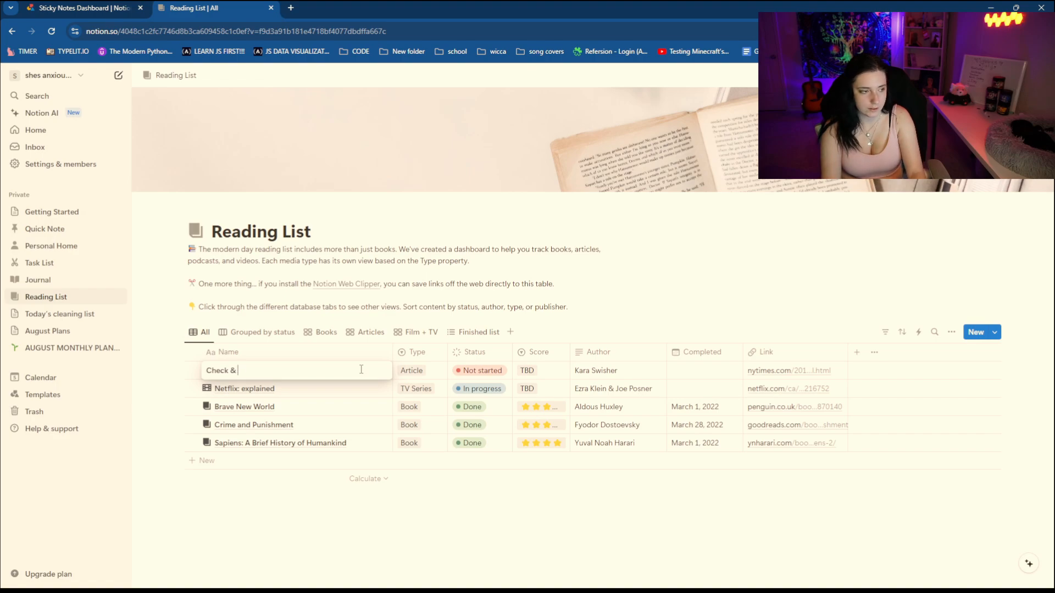
type("Mate")
key("Return")
Step: Rename the second reading list entry as "Enchanted case of Spirits"
key("Down")
type("Encha")
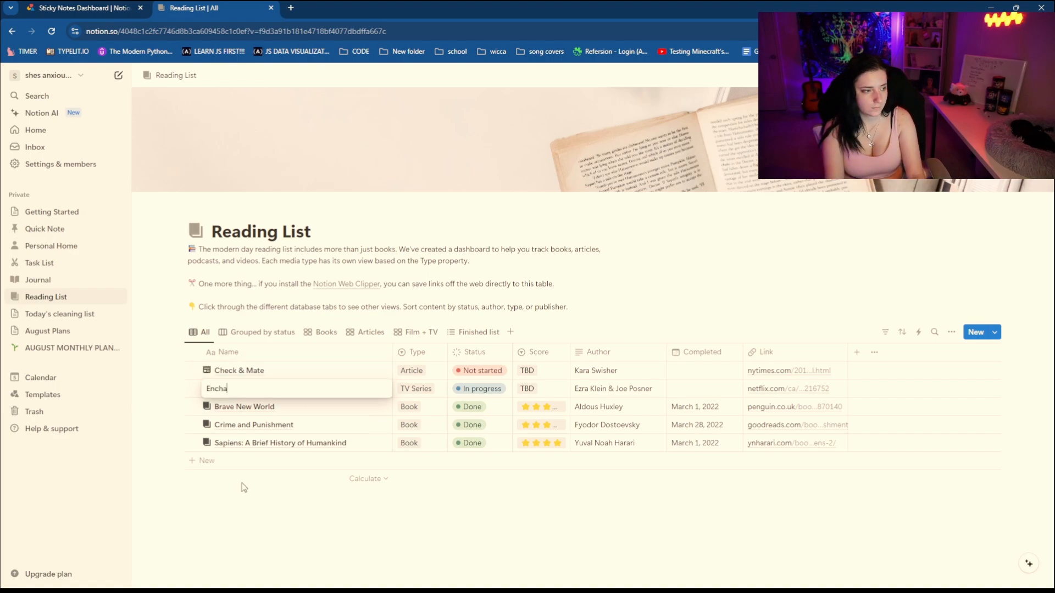
type("nted case of Spi")
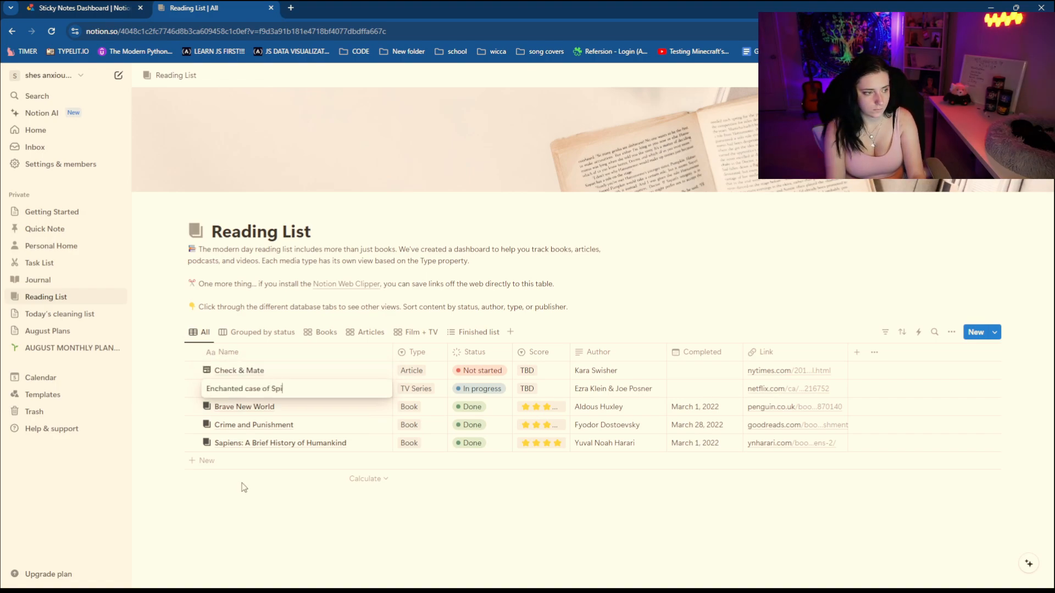
type("rits")
key("Return")
Step: Rename the third reading list entry as "Seven year slip"
key("Down")
type("seve")
key("BackSpace")
key("BackSpace")
key("BackSpace")
key("BackSpace")
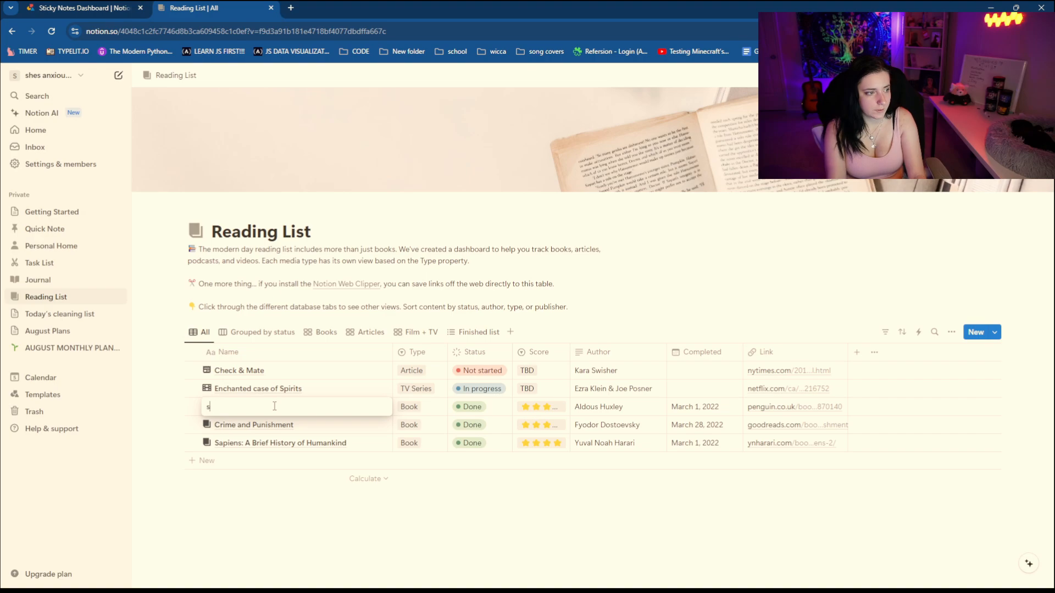
type("Seven year sl")
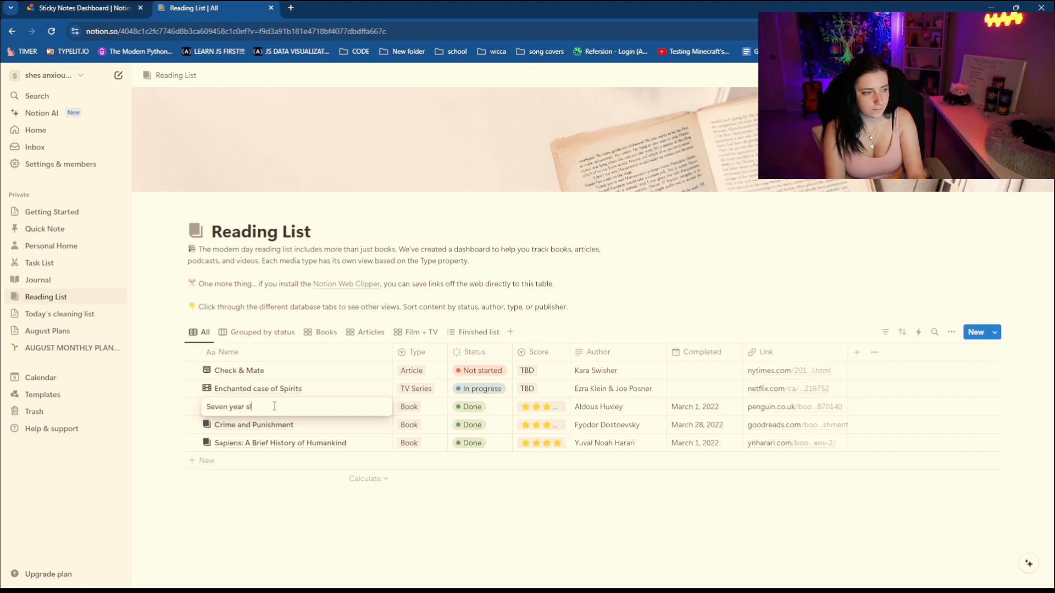
type("ip")
key("Return")
Step: Rename the fourth entry as "The Circle" and the fifth as "Tomorrow and tomorrow and tomorrow"
key("Down")
type("The Circle")
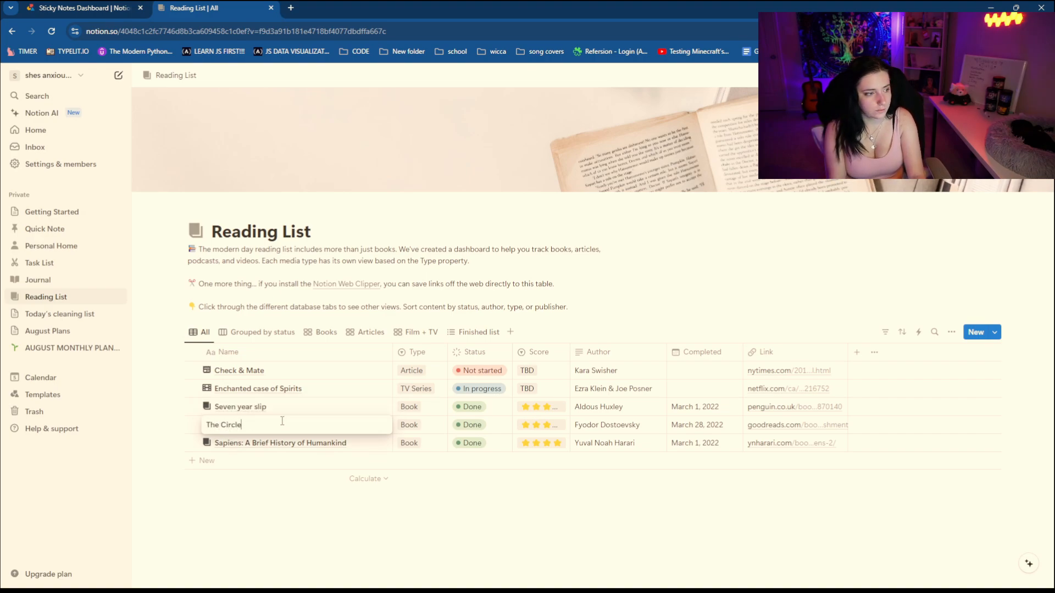
key("Return")
key("Down")
type("Tomorrow and to")
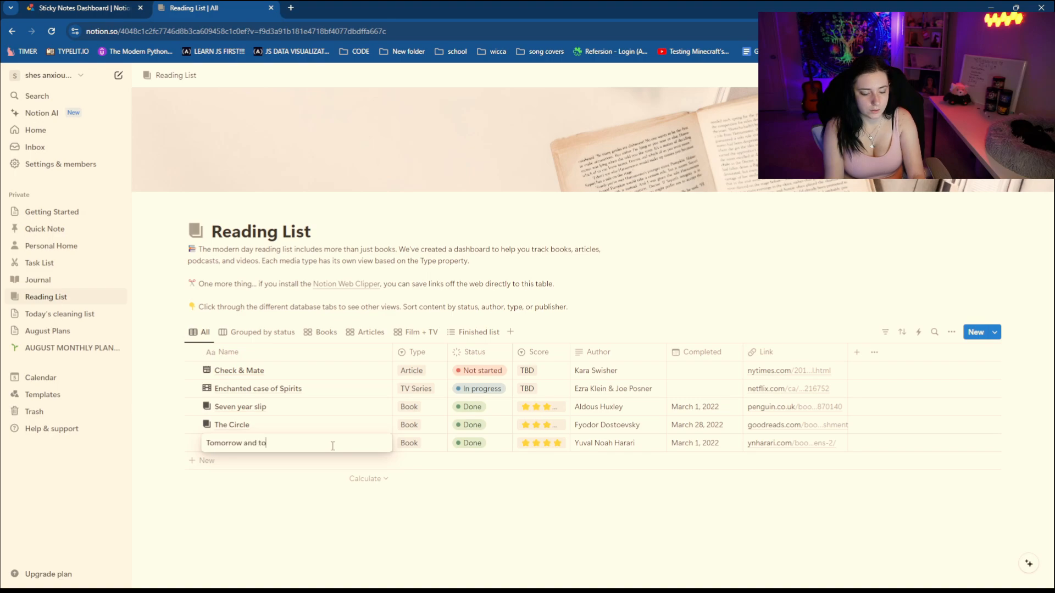
type("morrow and tomorrow")
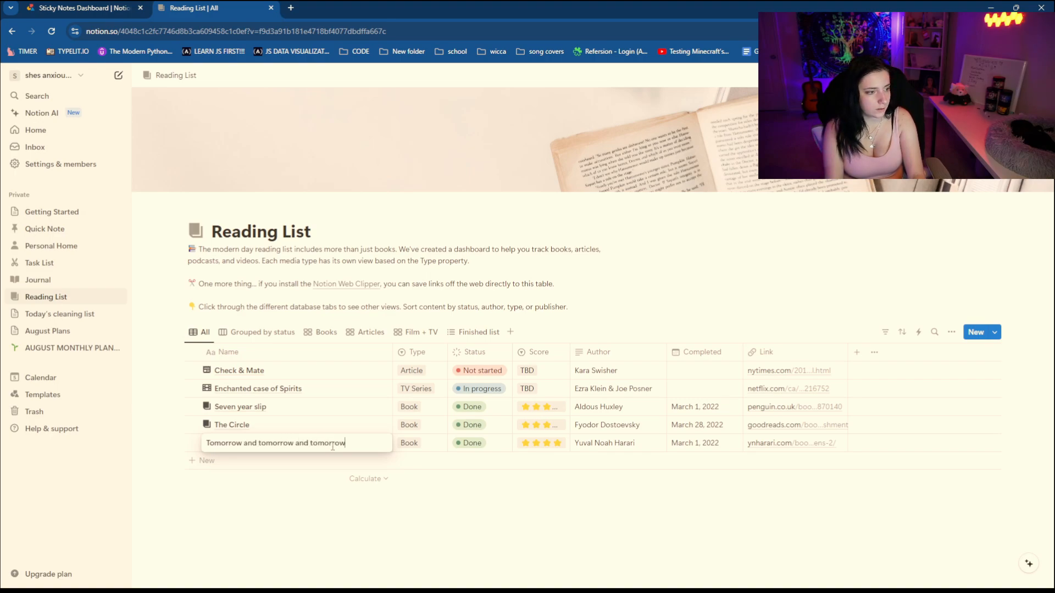
key("Escape")
Step: Set the type of "Check & Mate" and "Enchanted case of Spirits" to Book
left_click(417, 371)
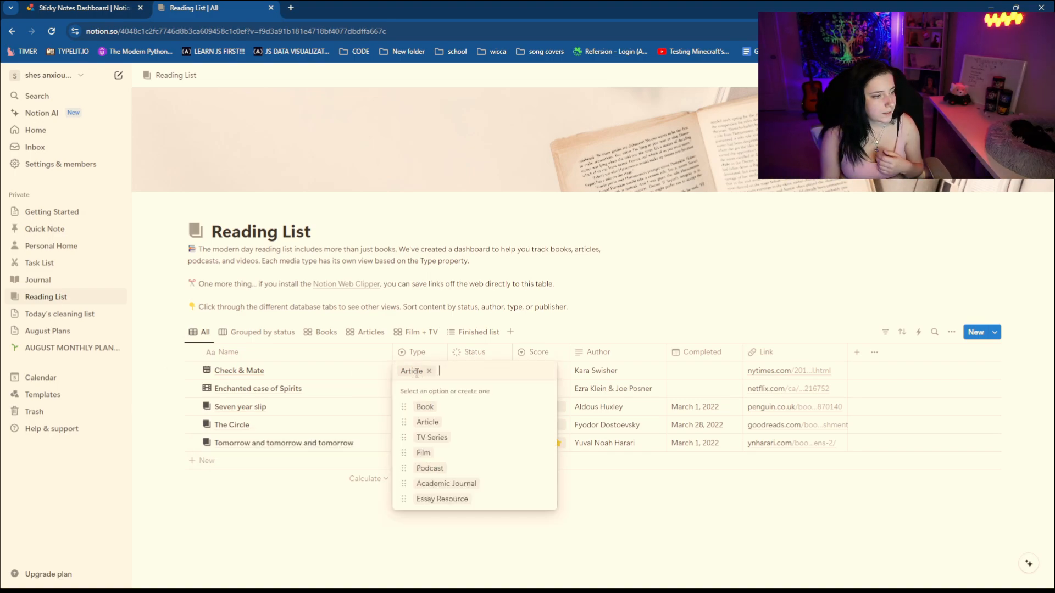
left_click(424, 407)
left_click(421, 390)
left_click(425, 425)
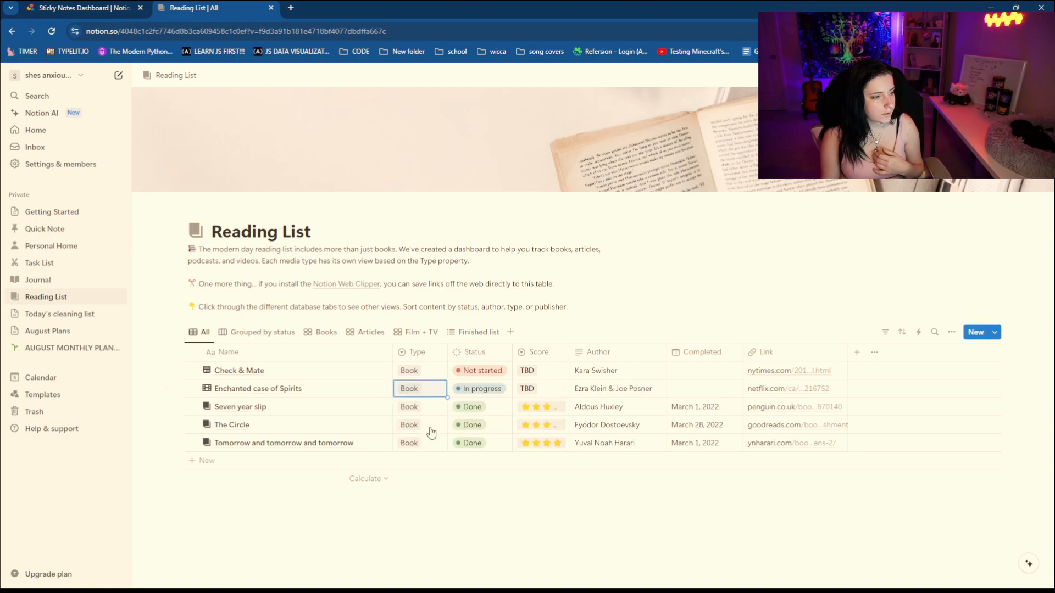
left_click(465, 373)
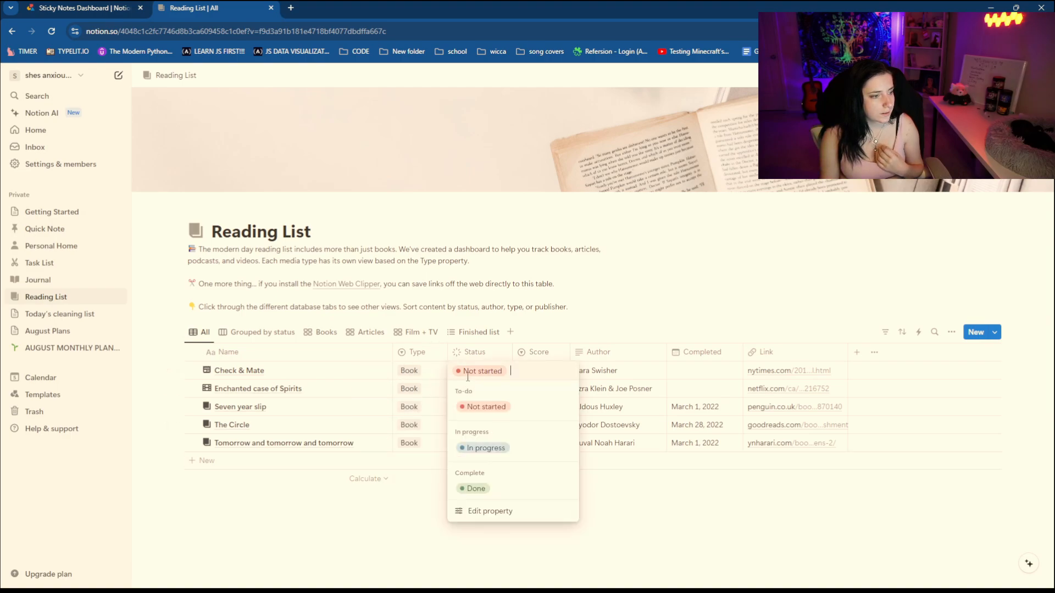
Step: Change the icons of "Enchanted case of Spirits" and "Check & Mate" to the stacked book icon
left_click(207, 388)
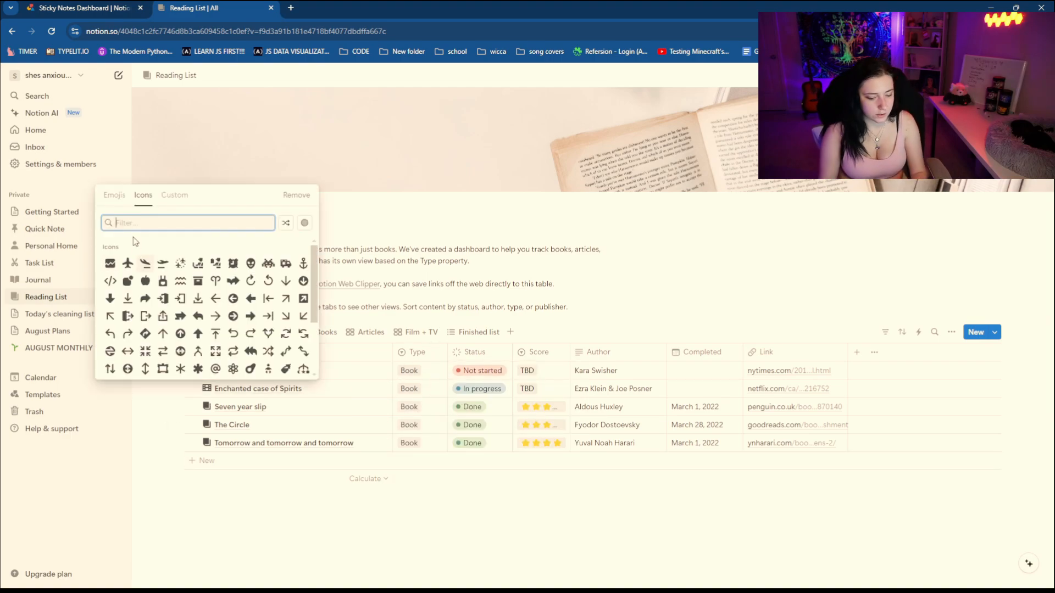
type("book")
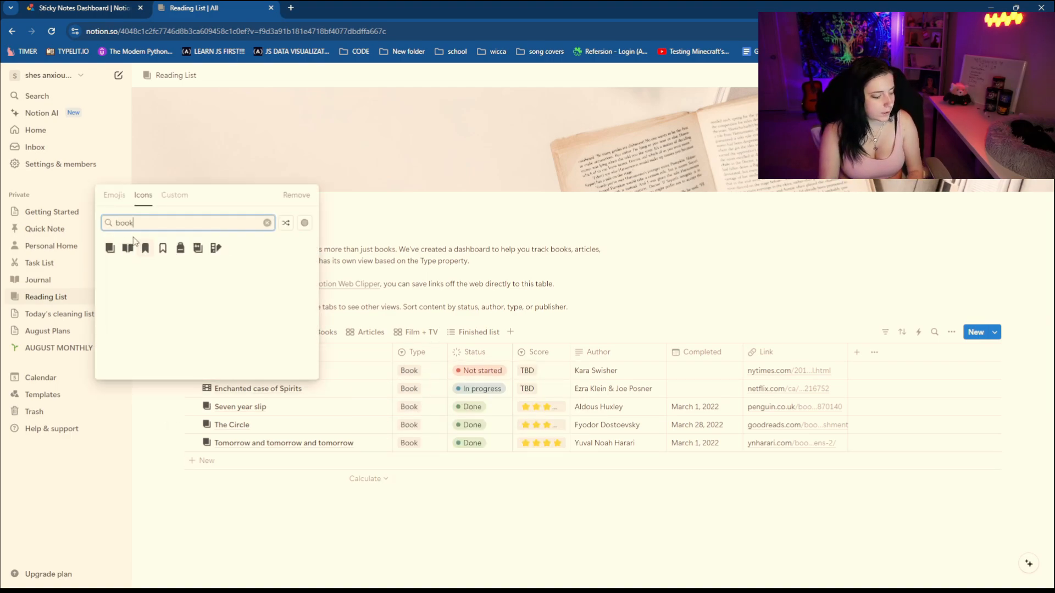
left_click(110, 247)
left_click(207, 370)
left_click(110, 457)
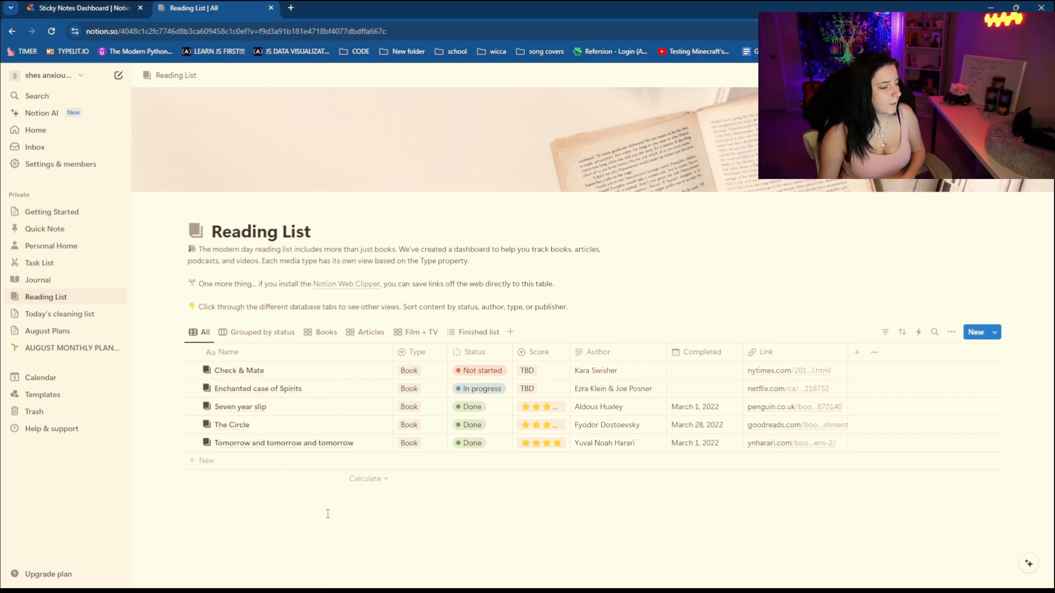
Step: Recolor the book icon of "Tomorrow and tomorrow and tomorrow" blue and that of "The Circle" red
left_click(207, 444)
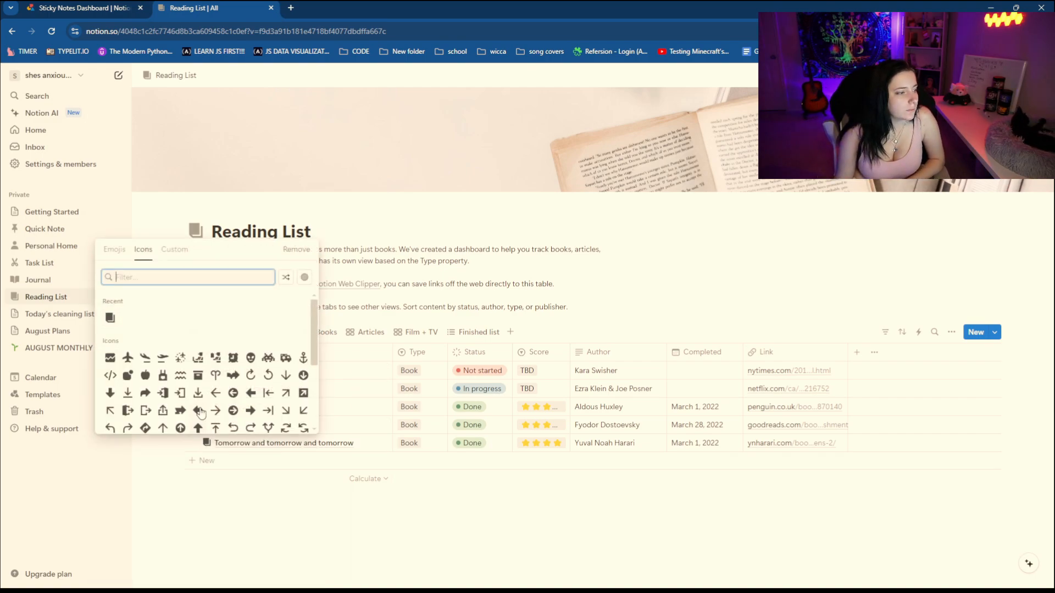
mouse_move(104, 321)
left_click(90, 356)
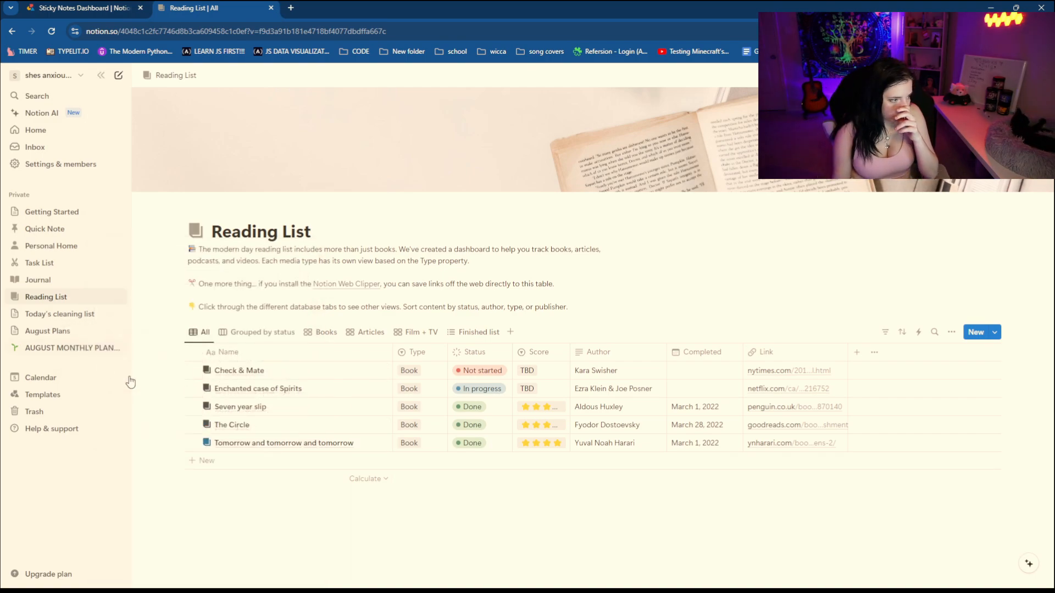
left_click(207, 425)
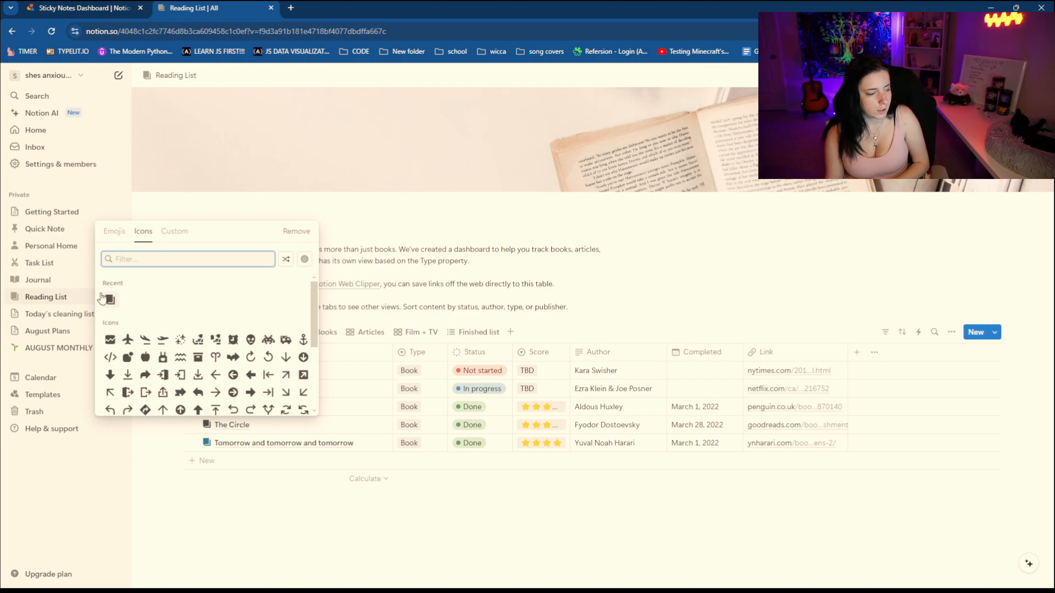
mouse_move(109, 299)
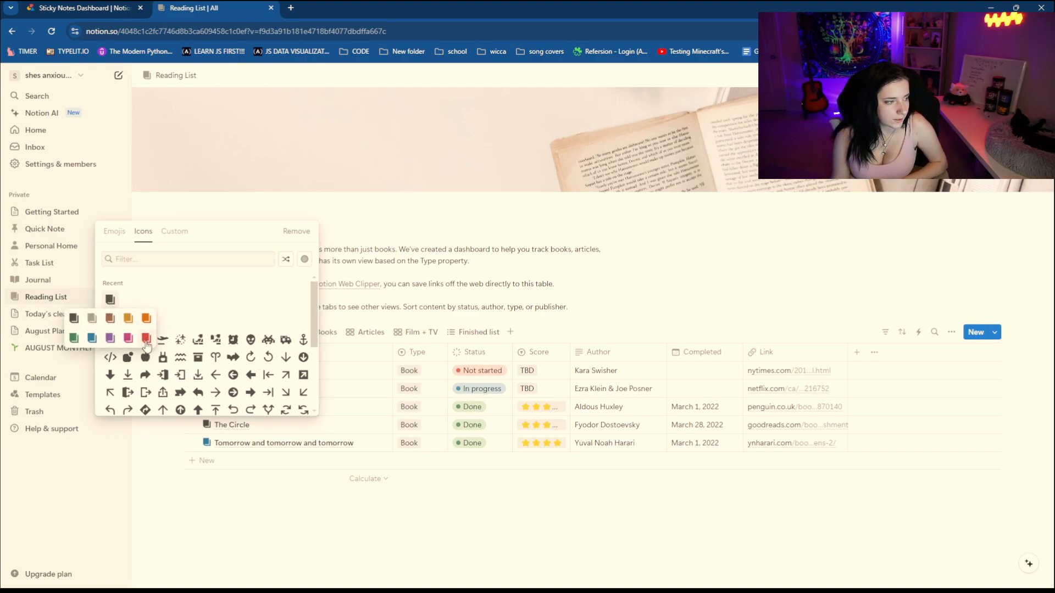
left_click(145, 339)
Step: Try yellow and orange as colors for the book icon of "Seven year slip"
left_click(207, 407)
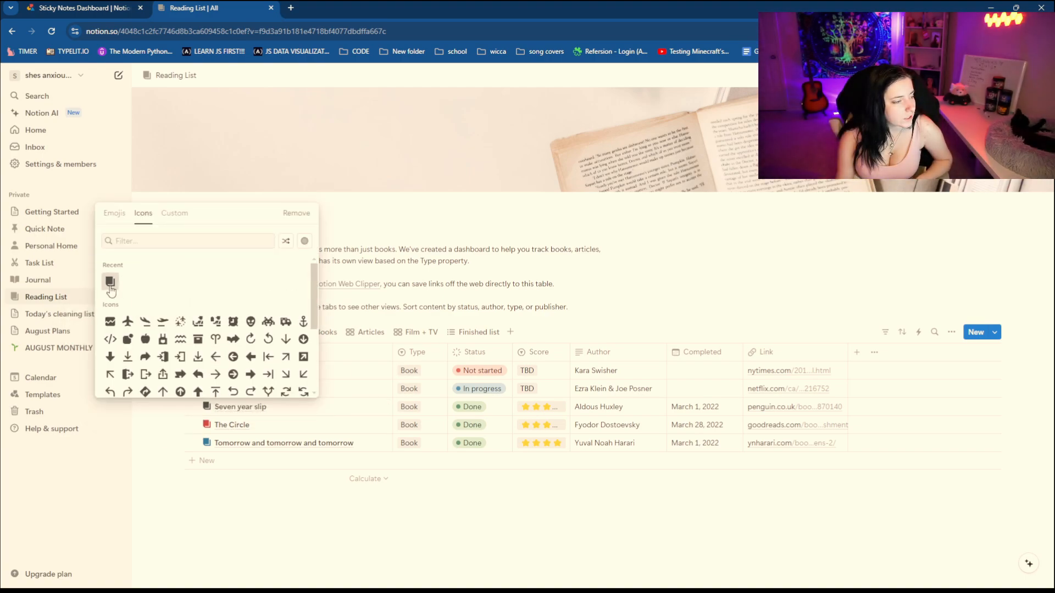
mouse_move(109, 282)
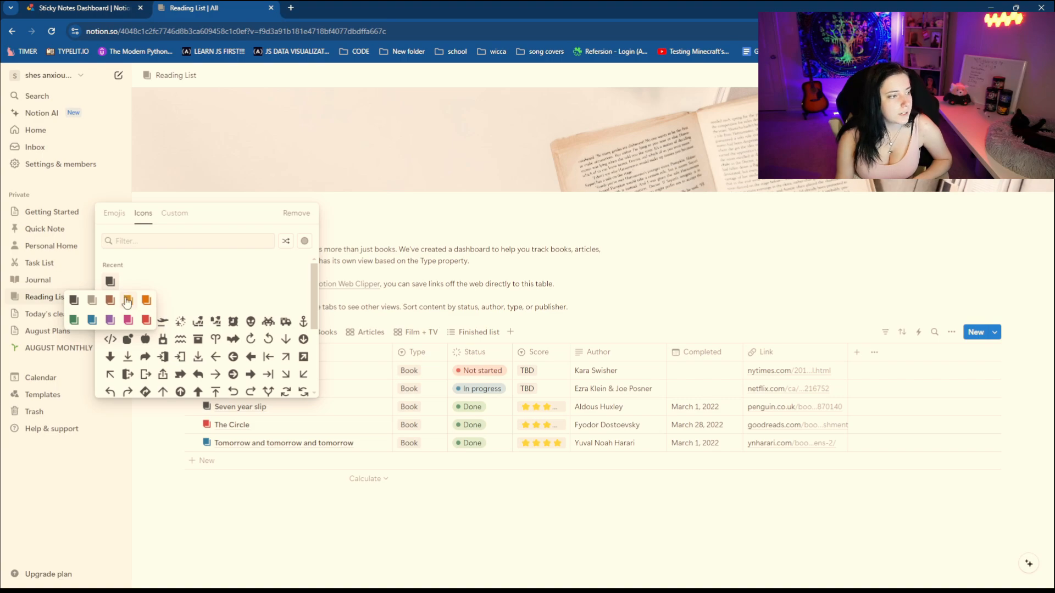
left_click(127, 300)
left_click(207, 407)
mouse_move(109, 282)
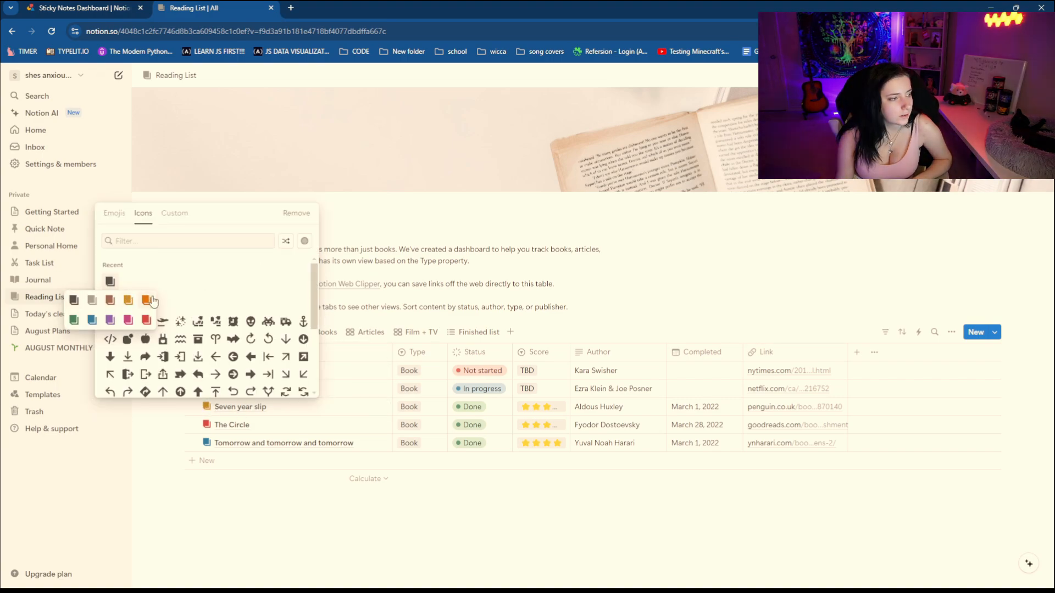
left_click(146, 301)
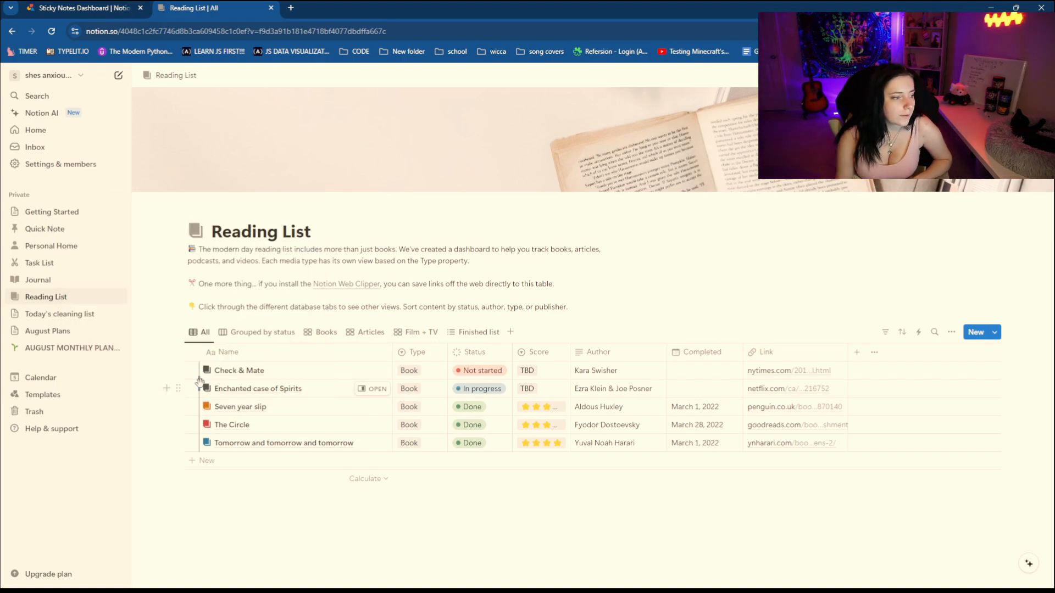
Step: Recolor the book icon of "Seven year slip" yellow
left_click(204, 404)
left_click(162, 414)
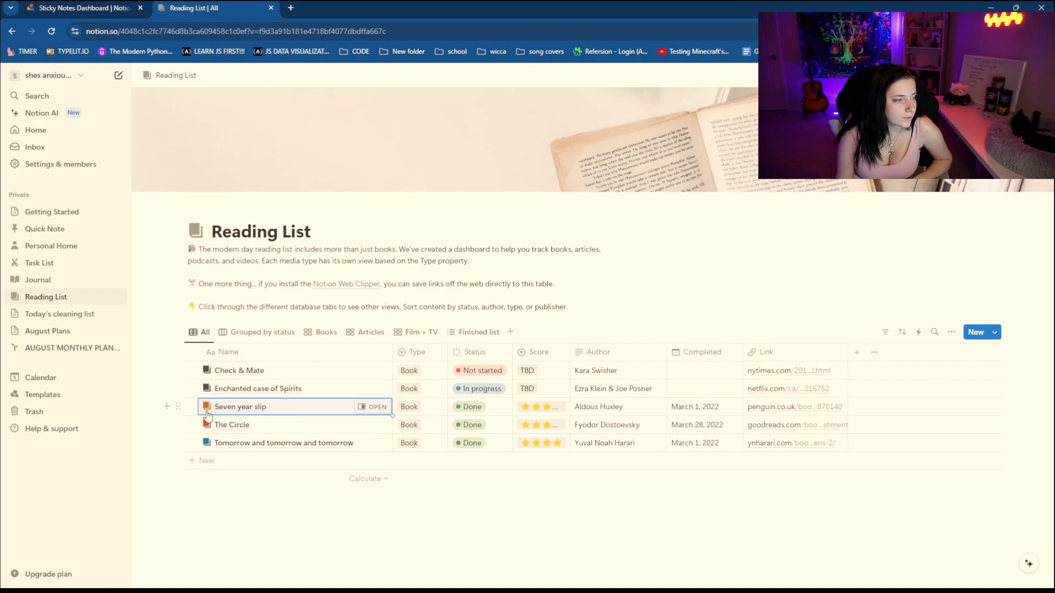
left_click(192, 407)
left_click(205, 407)
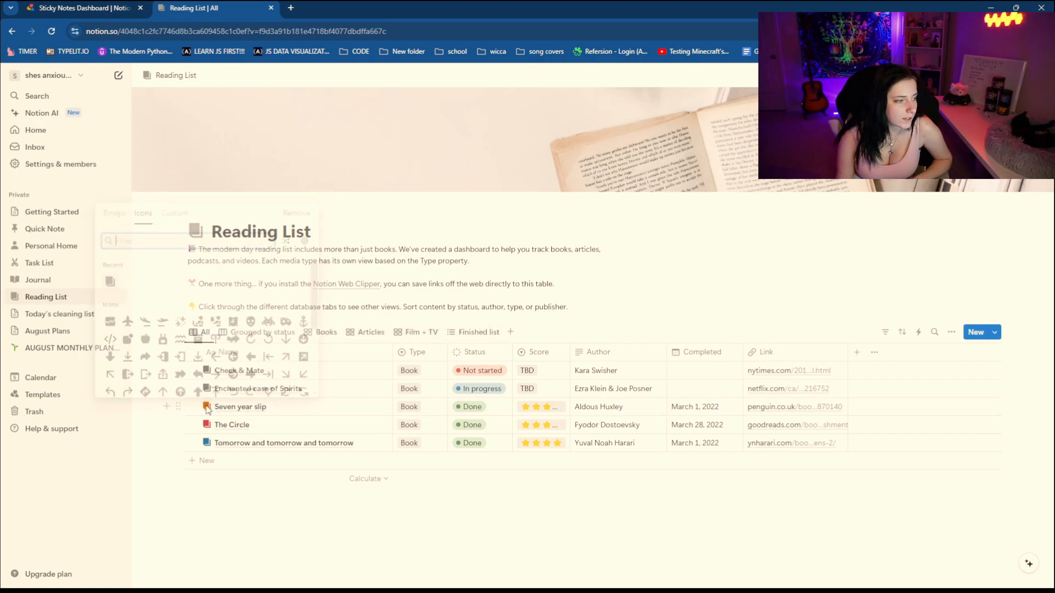
left_click(208, 407)
mouse_move(109, 282)
left_click(129, 302)
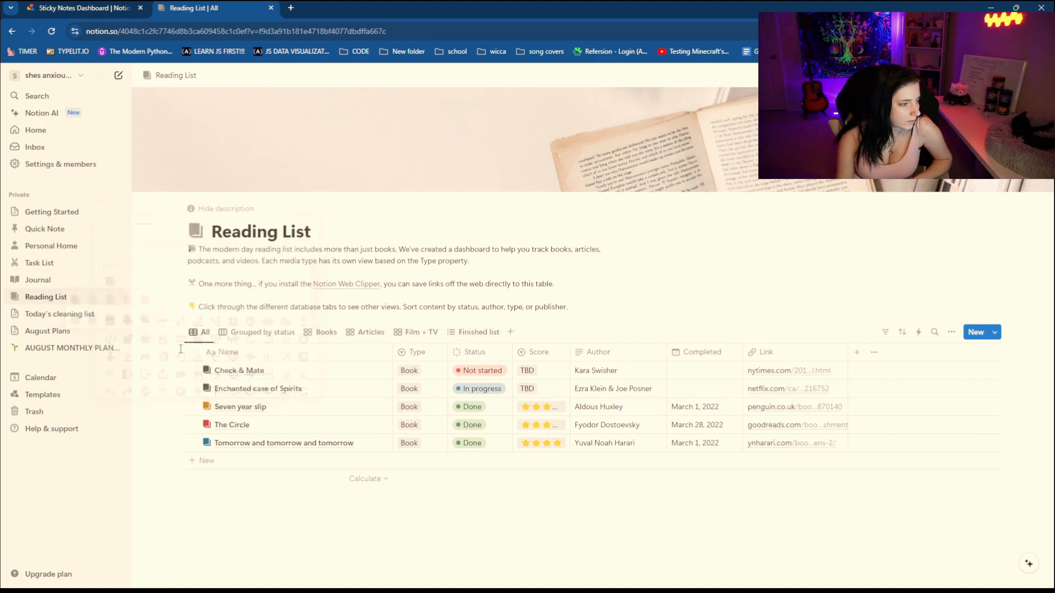
Step: Recolor the book icon of "Enchanted case of Spirits" pink and that of "Check & Mate" purple
left_click(208, 389)
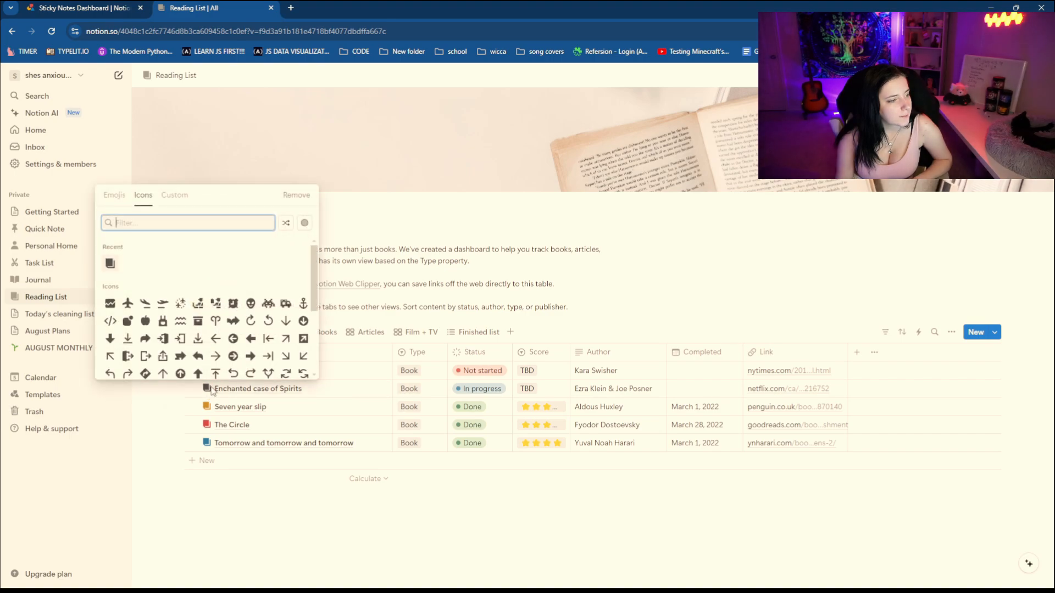
mouse_move(110, 263)
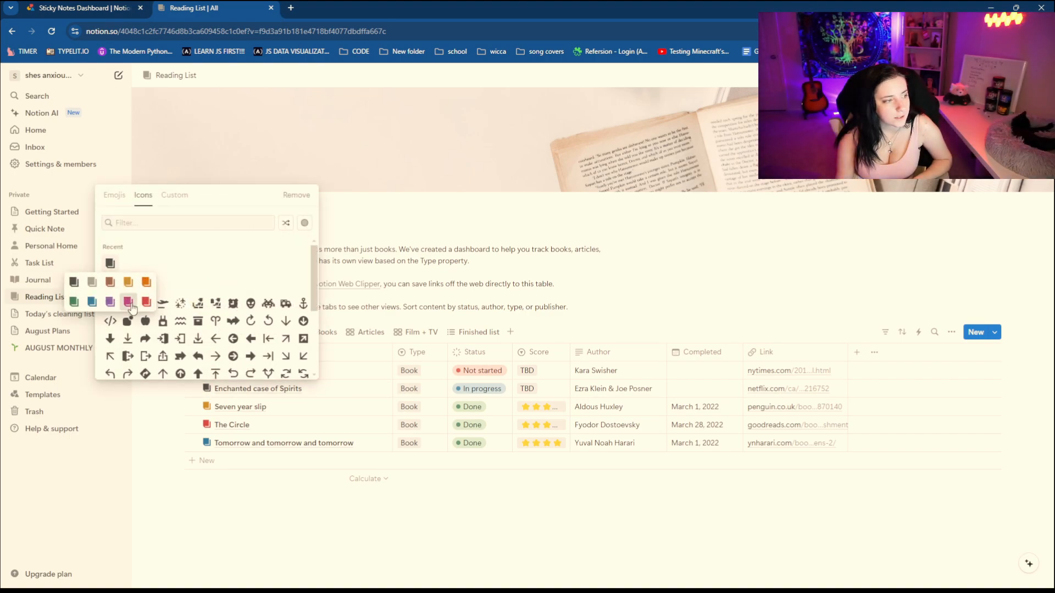
left_click(128, 302)
left_click(207, 371)
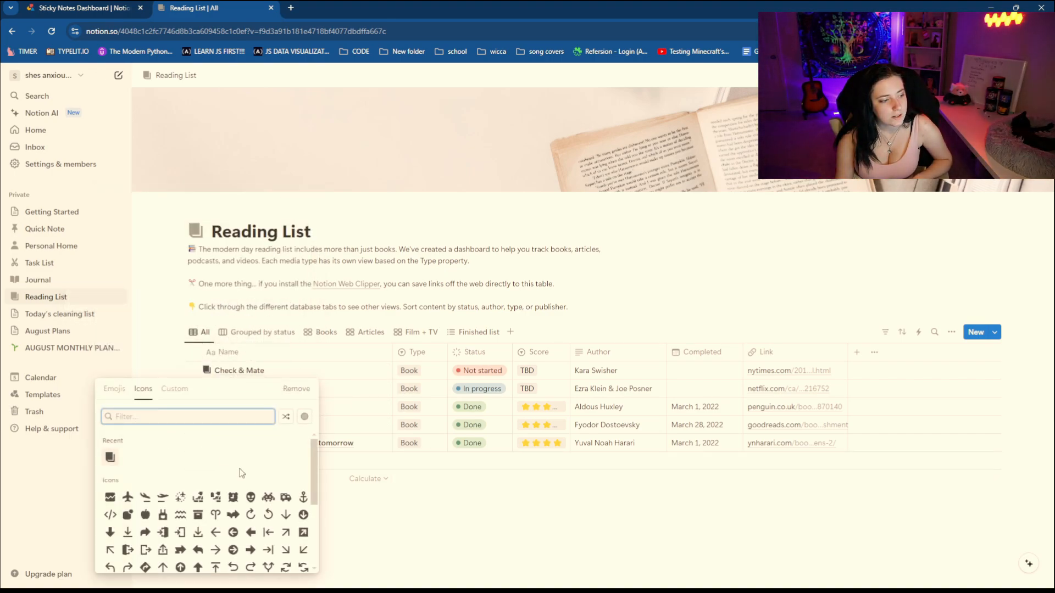
mouse_move(102, 459)
left_click(128, 497)
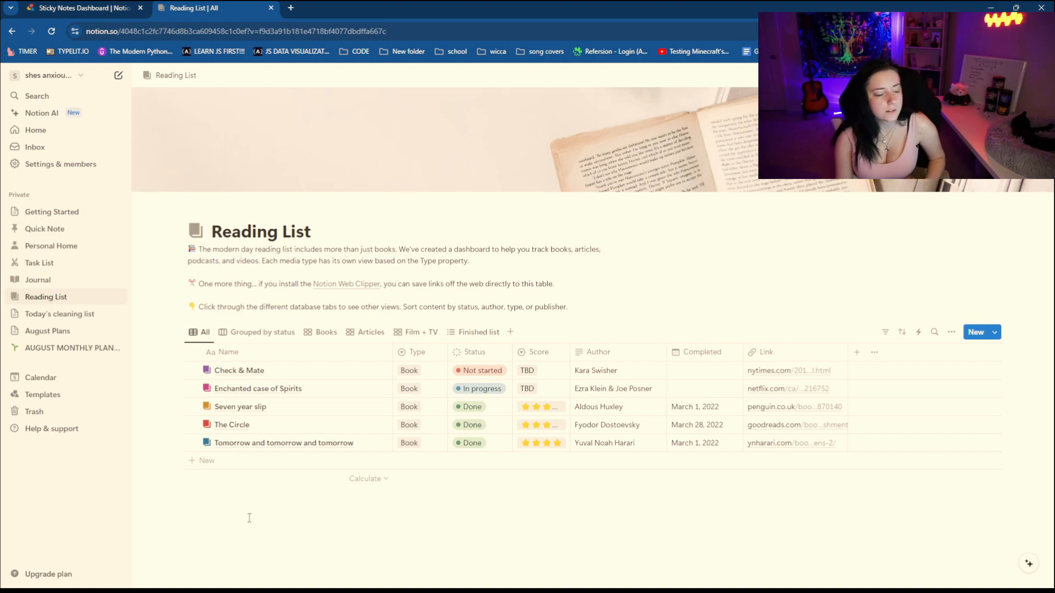
Step: Set the status of "Enchanted case of Spirits" and "Seven year slip" to Not started
left_click(477, 370)
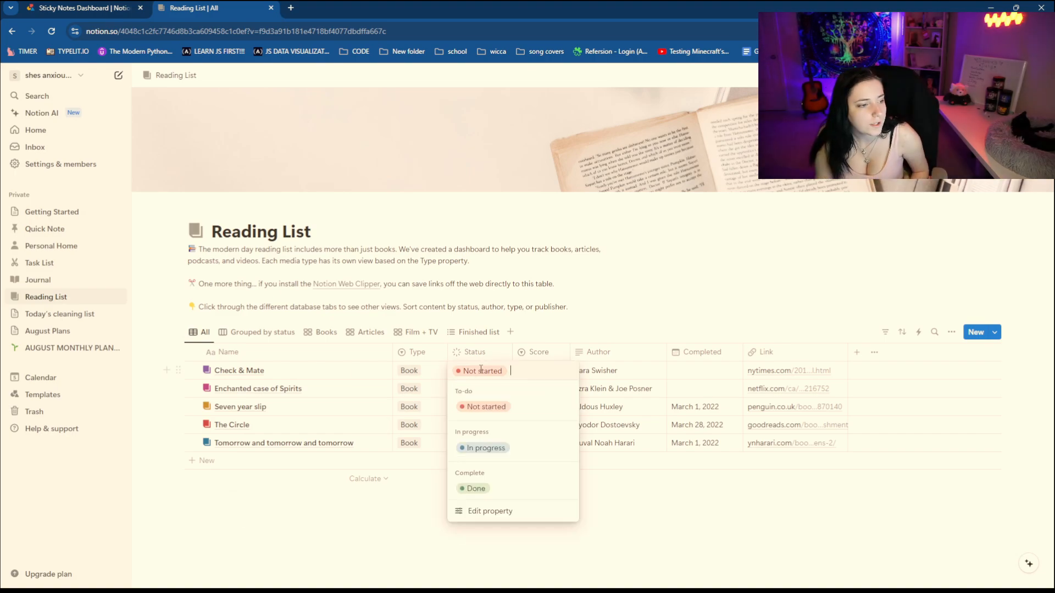
left_click(660, 544)
left_click(497, 389)
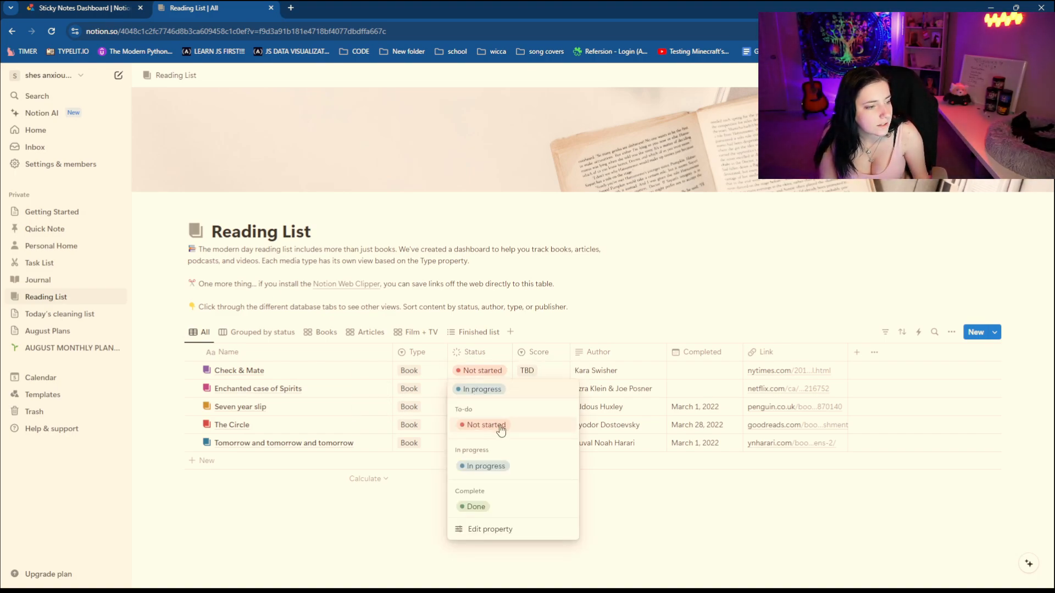
left_click(497, 426)
left_click(471, 407)
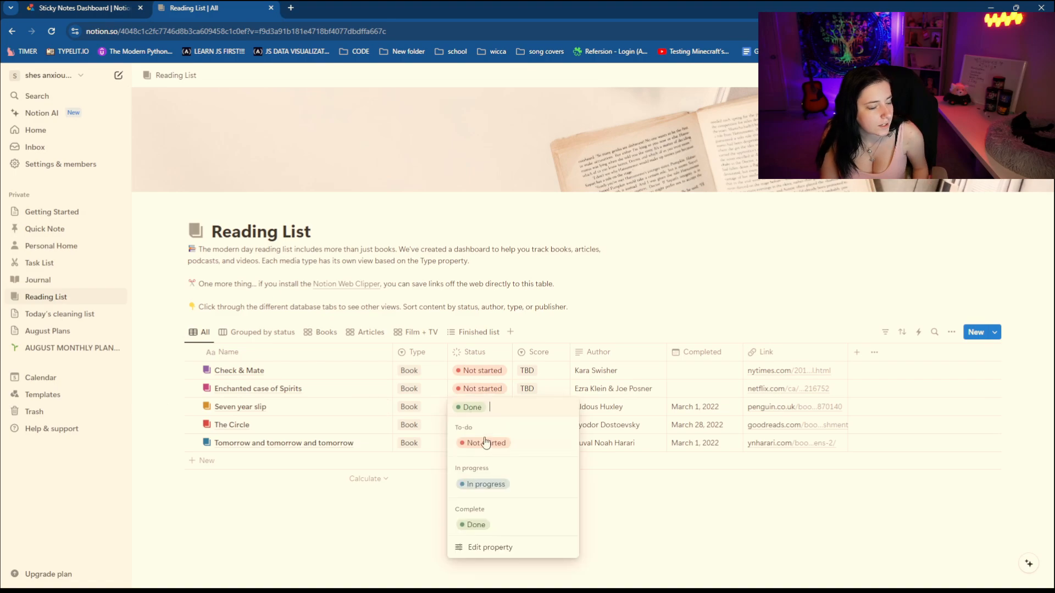
left_click(480, 443)
Step: Set the status of "The Circle" to Not started and that of "Tomorrow and tomorrow and tomorrow" to In progress
left_click(472, 425)
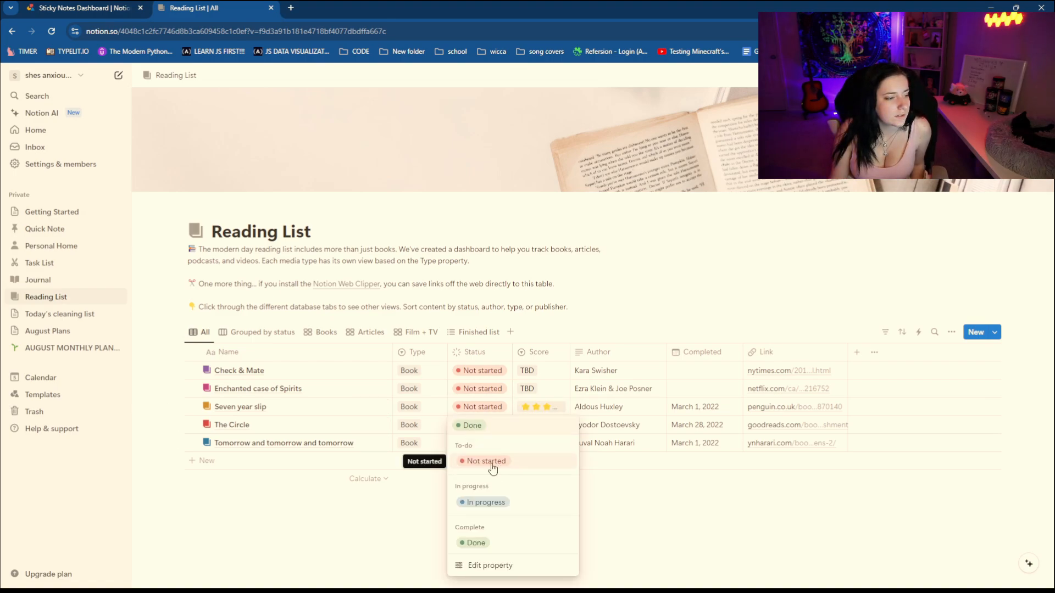
left_click(491, 462)
left_click(471, 443)
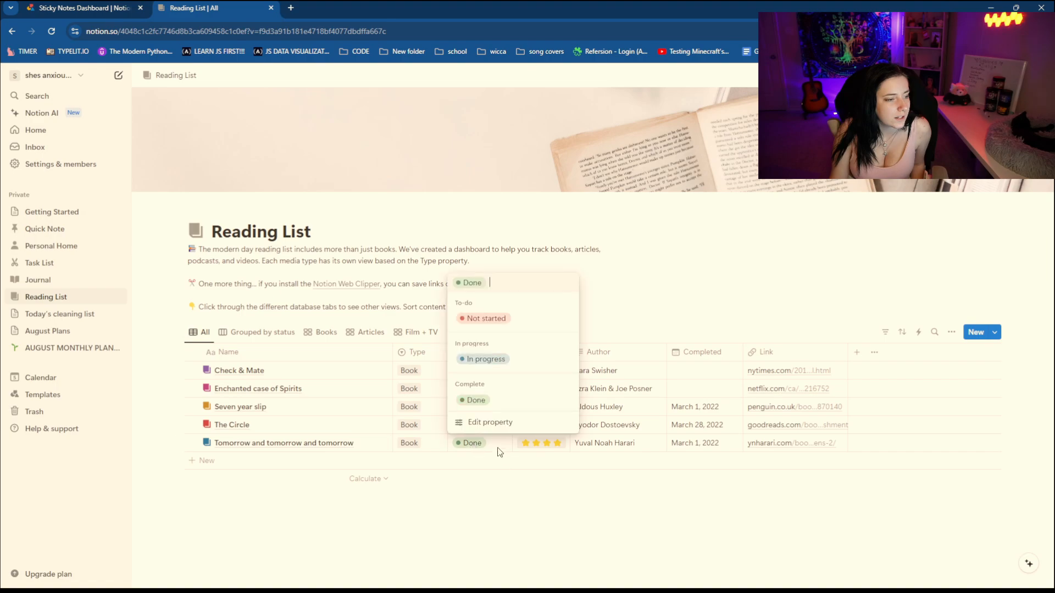
left_click(484, 359)
Step: Add a new entry named "Yellow face" at the end of the reading list
left_click(235, 461)
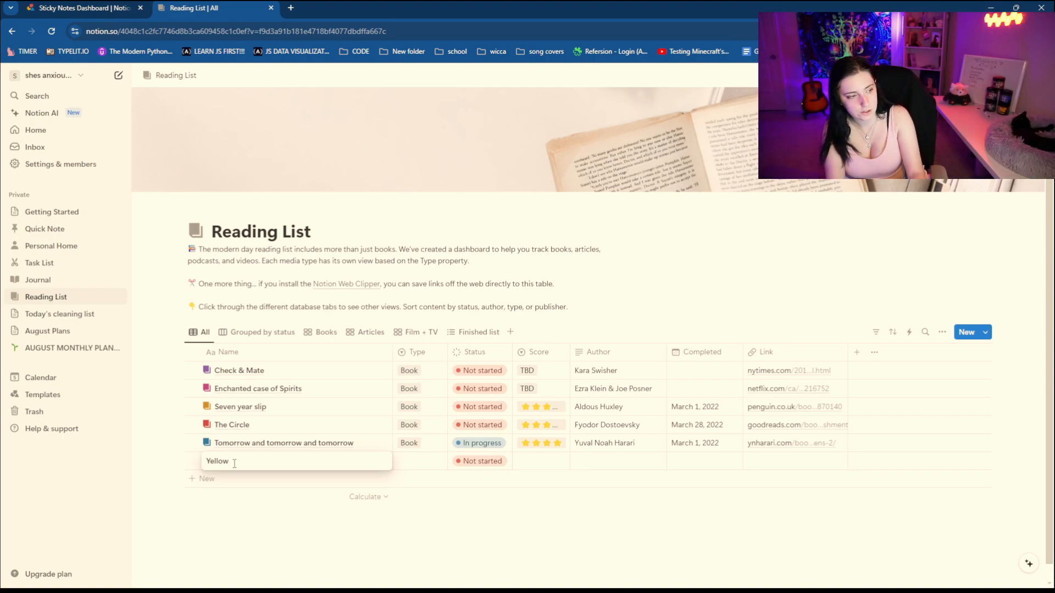
type("Yellow face")
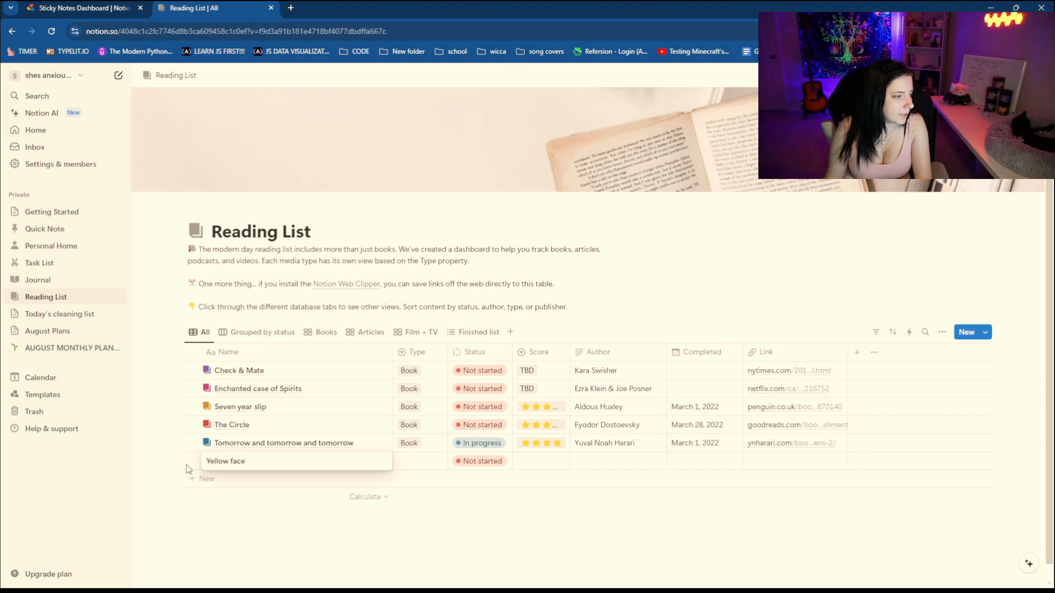
key("Escape")
Step: Try to add an icon to the "Yellow face" entry
left_click(217, 459)
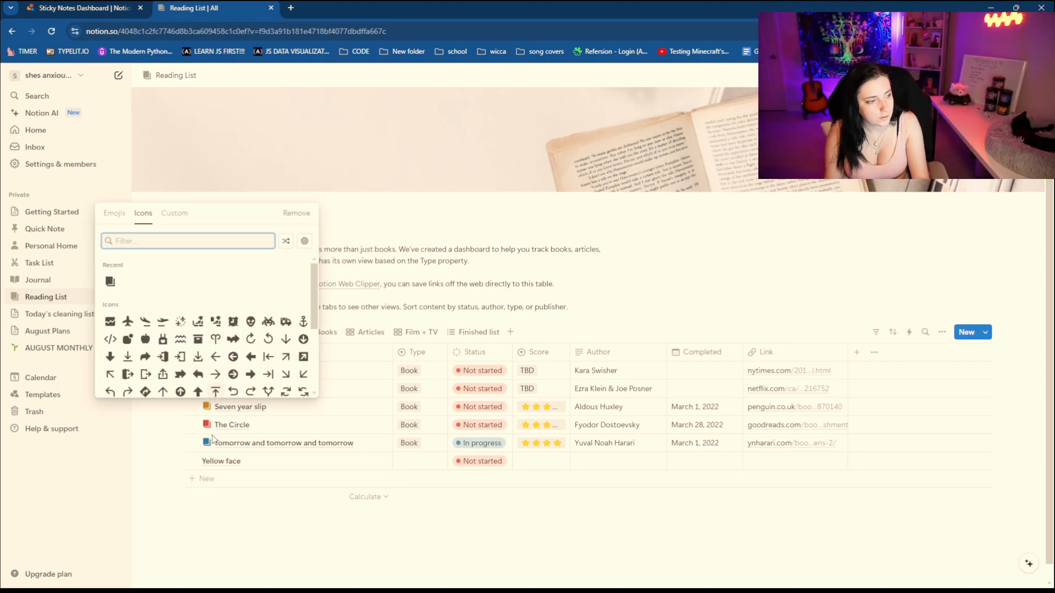
key("Escape")
left_click(204, 464)
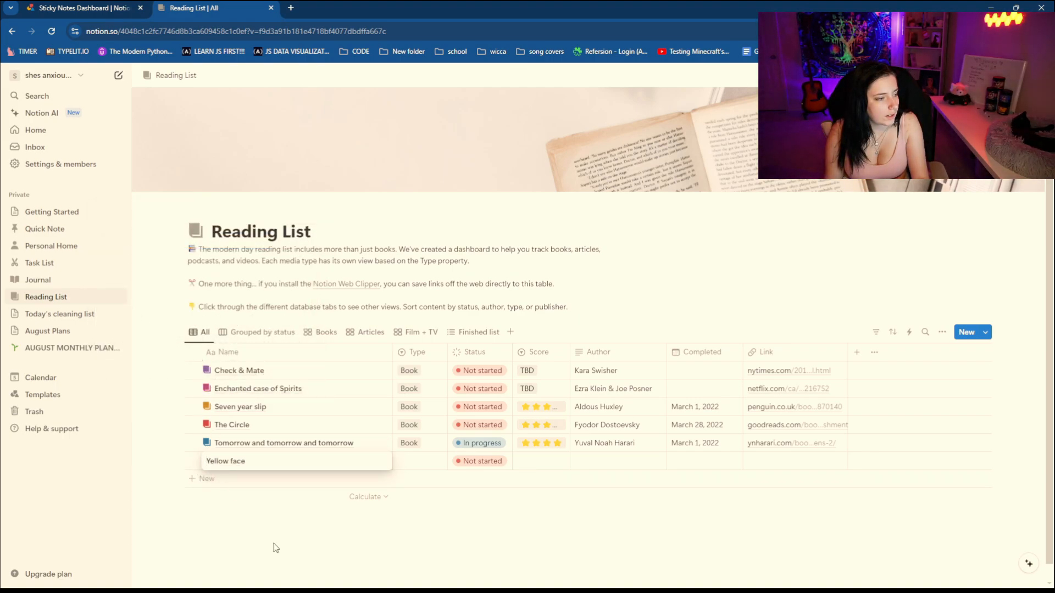
key("Escape")
Step: Set the type of "Yellow face" to Book and its status to Done
left_click(207, 373)
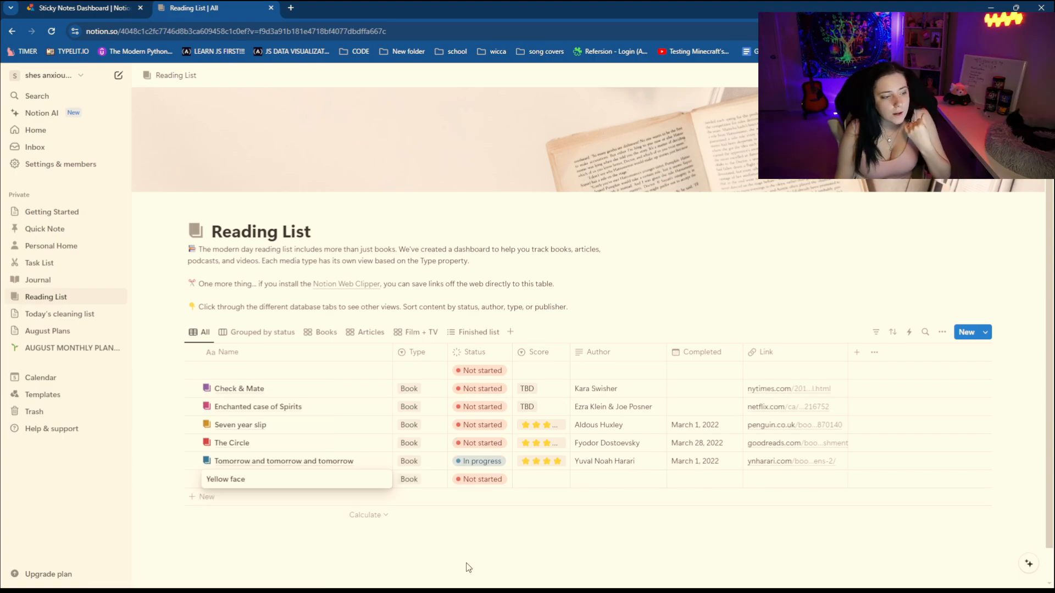
left_click(467, 565)
left_click(471, 483)
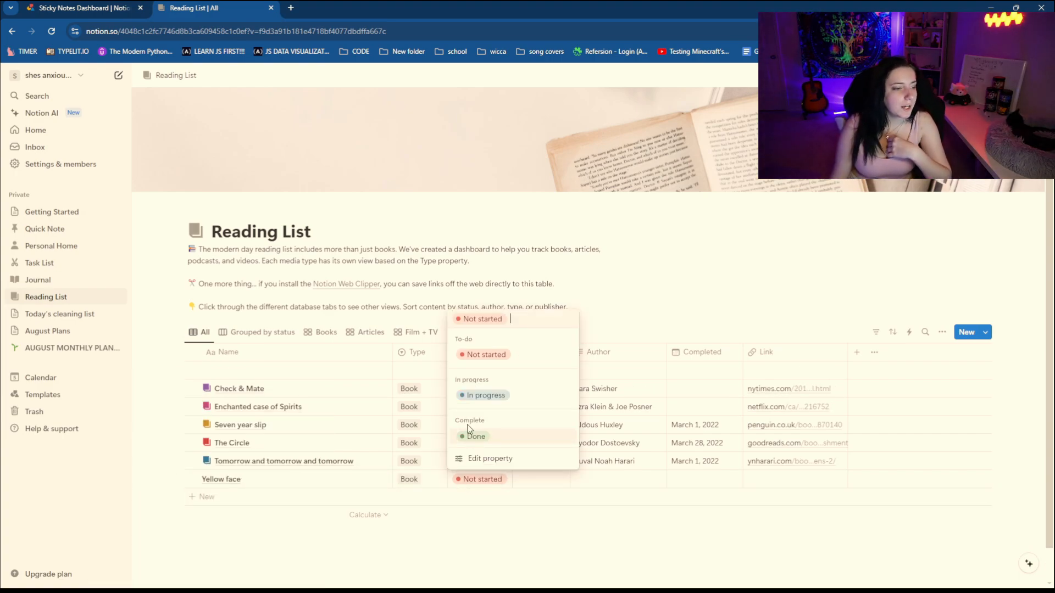
left_click(478, 435)
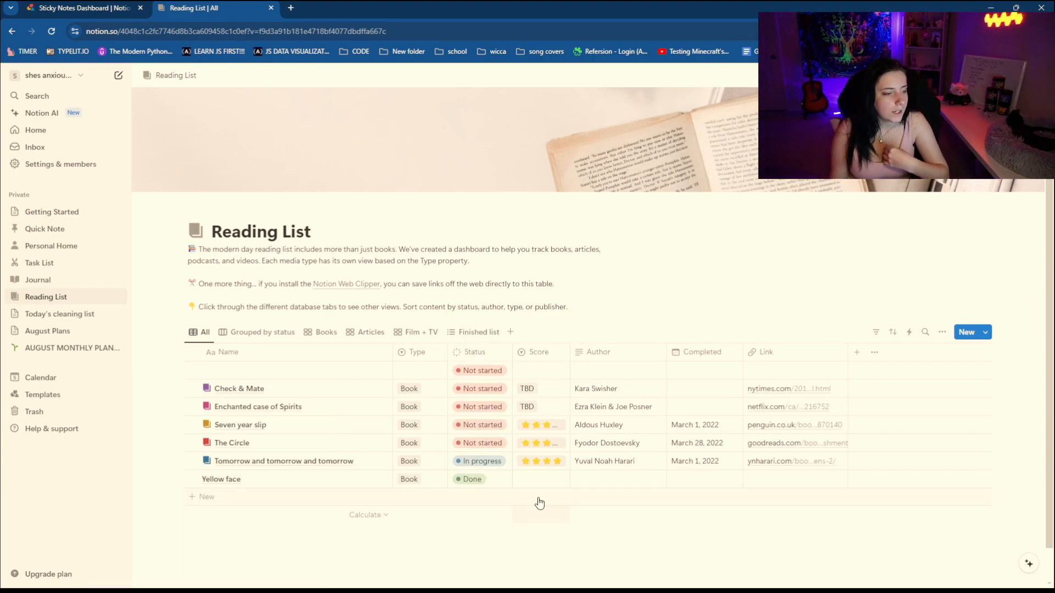
Step: Give "Yellow face" a score of three stars
left_click(537, 480)
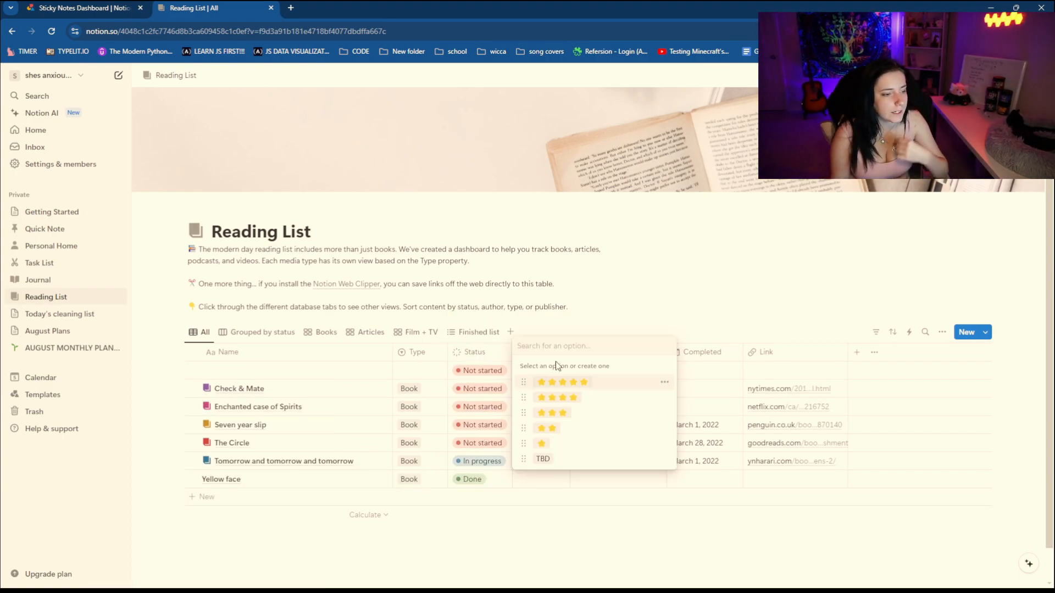
left_click(551, 413)
left_click(544, 482)
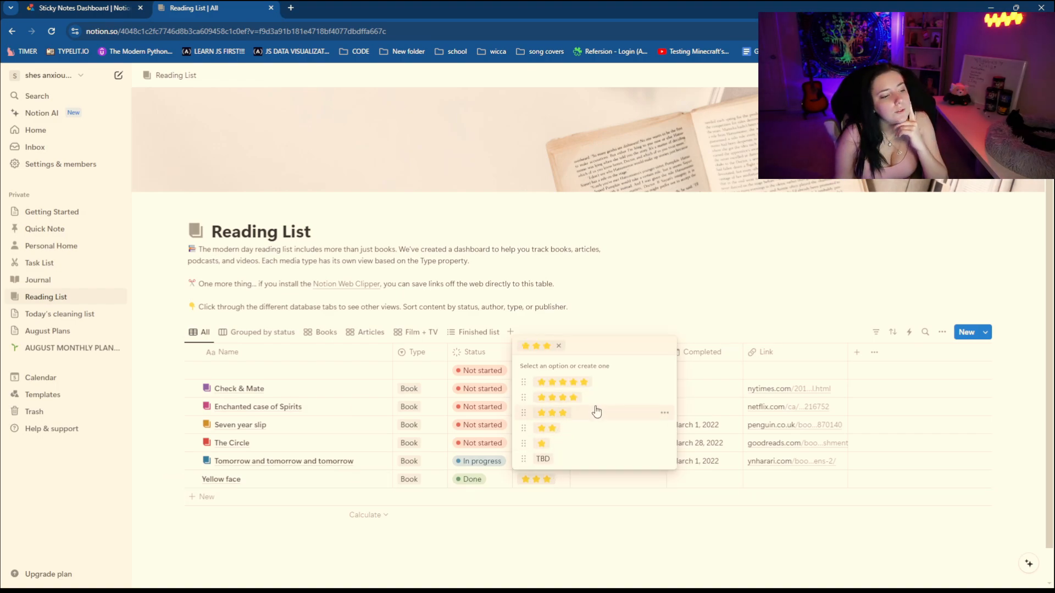
left_click(638, 554)
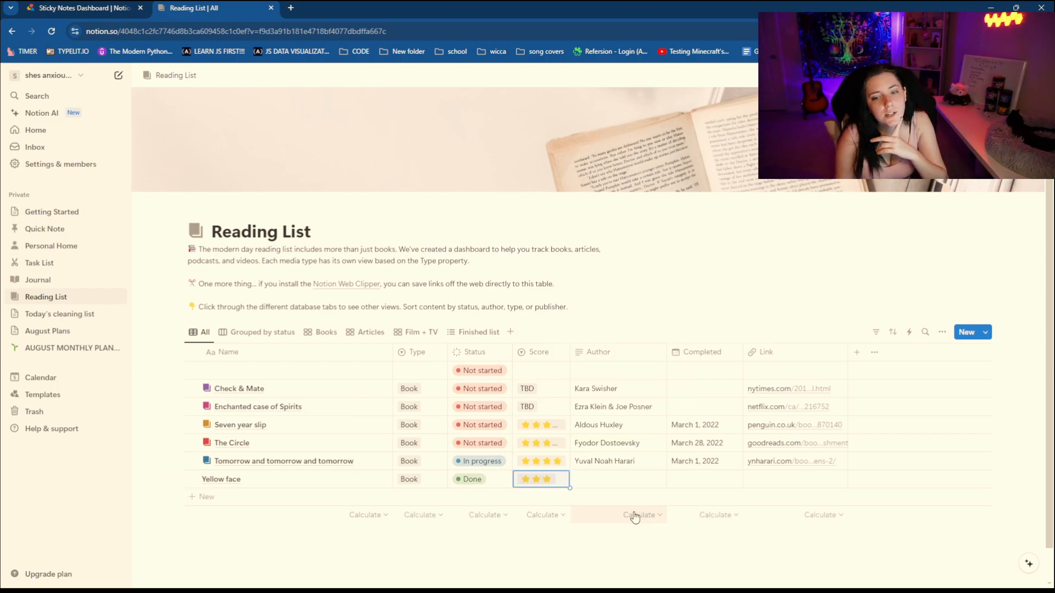
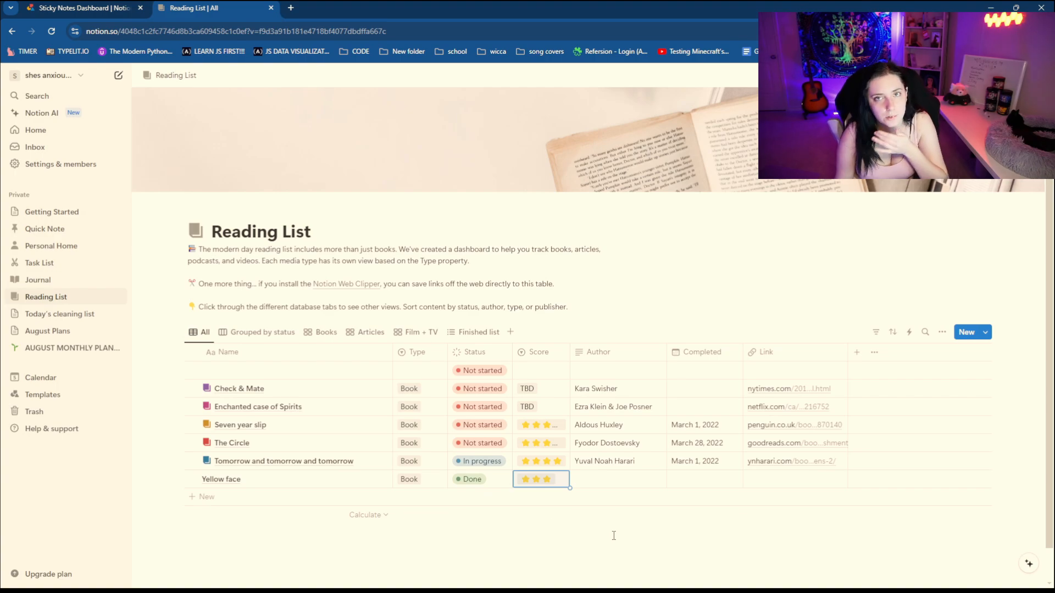
Step: Enter R. F. Kuang as the author of "Yellow face" and August 3, 2024 as its completed date
left_click(593, 484)
left_click(594, 486)
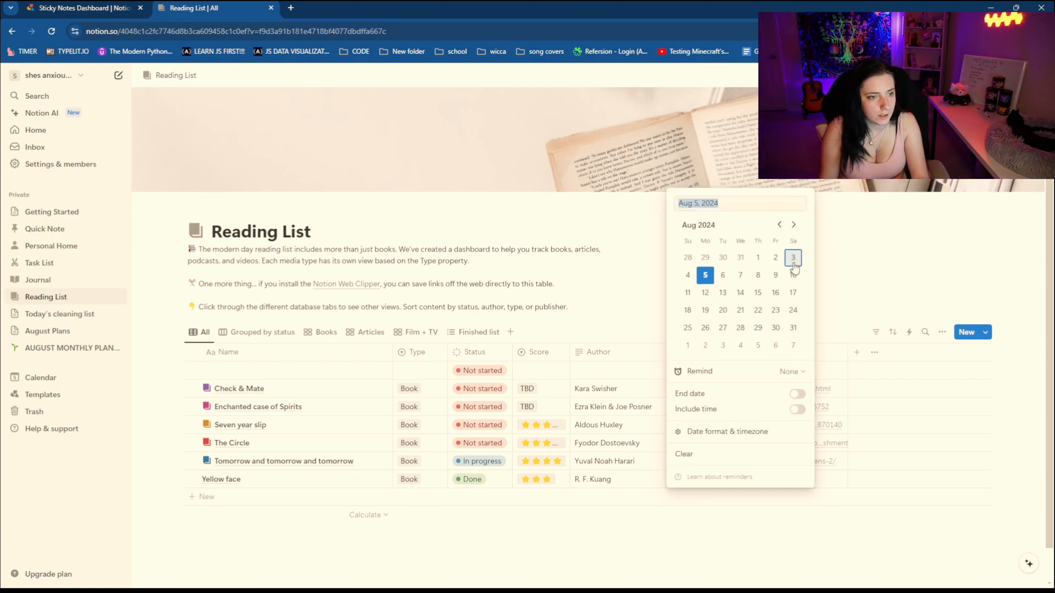
left_click(793, 262)
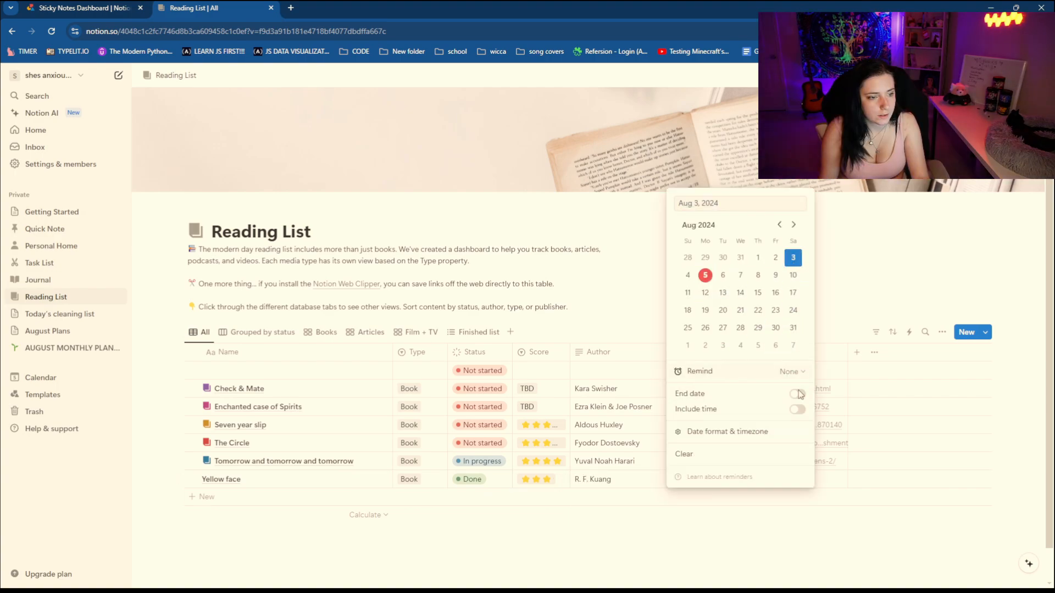
left_click(786, 549)
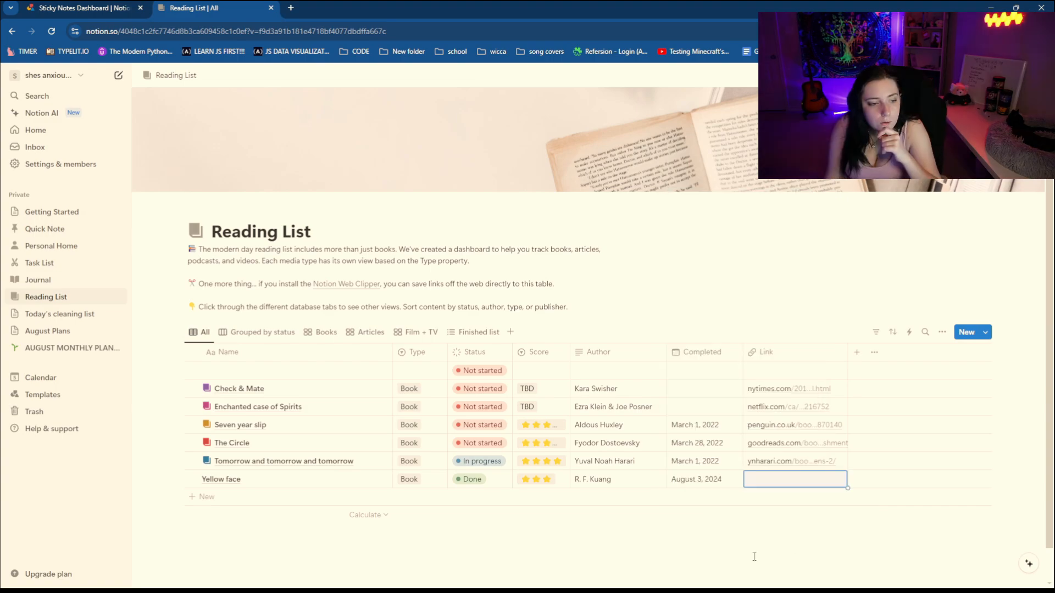
Step: Copy the Goodreads address goodreads.com/book/show/62047984-yellowface into the link of "Yellow face" and open that link
left_click(768, 481)
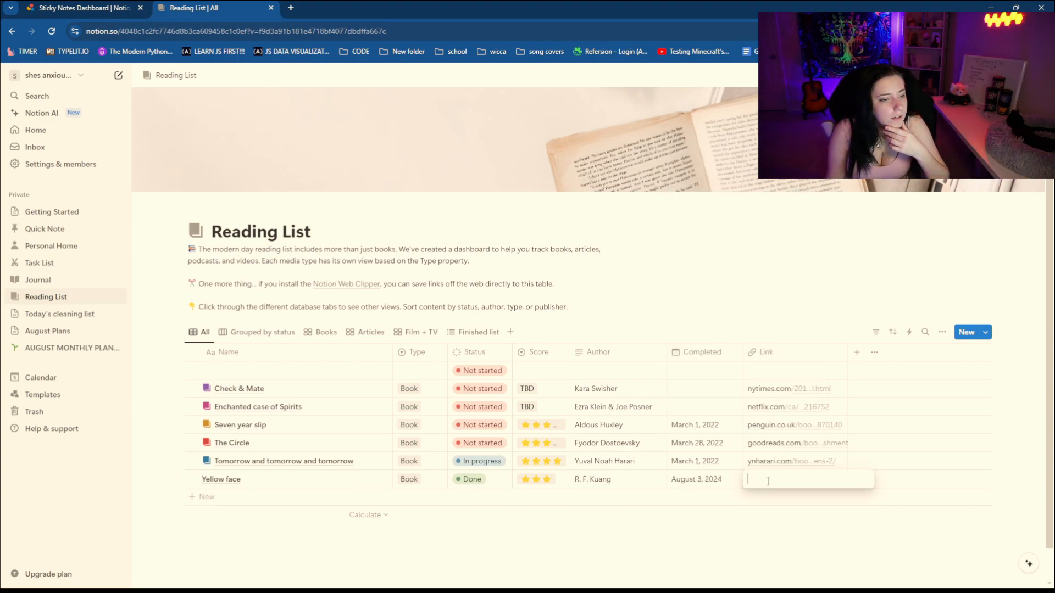
left_click(291, 7)
left_click(351, 30)
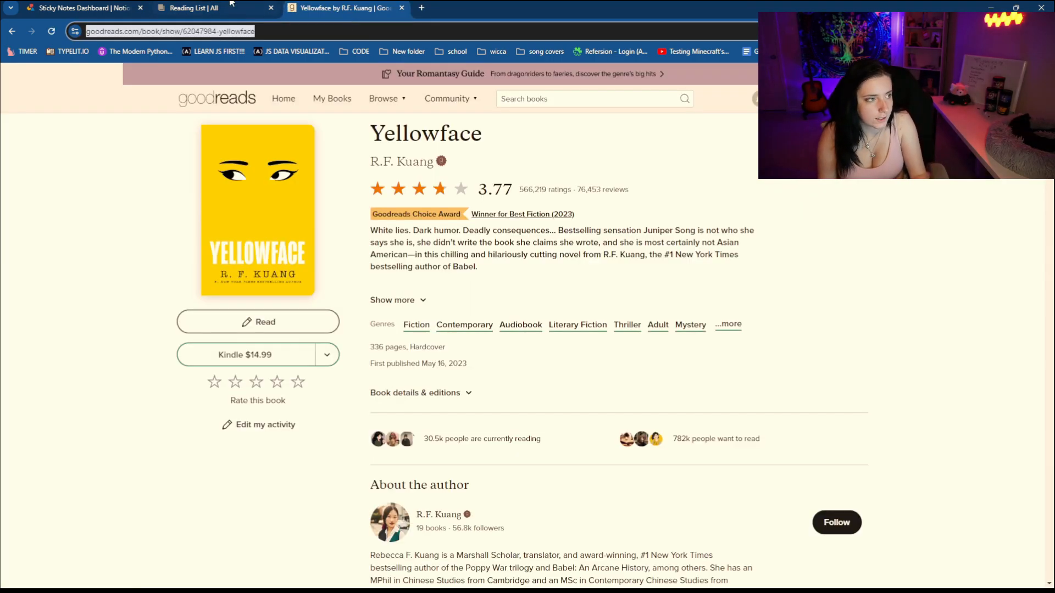
left_click(200, 12)
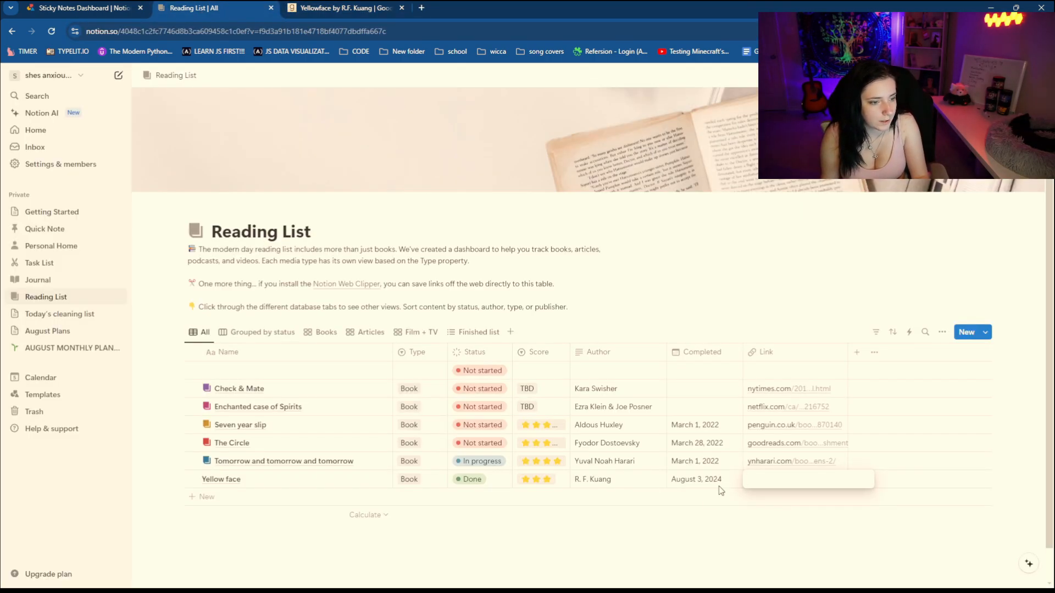
key("ctrl+v")
left_click(764, 545)
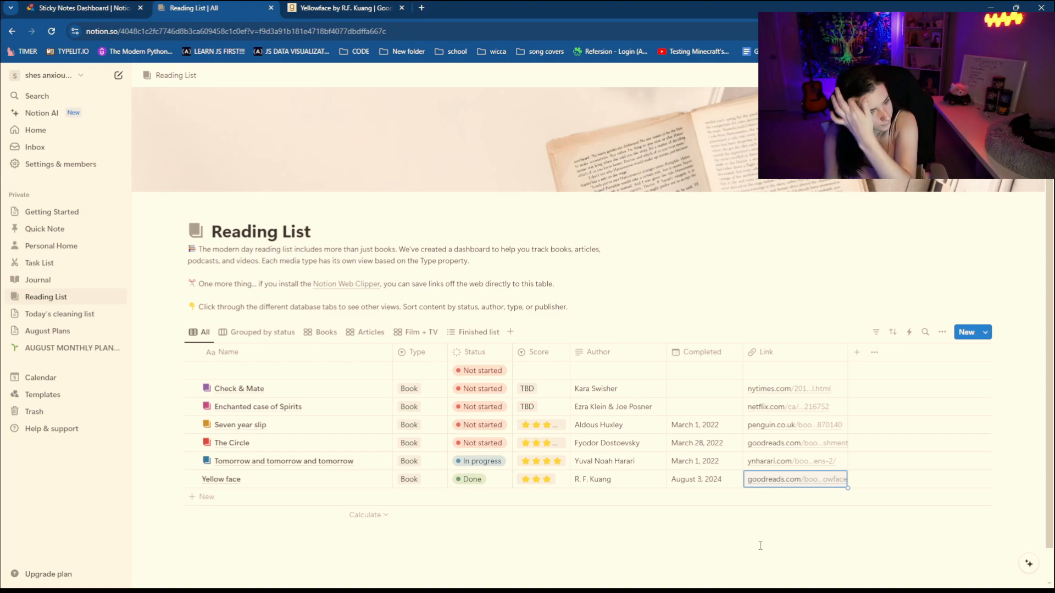
left_click(774, 479)
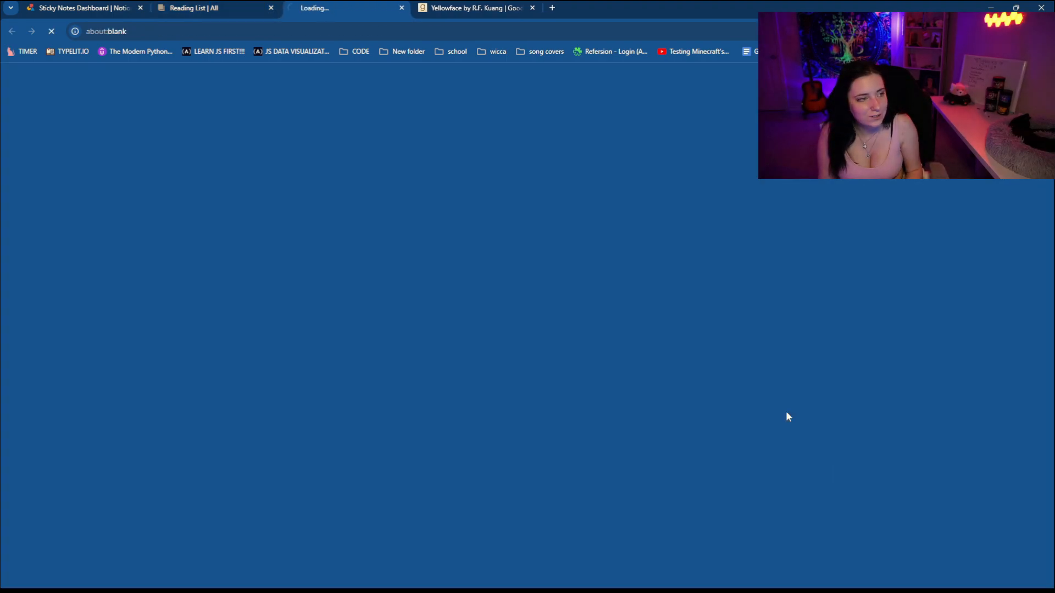
left_click(401, 7)
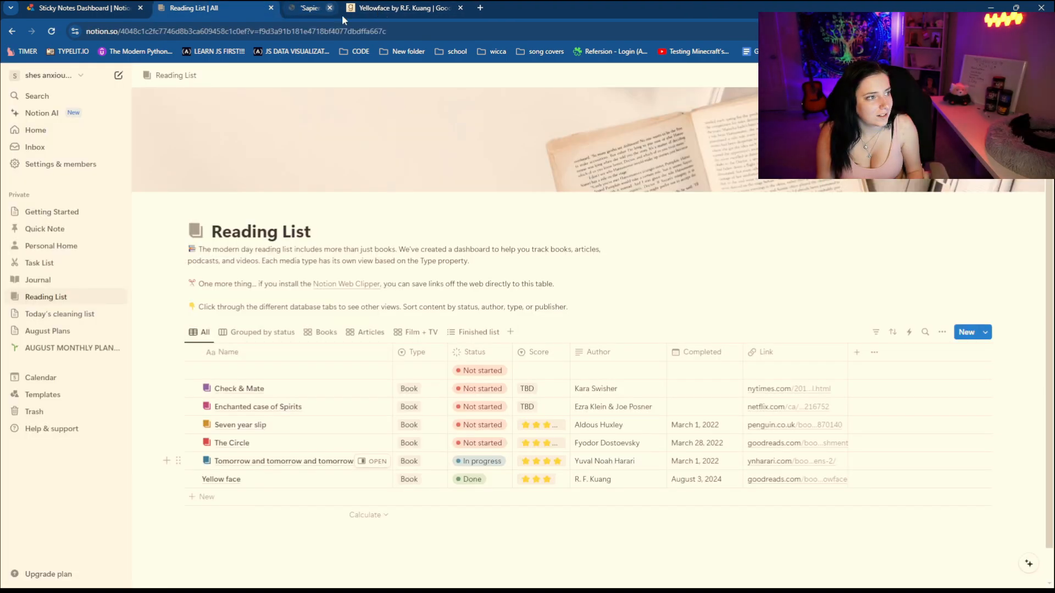
right_click(753, 466)
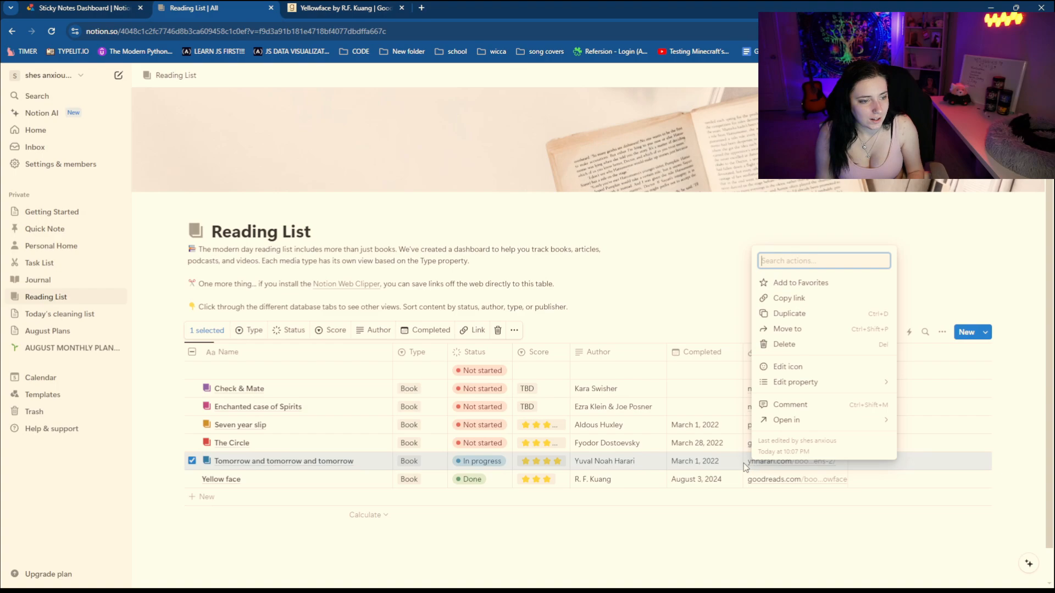
key("Escape")
left_click(749, 463)
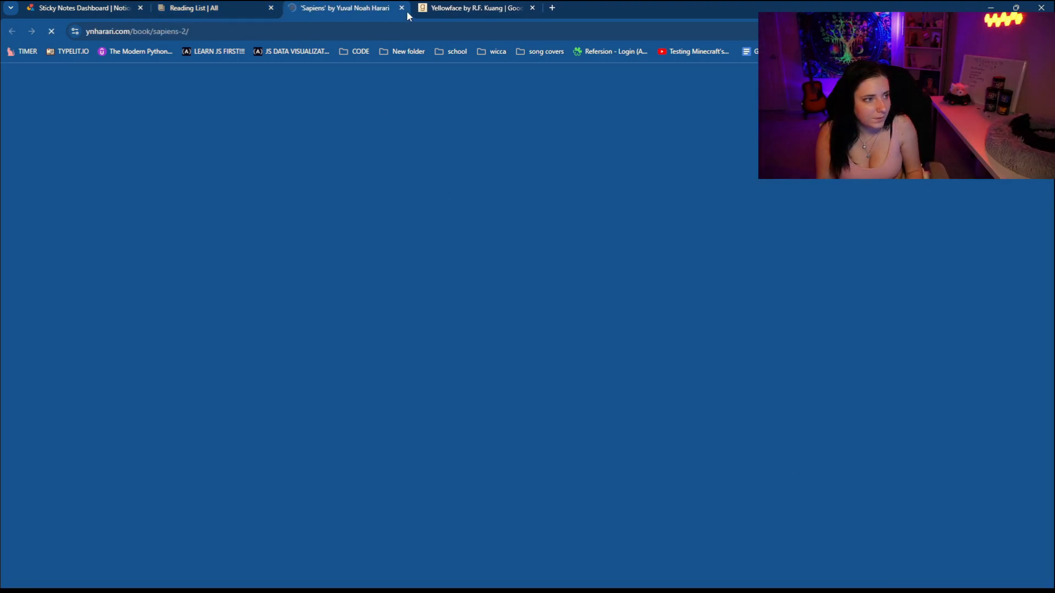
left_click(405, 8)
left_click(800, 537)
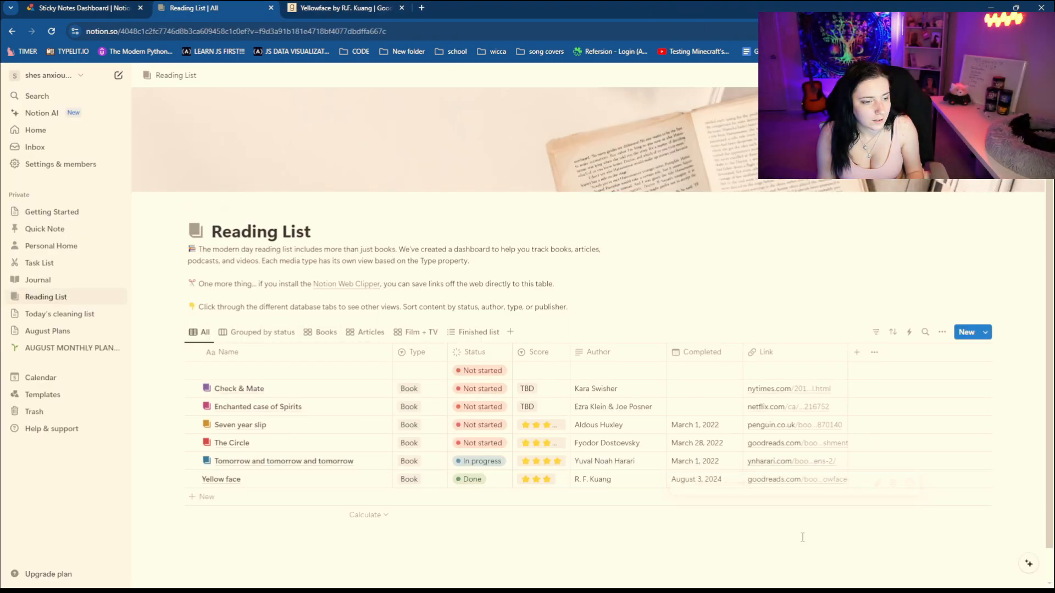
Step: Clear the old links of "Tomorrow and tomorrow and tomorrow" and "The Circle" in the reading list
left_click(745, 477)
left_click(745, 468)
left_click(748, 464)
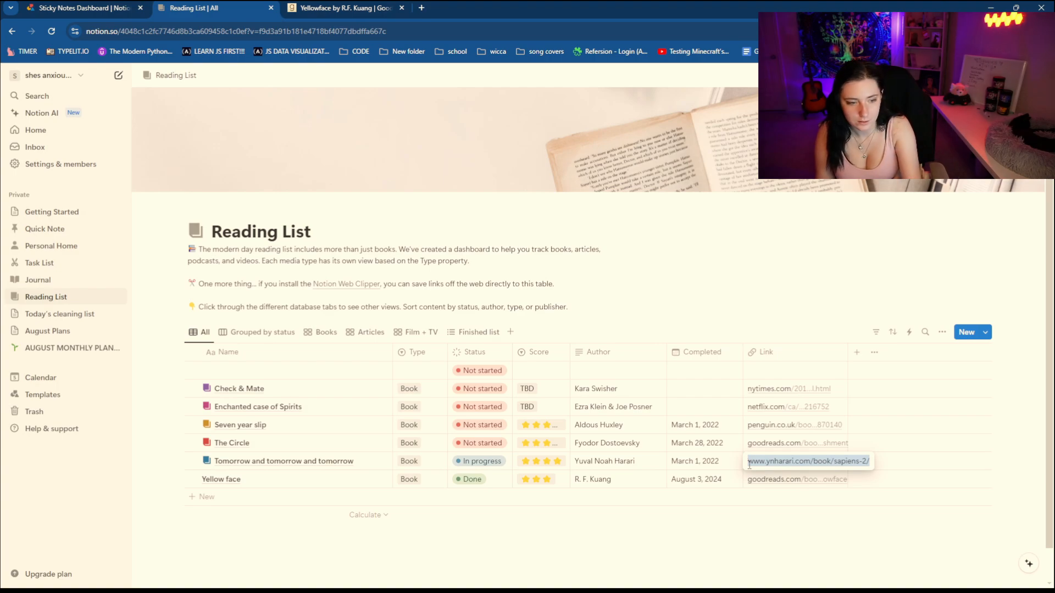
key("BackSpace")
left_click(745, 446)
left_click(744, 446)
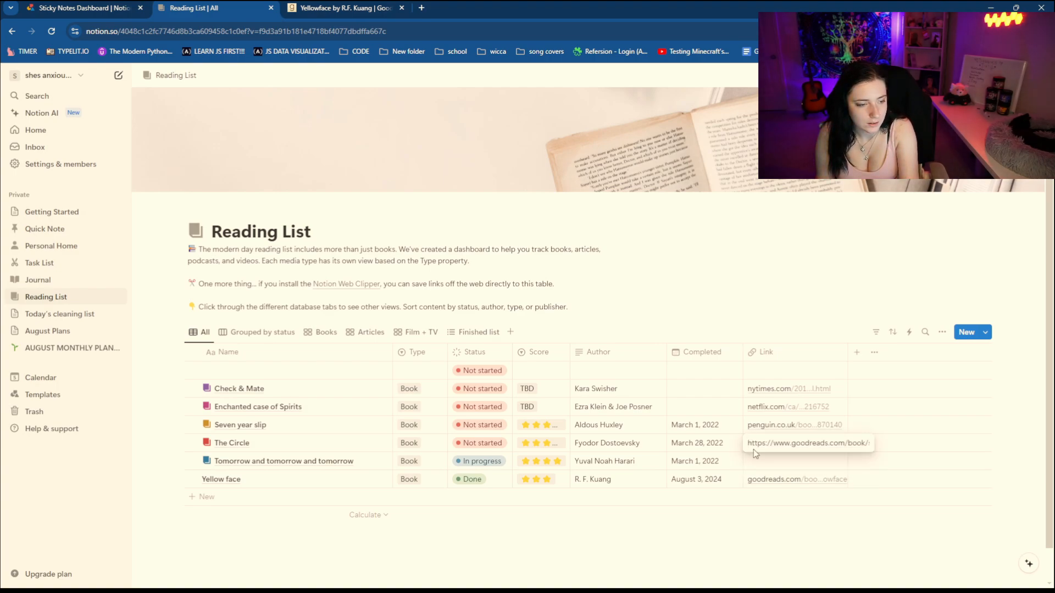
key("BackSpace")
key("Escape")
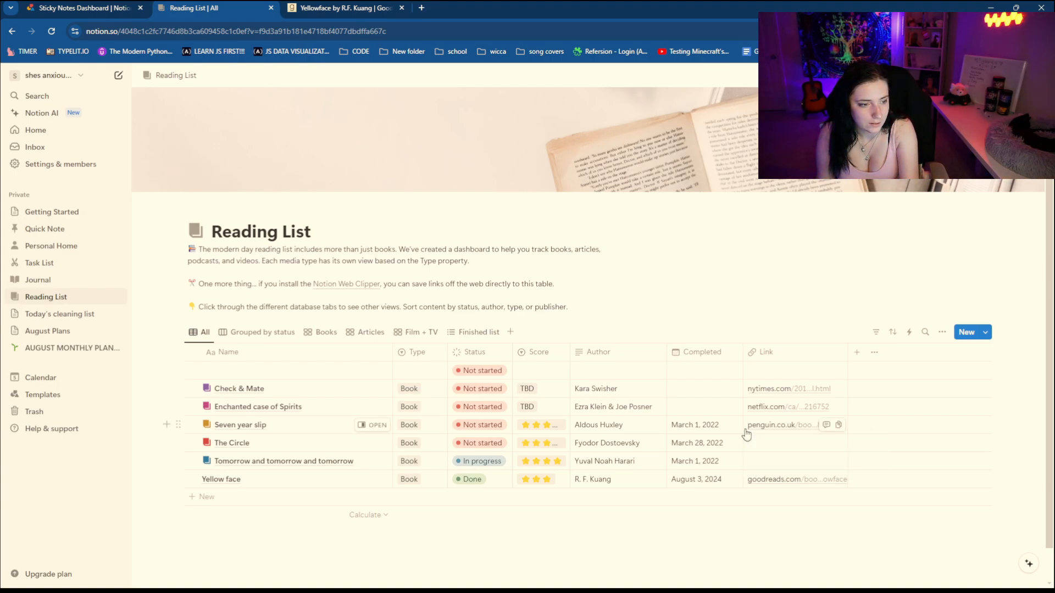
Step: Clear the old links of "Seven year slip", "Enchanted case of Spirits" and "Check & Mate"
left_click(746, 431)
key("BackSpace")
key("Escape")
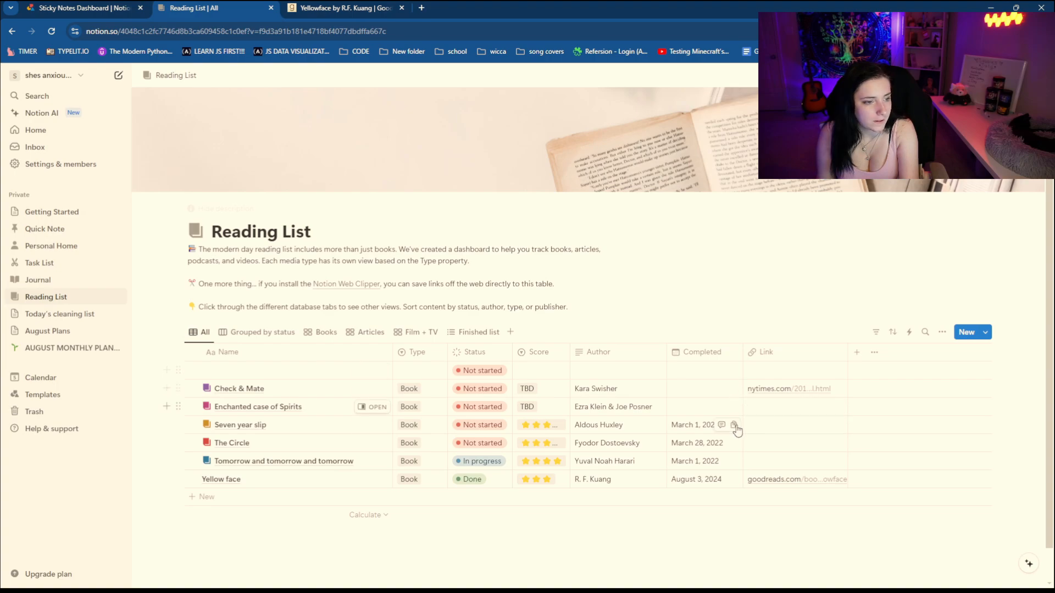
left_click(749, 394)
key("BackSpace")
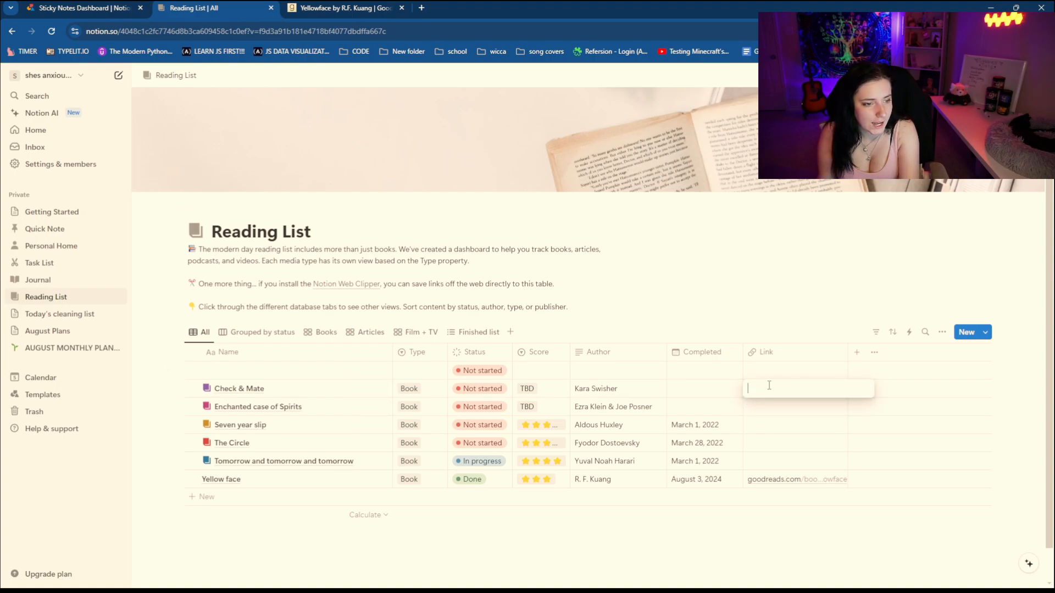
Step: Delete the empty first row of the reading list
left_click(234, 372)
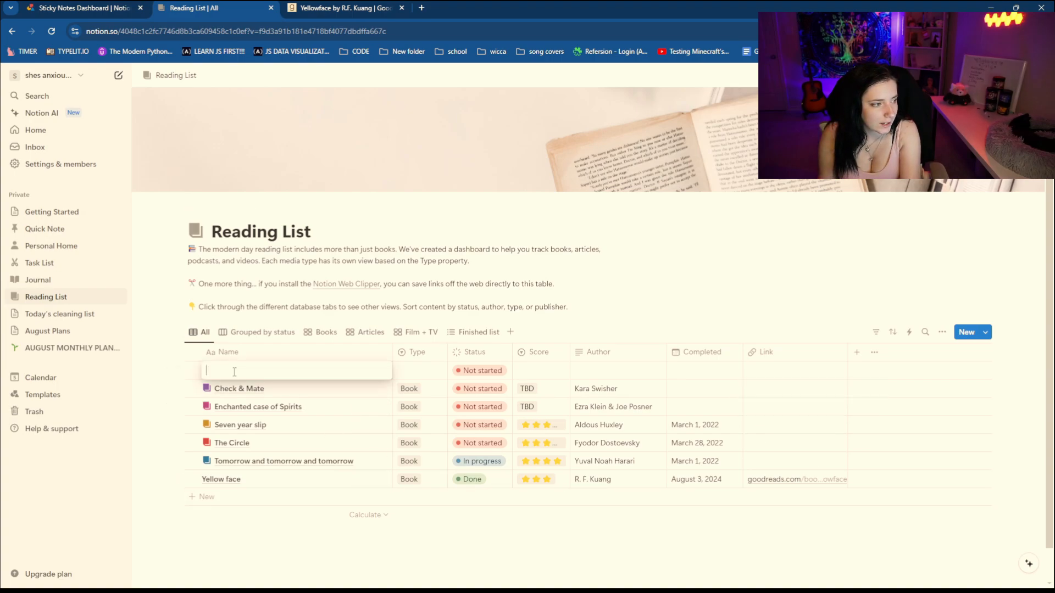
left_click(175, 404)
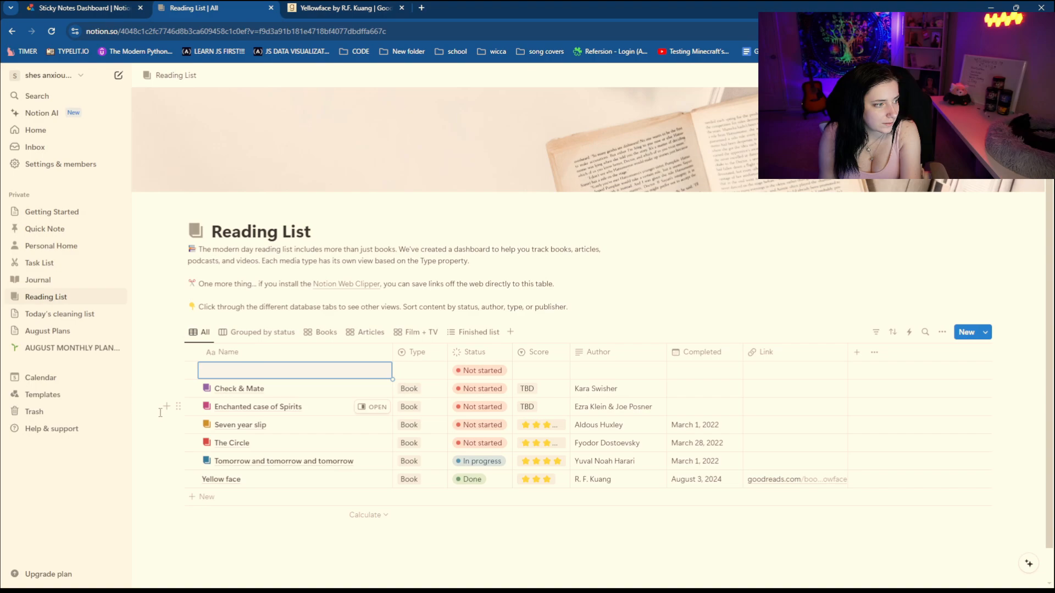
left_click(205, 377)
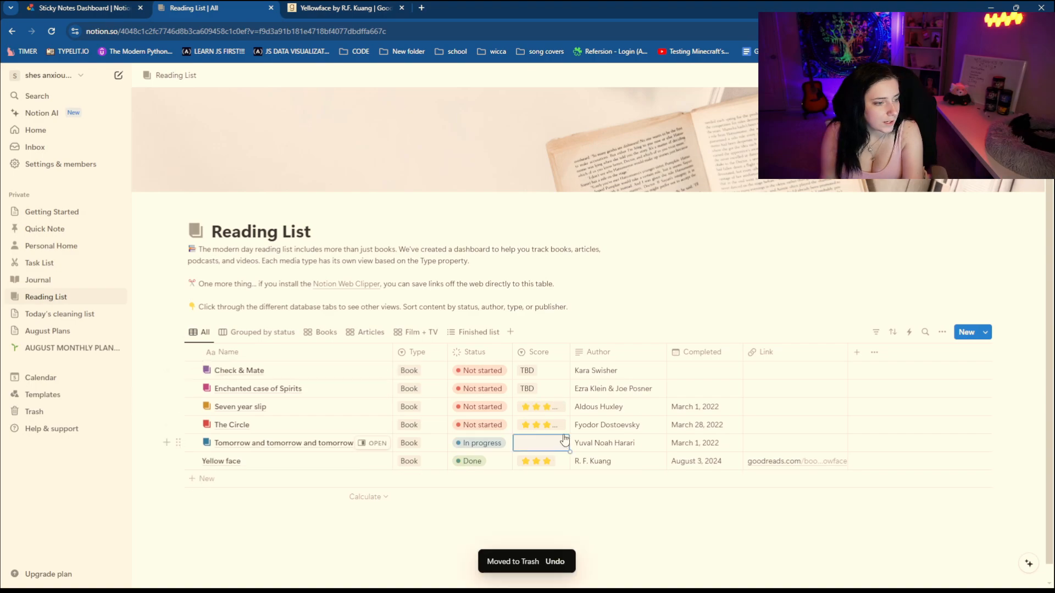
Step: Set the scores of "The Circle", "Seven year slip" and "Tomorrow and tomorrow and tomorrow" to TBD and move "Yellow face" to the first row
left_click(555, 432)
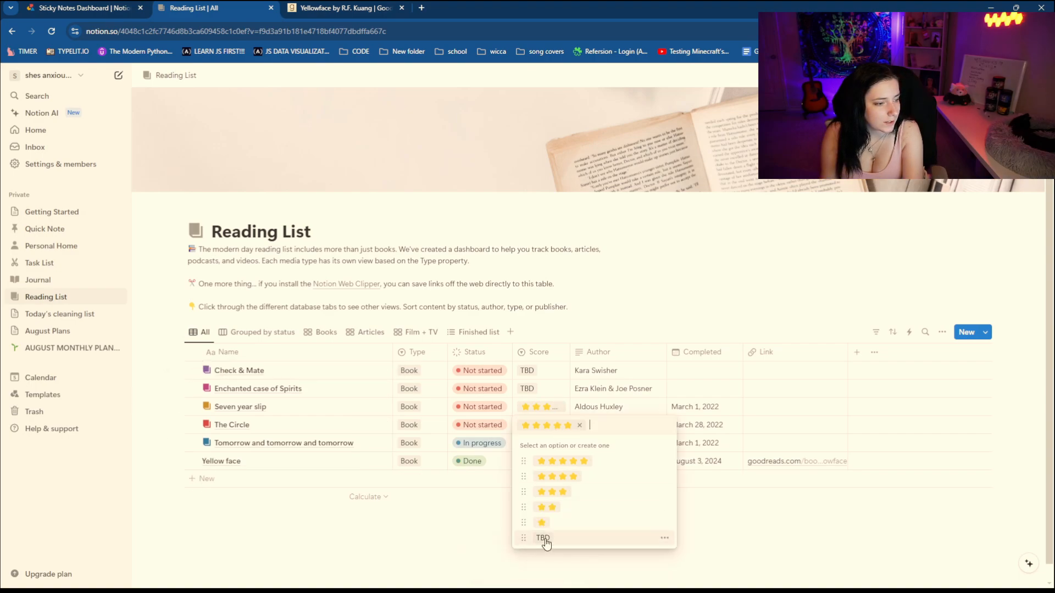
left_click(542, 537)
left_click(556, 413)
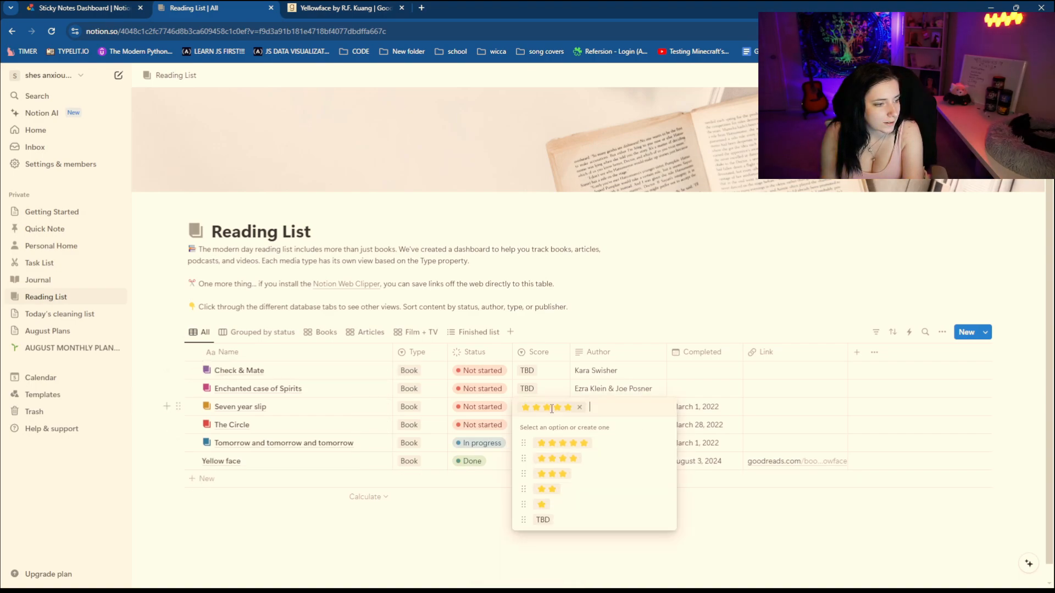
left_click(545, 519)
left_click(547, 444)
left_click(542, 555)
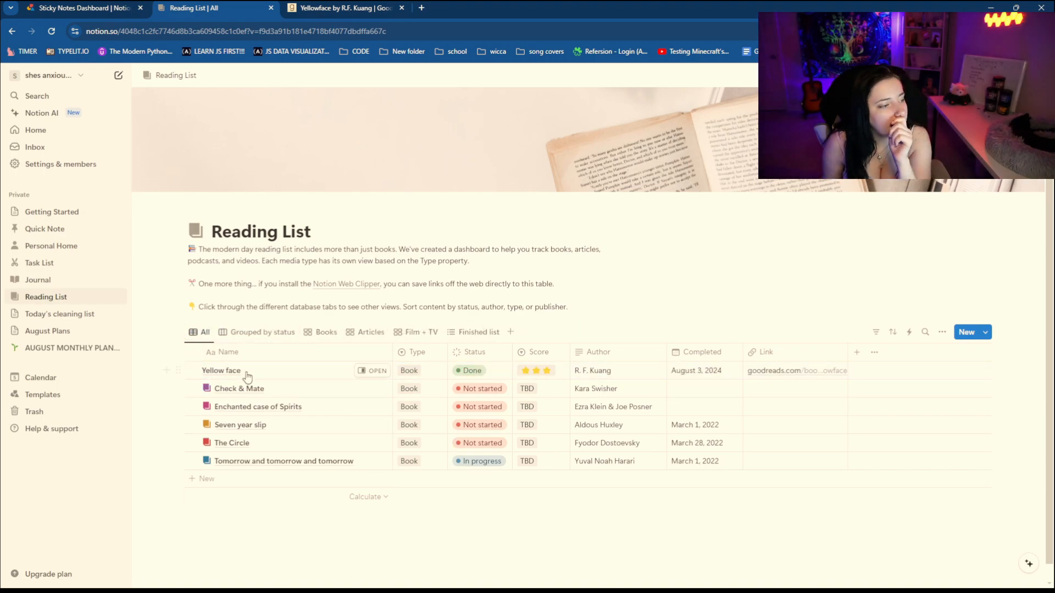
Step: Check the title's spelling on its Goodreads page and rename "Yellow face" to "Yellowface"
left_click(223, 376)
left_click(347, 11)
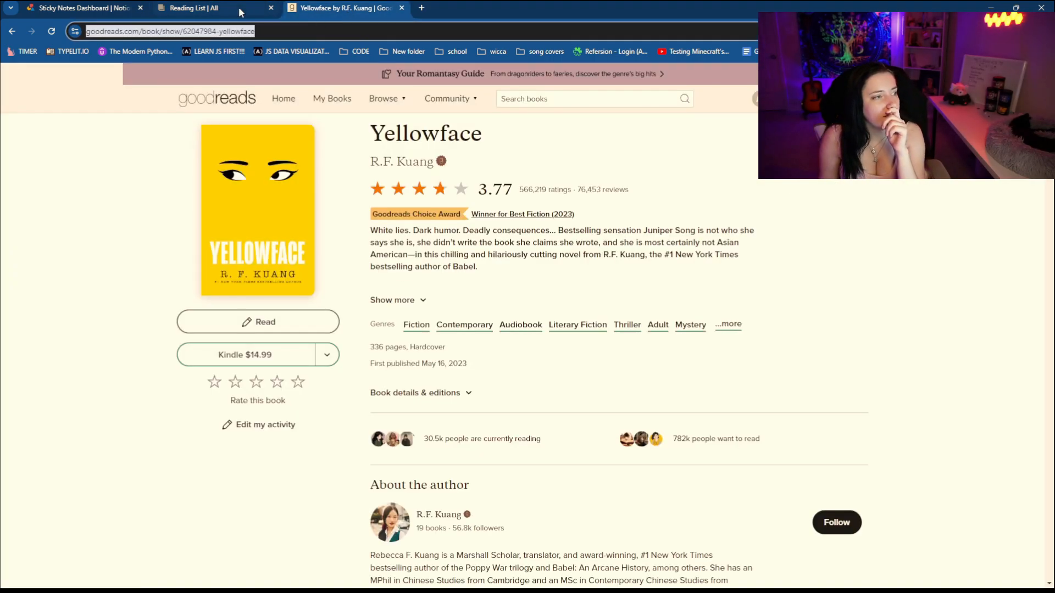
left_click(239, 6)
left_click(229, 370)
key("BackSpace")
left_click(418, 501)
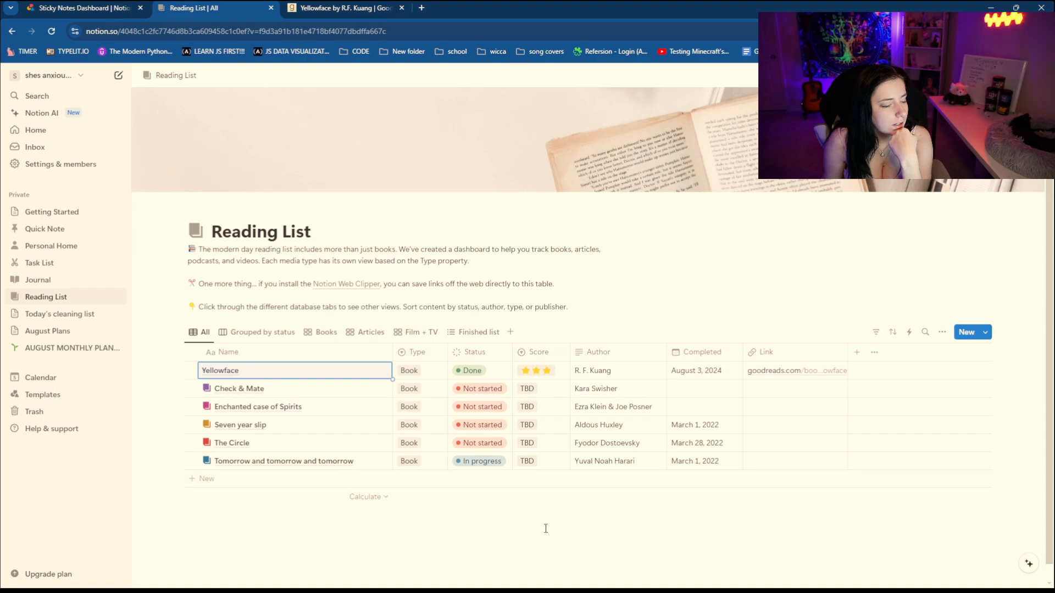
left_click(545, 528)
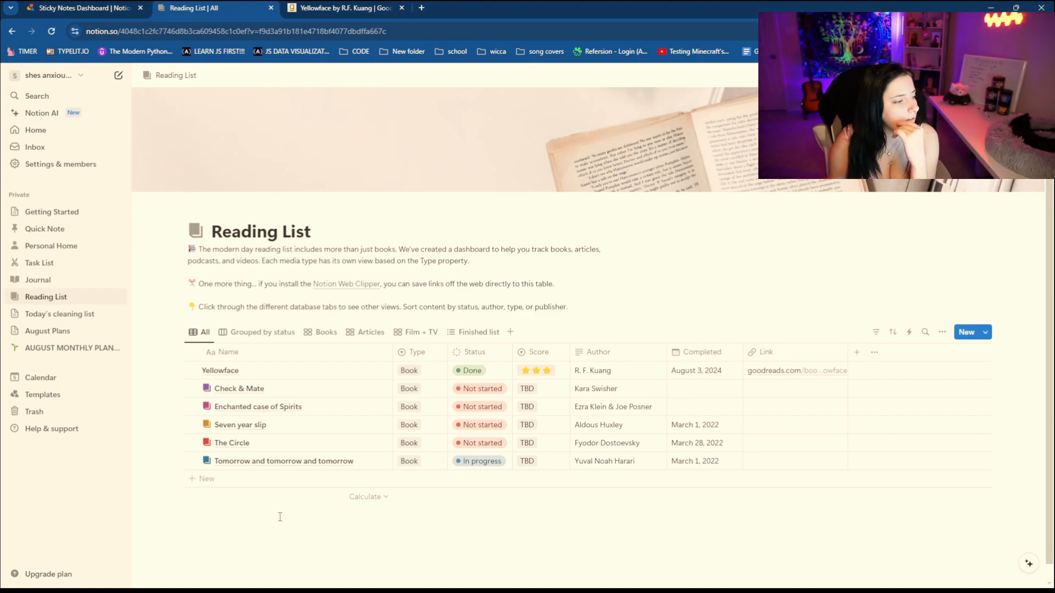
Step: Set the author of "Check & Mate" to Ali Hazelwood and of "Enchanted case of Spirits" to Melissa Holtz
triple_click(605, 388)
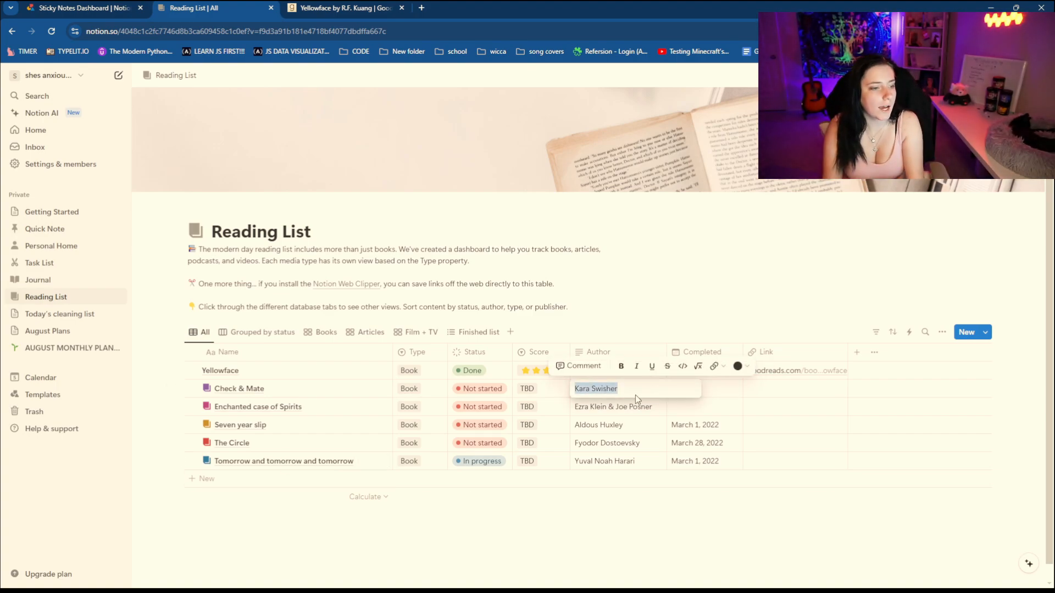
key("BackSpace")
type("Ali H")
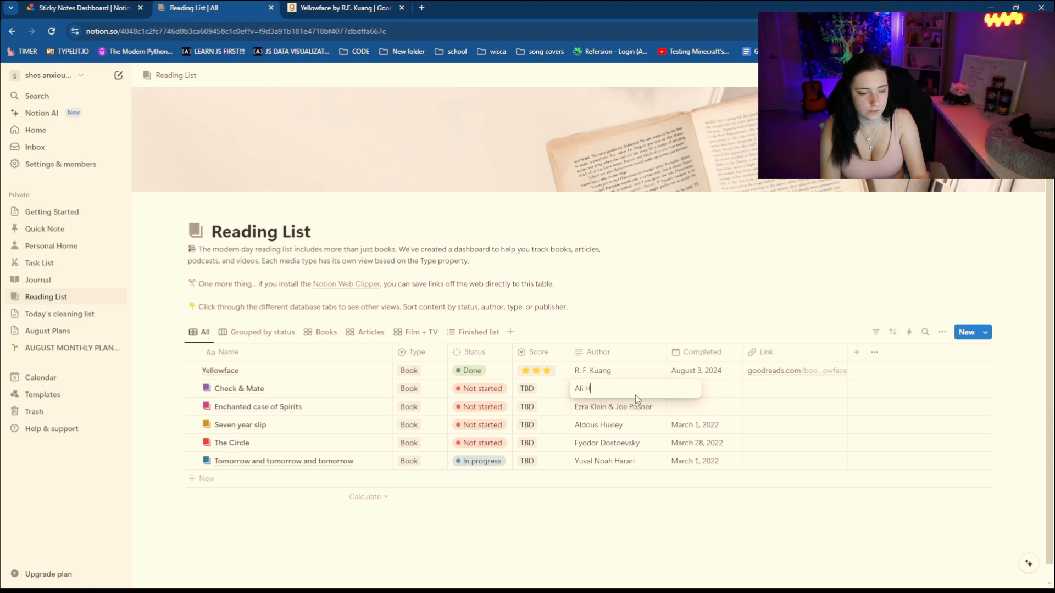
type("azelwood")
key("Return")
key("Down")
type("Me")
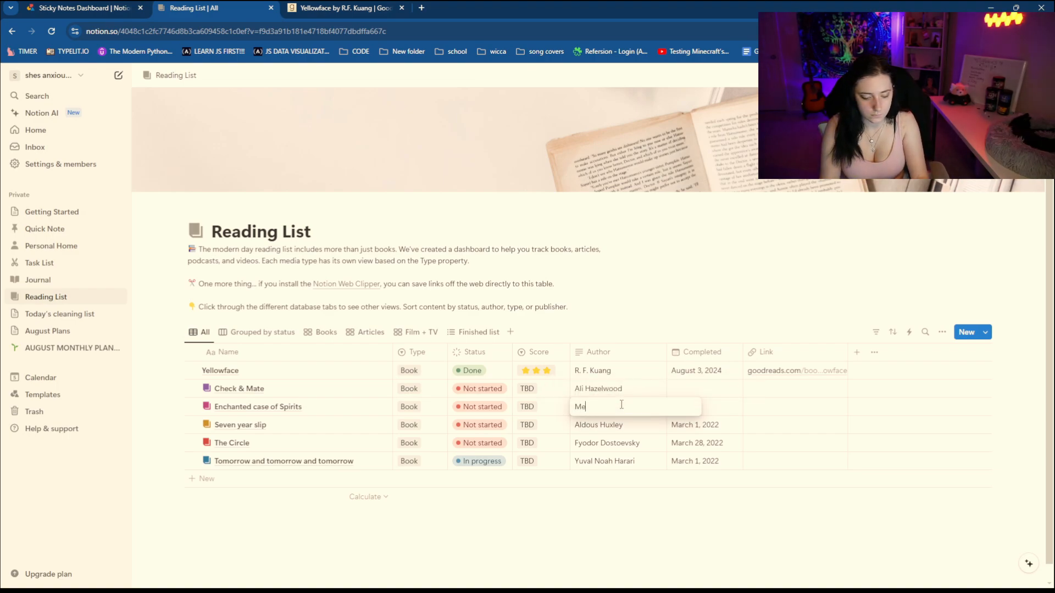
type("lissa Holtz")
key("Return")
Step: Look up "seven year slip" on Goodreads and set that book's author to Ashley Poston in the reading list
key("Down")
type("A")
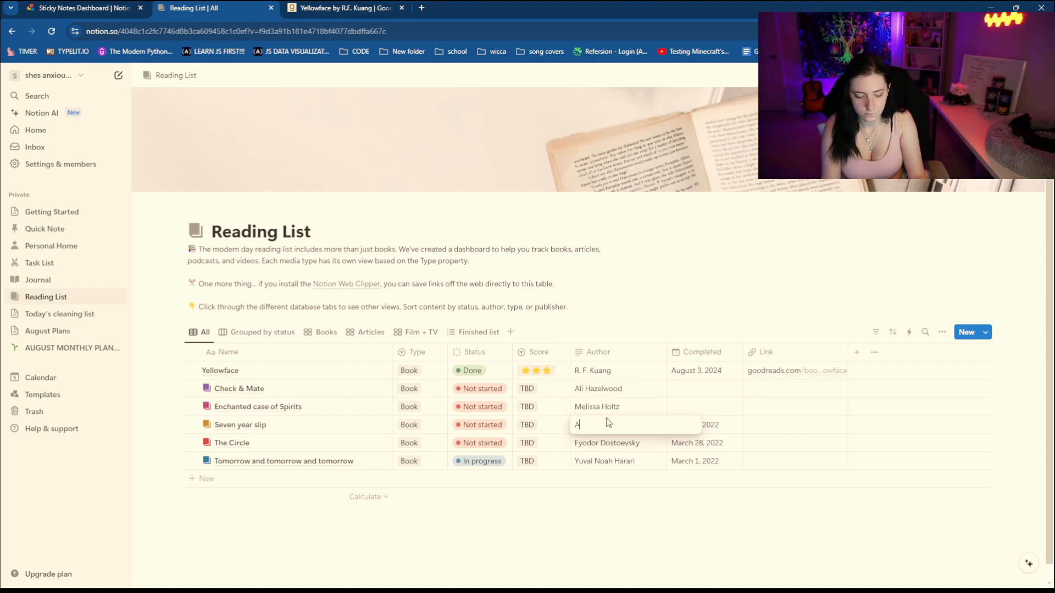
type("shley")
key("ctrl+Tab")
left_click(557, 98)
type("sev")
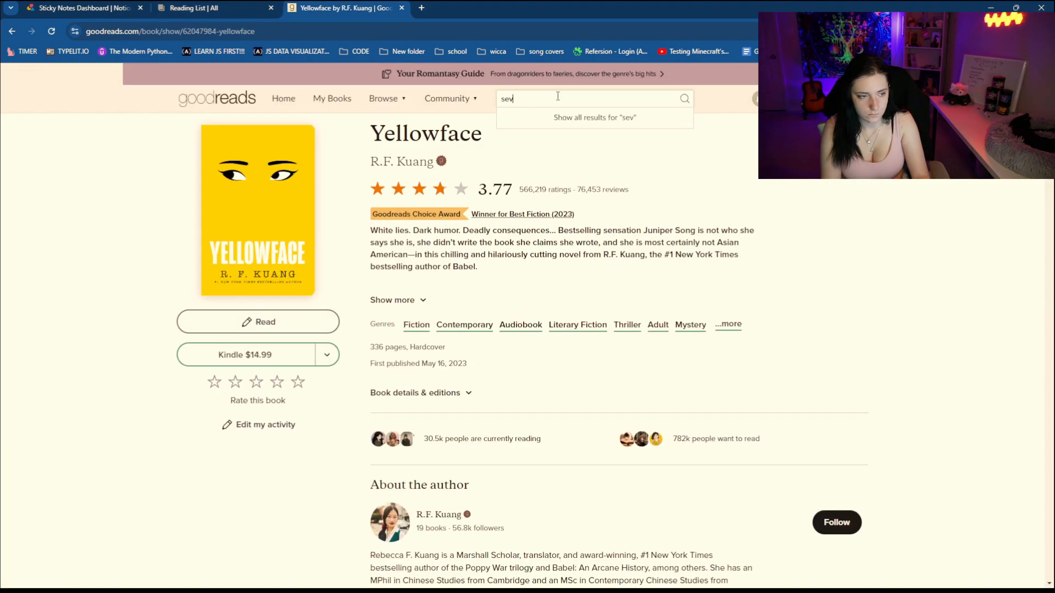
type("en year slip")
key("Return")
key("ctrl+shift+Tab")
Step: Replace the author of "The Circle" with Dave Eggers
left_click(625, 446)
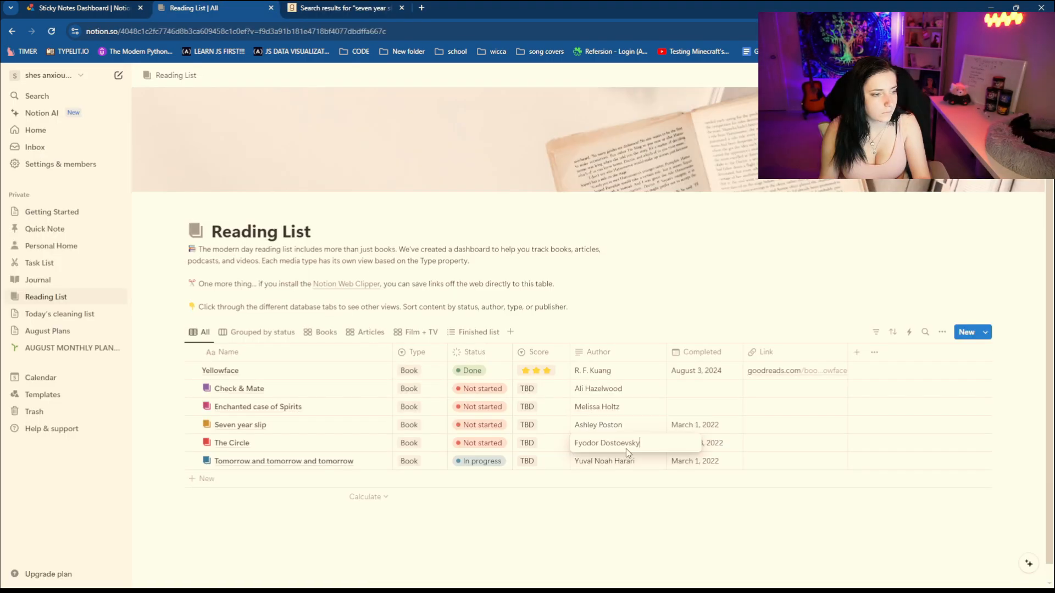
double_click(625, 446)
key("ctrl+a")
key("BackSpace")
type("Dav")
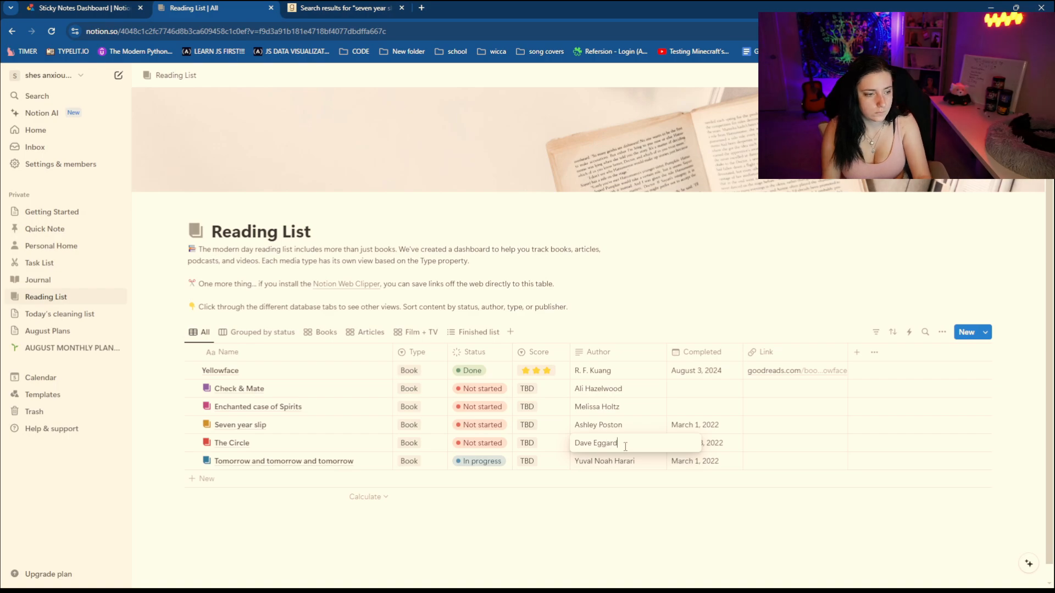
Step: Set the author of "Tomorrow and tomorrow and tomorrow" to Gabrielle Zevin and clear the 2022 completed dates of the last three books
left_click(623, 462)
key("ctrl+a")
type("Gabrie")
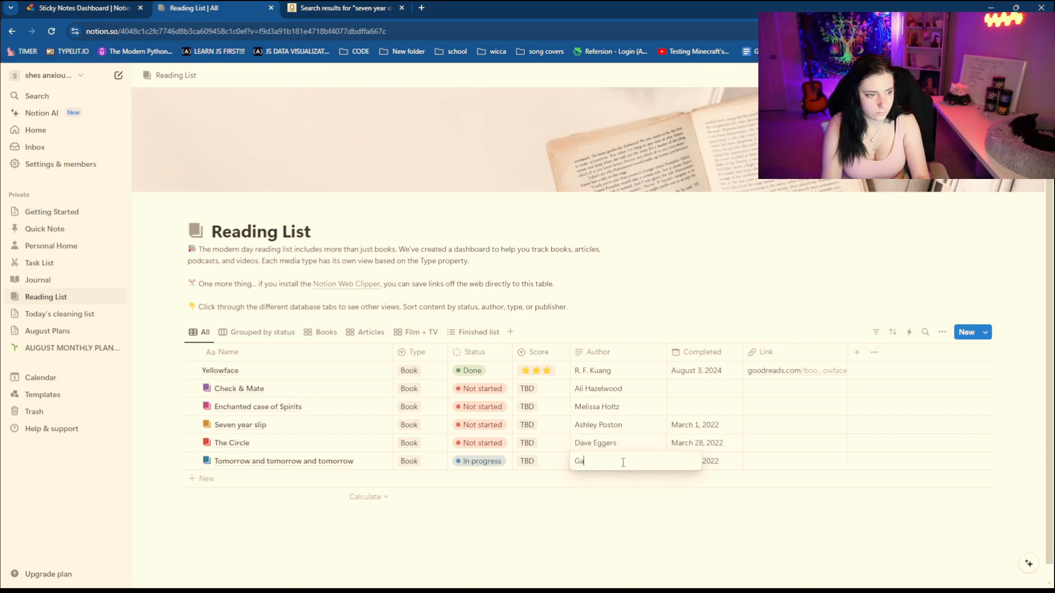
Step: Search Goodreads for "check and mate" and open the page of Ali Hazelwood's Check & Mate
key("ctrl+Tab")
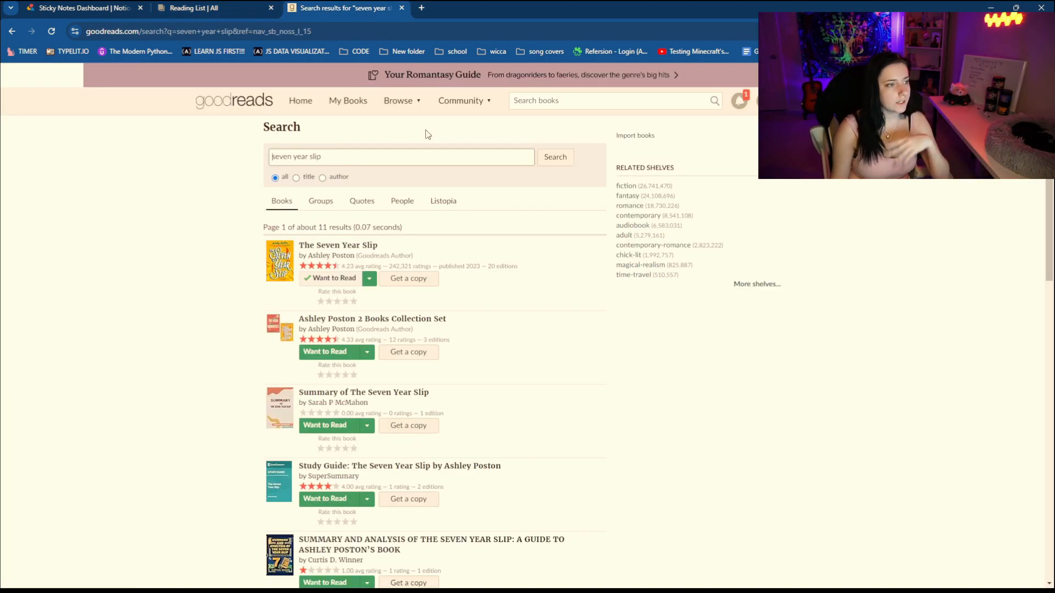
left_click(551, 99)
type("check ")
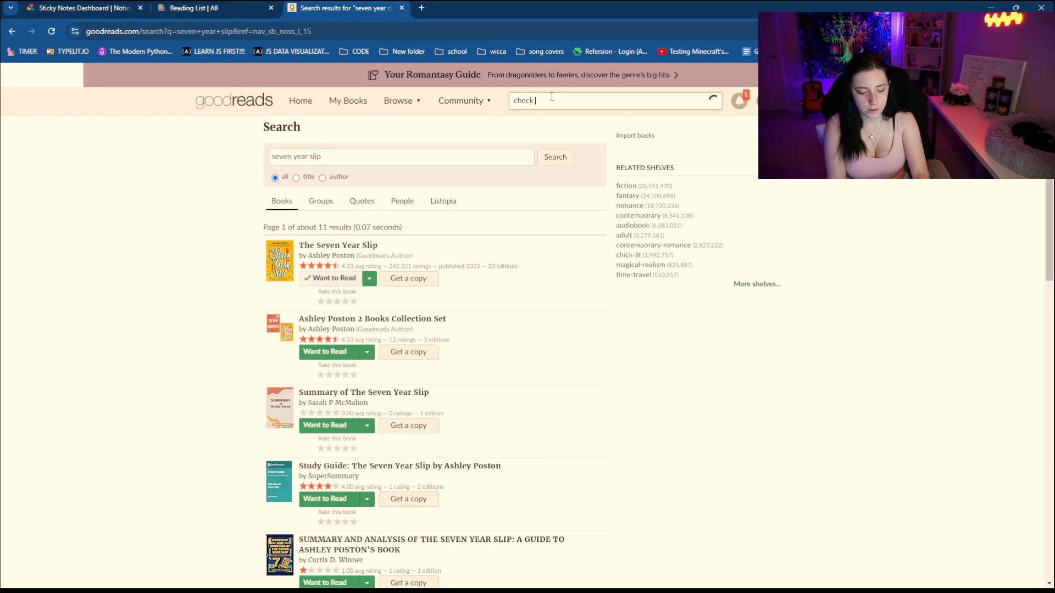
type("and mate")
key("Return")
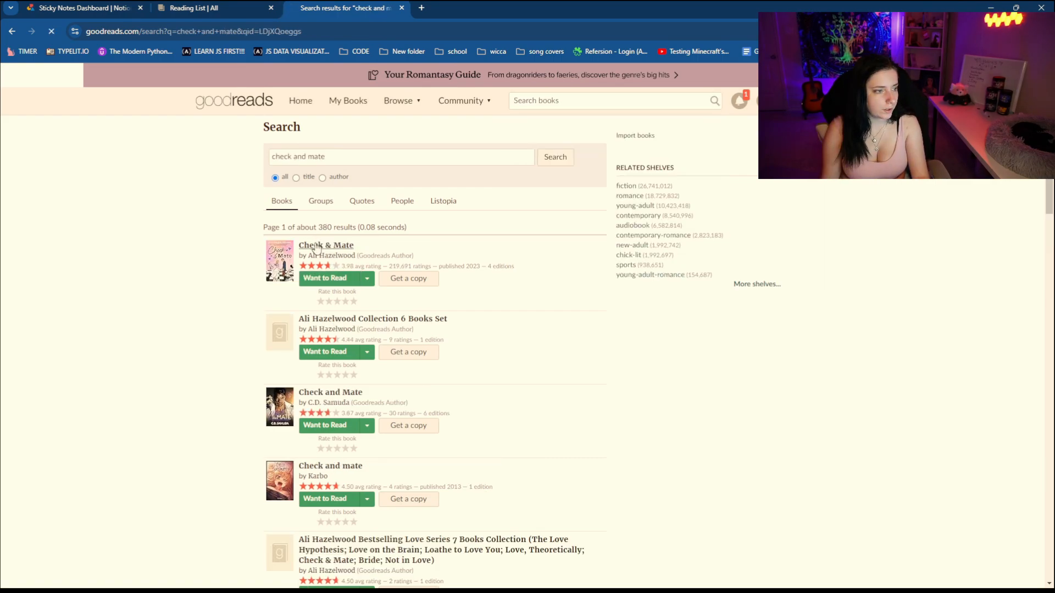
left_click(316, 246)
Step: Copy the Goodreads address of Check & Mate into the link of "Check & Mate" in the reading list
left_click(233, 31)
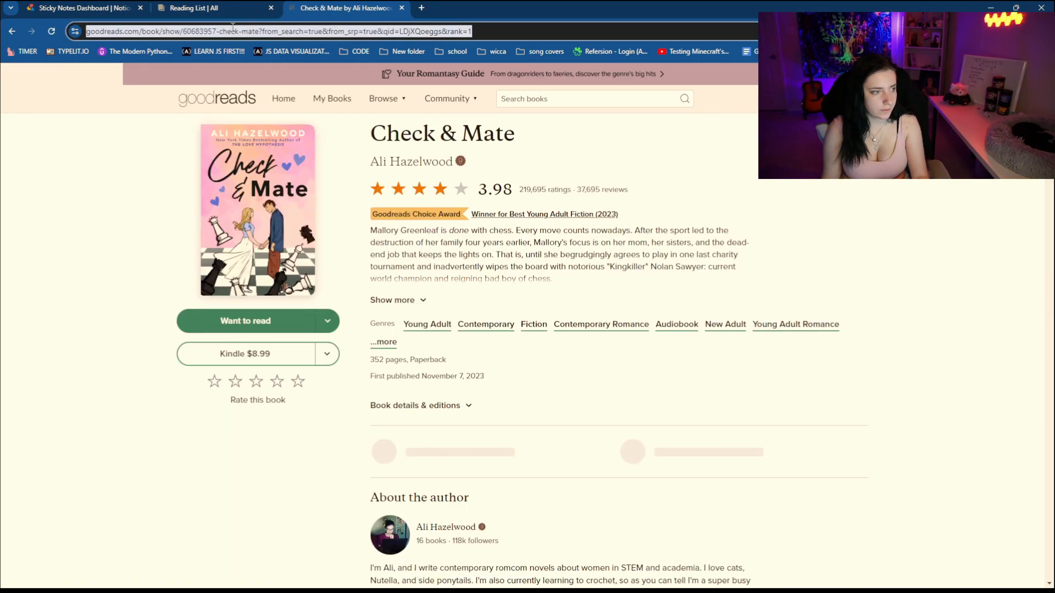
key("ctrl+c")
key("ctrl+shift+Tab")
left_click(773, 392)
key("ctrl+v")
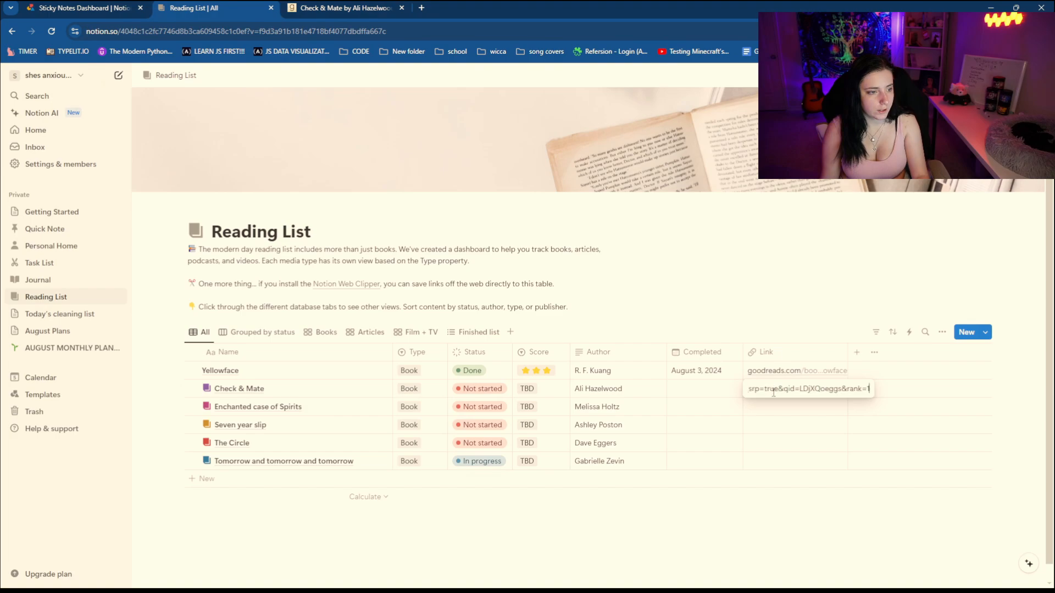
Step: Search Goodreads for "enchanting case of spir" and open the page of An Enchanting Case of Spirits
left_click(328, 5)
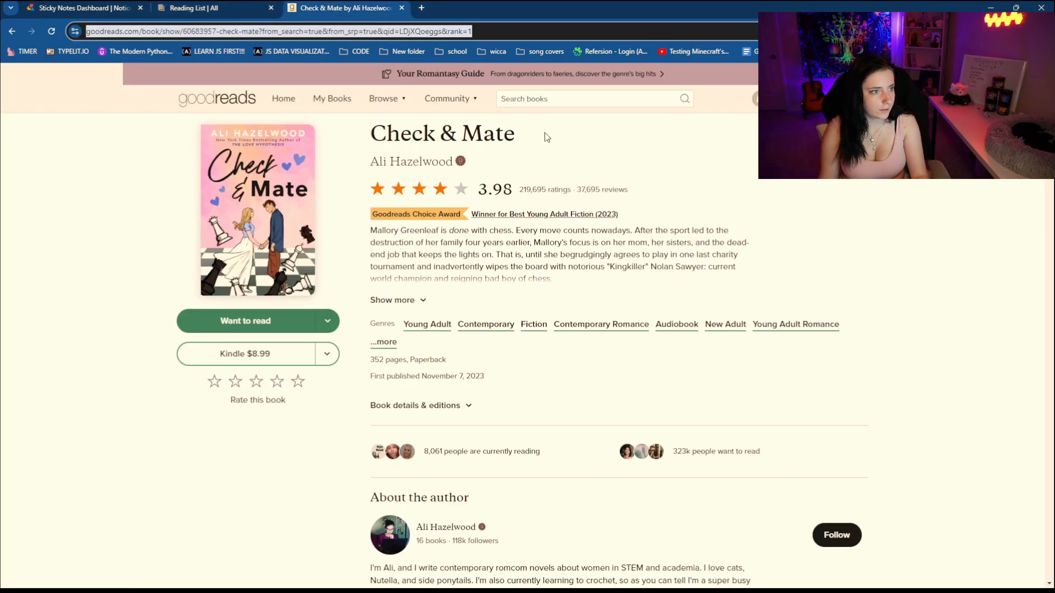
left_click(580, 98)
type("enchanting case of sp")
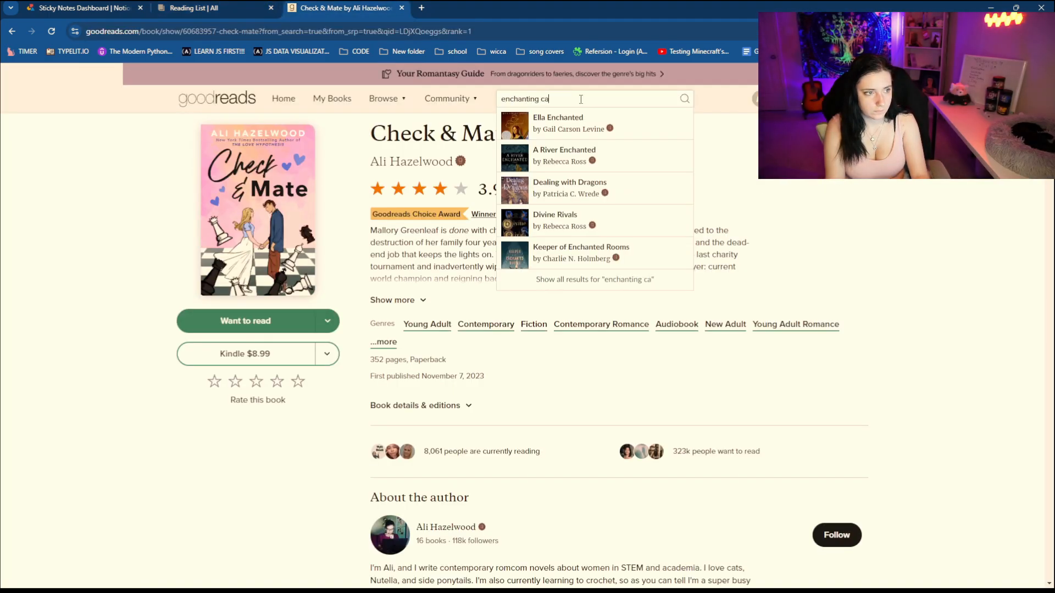
type("ir")
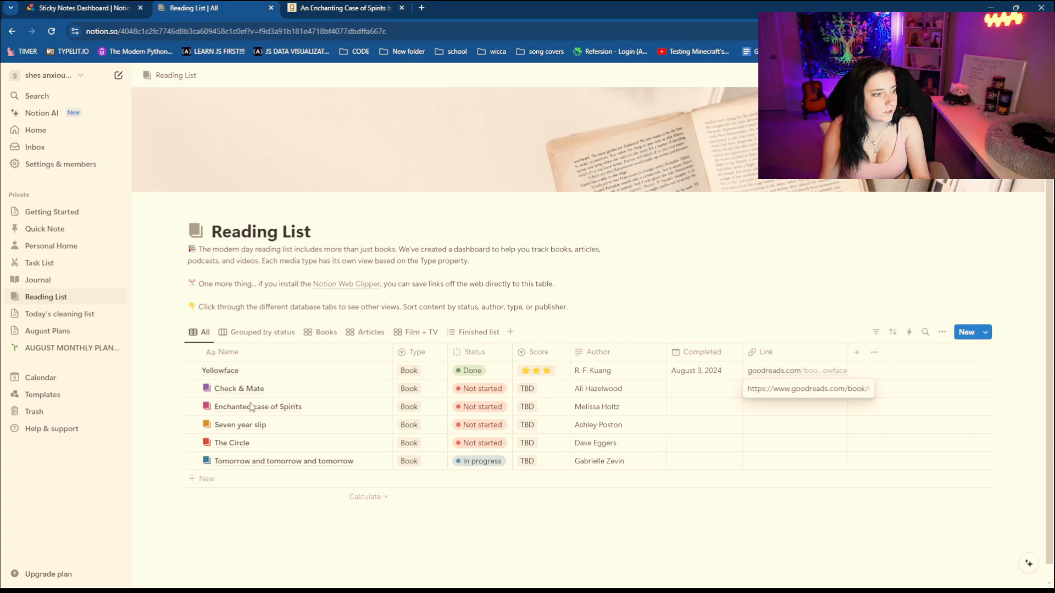
Step: Rename "Enchanted case of Spirits" to "Enchanting case of Spirits" in the reading list
left_click(252, 411)
left_click(253, 410)
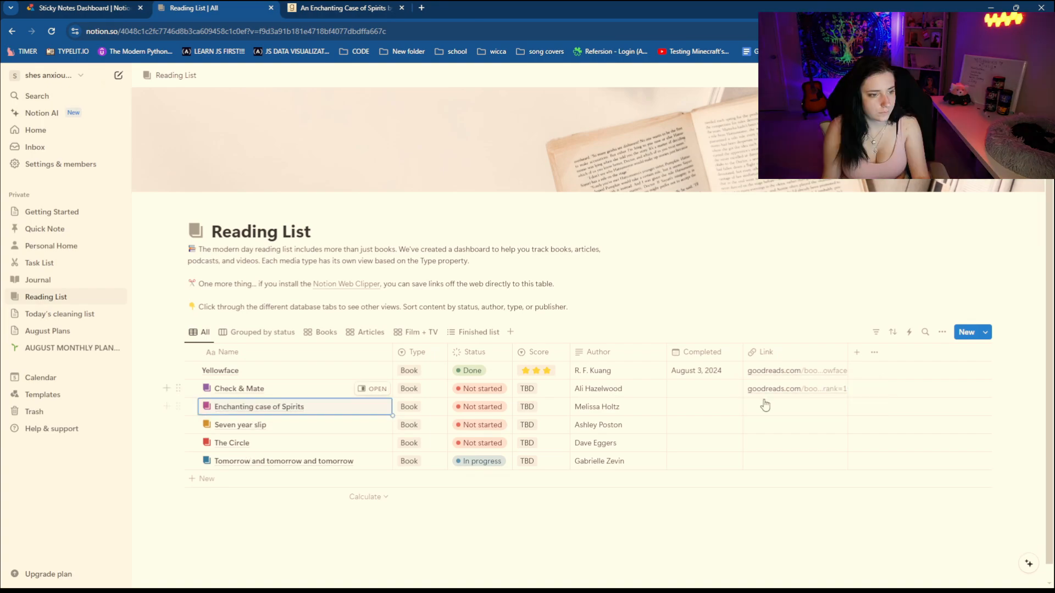
Step: Paste the copied Goodreads address of An Enchanting Case of Spirits into the link of "Enchanting case of Spirits"
left_click(765, 405)
key("ctrl+v")
key("Return")
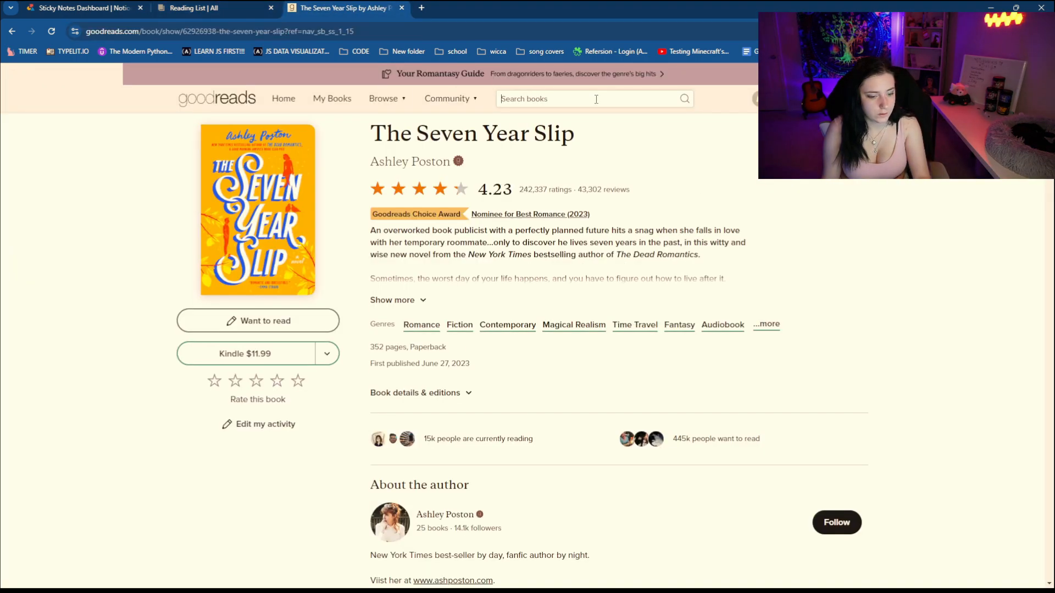
Step: Search Goodreads for "the circle" and open the page of Dave Eggers's The Circle
left_click(521, 98)
type("the circle")
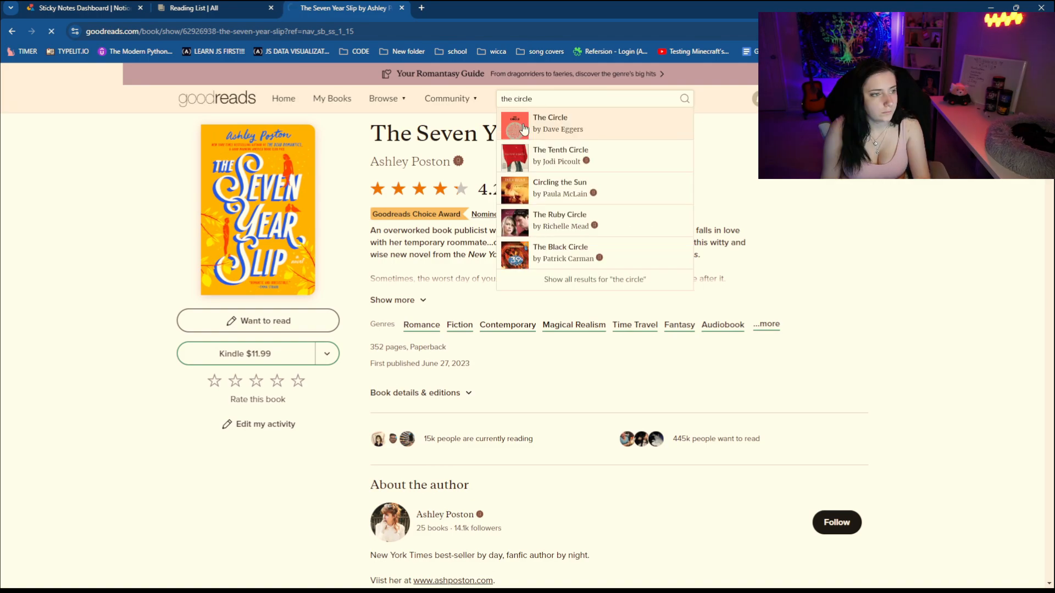
left_click(558, 122)
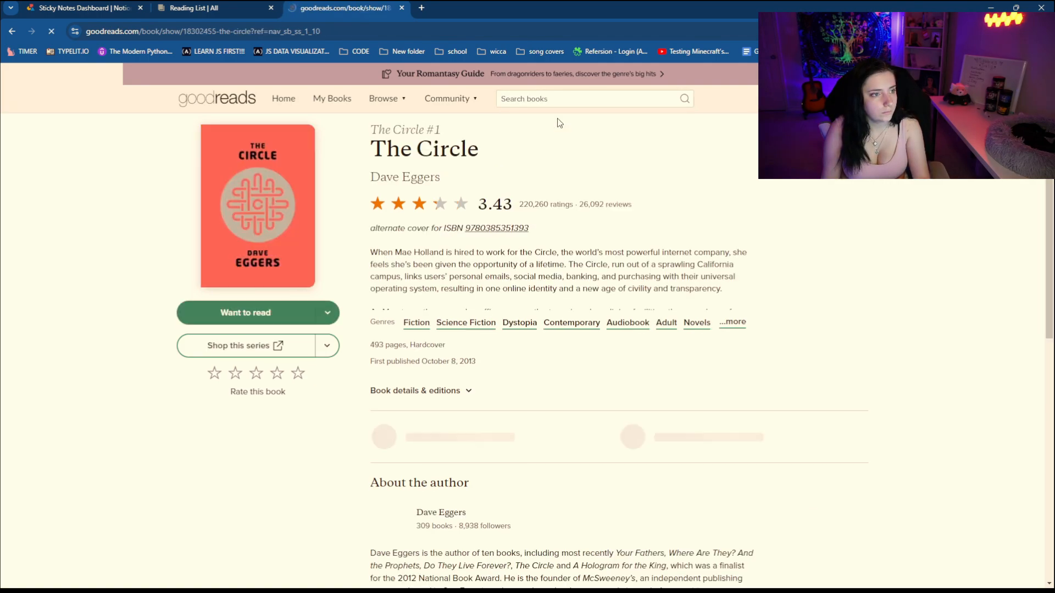
Step: Copy the Goodreads address of The Circle into the link of "The Circle" in the reading list
left_click(275, 30)
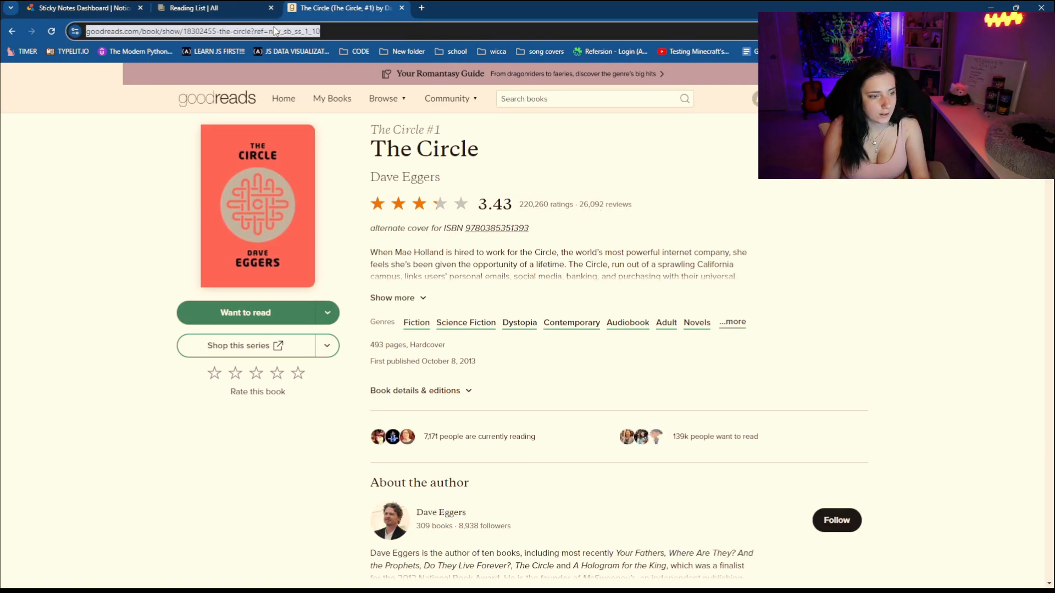
scroll(380, 261, "down", 10)
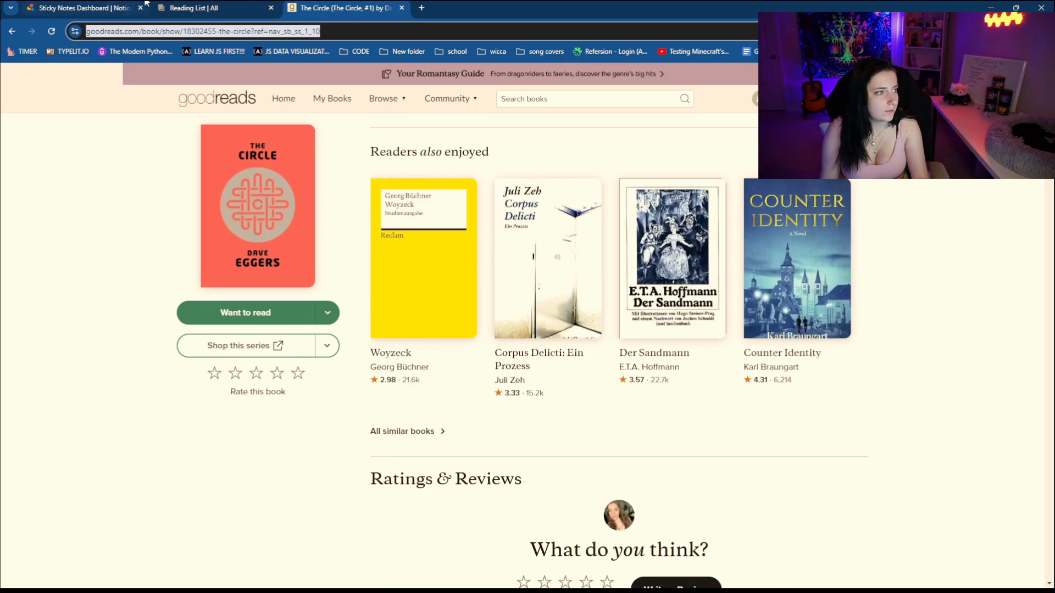
left_click(175, 8)
left_click(761, 442)
key("ctrl+v")
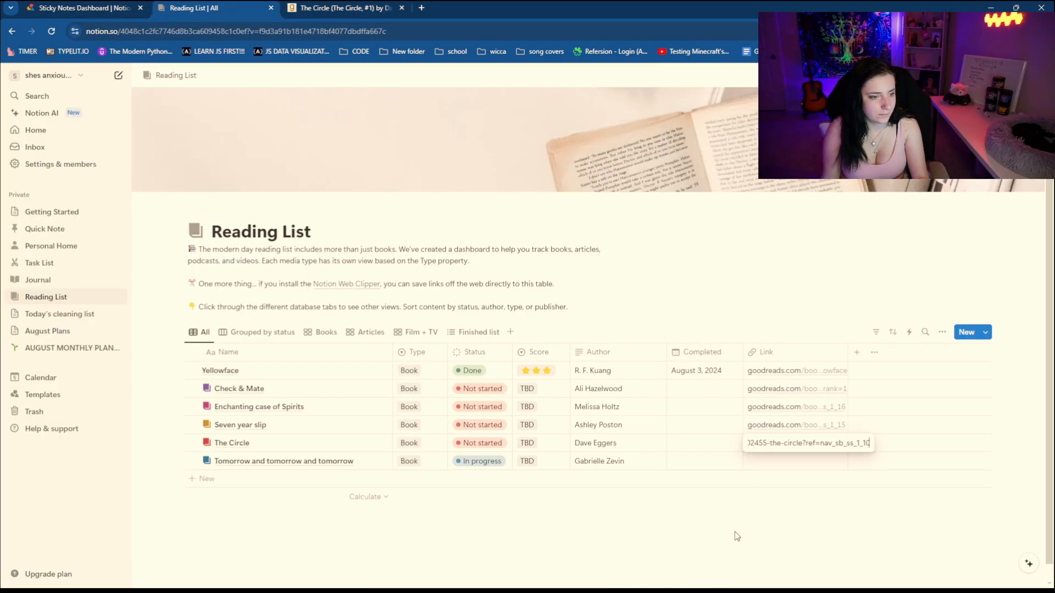
key("Return")
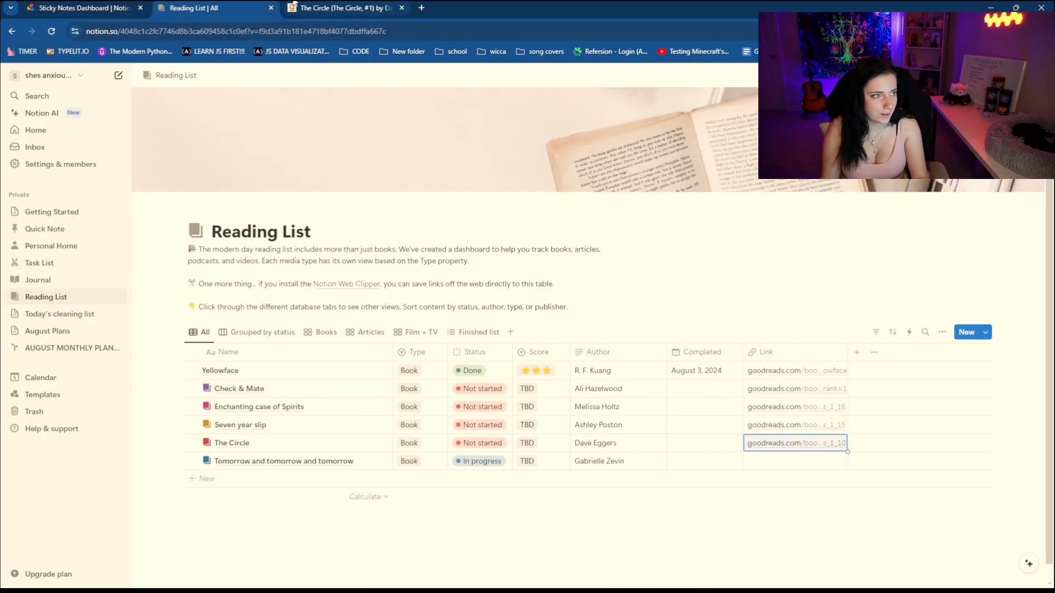
Step: Search Goodreads for "tomorrow tomorrow tomorrow"
key("ctrl+Tab")
type("tomorrow tomor")
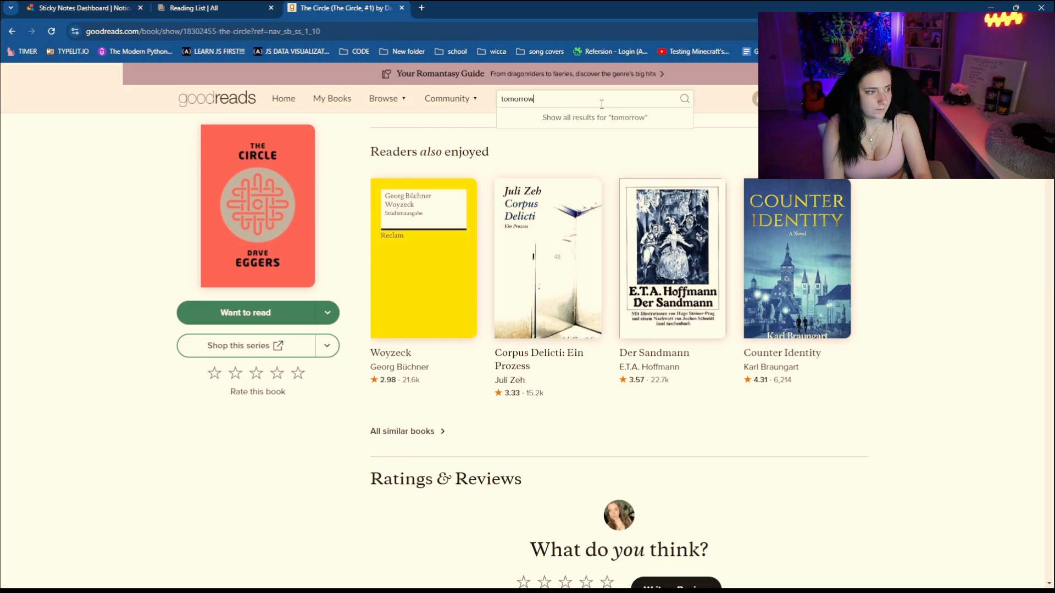
type("row tomorrow")
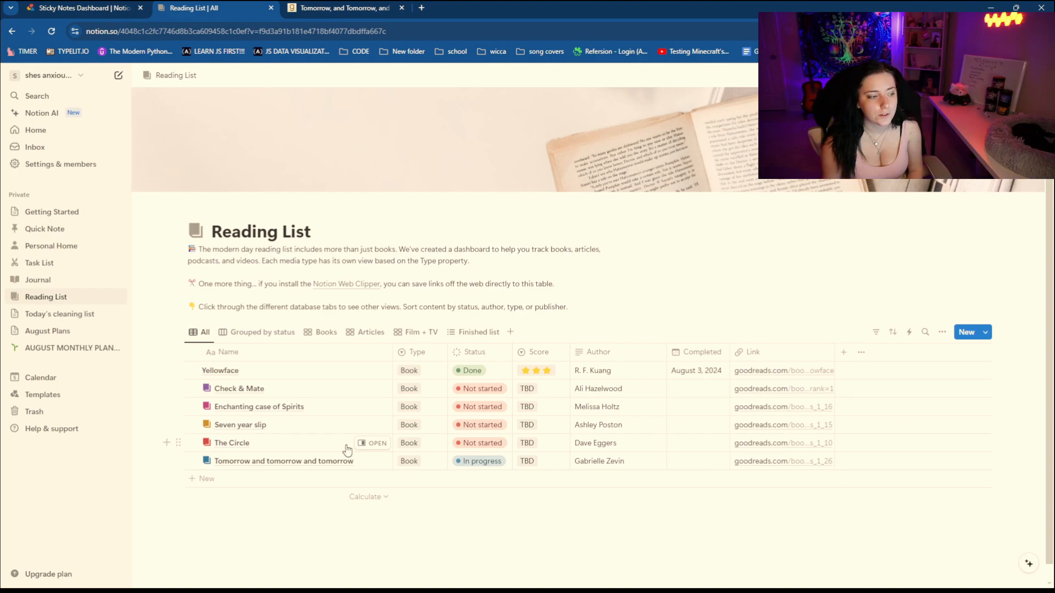
Step: Rename the reading list database "Current Reading List" and set its description to "For the month of August"
left_click(213, 231)
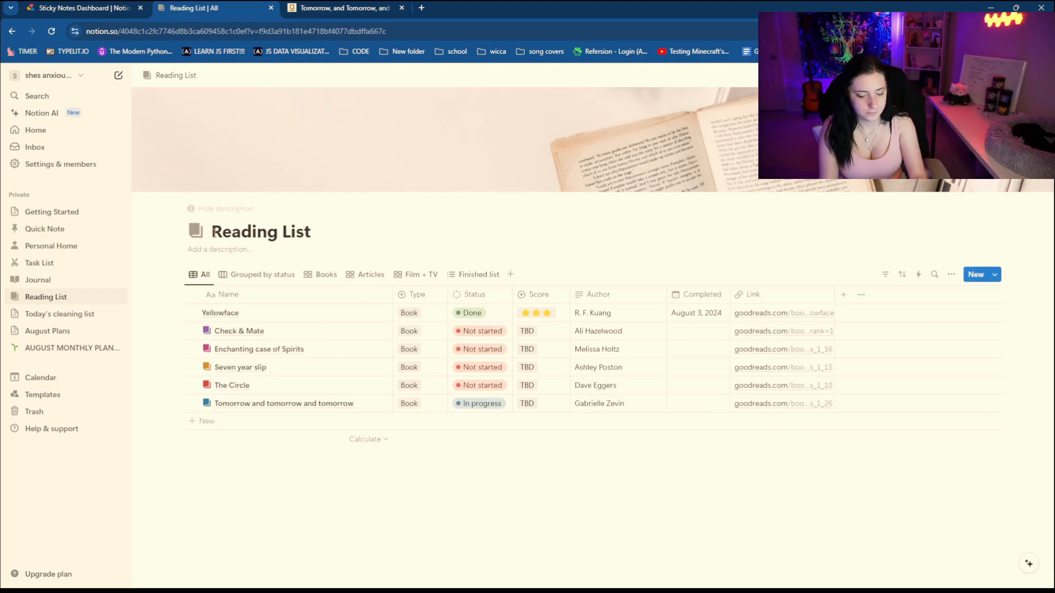
type("Current")
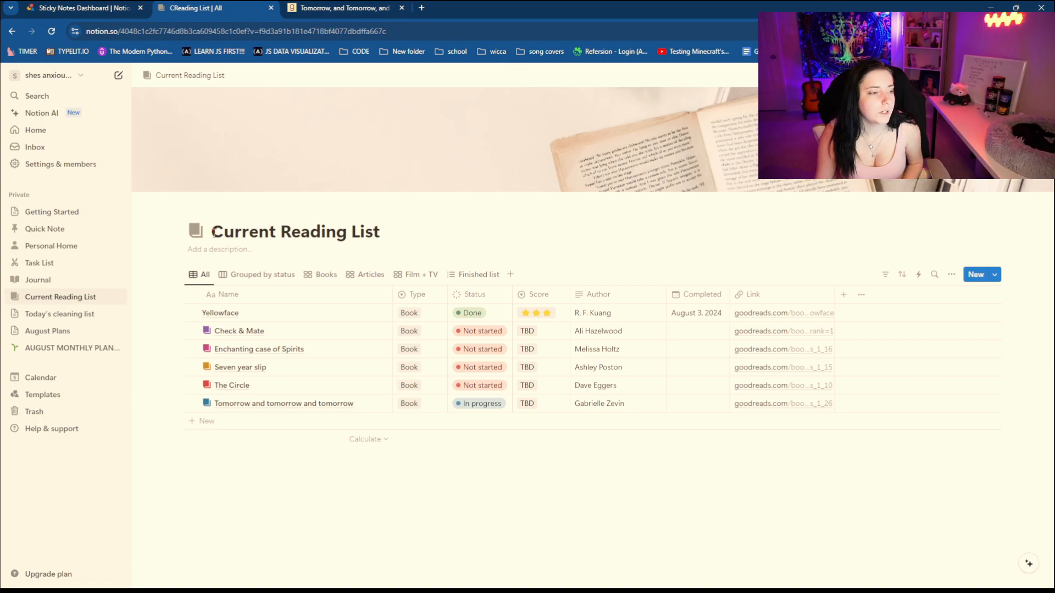
left_click(435, 254)
type("For the month of August")
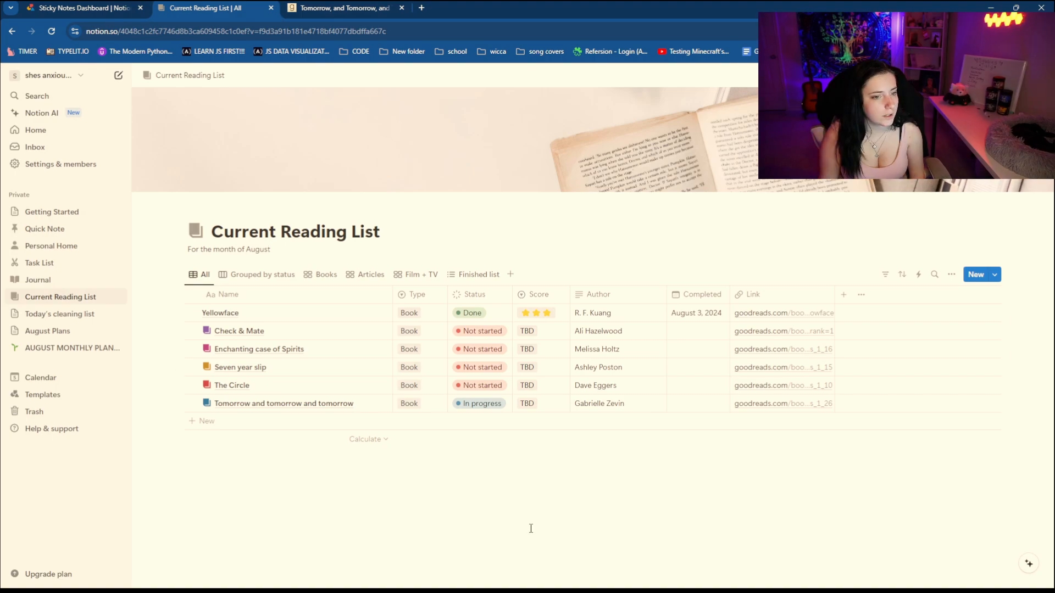
Step: Open the AUGUST MONTHLY PLANNING page and review its fitness, reading, TV shows, content and self-care sections
left_click(77, 348)
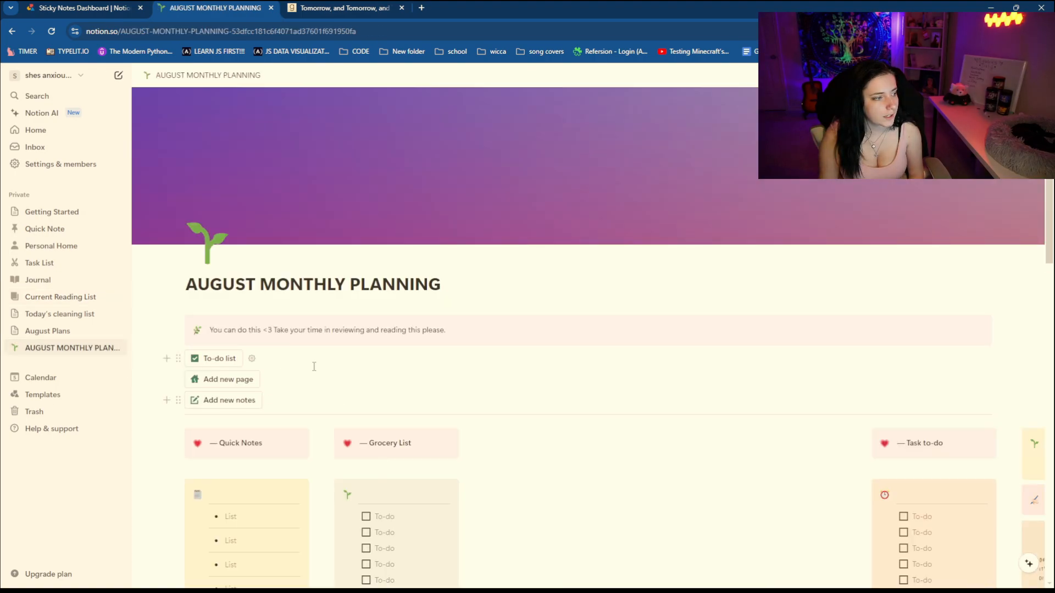
scroll(329, 364, "down", 10)
scroll(373, 361, "up", 4)
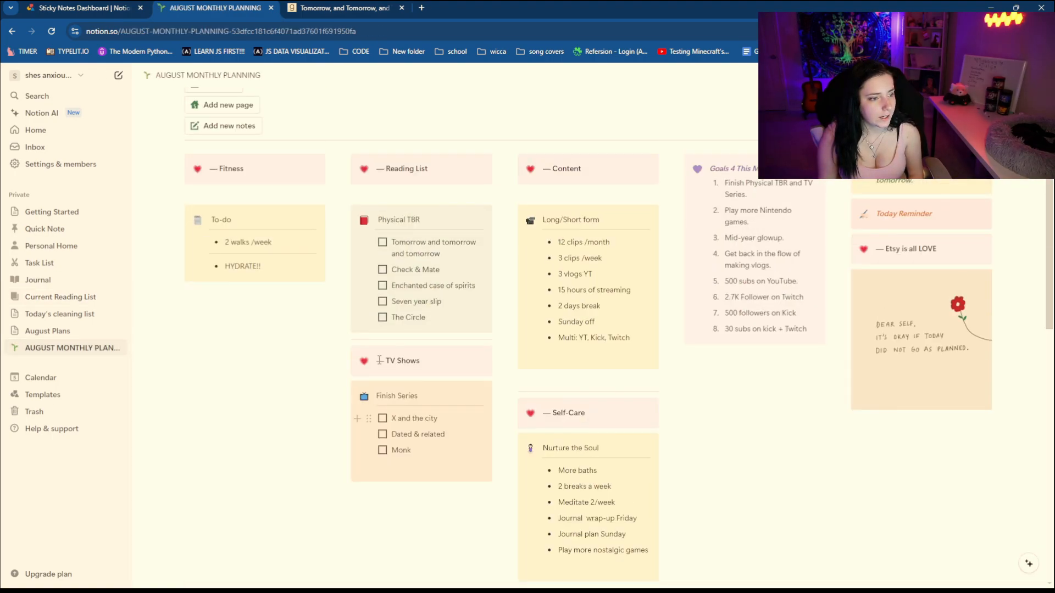
scroll(379, 360, "up", 5)
scroll(379, 360, "down", 6)
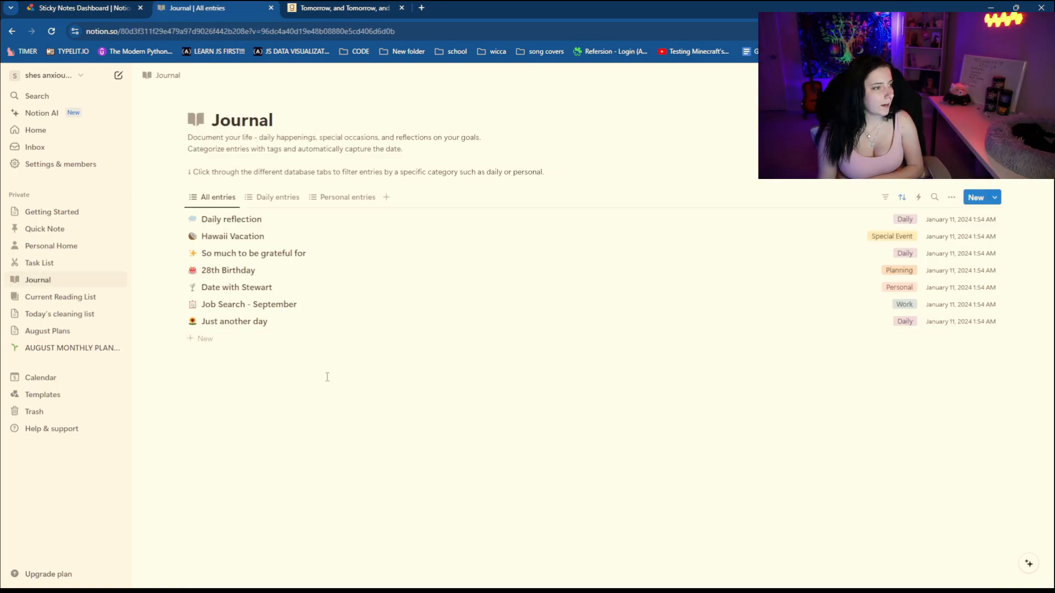
Step: Look through the sample Journal entries, from "Daily reflection" to "Just another day", to examine their layout and sections
left_click(231, 219)
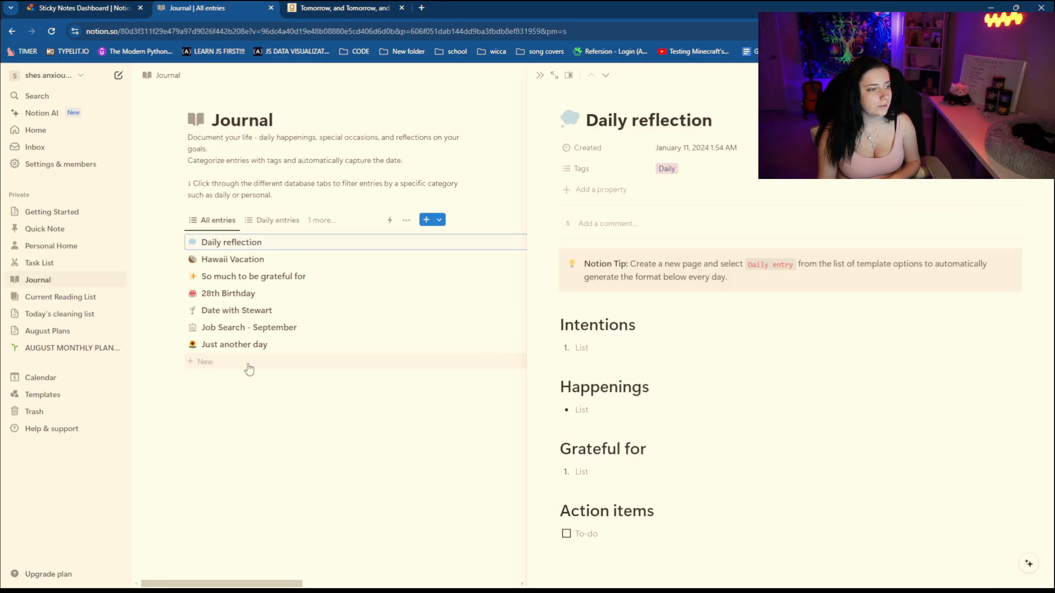
left_click(254, 276)
left_click(401, 309)
left_click(391, 294)
left_click(384, 311)
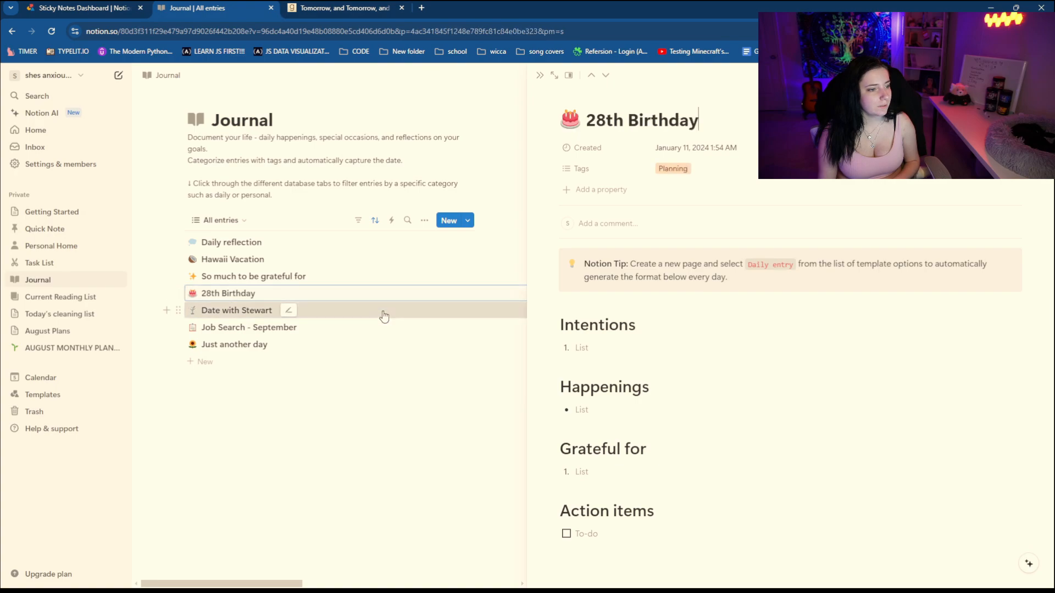
left_click(382, 328)
left_click(377, 344)
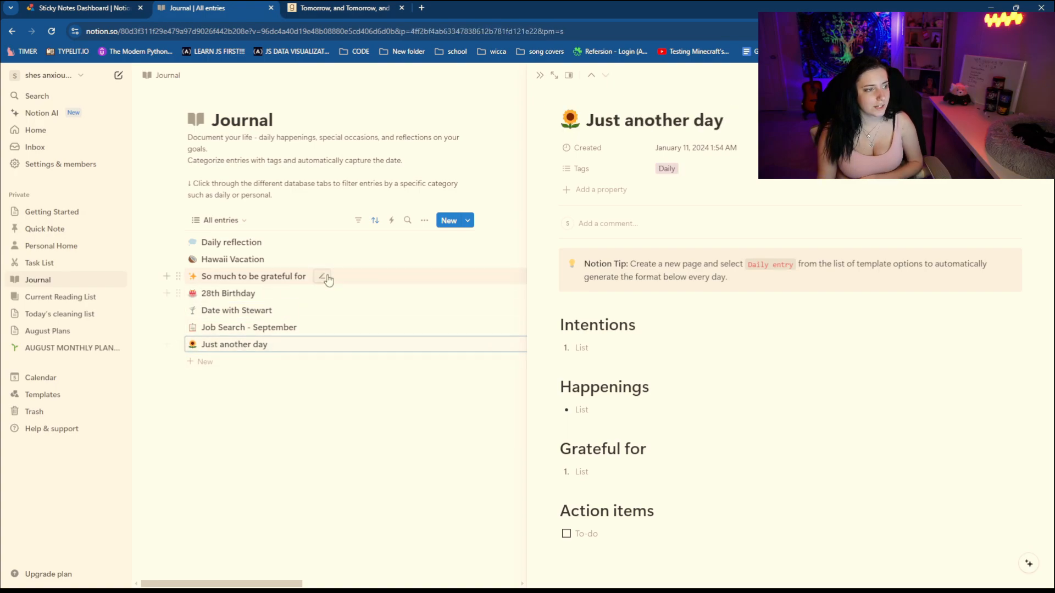
left_click(371, 281)
left_click(353, 244)
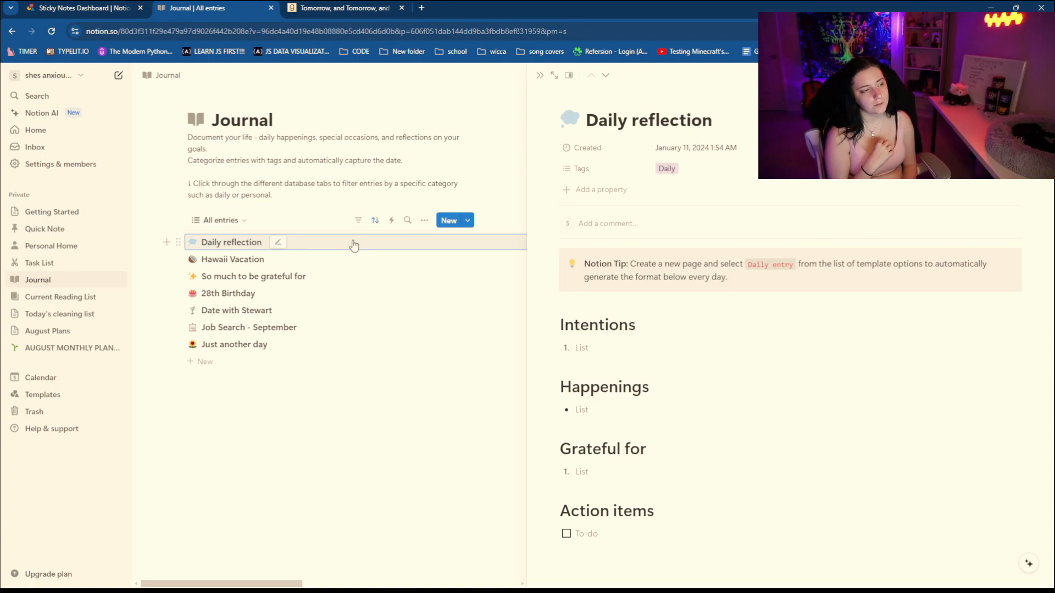
Step: Switch to Canva, open the "2 0 2 4" photo collage and view the vision board in full-screen presentation
left_click(412, 31)
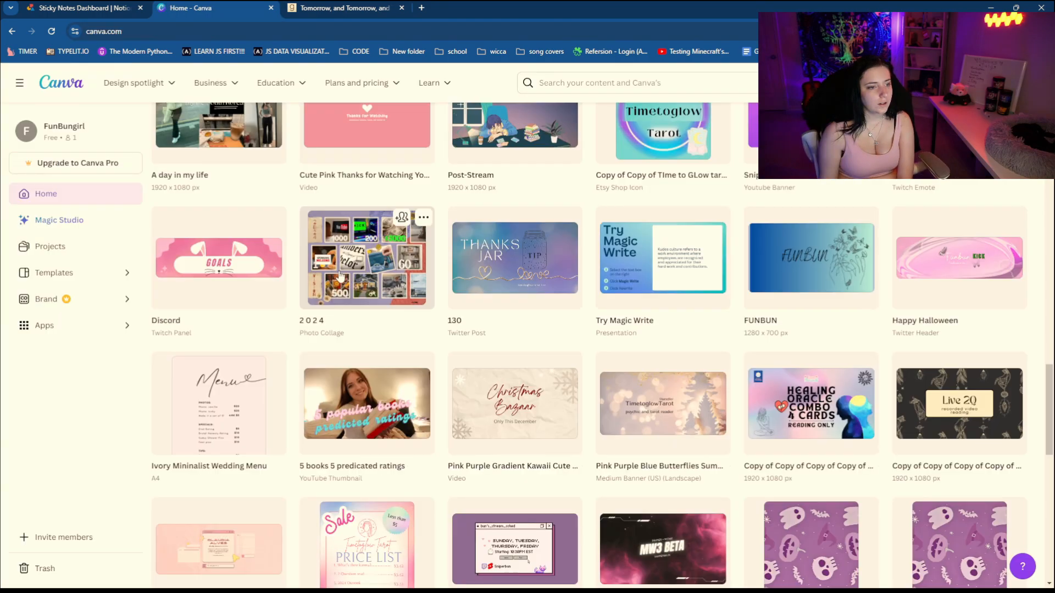
left_click(340, 276)
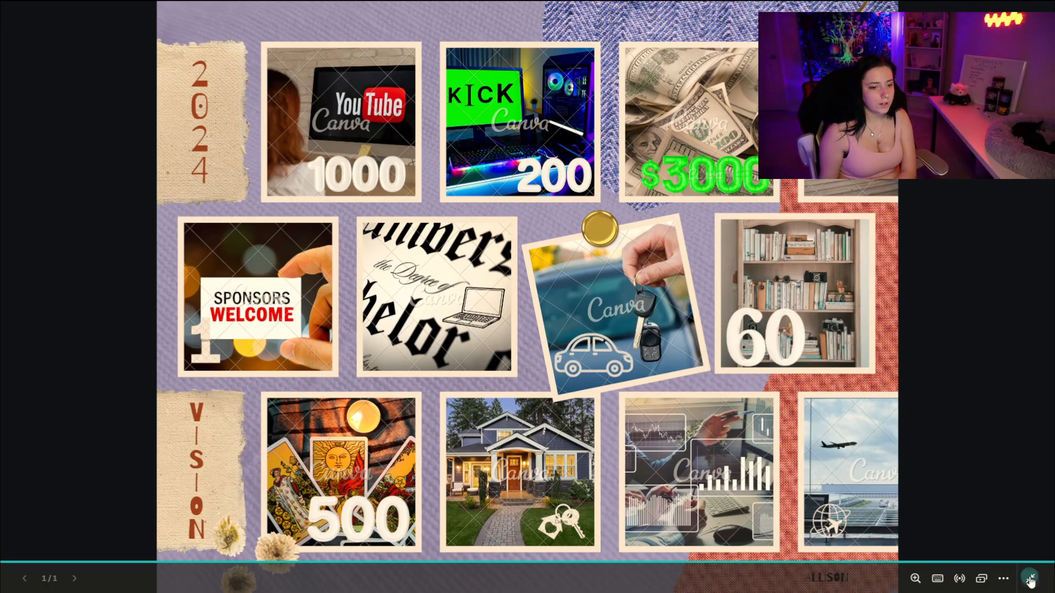
left_click(1030, 579)
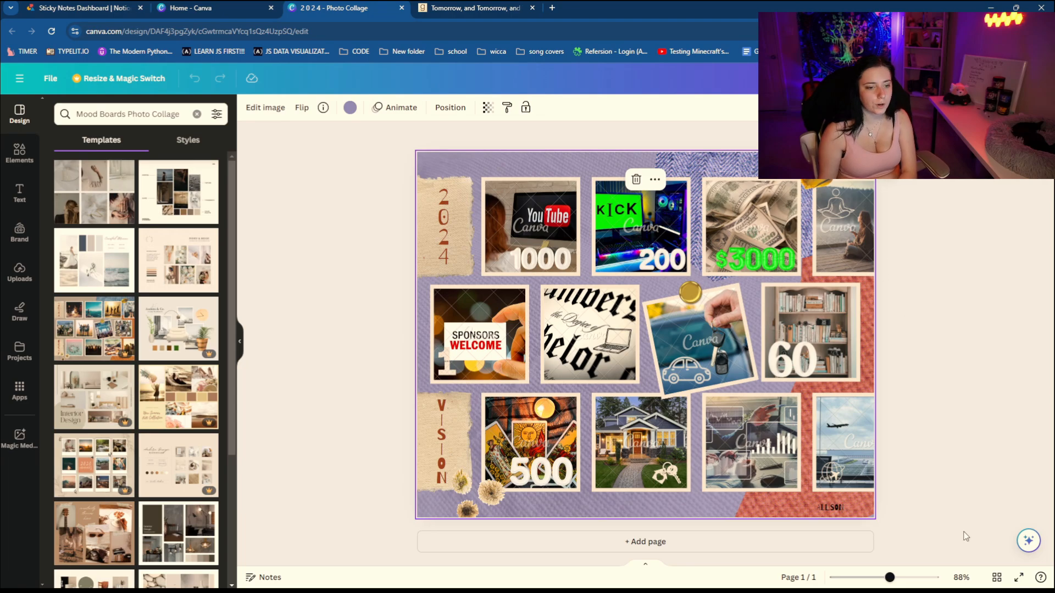
left_click(1019, 578)
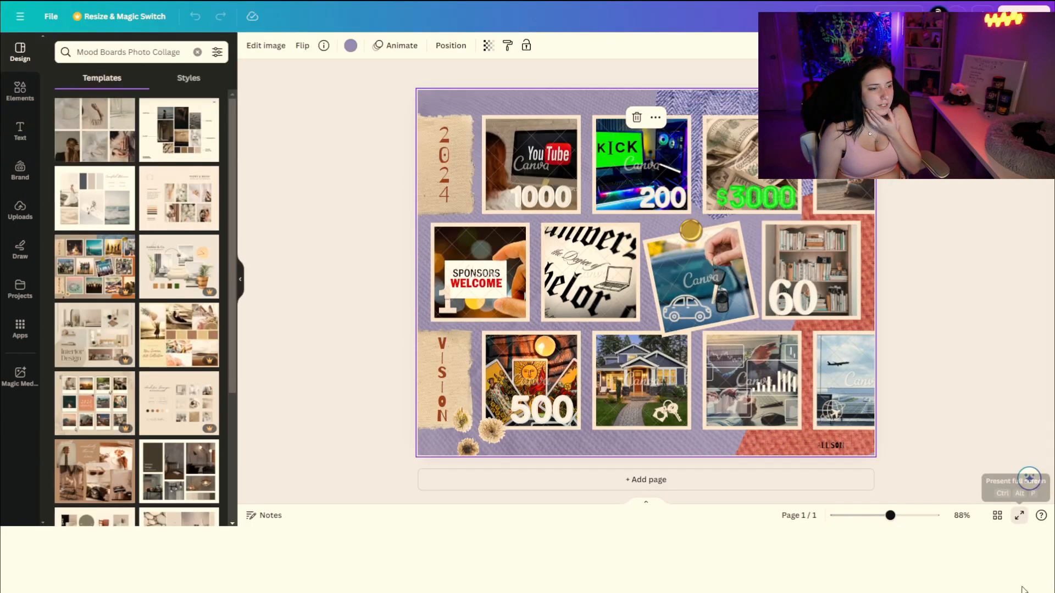